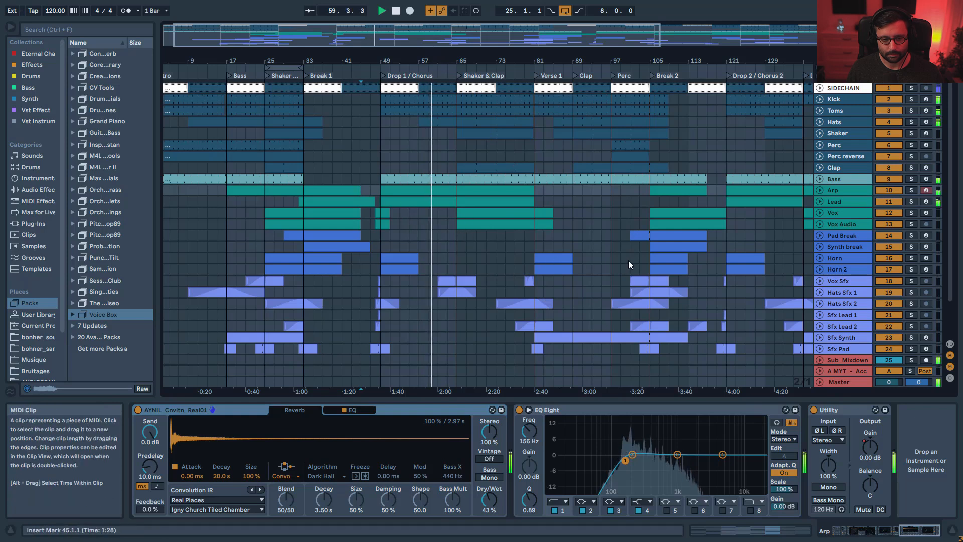
# - Play the Shaker & Clap section from bar 65, stop playback, and show the whole arrangement
pyautogui.click(460, 238)
pyautogui.press('space')
pyautogui.press('space')
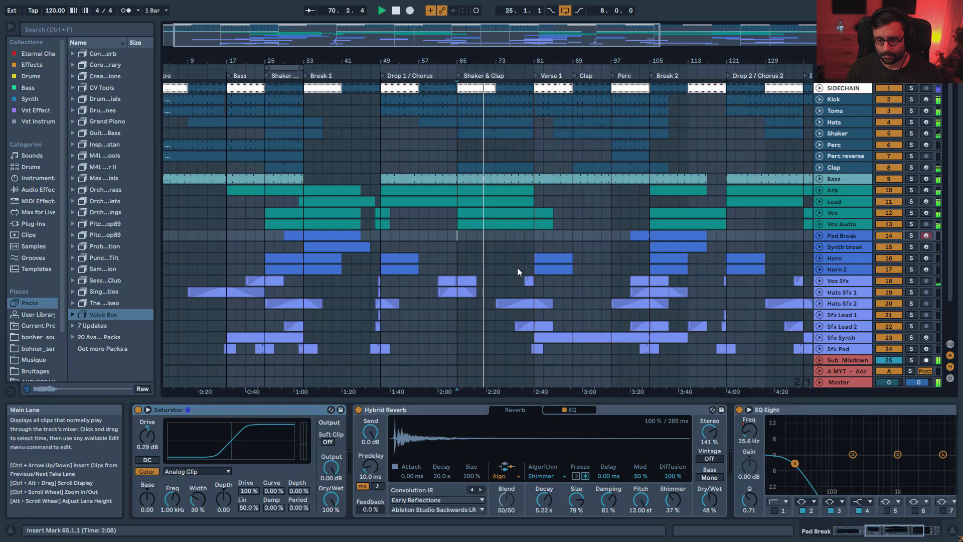
pyautogui.moveTo(490, 41); pyautogui.dragTo(490, 26)
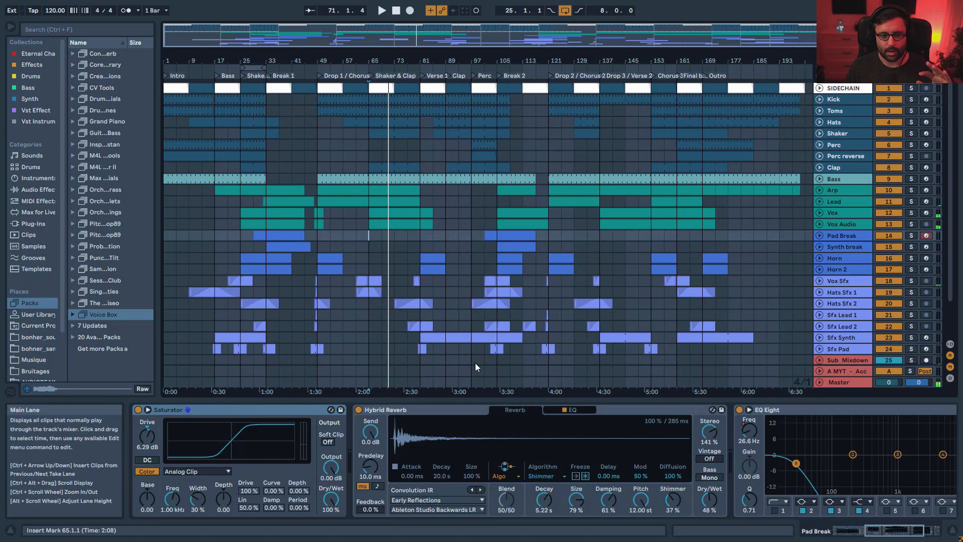
# - Solo the Lead track and play it from bar 65
pyautogui.click(485, 200)
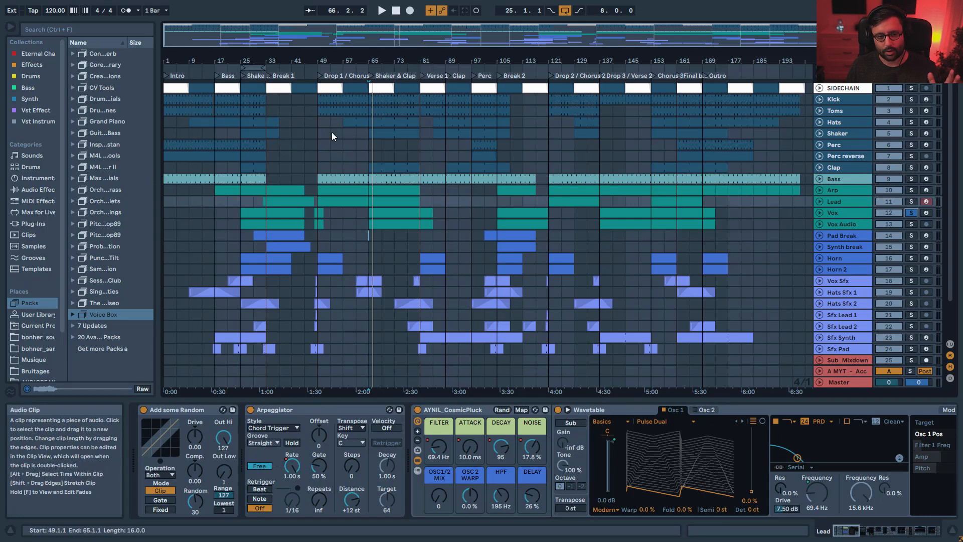
pyautogui.click(911, 202)
pyautogui.press('space')
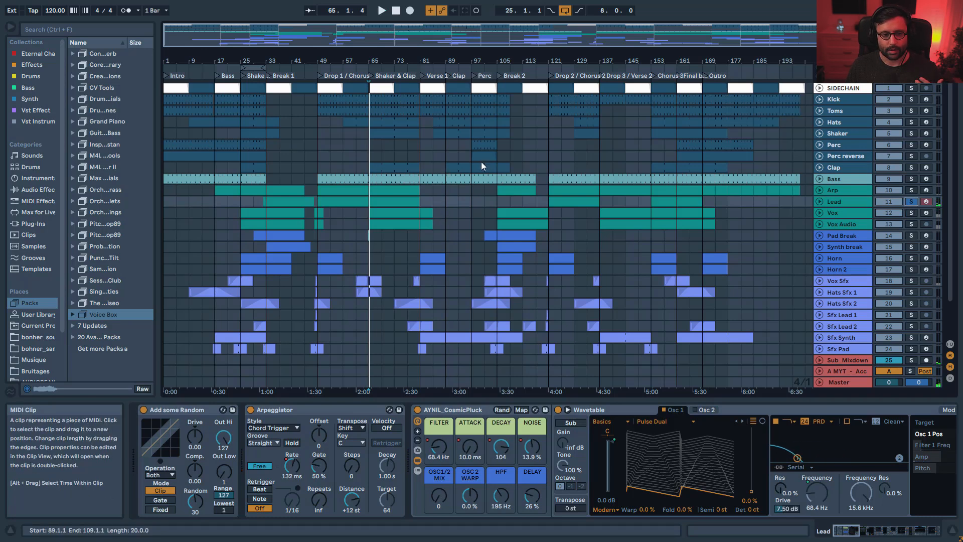
# - Play the Verse 1 section from bar 85 with no track soloed, then stop playback
pyautogui.click(433, 191)
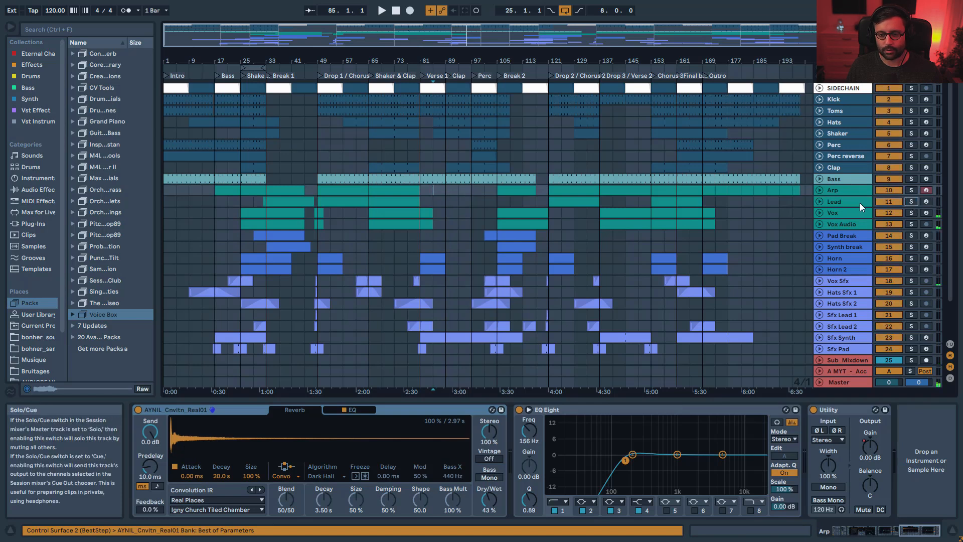
pyautogui.press('space')
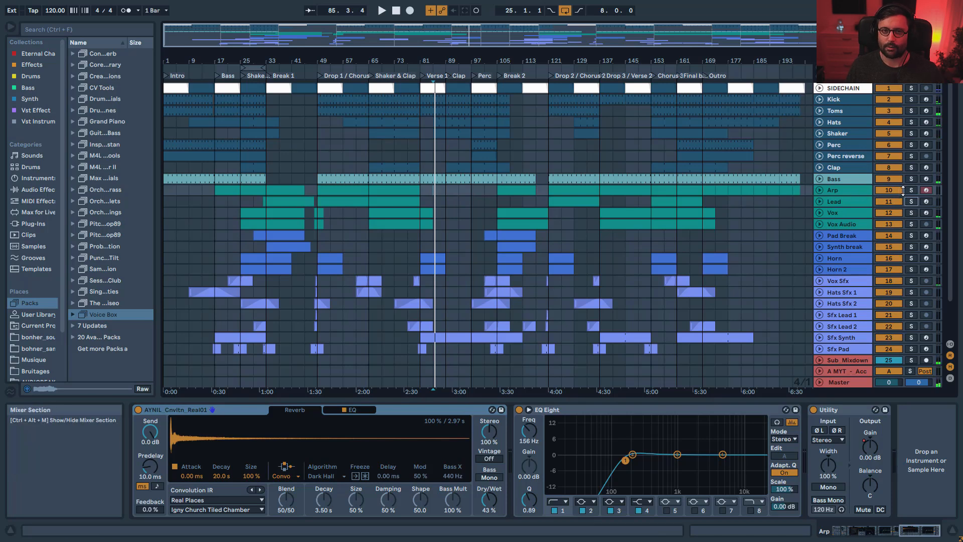
pyautogui.press('space')
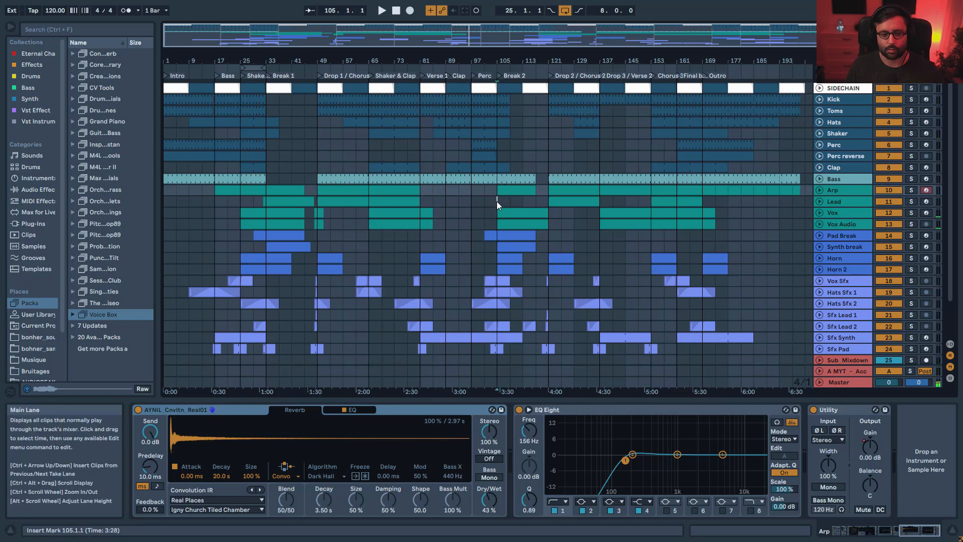
# - Solo the Vox track and play the Break 2 section from bar 105
pyautogui.click(497, 200)
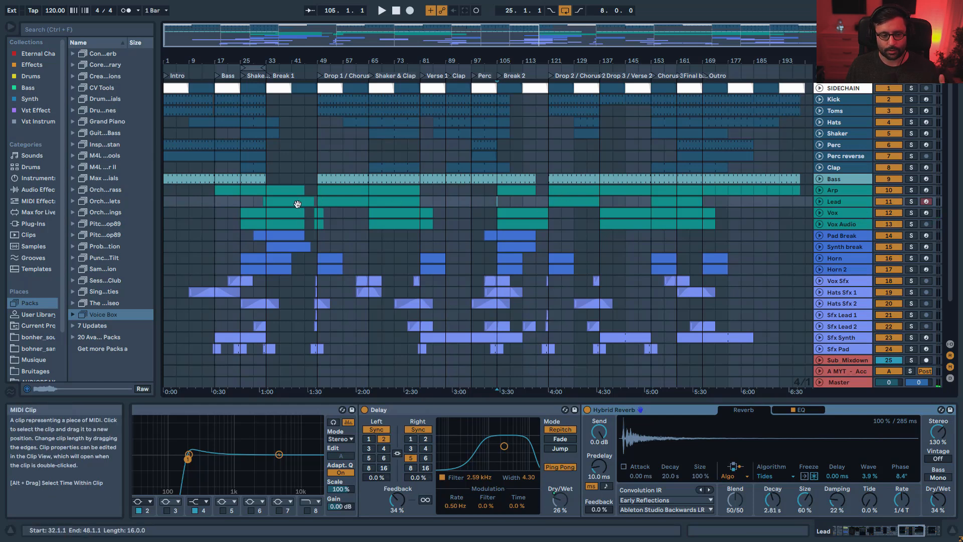
pyautogui.click(911, 213)
pyautogui.press('space')
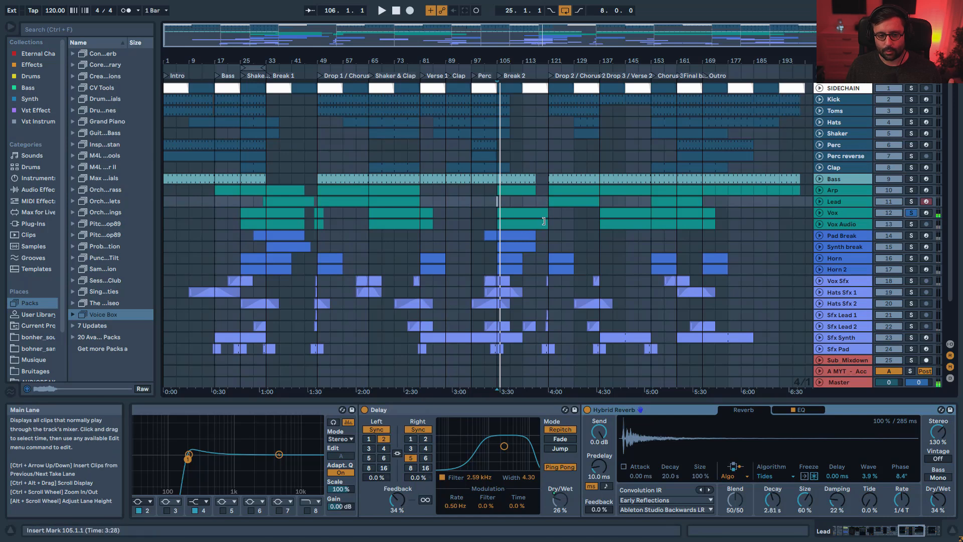
# - Examine the Lead and Vox clips from Drop 2 to the Outro, placing the insert marker at bars 121 and 149
pyautogui.click(545, 201)
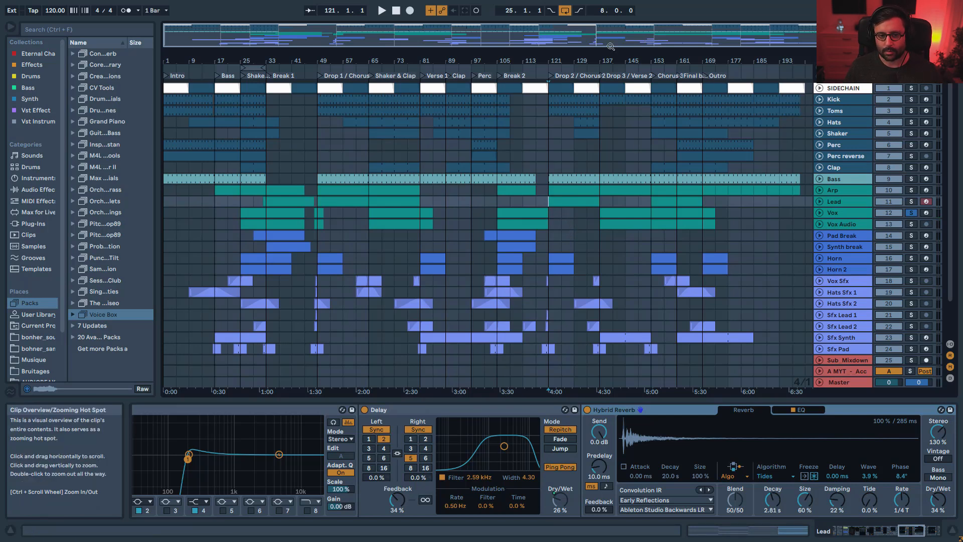
pyautogui.moveTo(612, 46); pyautogui.dragTo(635, 57)
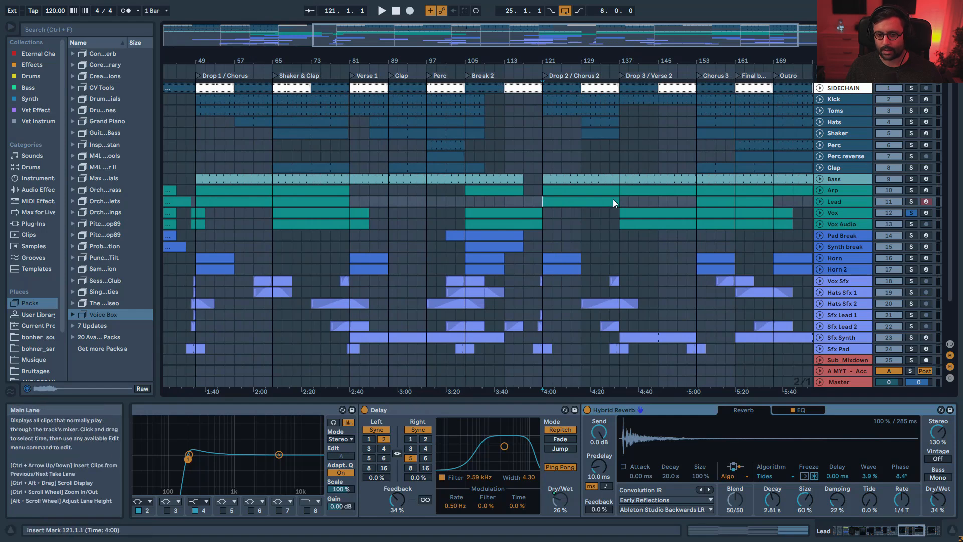
pyautogui.click(822, 213)
pyautogui.click(822, 212)
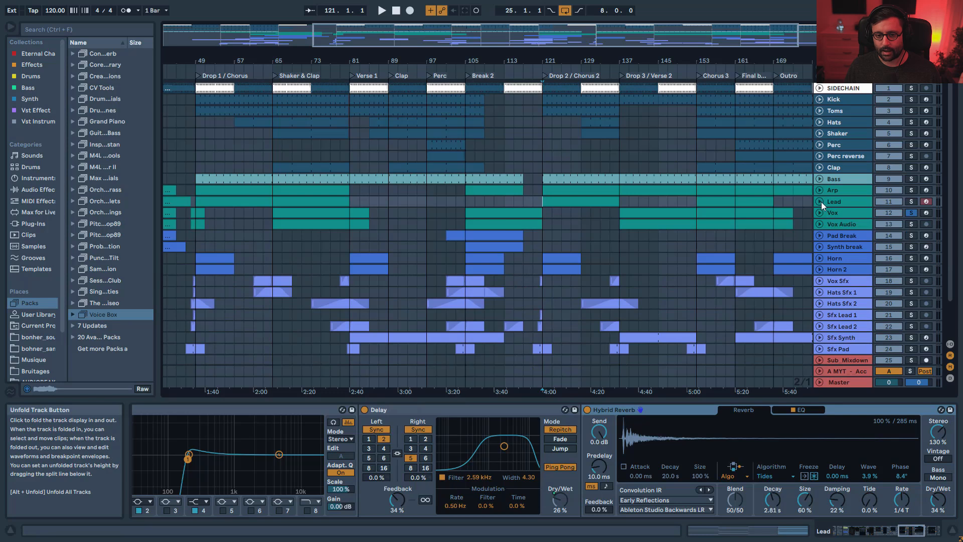
pyautogui.hscroll(5, 680, 200)
pyautogui.click(572, 201)
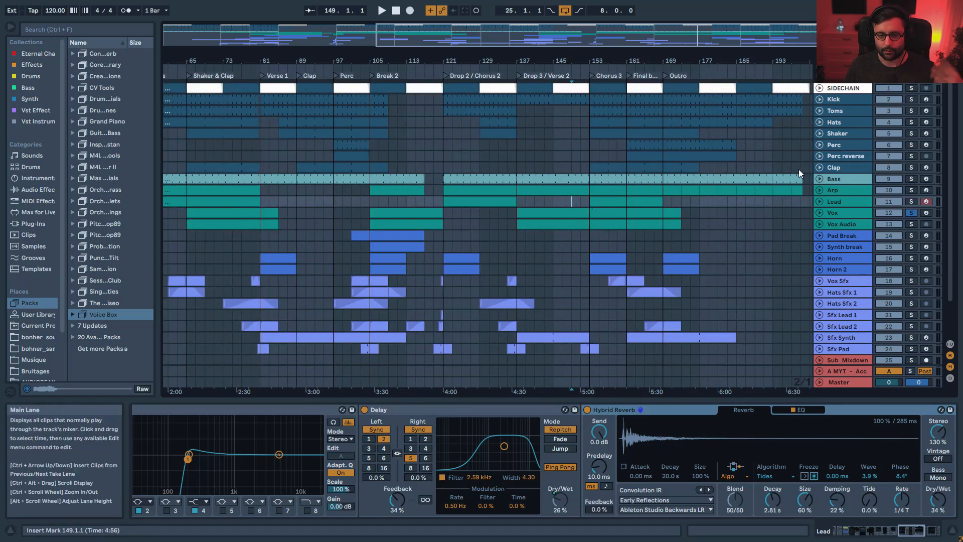
pyautogui.moveTo(675, 39); pyautogui.dragTo(669, 12)
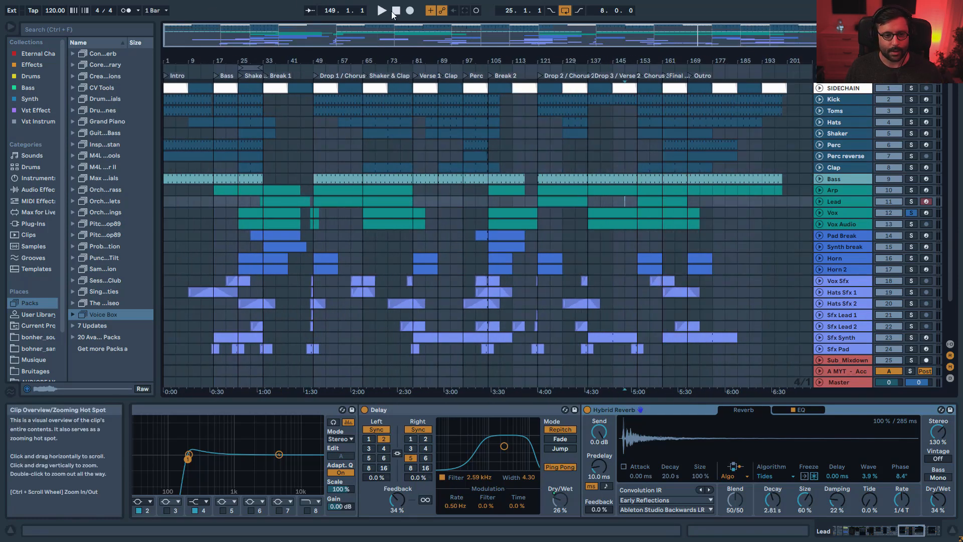
# - Return to the start of the song, turn off the Vox solo, and play the Intro
pyautogui.click(395, 10)
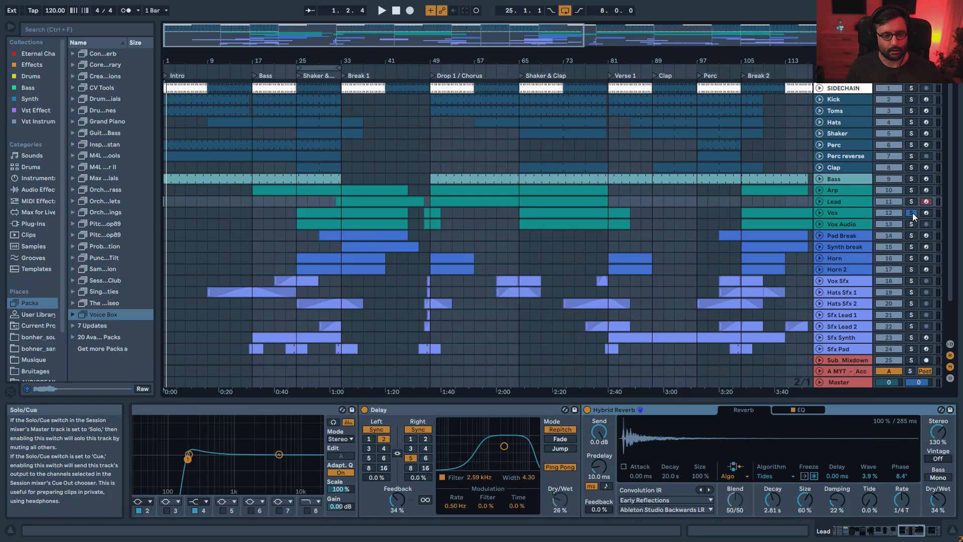
pyautogui.press('space')
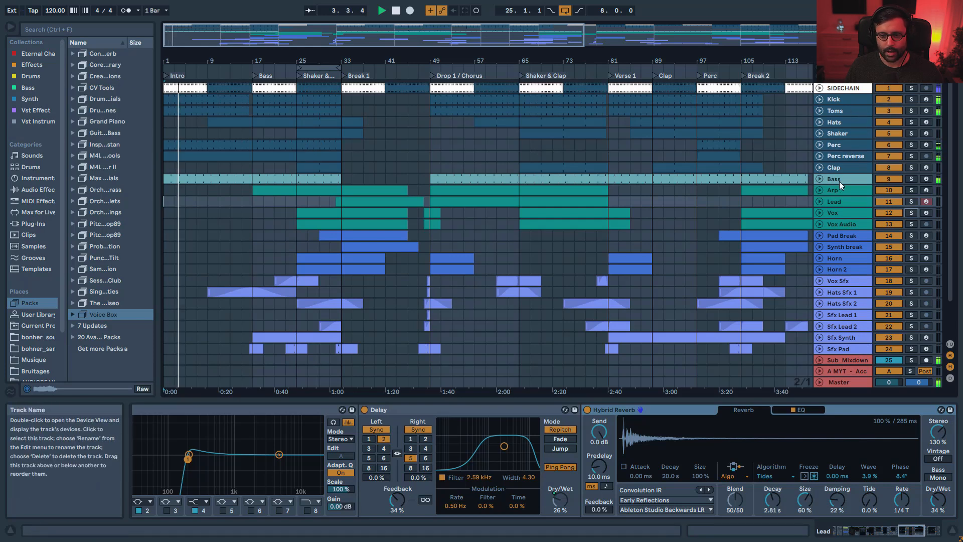
pyautogui.moveTo(179, 30); pyautogui.dragTo(177, 39)
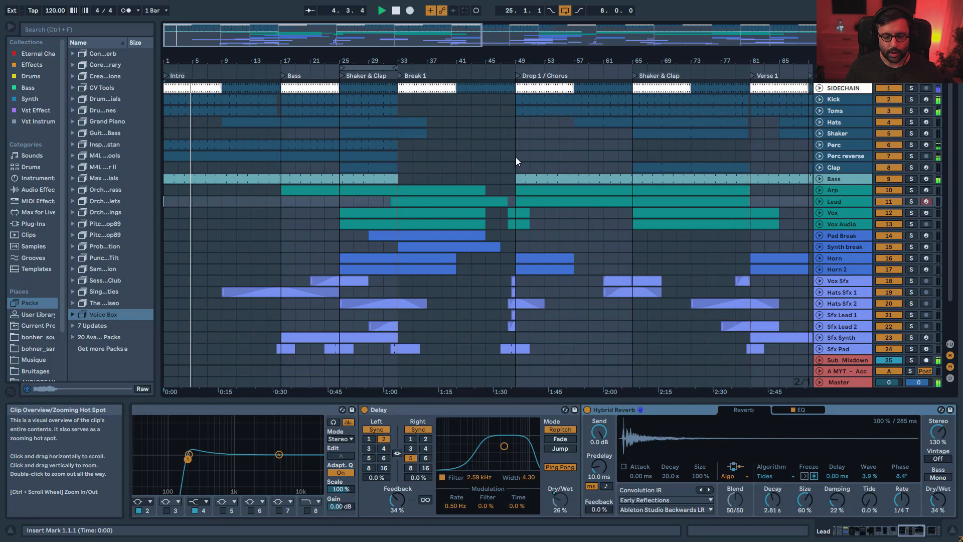
# - Show the effect devices of the Sub_Mixdown track and the Mixdown track, then stop playback
pyautogui.click(856, 362)
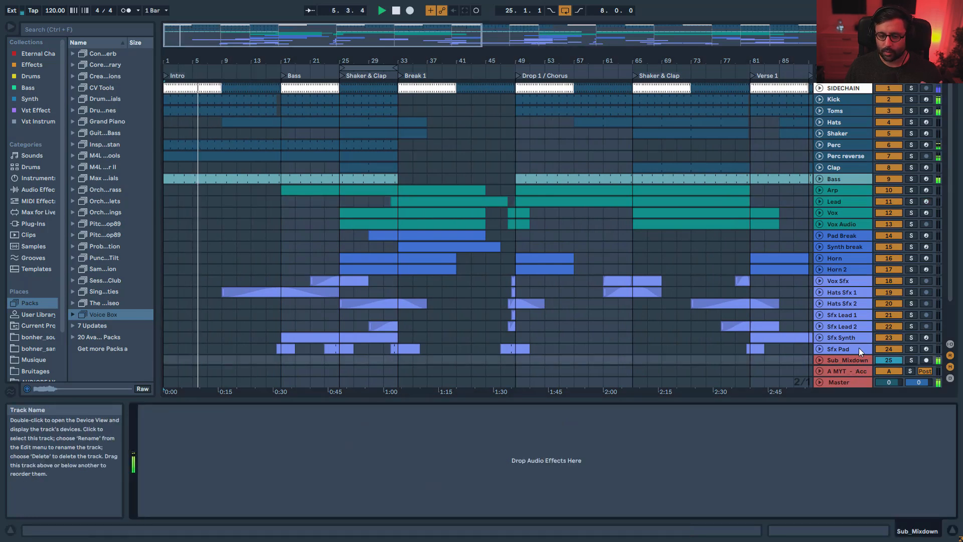
pyautogui.scroll(-2, 859, 348)
pyautogui.click(851, 334)
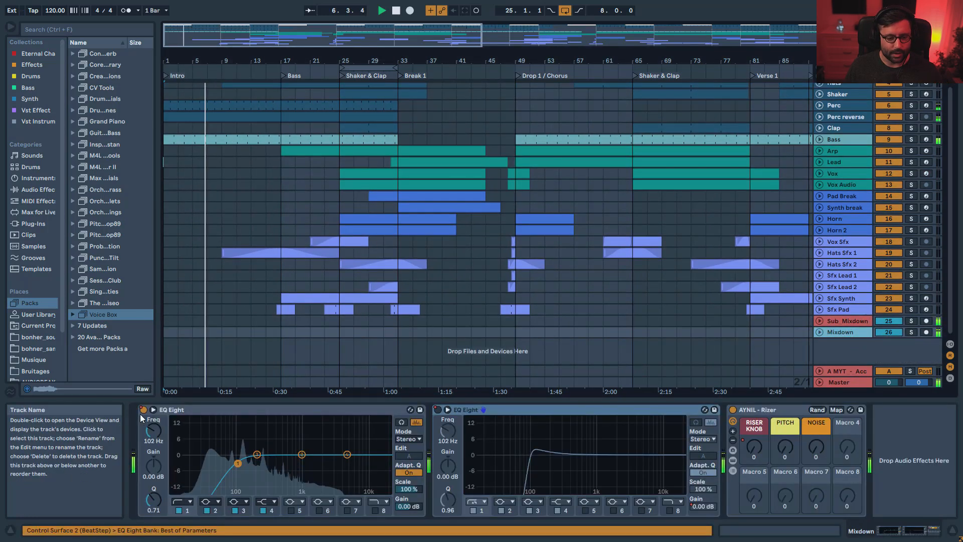
pyautogui.press('space')
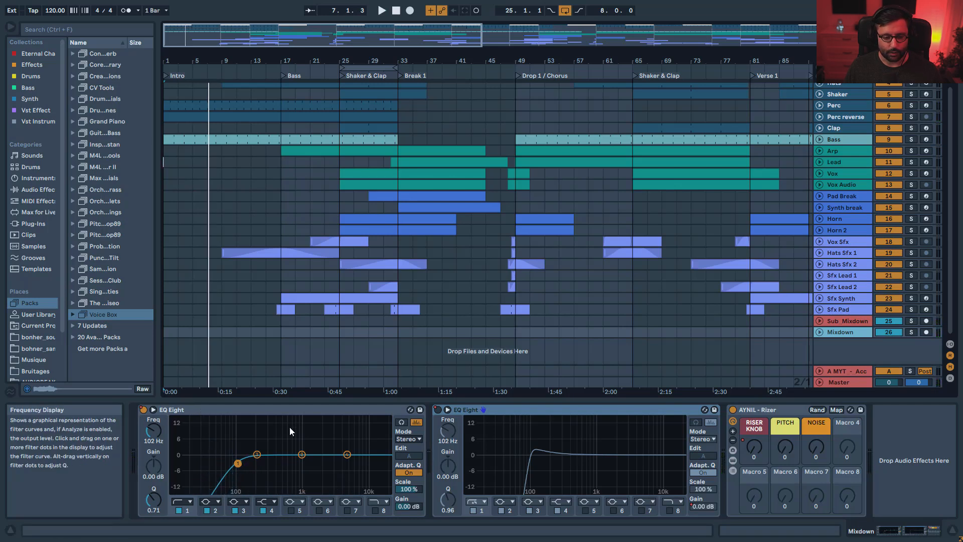
# - Enable the Mixdown track's second EQ Eight, disable its first EQ Eight, and play the Intro briefly
pyautogui.click(438, 410)
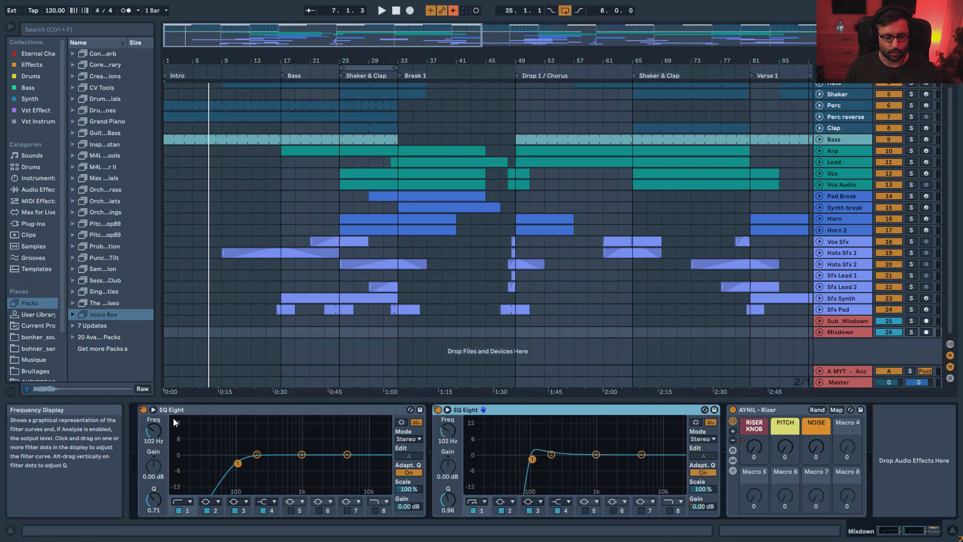
pyautogui.click(143, 409)
pyautogui.press('space')
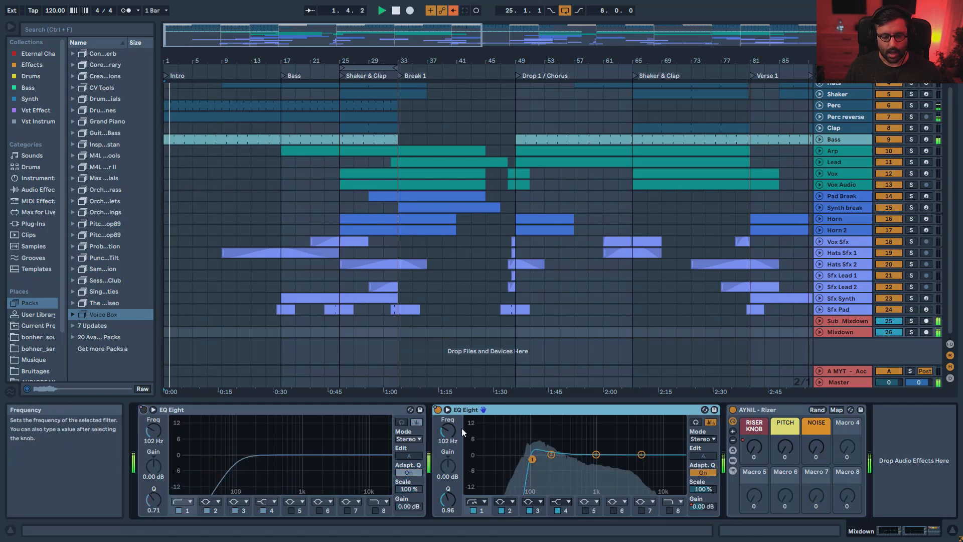
pyautogui.press('space')
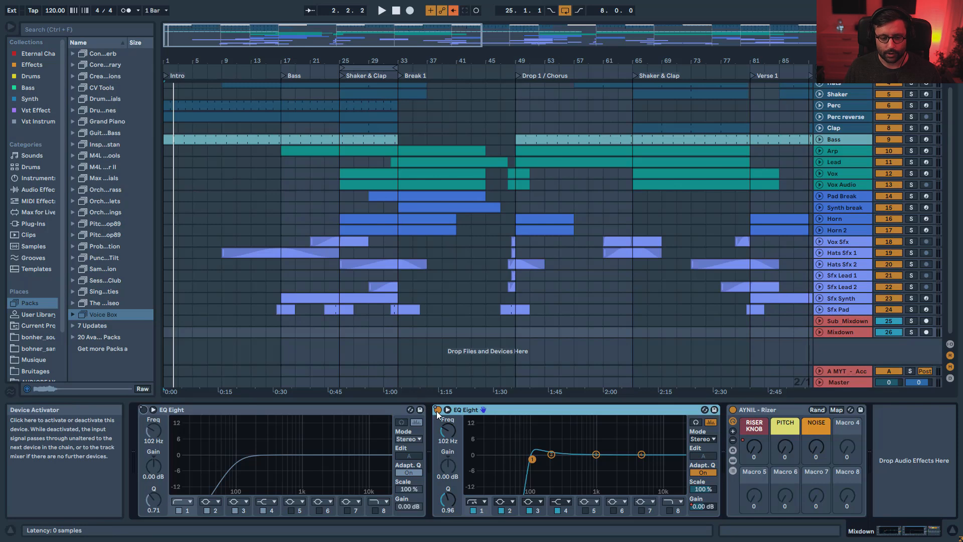
# - Enable the Mixdown track's first EQ Eight again, play the Intro through both EQs, and re-enable the overridden automation
pyautogui.click(143, 410)
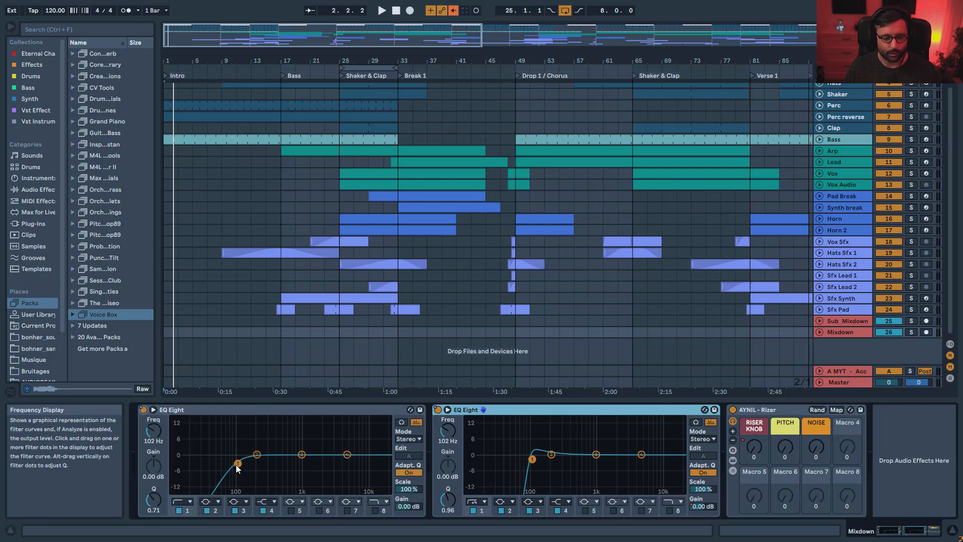
pyautogui.click(238, 464)
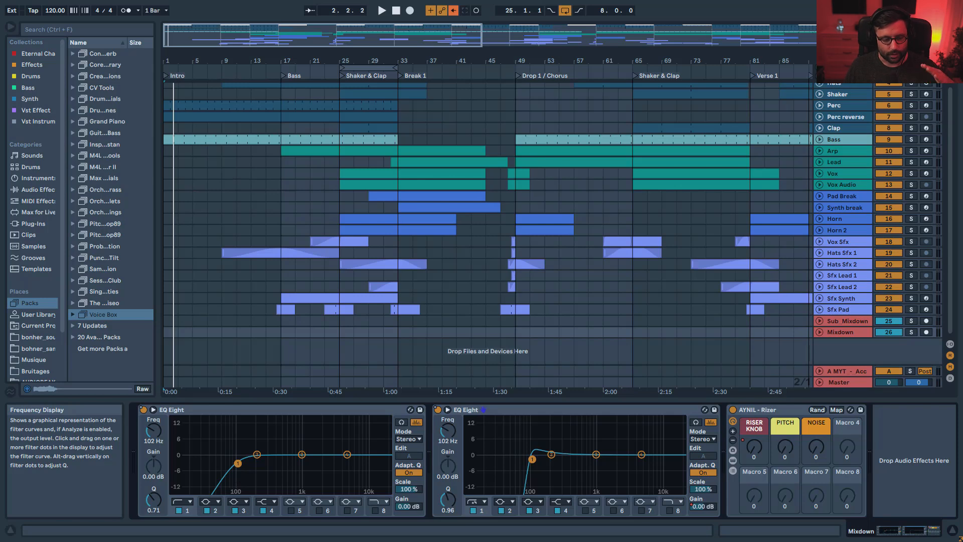
pyautogui.press('space')
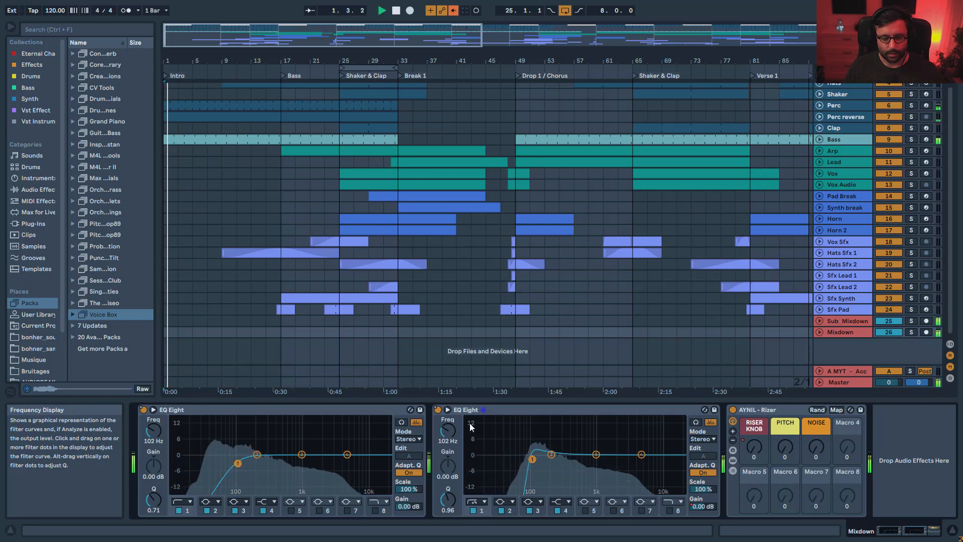
pyautogui.click(454, 11)
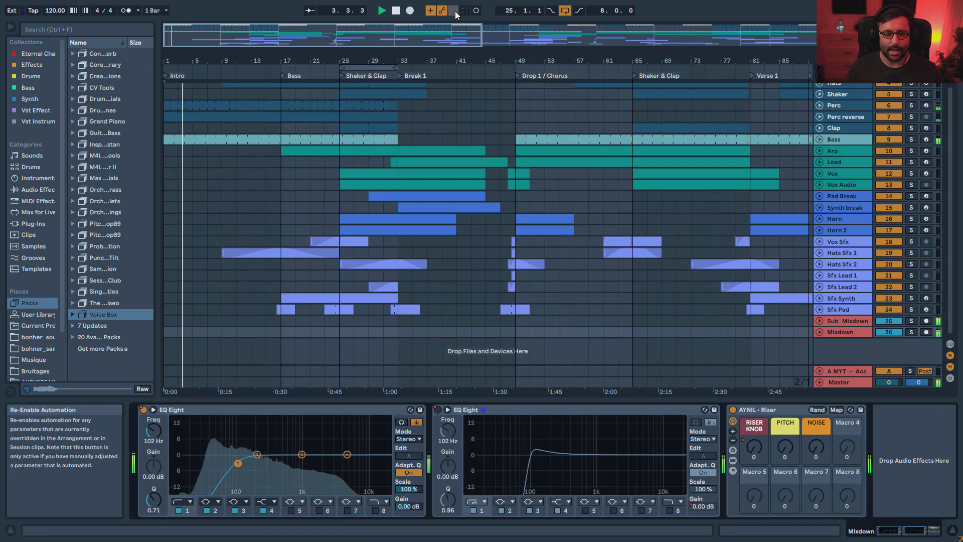
# - Examine the eight-bar SIDECHAIN clips at bars 9 and 25 and mark bars 9 and 17 on the Shaker track
pyautogui.scroll(3, 263, 132)
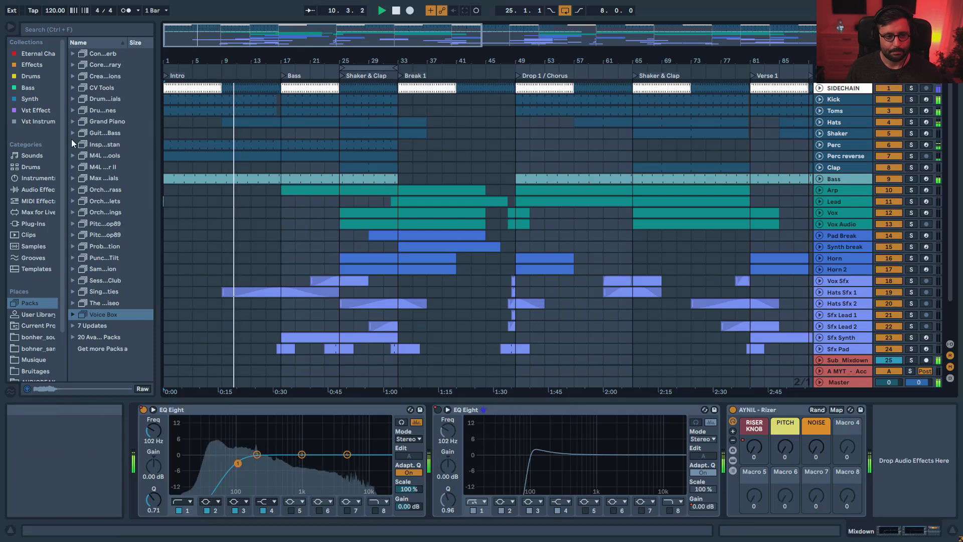
pyautogui.moveTo(302, 44); pyautogui.dragTo(234, 87)
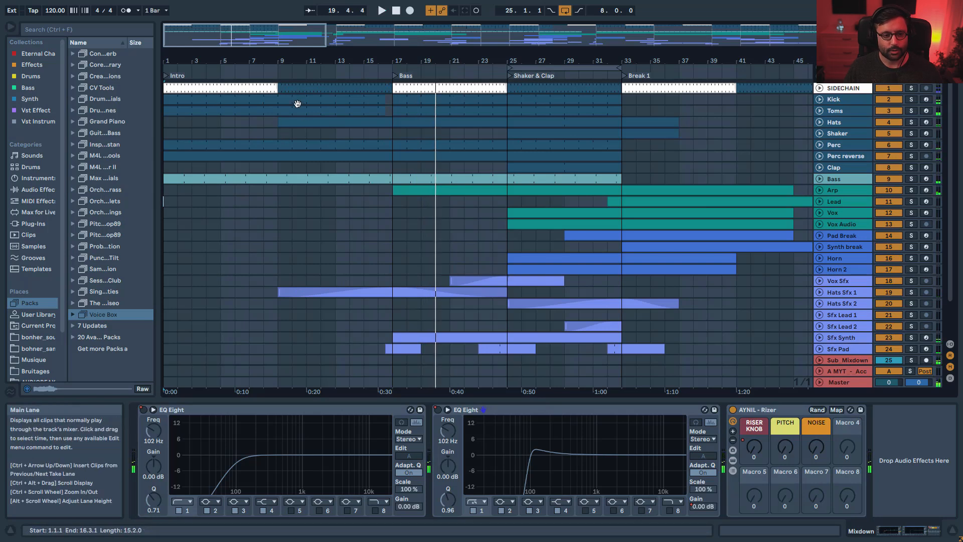
pyautogui.click(248, 86)
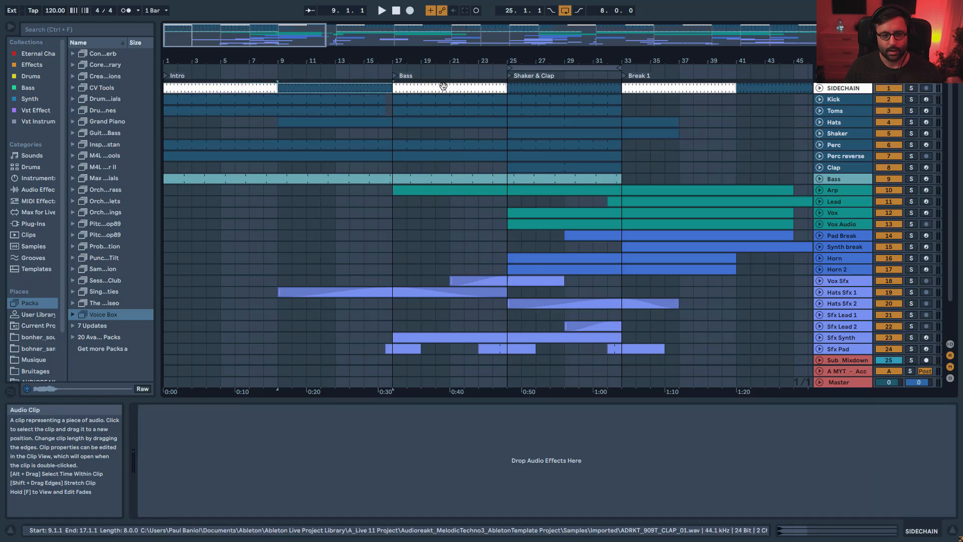
pyautogui.click(426, 84)
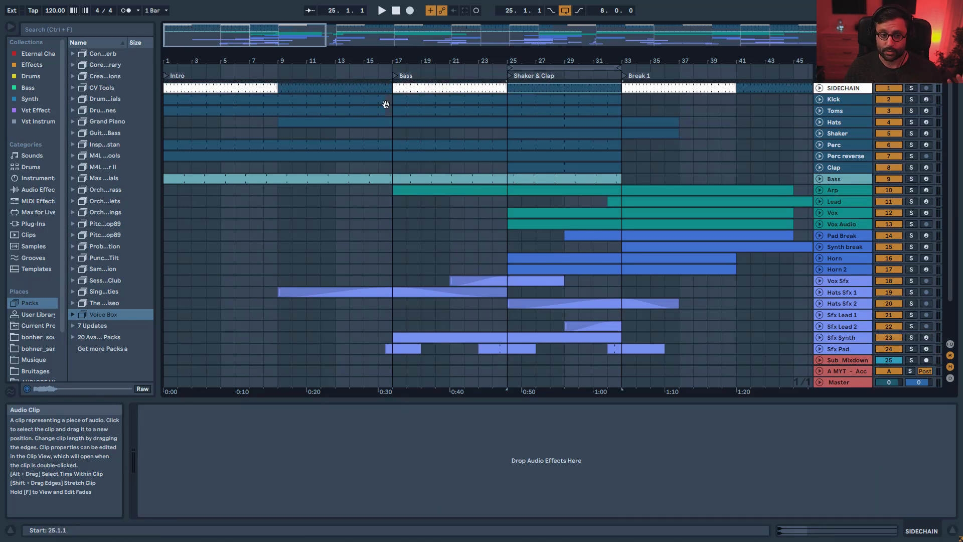
pyautogui.click(279, 133)
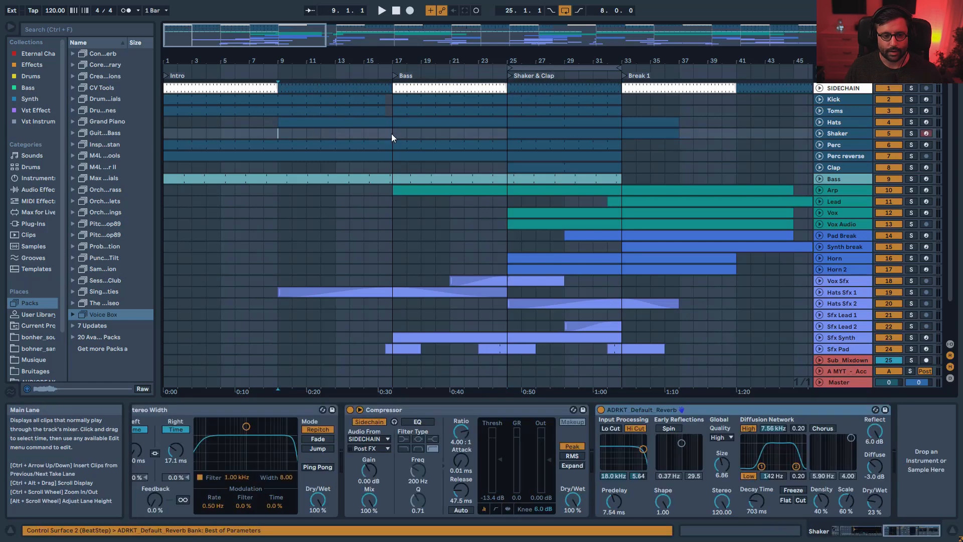
pyautogui.click(396, 174)
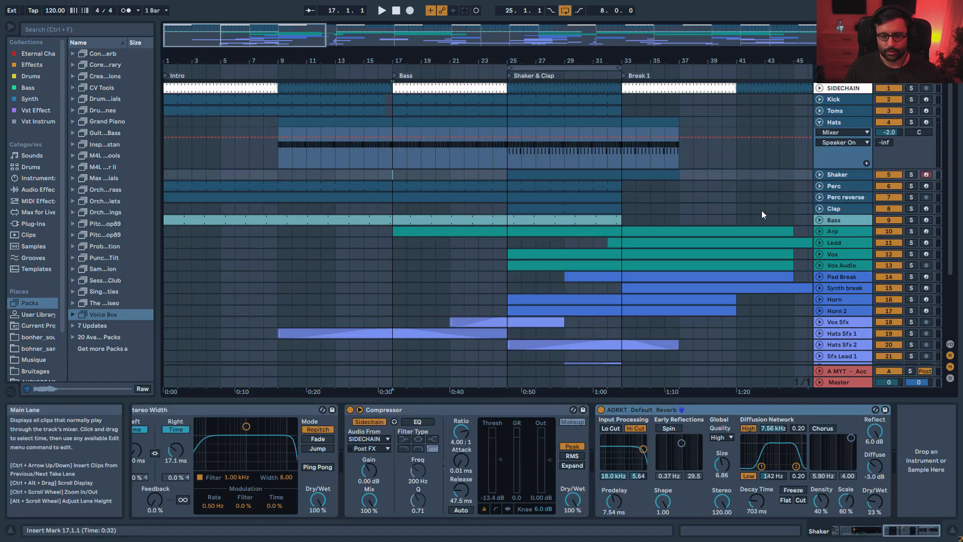
# - Play the arrangement from bar 17, unfold the Vox track to show its notes and automation, and stop playback
pyautogui.press('space')
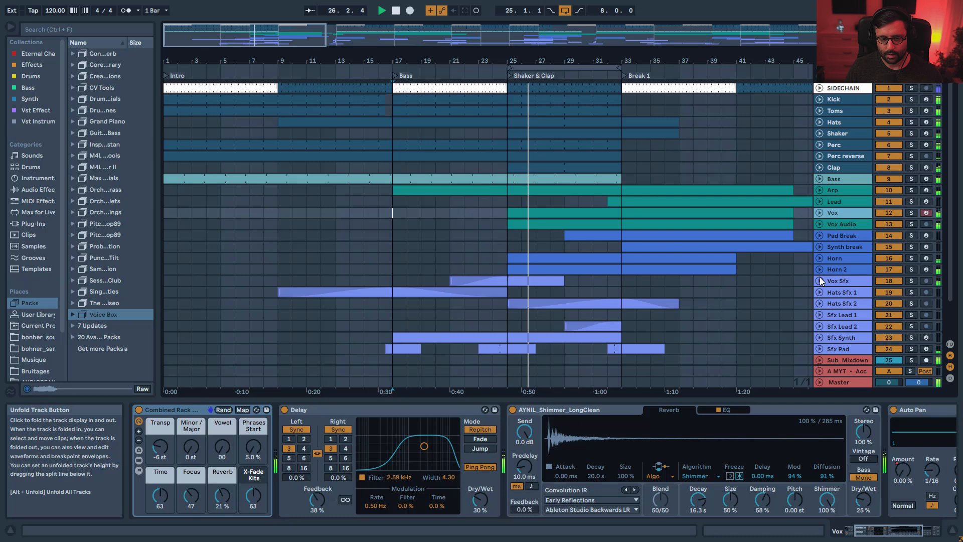
pyautogui.click(819, 213)
pyautogui.press('space')
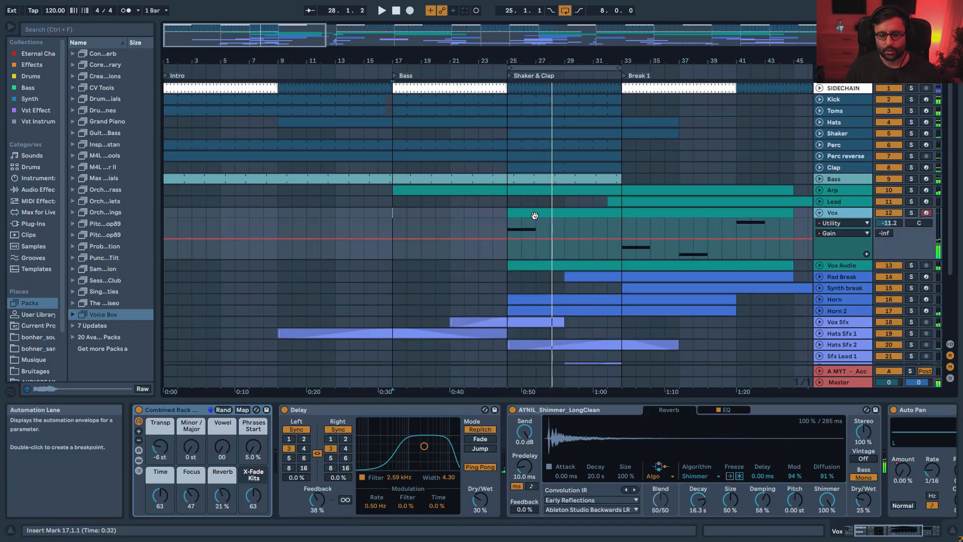
# - Mark bar 25 on the Vox track and play the Shaker & Clap section from there
pyautogui.click(535, 215)
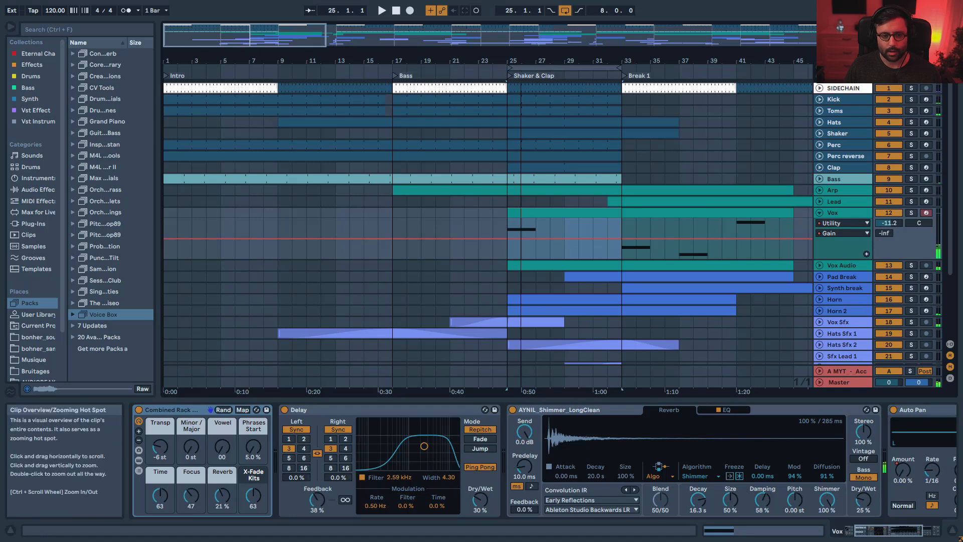
pyautogui.moveTo(253, 35); pyautogui.dragTo(252, 13)
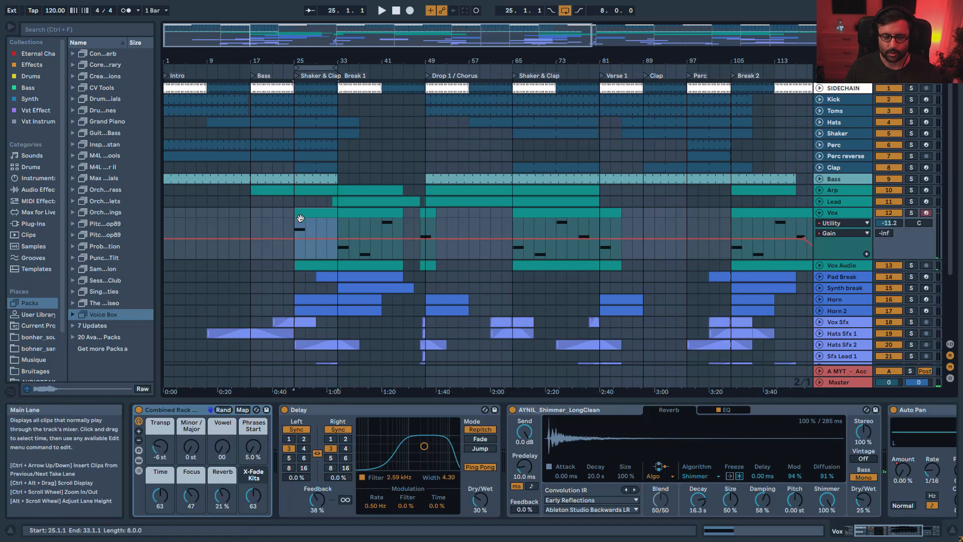
pyautogui.press('space')
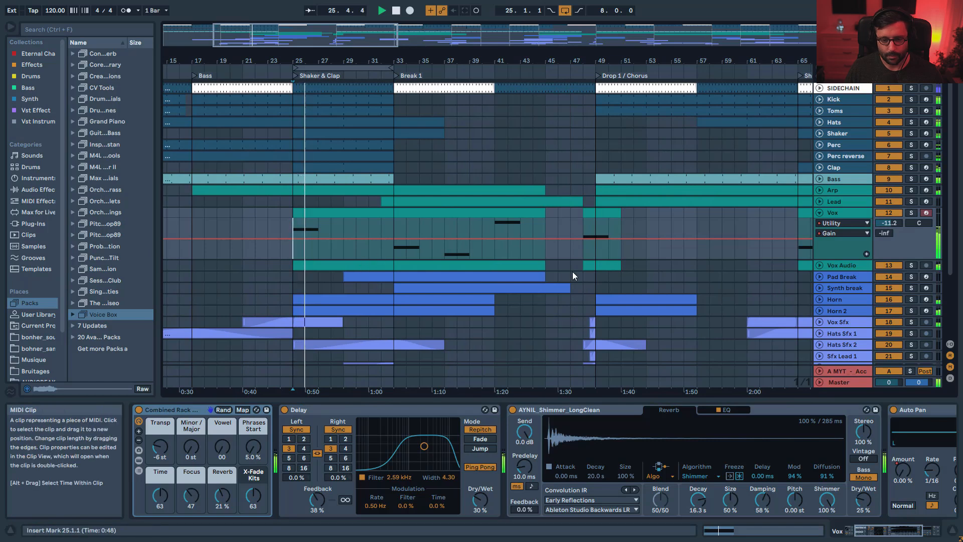
pyautogui.scroll(-4, 880, 258)
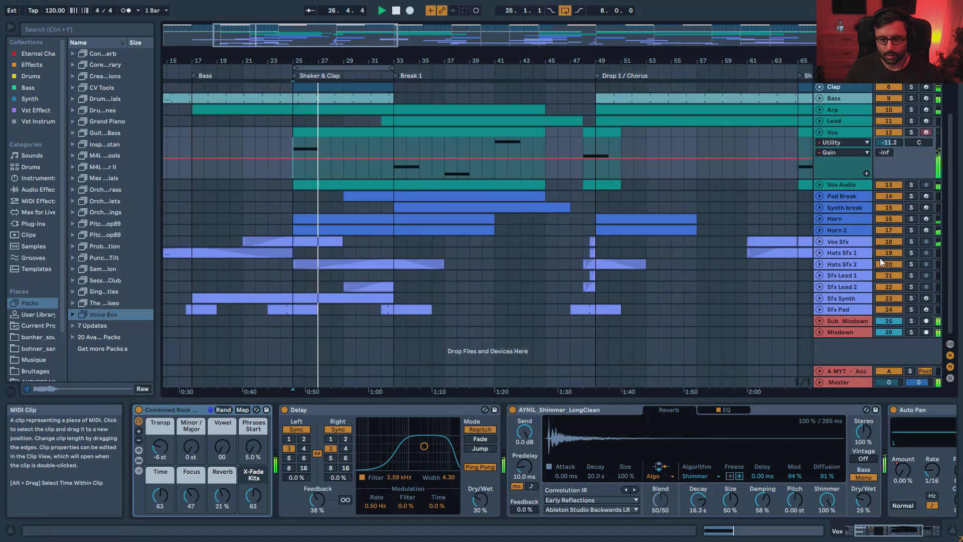
# - Unfold the Horn and Horn 2 tracks and play Horn soloed from bar 25
pyautogui.click(819, 219)
pyautogui.press('space')
pyautogui.click(911, 219)
pyautogui.press('space')
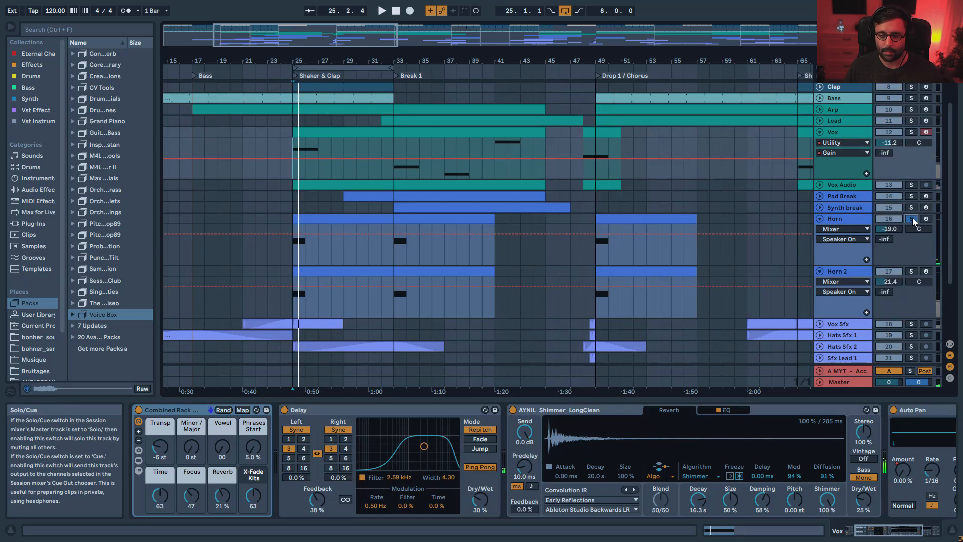
# - Play the full mix from bar 25 and turn off the arrangement loop
pyautogui.press('space')
pyautogui.scroll(3, 330, 257)
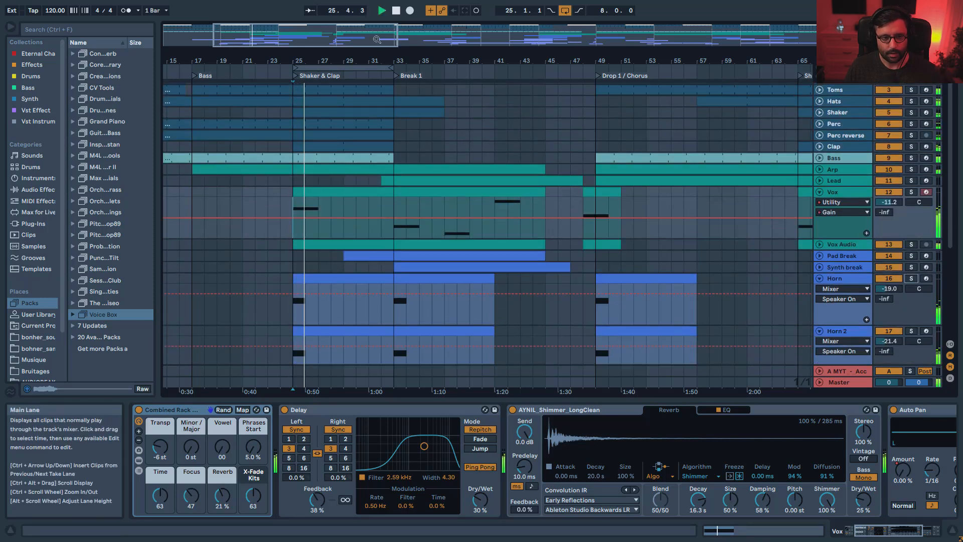
pyautogui.click(565, 10)
pyautogui.scroll(2, 391, 143)
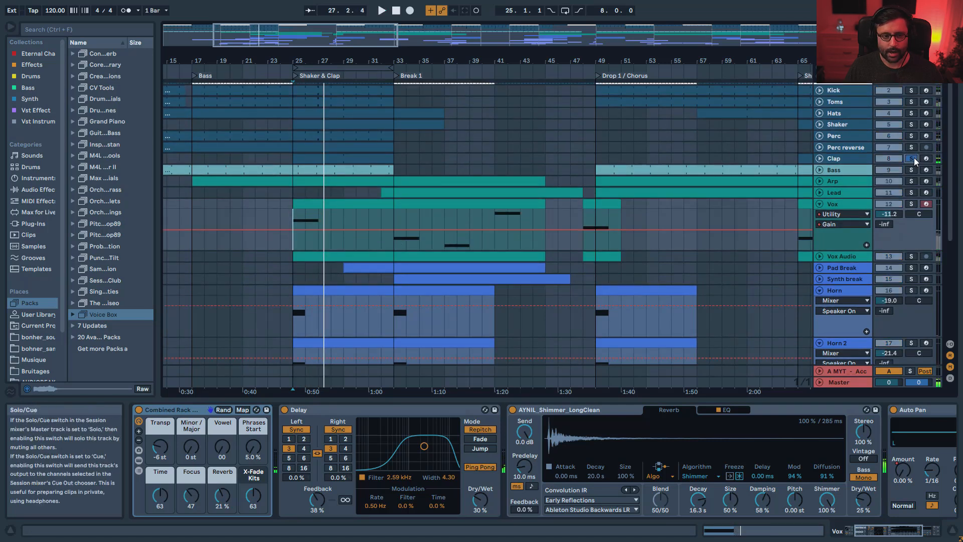
# - Audition the Clap and Shaker tracks soloed from bar 25, return to the full mix, and stop playback
pyautogui.click(912, 125)
pyautogui.press('space')
pyautogui.click(916, 124)
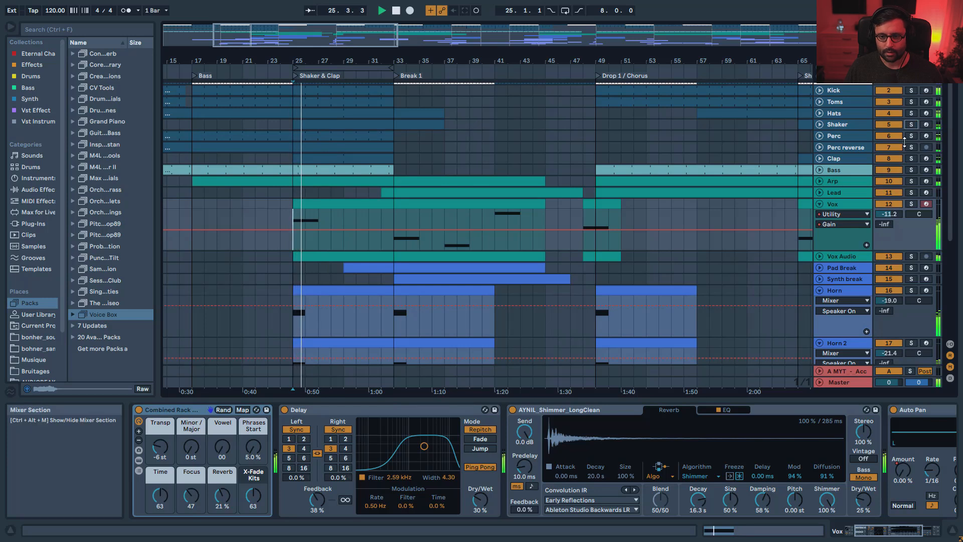
pyautogui.moveTo(535, 61); pyautogui.dragTo(591, 49)
pyautogui.press('space')
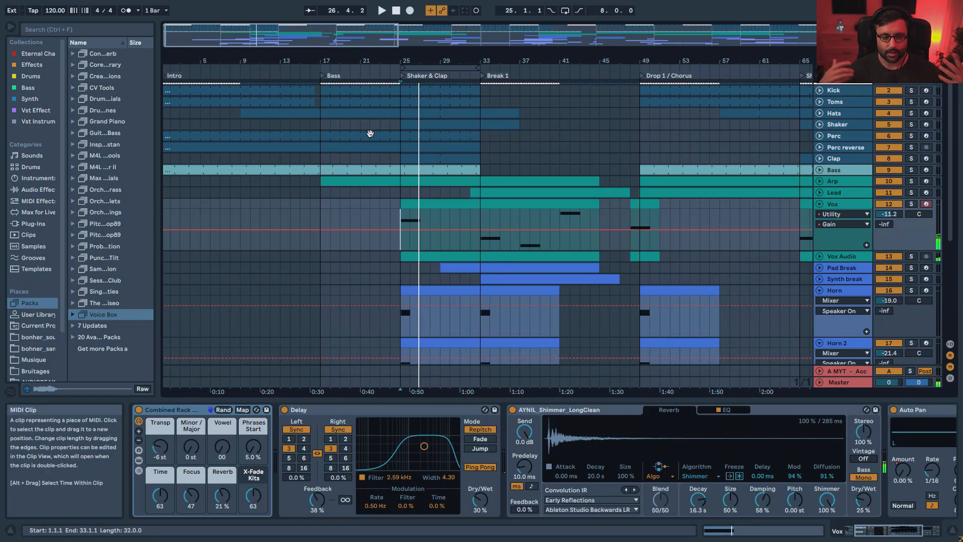
# - Unfold the Vox Sfx track, play it soloed from bar 23, and bring back the full mix
pyautogui.scroll(-5, 370, 132)
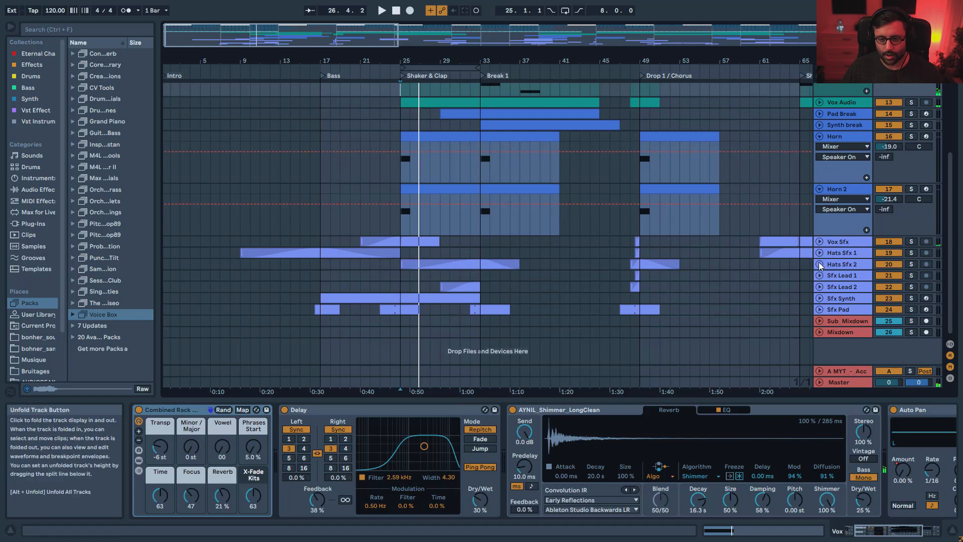
pyautogui.click(819, 241)
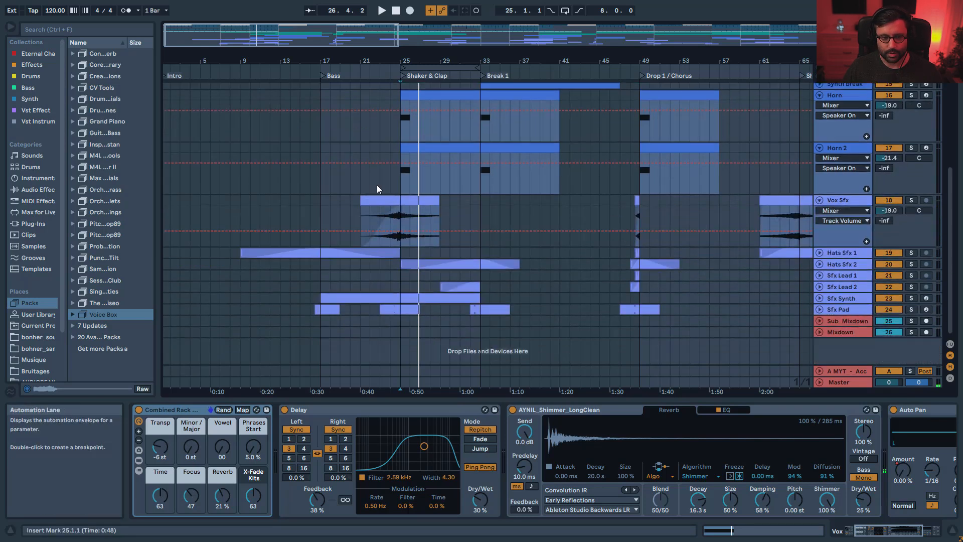
pyautogui.scroll(3, 383, 241)
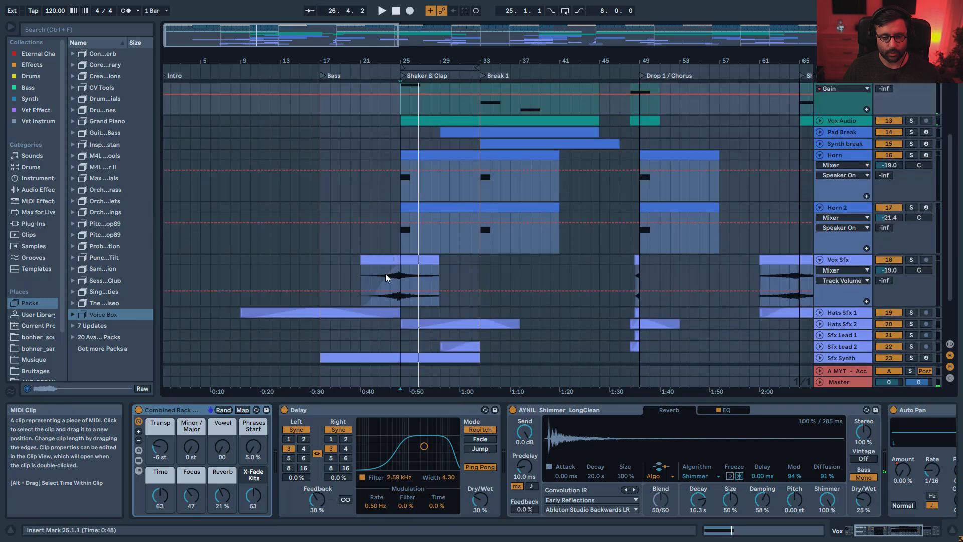
pyautogui.click(381, 276)
pyautogui.click(912, 260)
pyautogui.press('space')
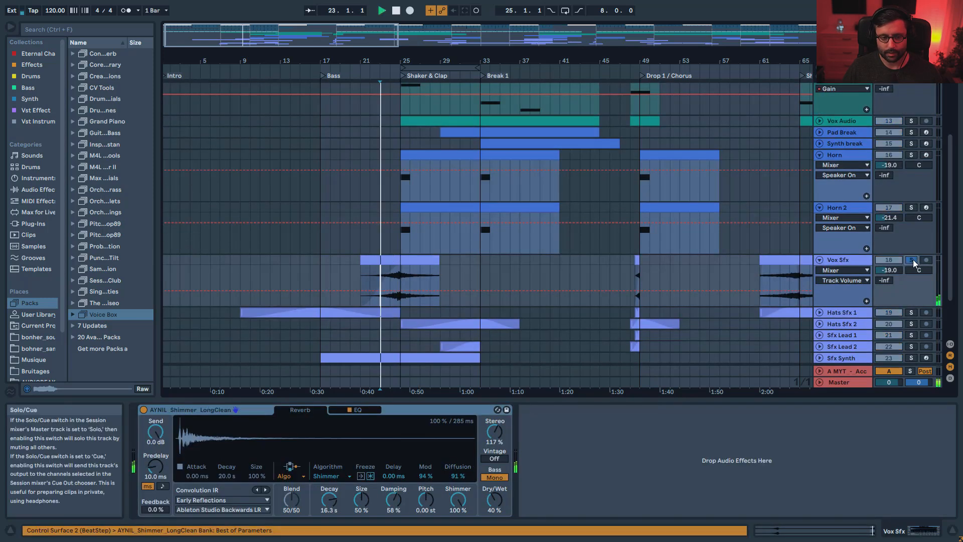
pyautogui.click(911, 261)
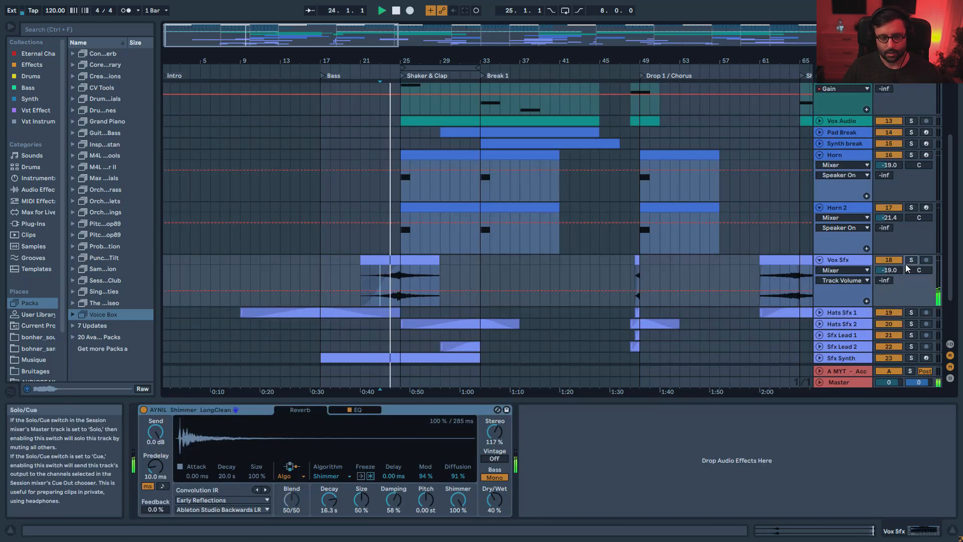
# - Unfold the Sfx Pad track, audition it soloed from bar 24, and stop playback
pyautogui.scroll(-3, 479, 294)
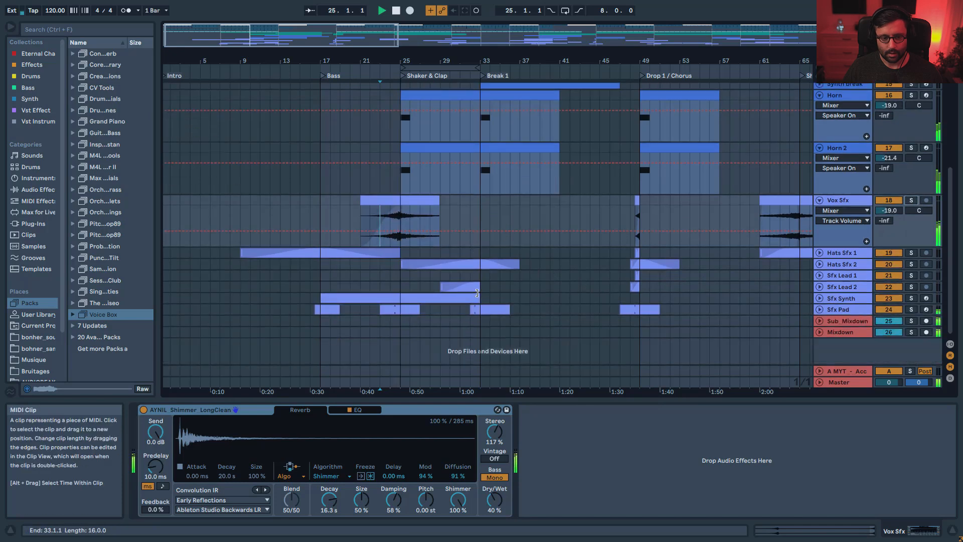
pyautogui.click(820, 310)
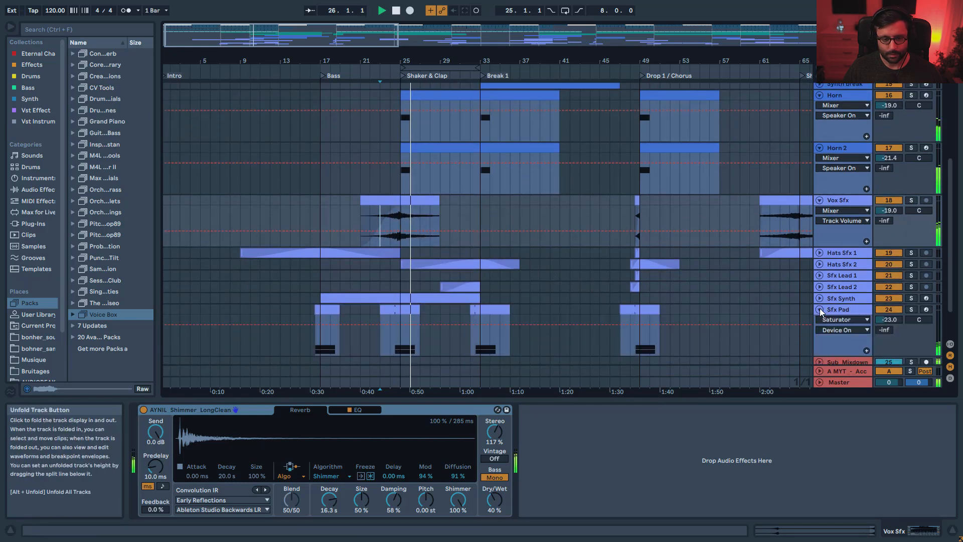
pyautogui.press('space')
pyautogui.click(391, 341)
pyautogui.press('space')
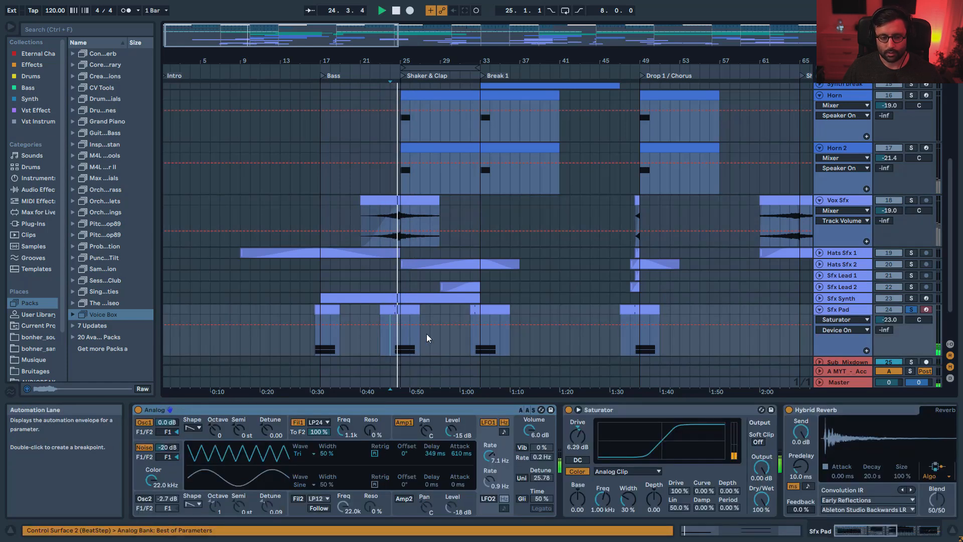
pyautogui.press('space')
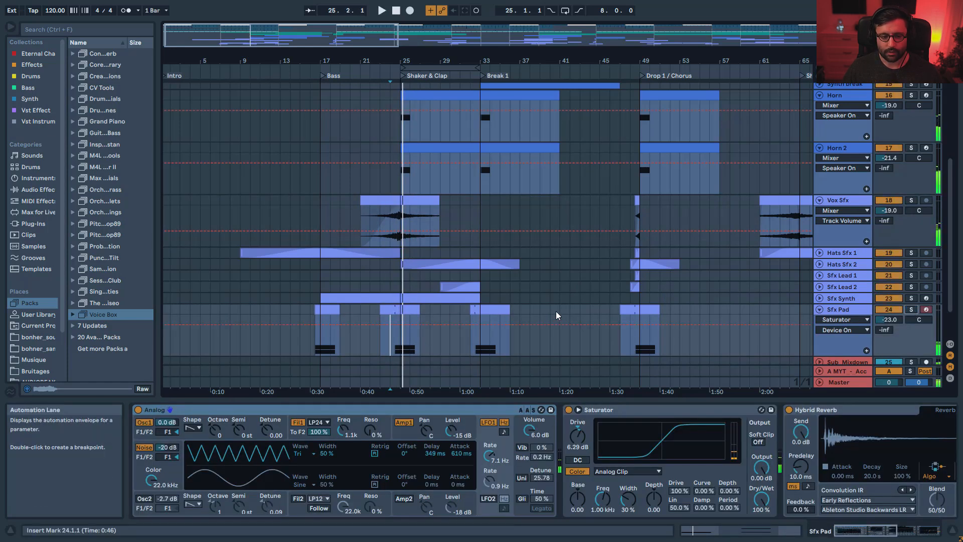
# - Play the transition into the Shaker & Clap section from bar 23 on the Vox track
pyautogui.scroll(10, 344, 210)
pyautogui.click(417, 222)
pyautogui.click(439, 244)
pyautogui.click(384, 253)
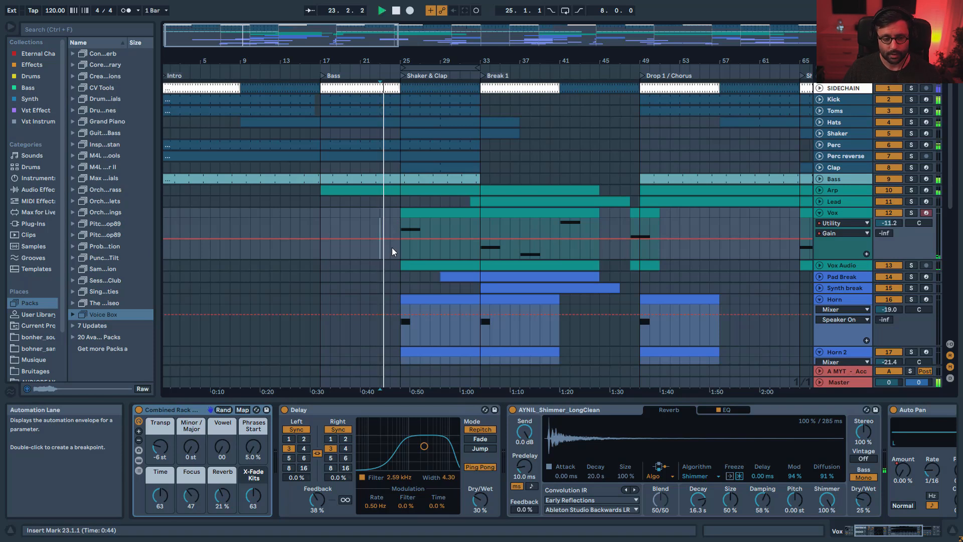
pyautogui.scroll(-3, 427, 259)
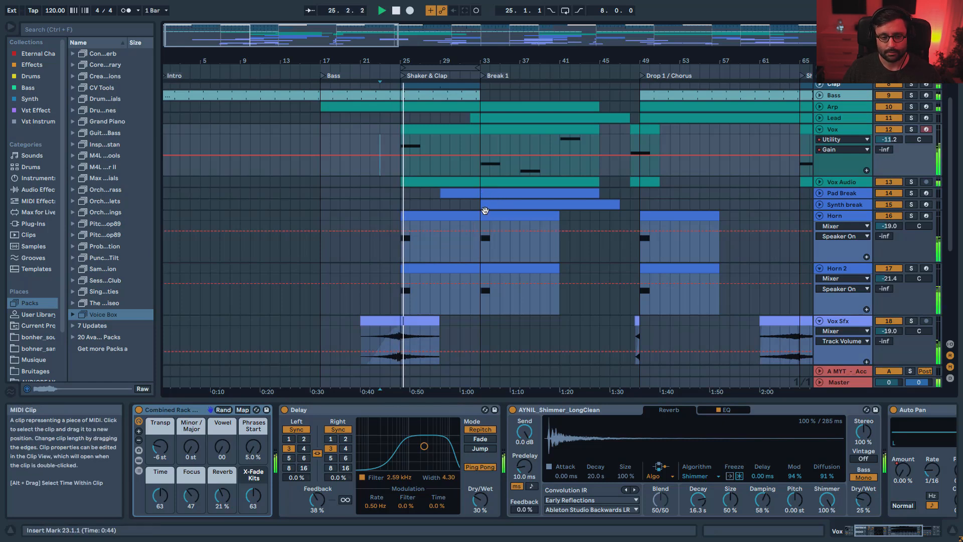
pyautogui.scroll(3, 484, 206)
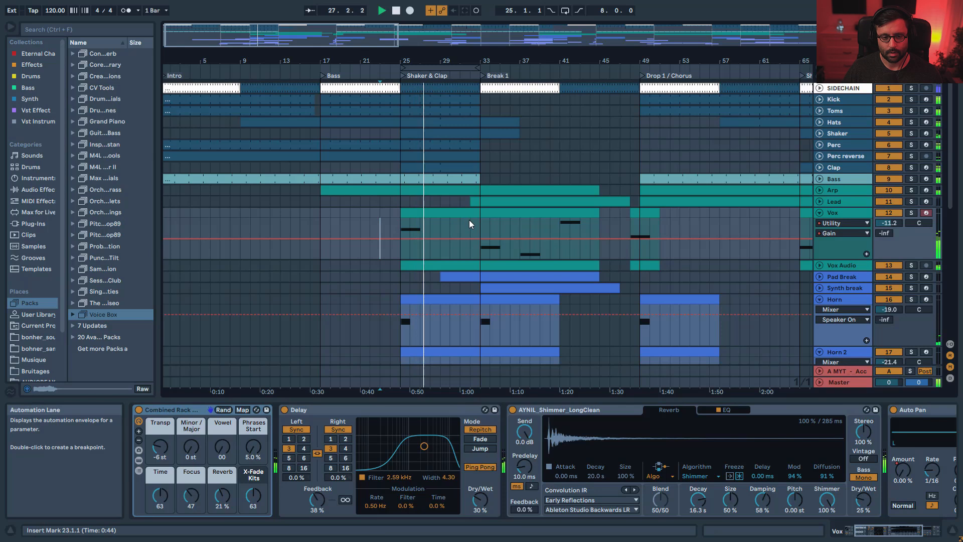
# - Play briefly from bar 32, stop, and mark bar 29 on the Vox track
pyautogui.click(470, 228)
pyautogui.press('space')
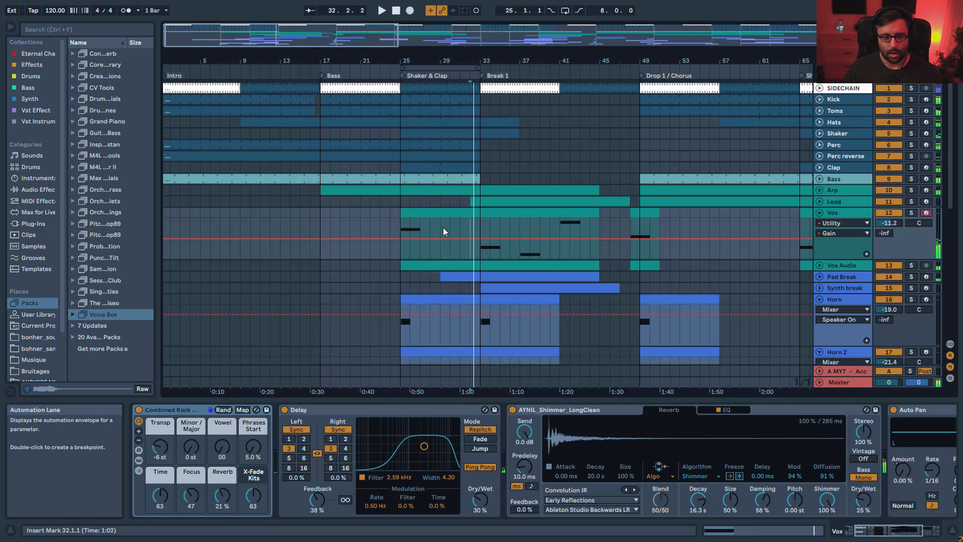
pyautogui.click(439, 228)
# - Unfold the Mixdown track and set its EQ Eight Device On automation to switch on at bar 33
pyautogui.scroll(-9, 476, 242)
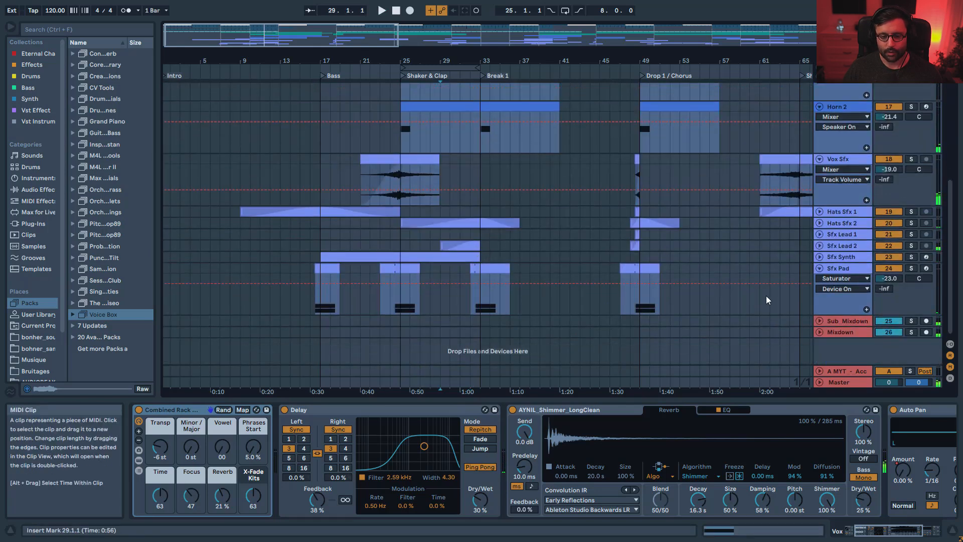
pyautogui.click(820, 333)
pyautogui.scroll(-2, 634, 353)
pyautogui.moveTo(461, 308); pyautogui.dragTo(480, 301)
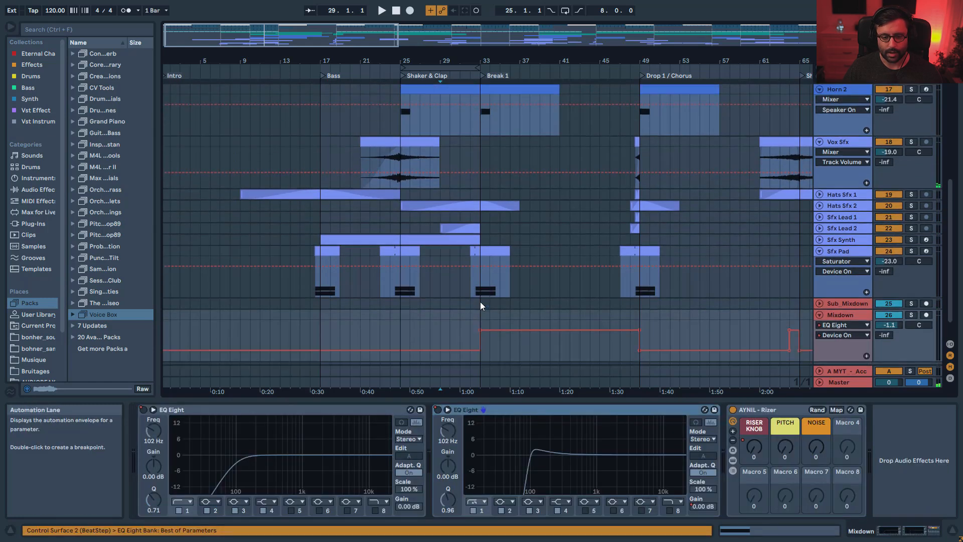
# - Fold all tracks and play the arrangement from bar 30 into Break 1
pyautogui.hotkey('alt', 'u')
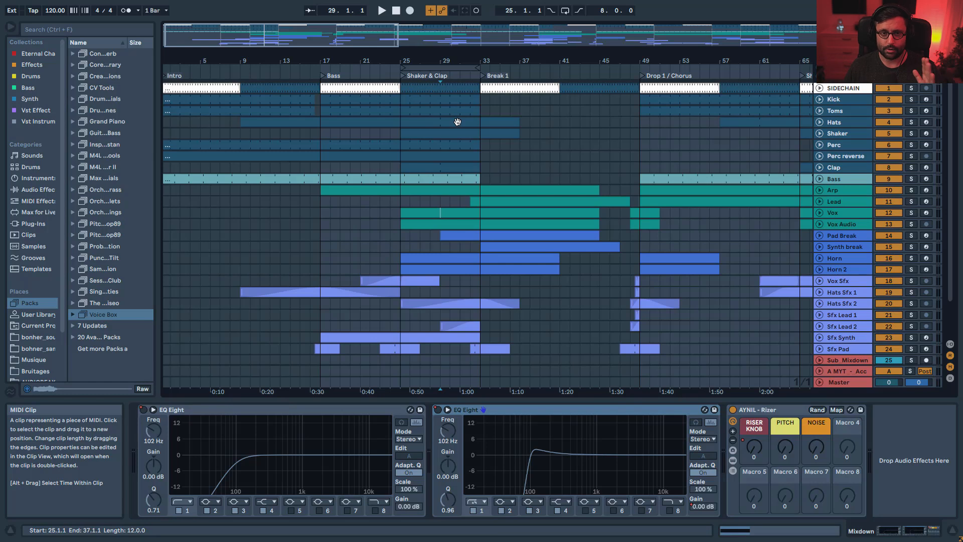
pyautogui.scroll(-3, 457, 122)
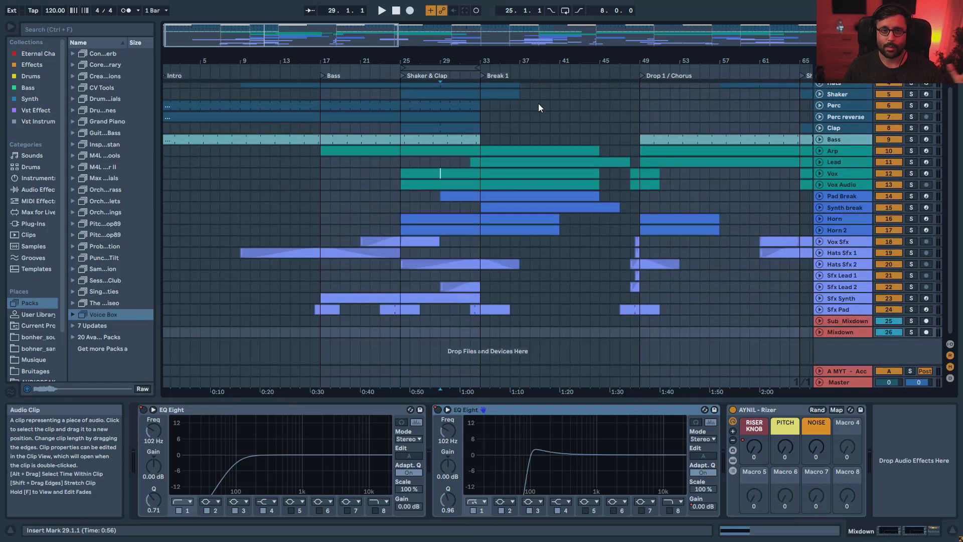
pyautogui.click(461, 311)
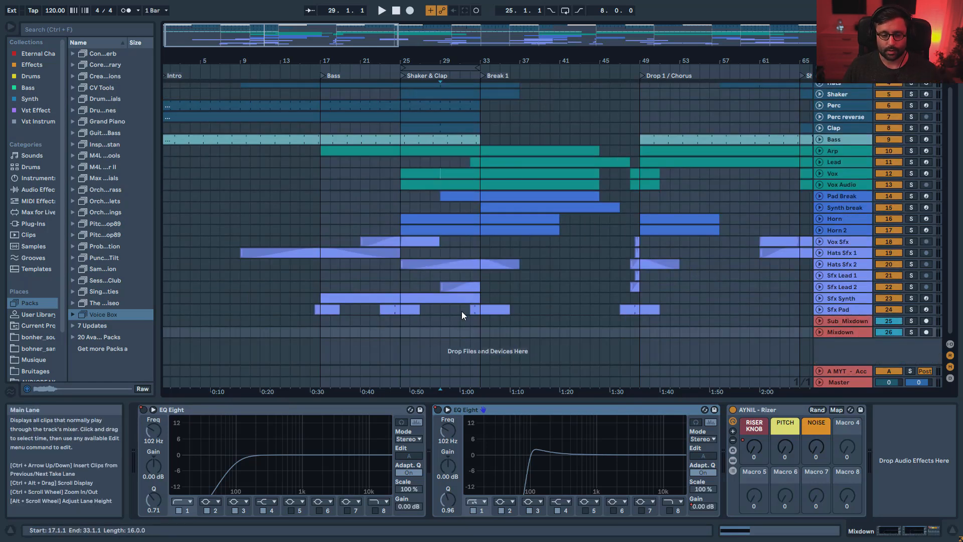
pyautogui.press('space')
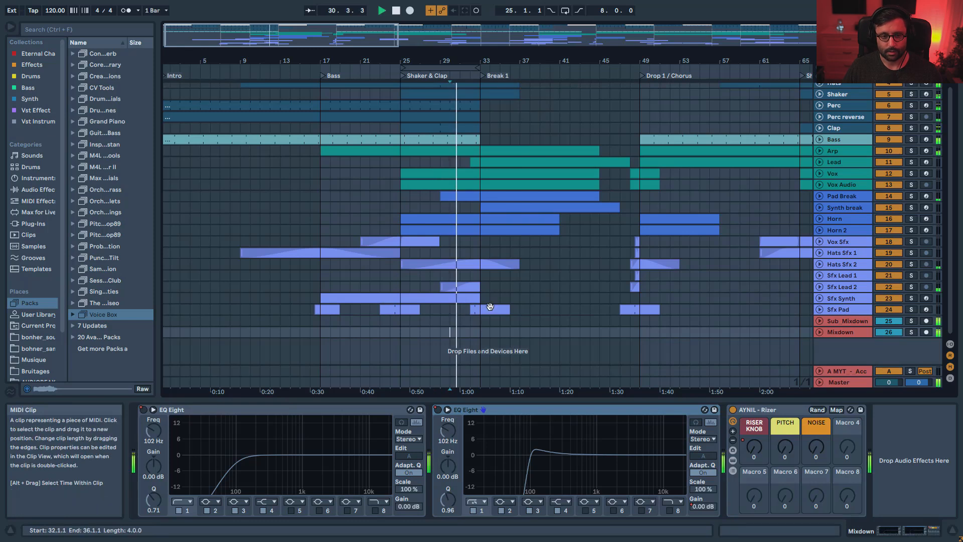
pyautogui.scroll(3, 474, 256)
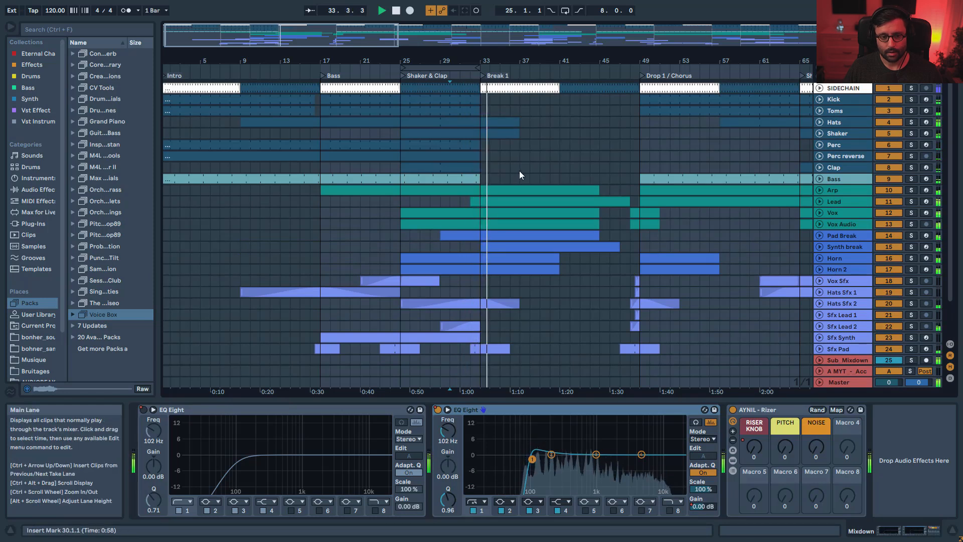
# - Unfold the Mixdown track to show its EQ Eight Device On automation and stop playback
pyautogui.scroll(-3, 503, 218)
pyautogui.click(818, 332)
pyautogui.press('space')
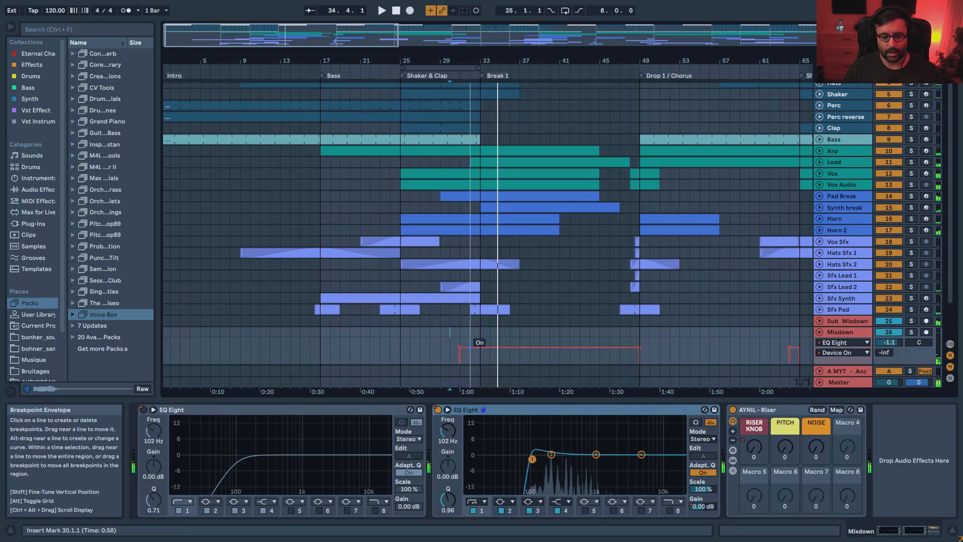
# - Try switching the Mixdown EQ Eight on at bar 33 and play the transition into Break 1 from bar 30
pyautogui.click(470, 346)
pyautogui.press('space')
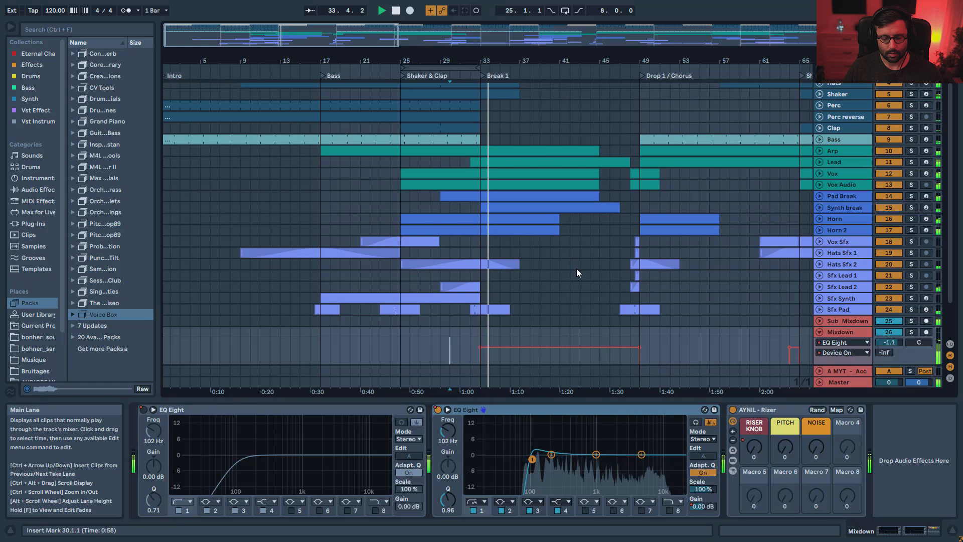
pyautogui.press('space')
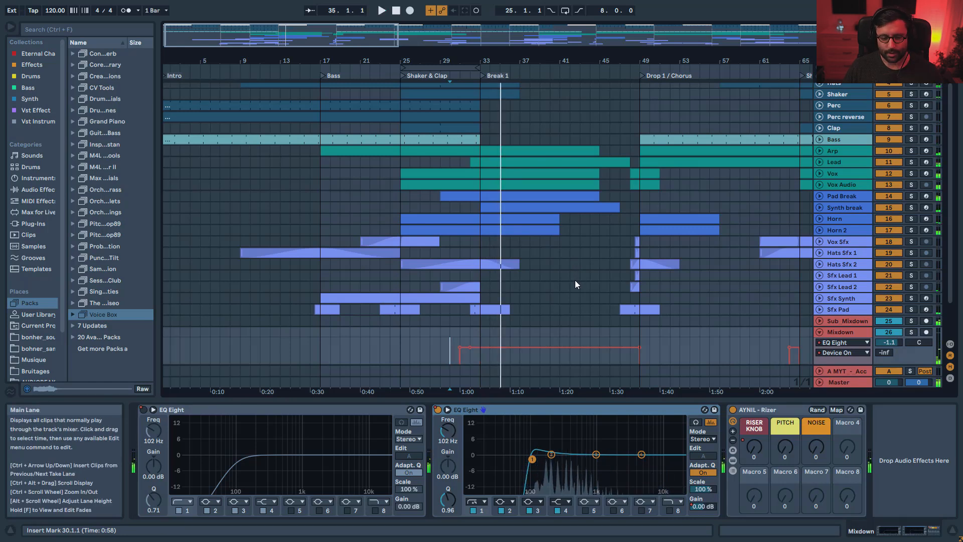
# - Play from bar 30 into Break 1 with the Mixdown EQ Eight switching on at bar 31
pyautogui.moveTo(470, 347); pyautogui.dragTo(480, 347)
pyautogui.press('space')
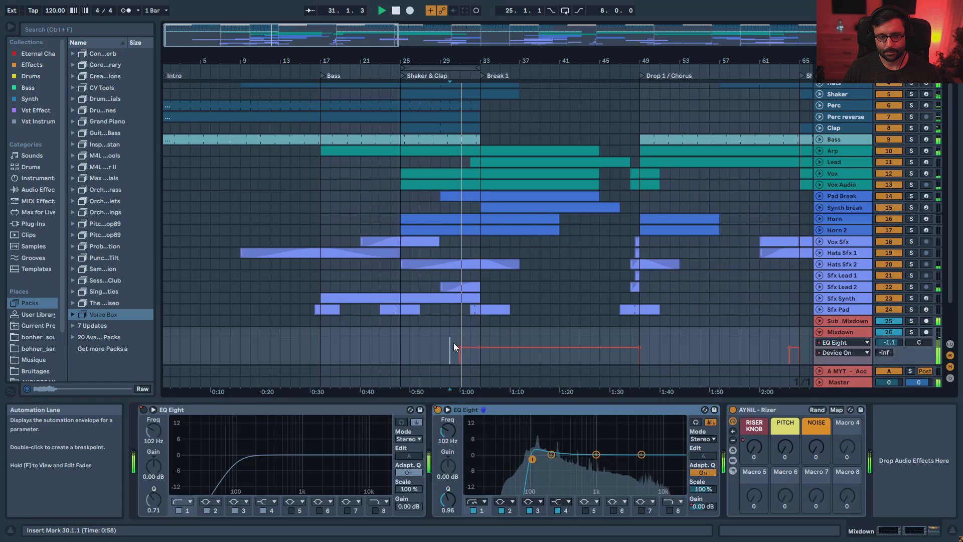
pyautogui.moveTo(295, 35); pyautogui.dragTo(294, 59)
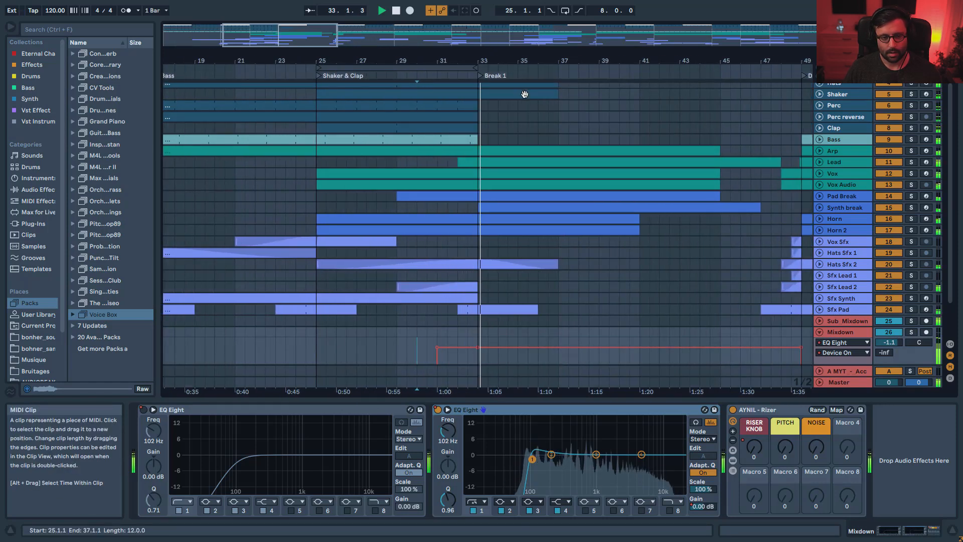
pyautogui.scroll(3, 587, 149)
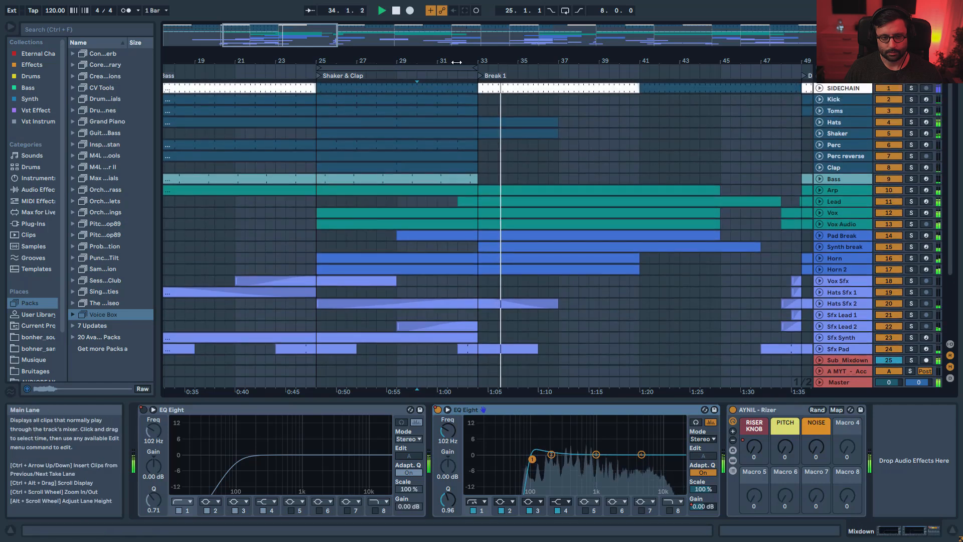
# - Stop playback, unfold the Lead track and place the insert marker at bar 32, where its clip begins
pyautogui.moveTo(281, 36); pyautogui.dragTo(281, 16)
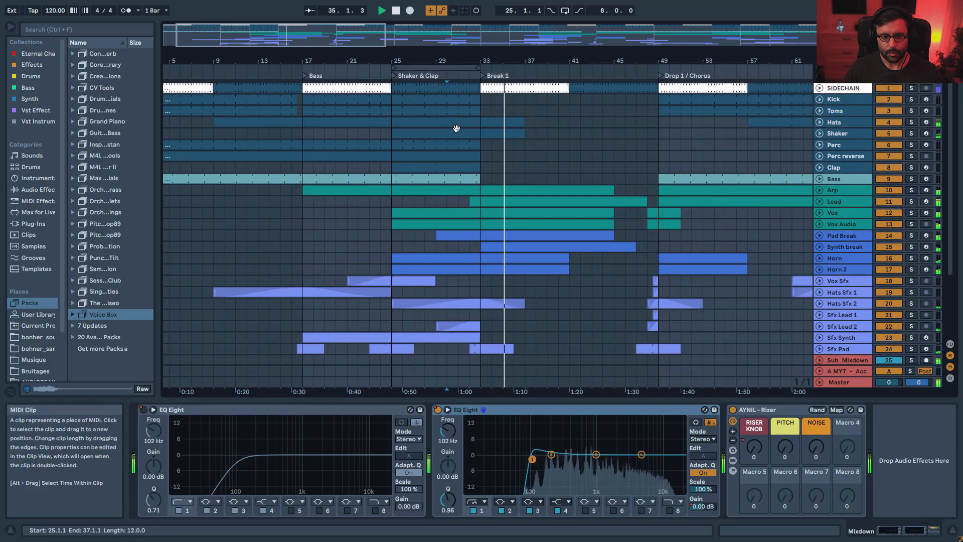
pyautogui.press('space')
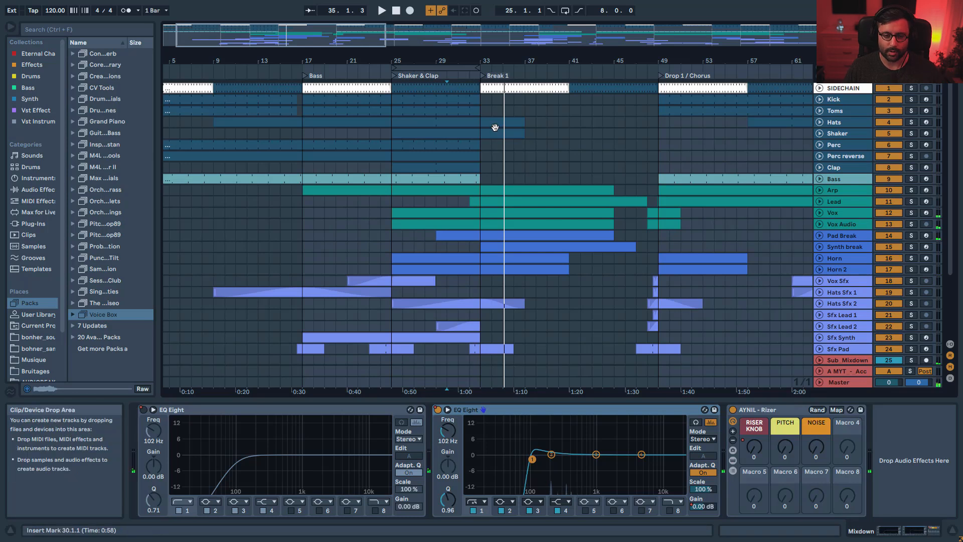
pyautogui.scroll(-3, 496, 139)
pyautogui.click(819, 142)
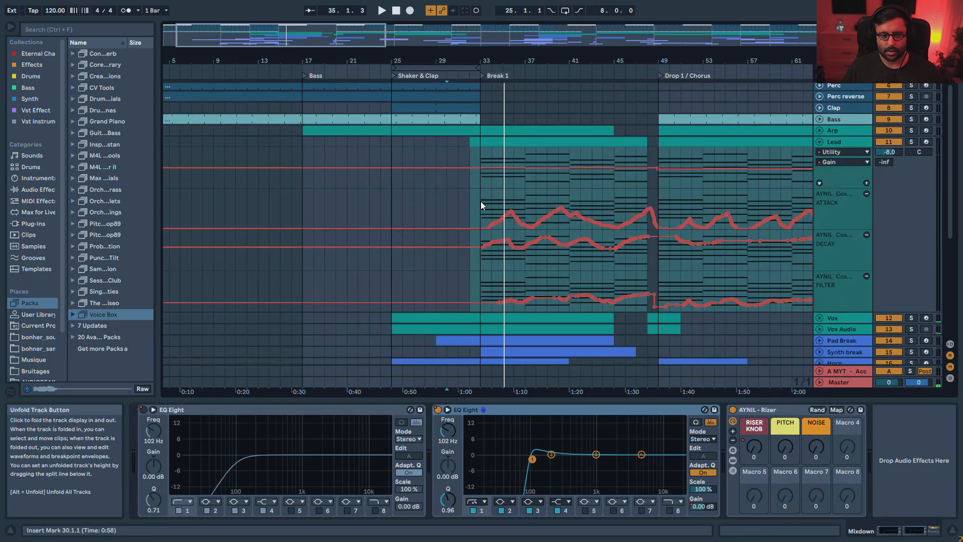
pyautogui.click(472, 192)
pyautogui.scroll(-4, 508, 188)
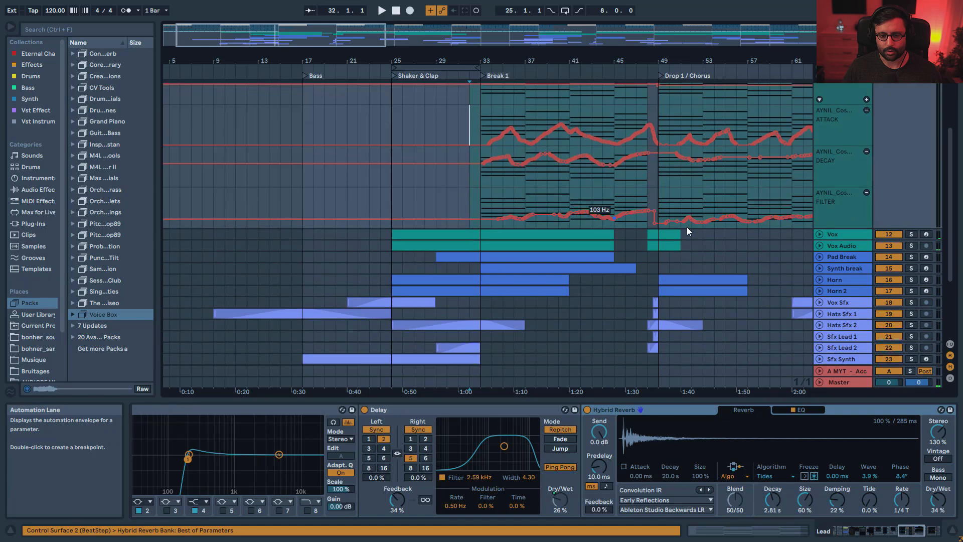
# - Unfold the Vox, Pad Break, Synth break and Horn tracks to show their clips around Break 1
pyautogui.click(819, 234)
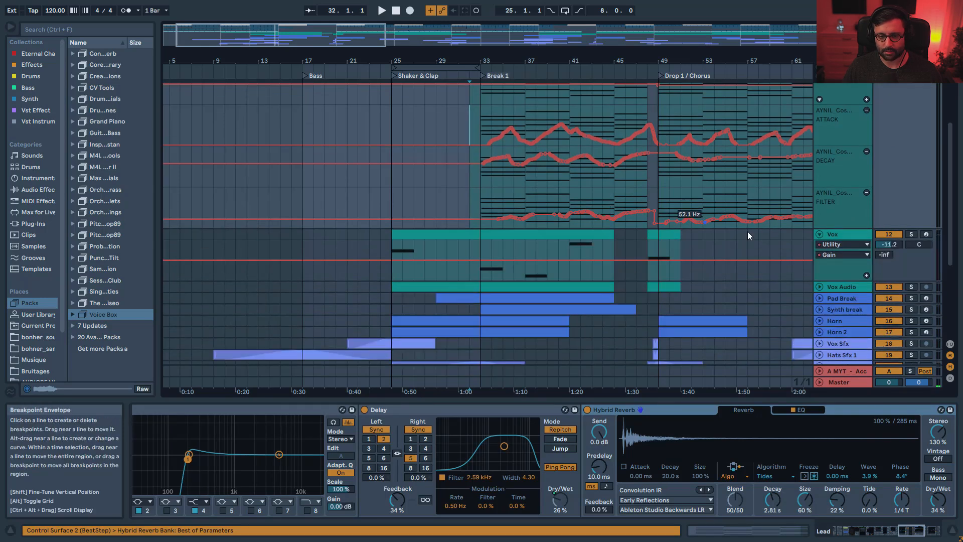
pyautogui.click(819, 298)
pyautogui.scroll(-2, 571, 272)
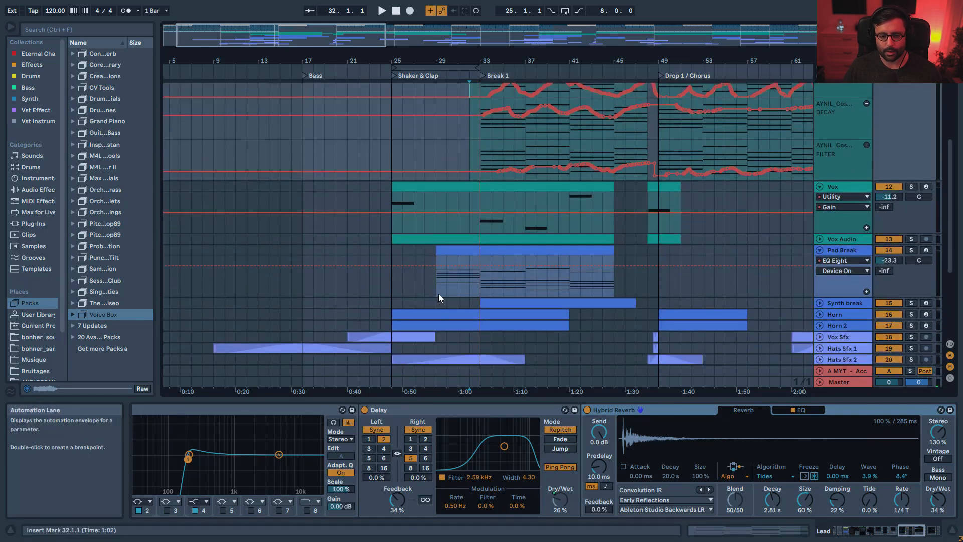
pyautogui.scroll(-2, 456, 285)
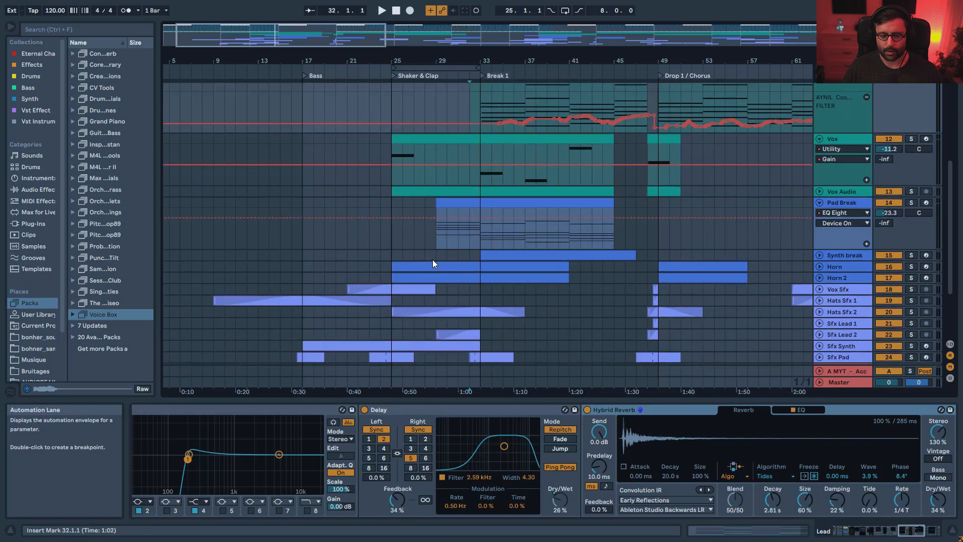
pyautogui.click(820, 255)
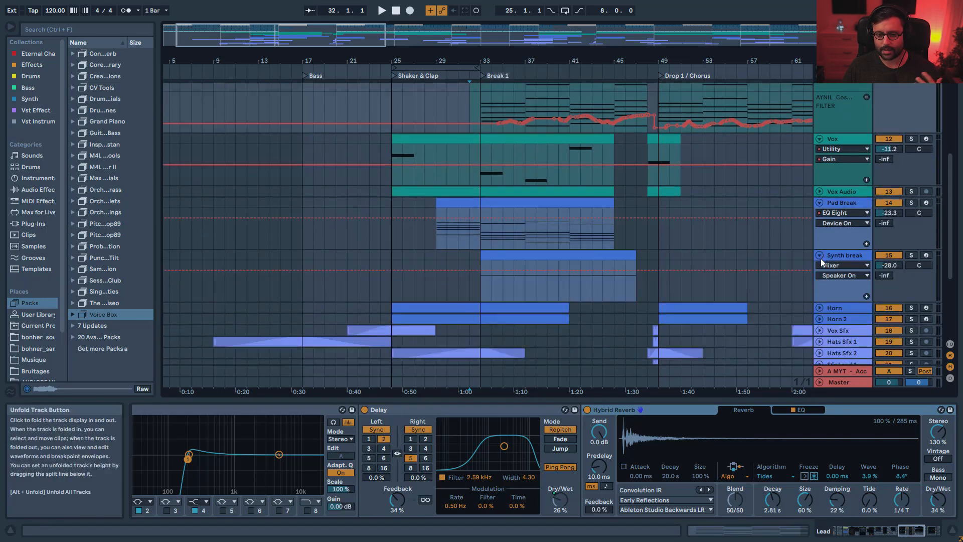
pyautogui.click(821, 306)
# - Solo the Synth break track and briefly play it from bar 33
pyautogui.click(691, 297)
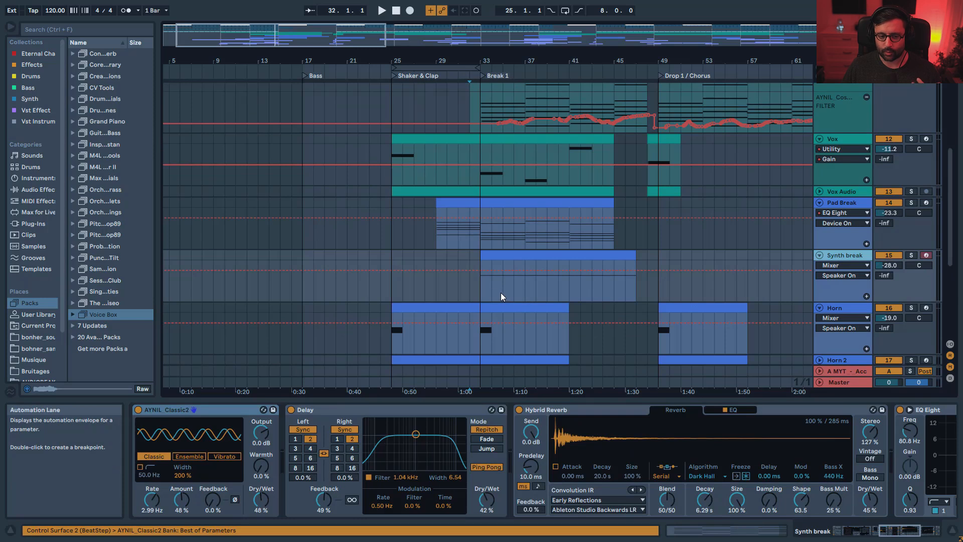
pyautogui.click(485, 289)
pyautogui.click(911, 255)
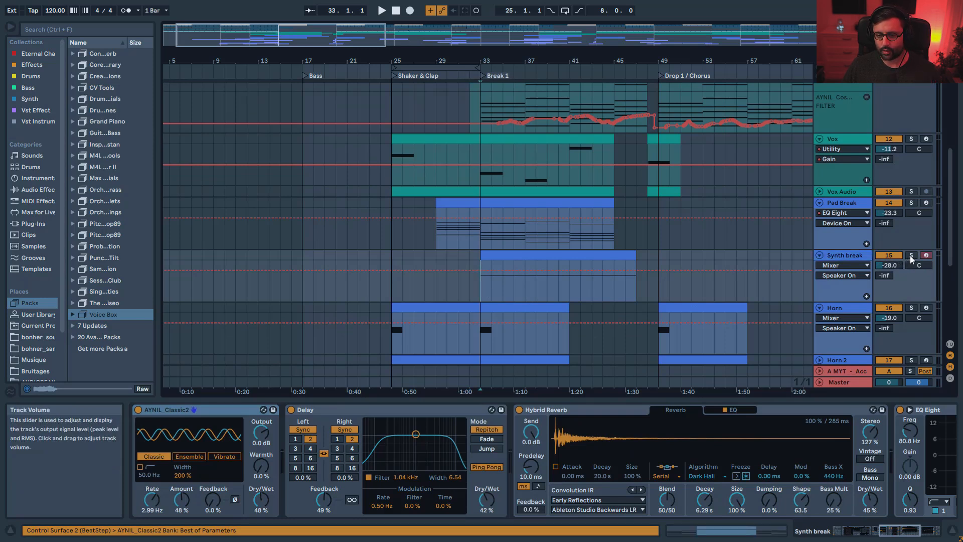
pyautogui.press('space')
pyautogui.press('space')
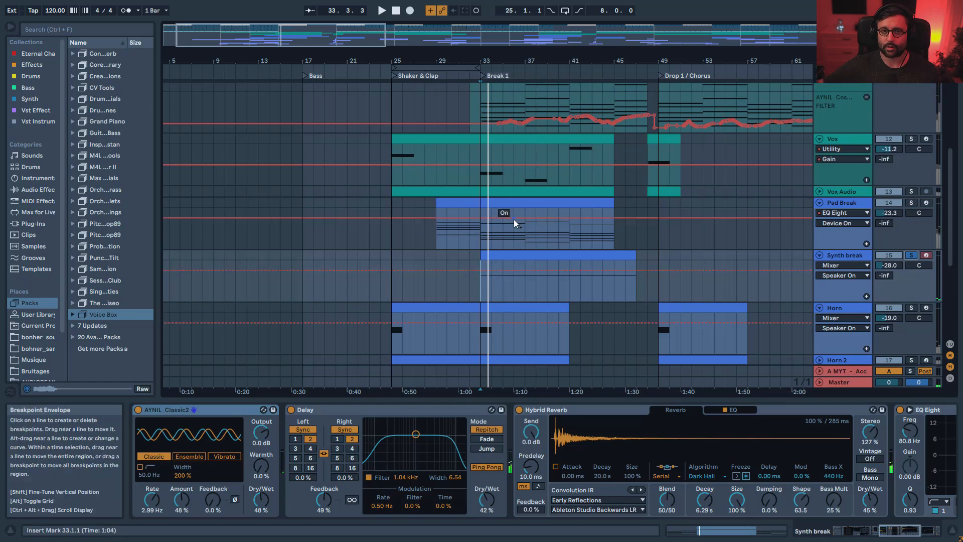
# - Solo Pad Break instead of Synth break, fold all tracks and play from bar 33
pyautogui.click(912, 203)
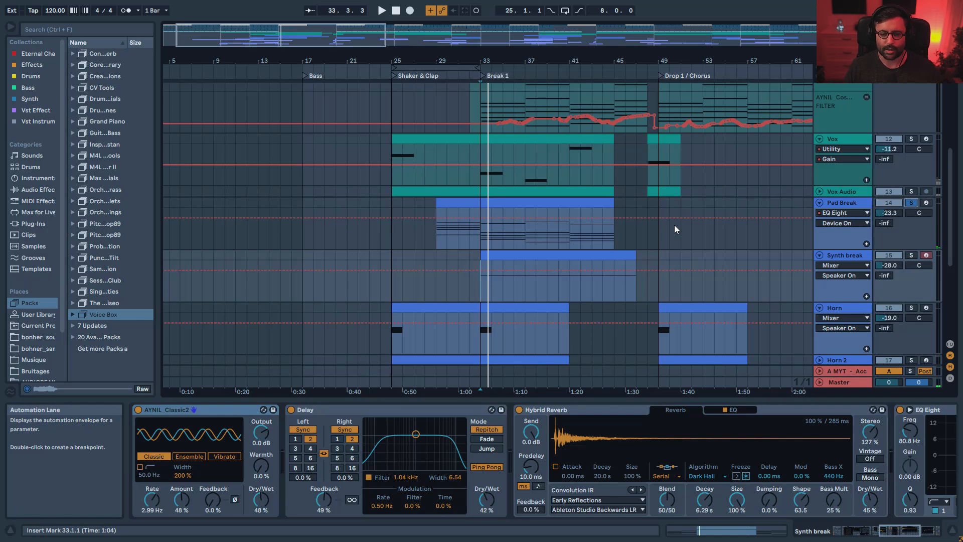
pyautogui.scroll(2, 674, 225)
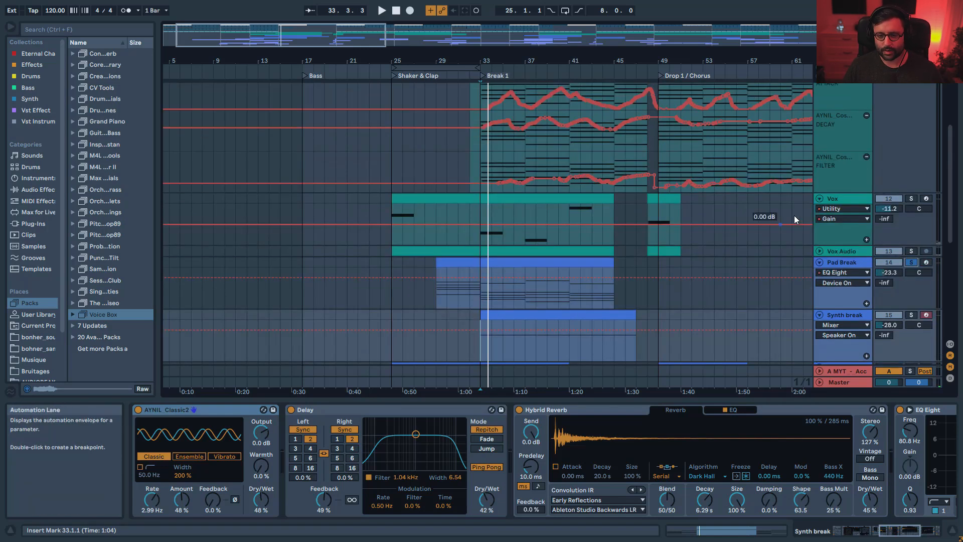
pyautogui.click(818, 203)
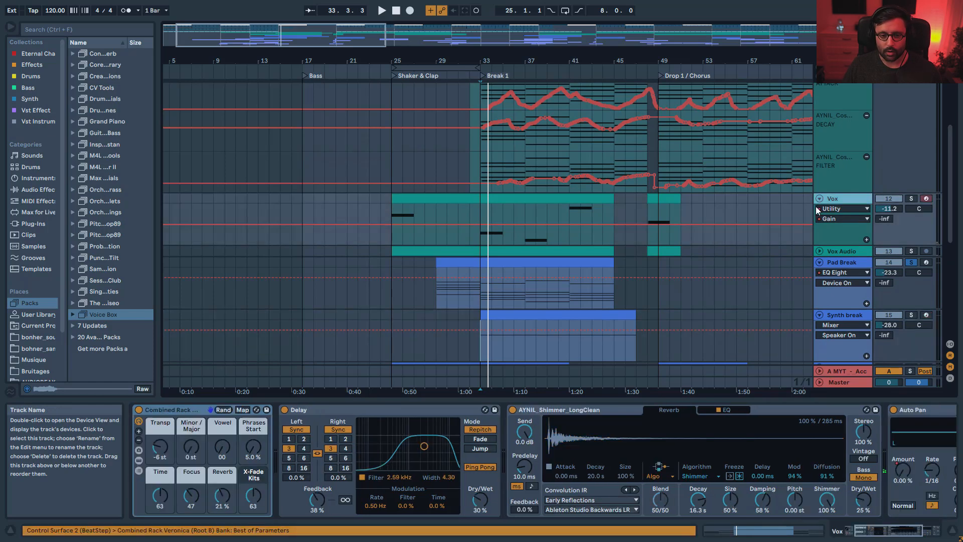
pyautogui.keyDown('alt'); pyautogui.click(820, 199); pyautogui.keyUp('alt')
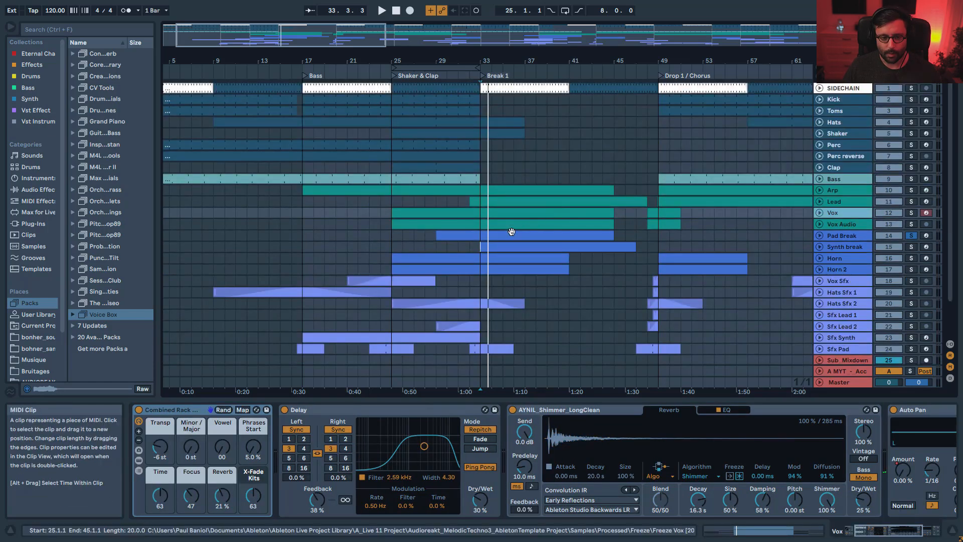
pyautogui.click(478, 245)
pyautogui.press('space')
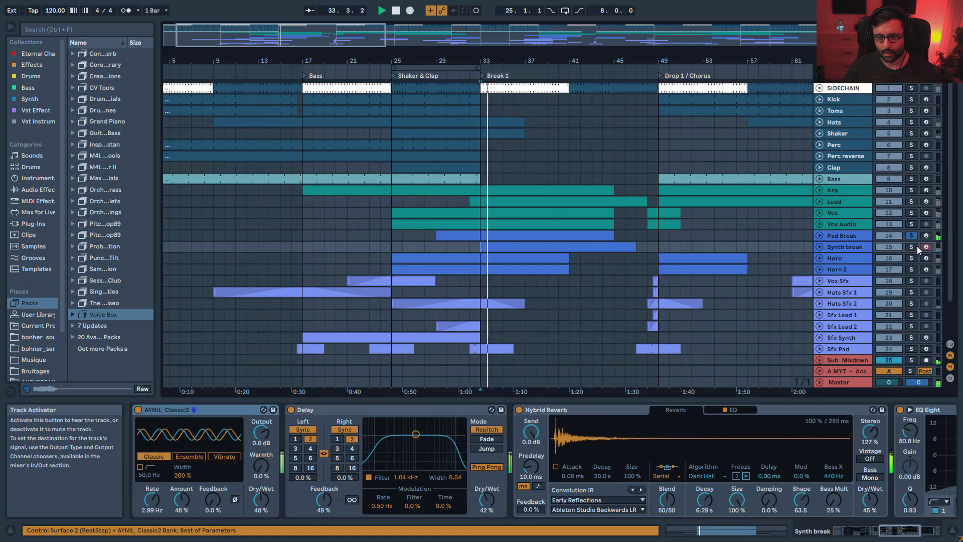
# - Mute and reactivate the Pad Break and Synth break tracks while Break 1 plays to compare the mix without them
pyautogui.click(894, 236)
pyautogui.click(898, 246)
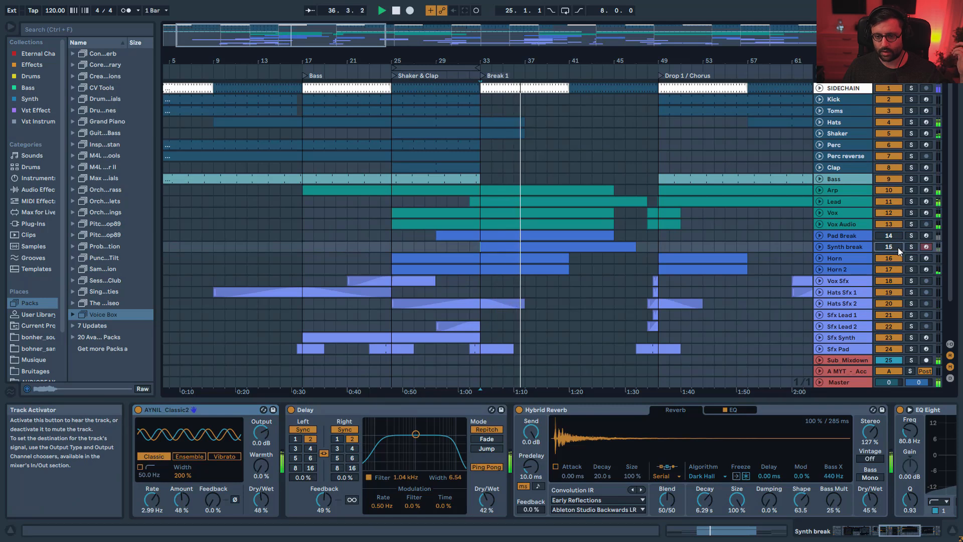
pyautogui.click(898, 238)
pyautogui.click(900, 247)
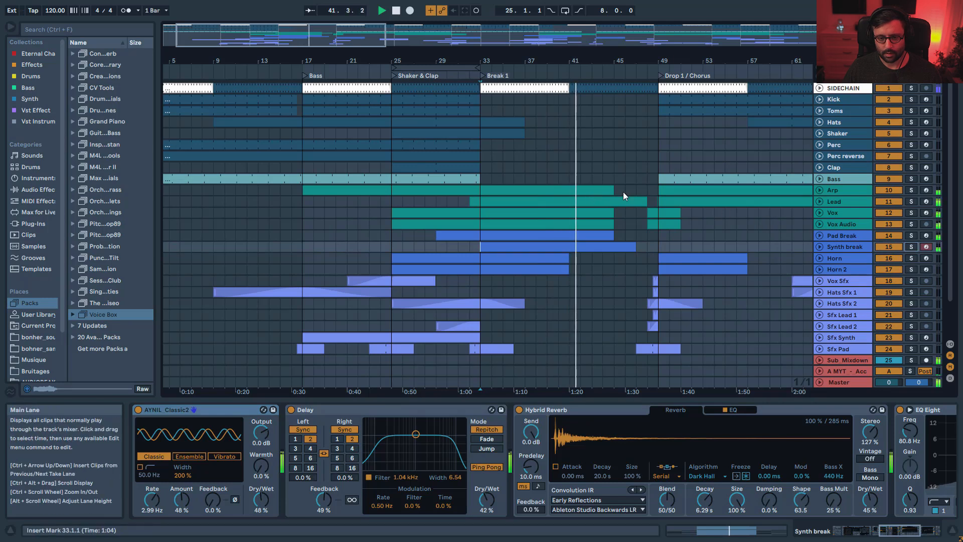
# - Unfold the Lead track, stop playback and show its Arpeggiator Free Rate automation over Break 1
pyautogui.scroll(-1, 623, 191)
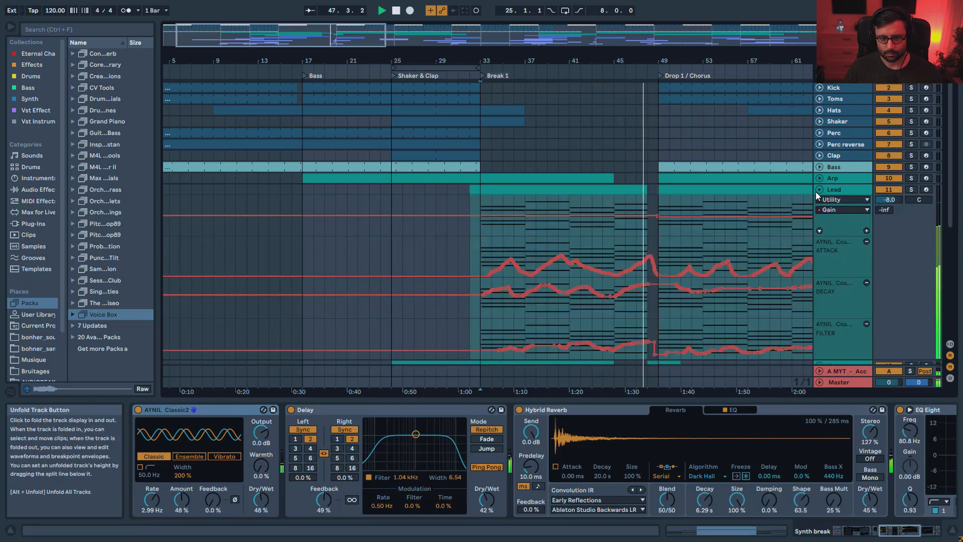
pyautogui.moveTo(338, 35); pyautogui.dragTo(336, 255)
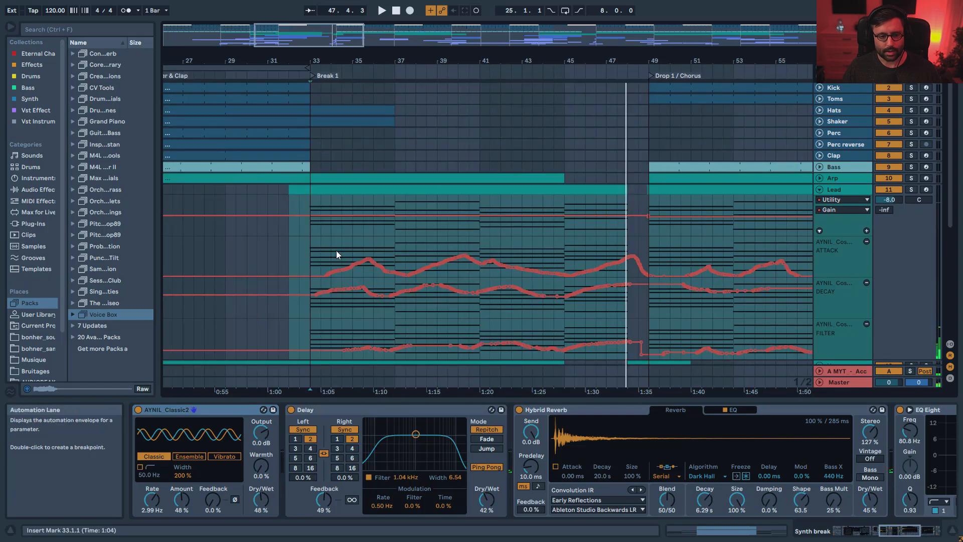
pyautogui.scroll(-1, 838, 190)
pyautogui.click(842, 190)
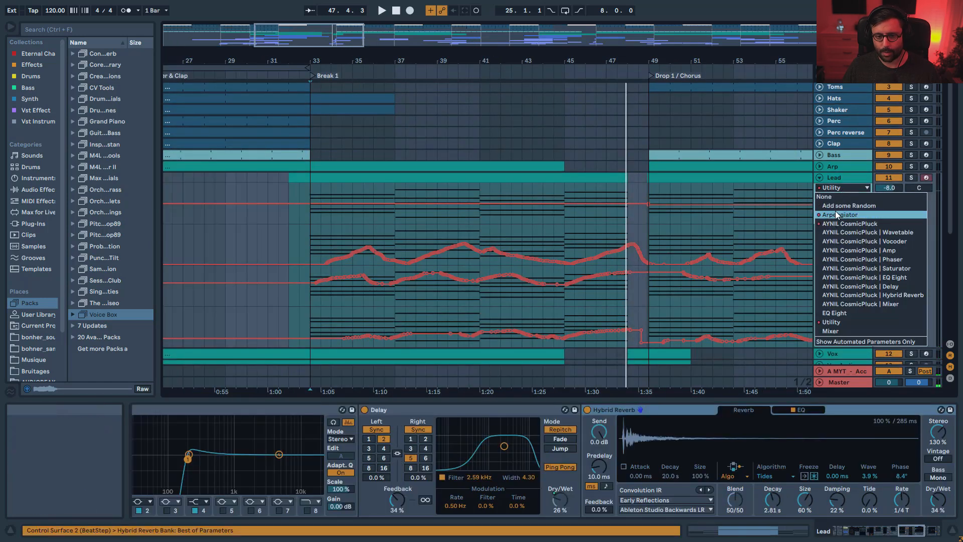
pyautogui.click(835, 210)
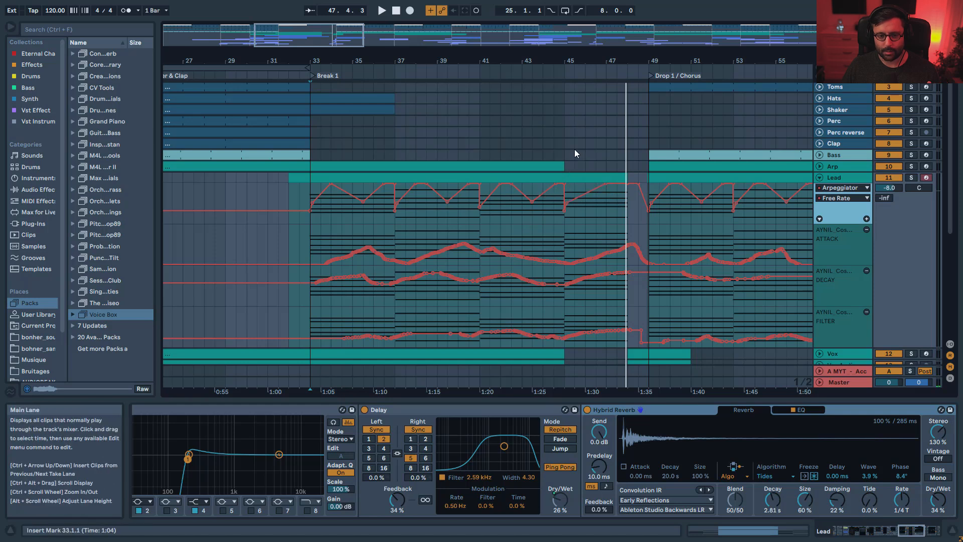
# - Unfold the Synth break track and place the insert marker on the Lead automation at bar 45
pyautogui.scroll(-5, 577, 191)
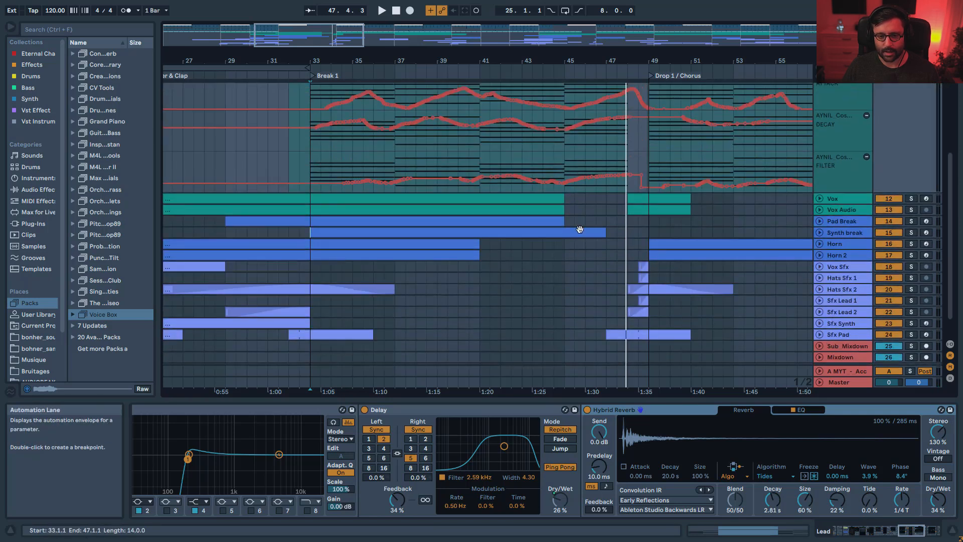
pyautogui.click(818, 232)
pyautogui.scroll(5, 603, 277)
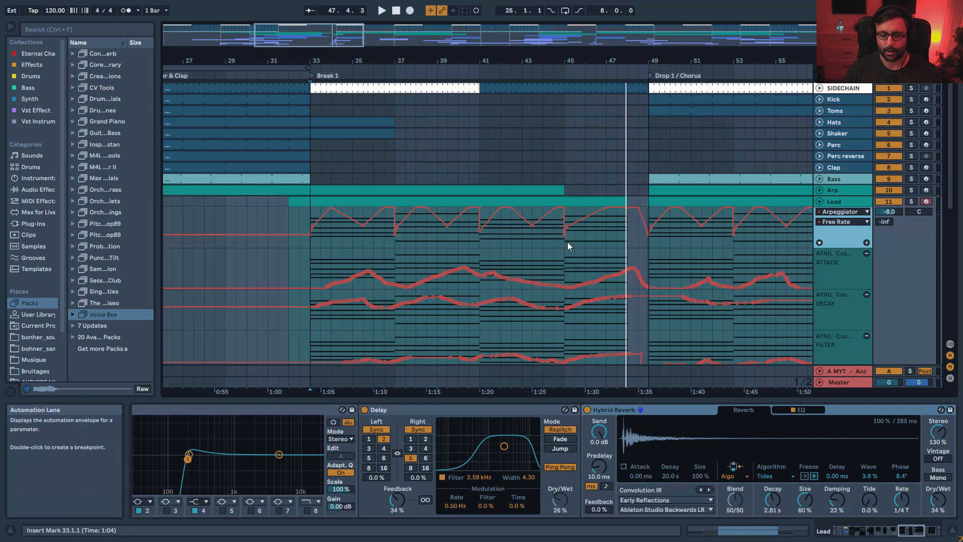
pyautogui.click(565, 243)
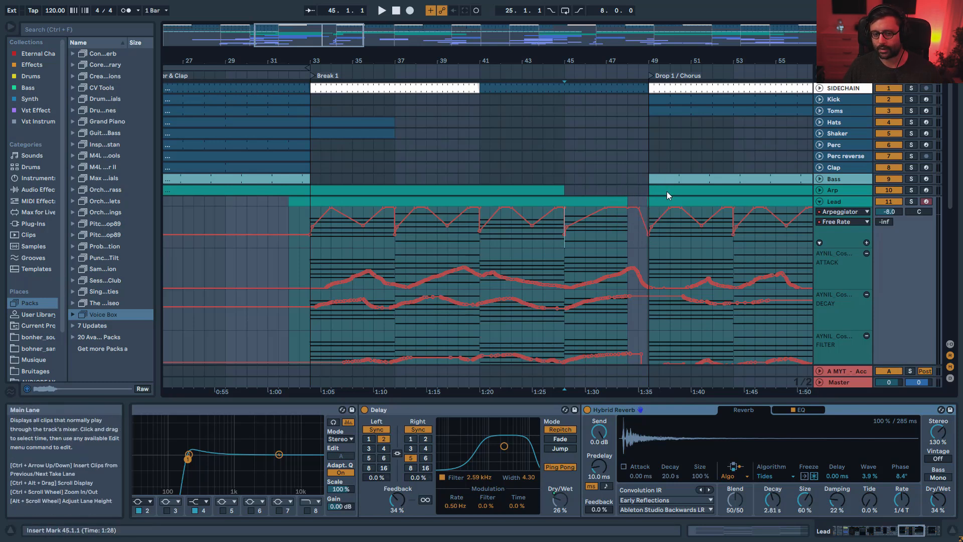
# - Play the arrangement from bar 44.3.1 through the end of Break 1 into Drop 1 / Chorus
pyautogui.scroll(-3, 662, 200)
pyautogui.scroll(2, 616, 180)
pyautogui.click(558, 158)
pyautogui.press('space')
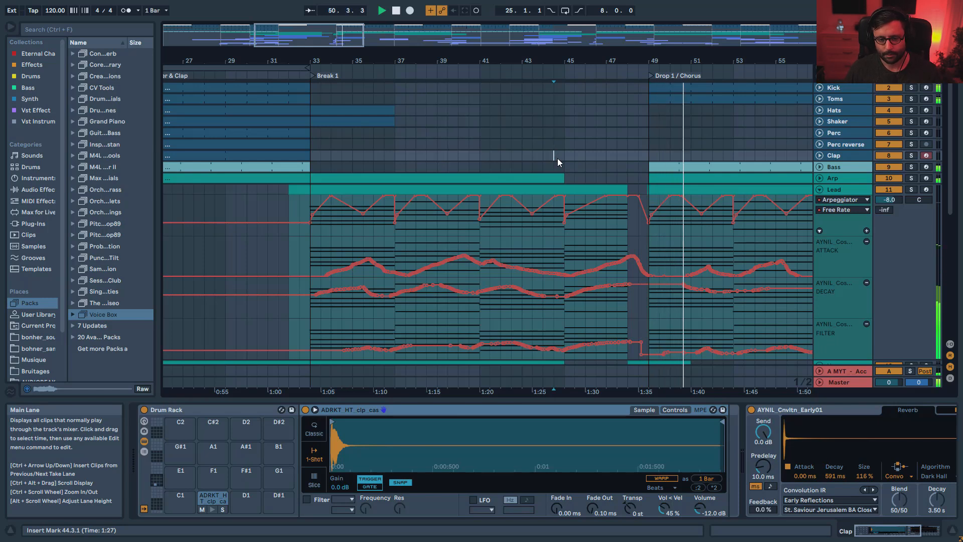
# - Fold the Lead track while Drop 1 plays and stop playback at bar 53
pyautogui.scroll(-3, 844, 180)
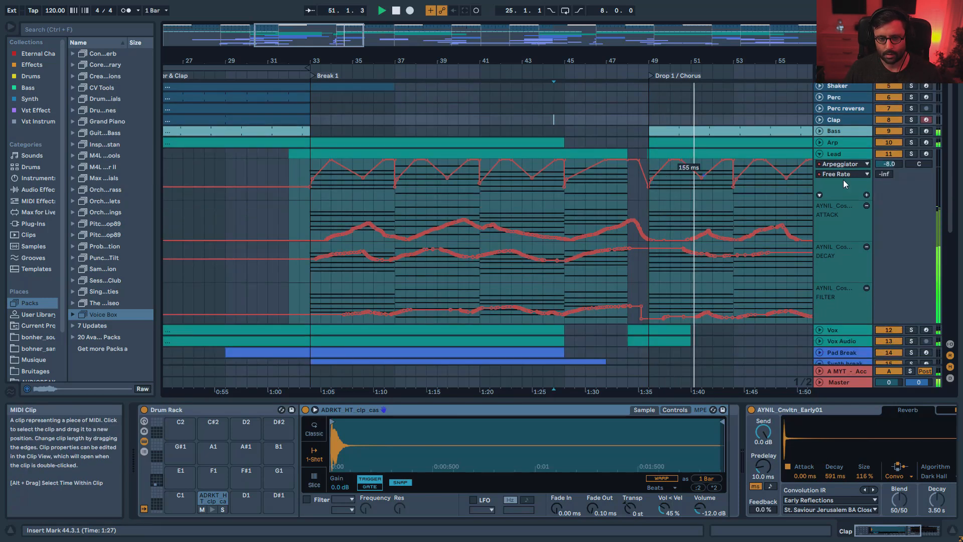
pyautogui.click(821, 154)
pyautogui.scroll(4, 786, 173)
pyautogui.scroll(-5, 786, 173)
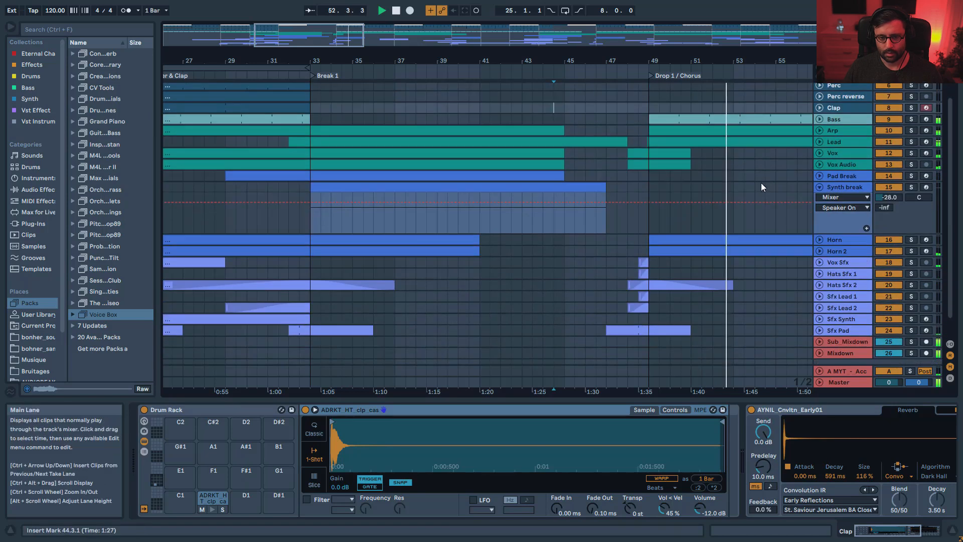
pyautogui.press('space')
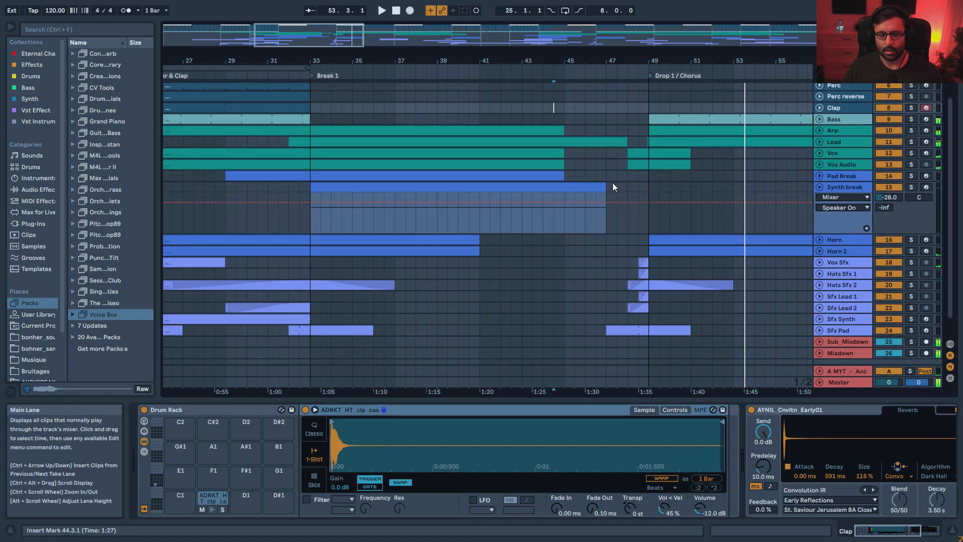
# - Unfold the Lead track and select its Break 1 clip and its Drop 1 clip in turn to examine the gap between them
pyautogui.scroll(5, 612, 182)
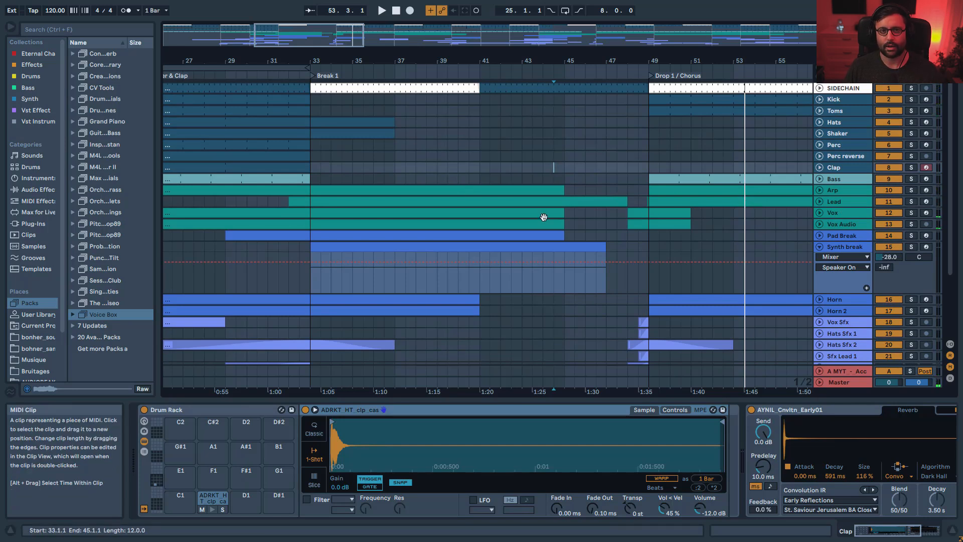
pyautogui.scroll(-3, 543, 217)
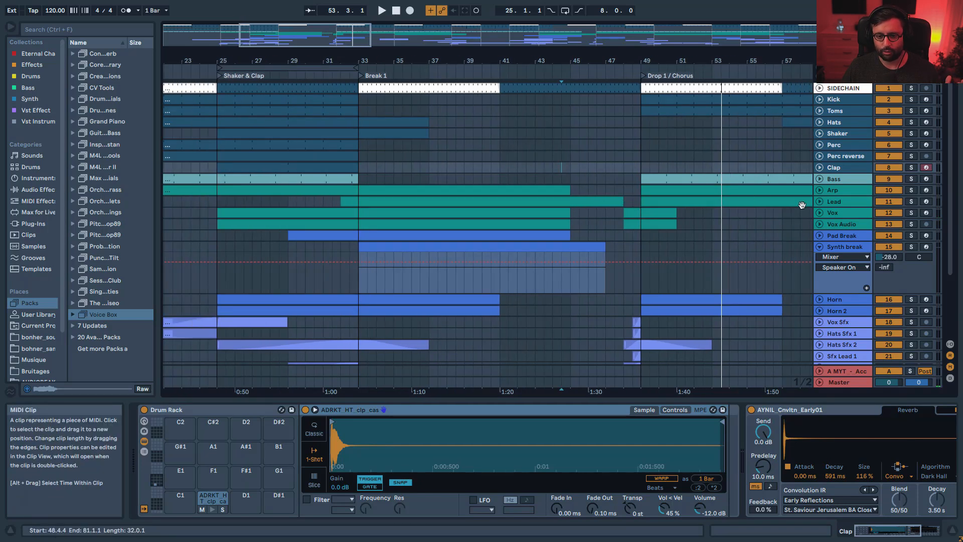
pyautogui.click(820, 201)
pyautogui.click(561, 202)
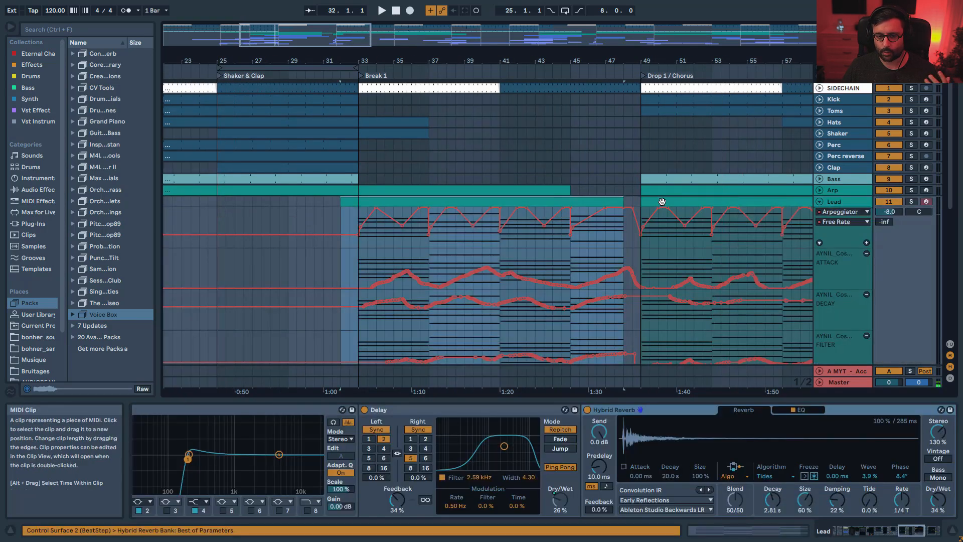
pyautogui.click(662, 201)
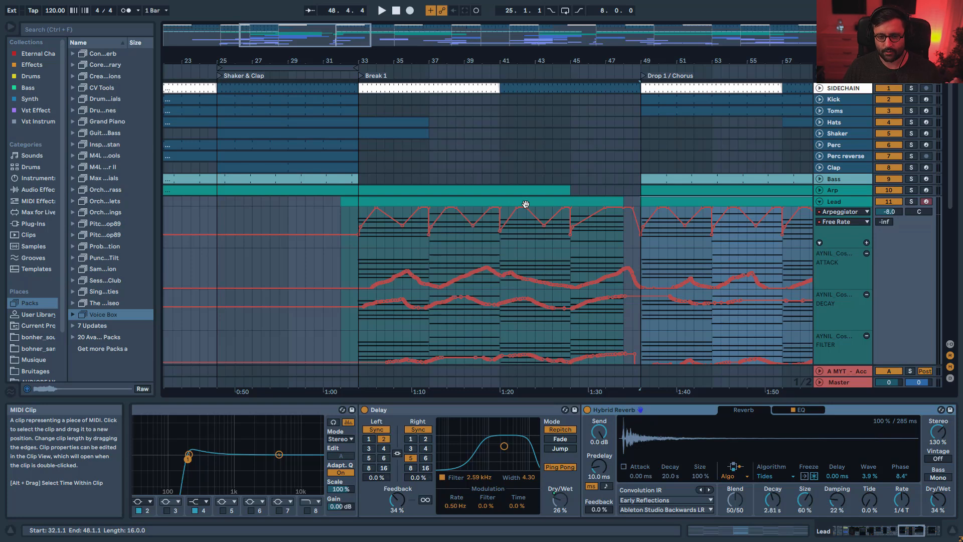
pyautogui.scroll(-3, 525, 204)
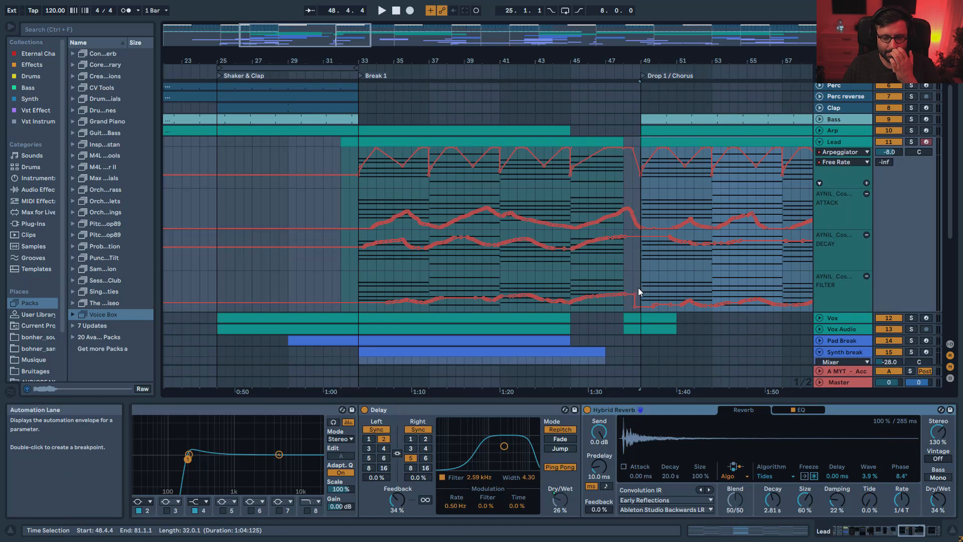
pyautogui.scroll(-3, 639, 284)
pyautogui.scroll(-1, 816, 256)
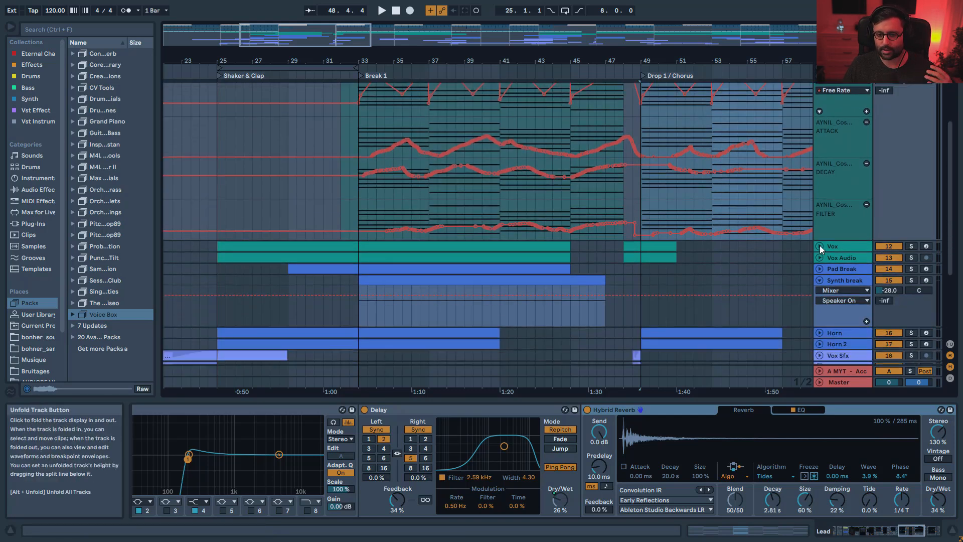
# - Unfold the Vox track and place the insert marker at bar 45 on the Lead automation to compare both tracks
pyautogui.click(819, 246)
pyautogui.scroll(3, 604, 248)
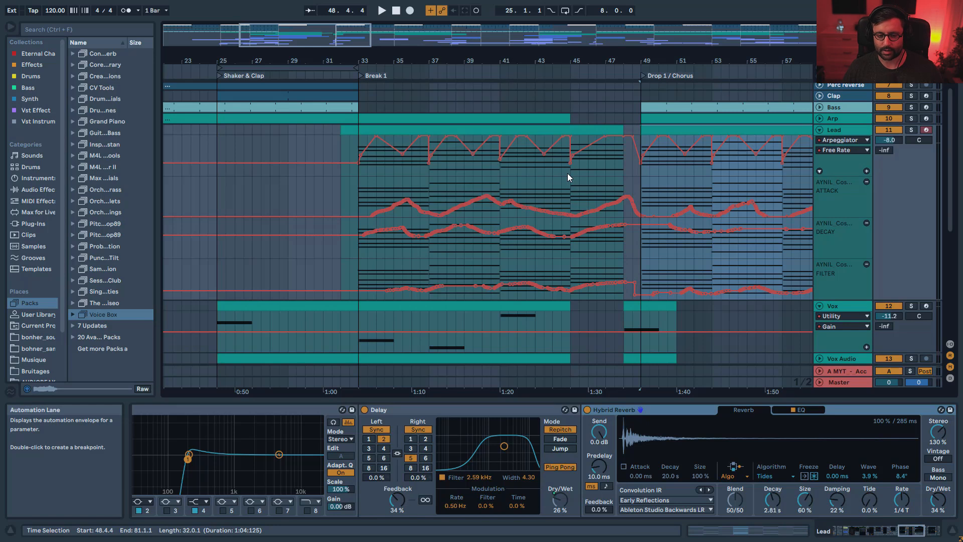
pyautogui.click(567, 174)
pyautogui.scroll(-7, 605, 179)
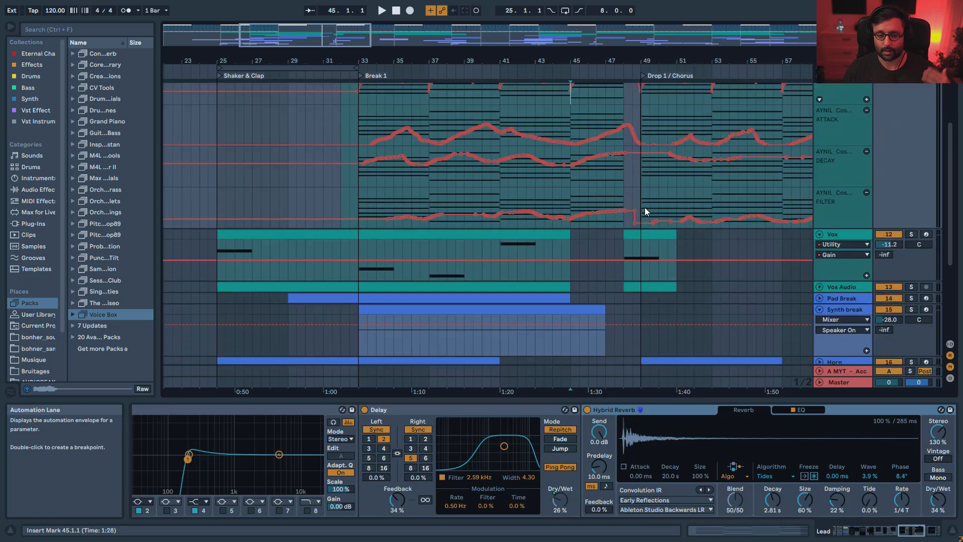
# - Solo the transition effects tracks from Vox Sfx to Sfx Lead 2 and play them from bar 48 into Drop 1
pyautogui.scroll(-3, 811, 254)
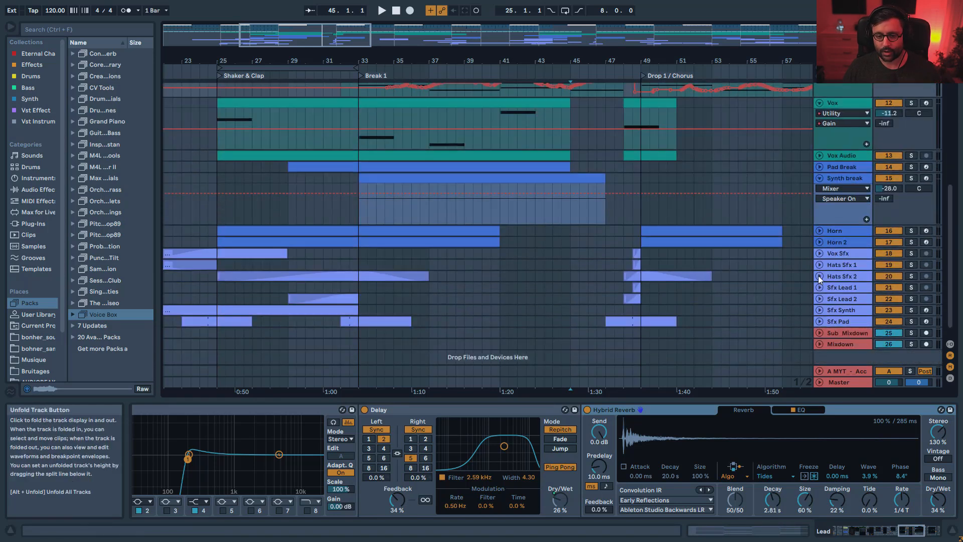
pyautogui.moveTo(911, 253); pyautogui.dragTo(910, 289)
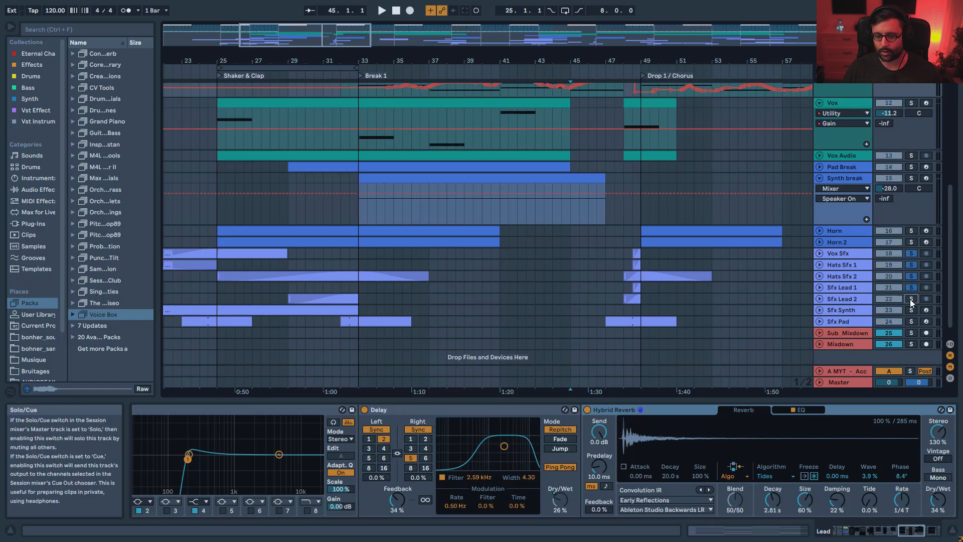
pyautogui.click(623, 264)
pyautogui.press('space')
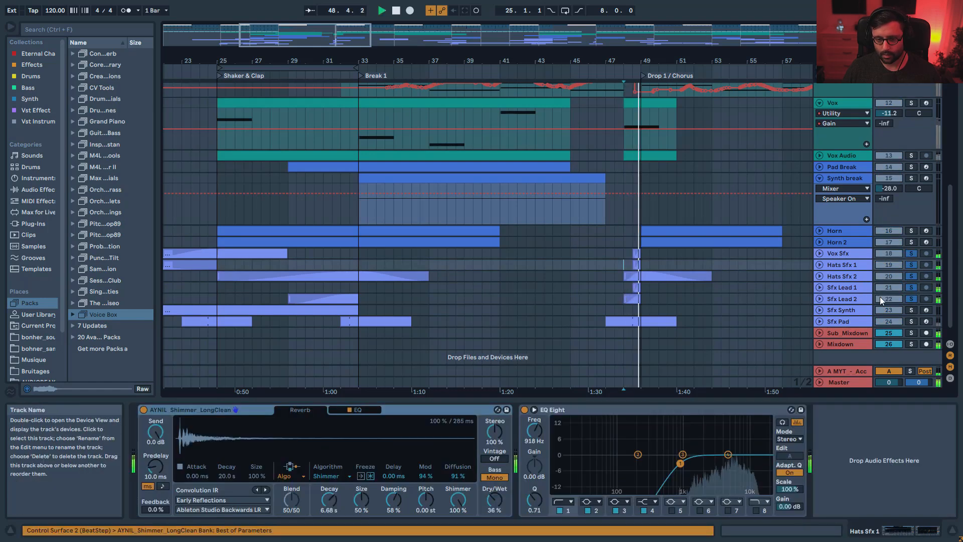
pyautogui.press('space')
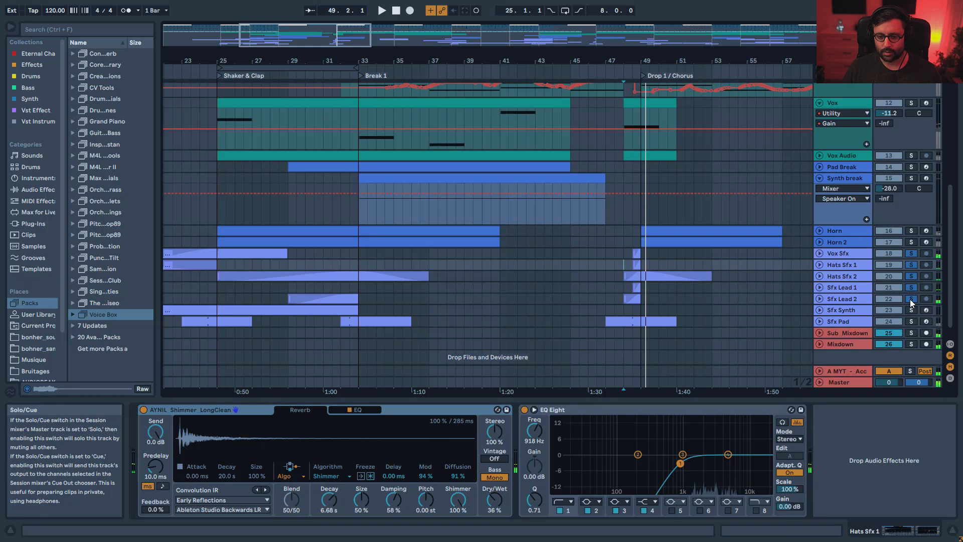
# - Solo only Sfx Lead 2, play it from bar 48 and unfold its track
pyautogui.click(912, 300)
pyautogui.press('space')
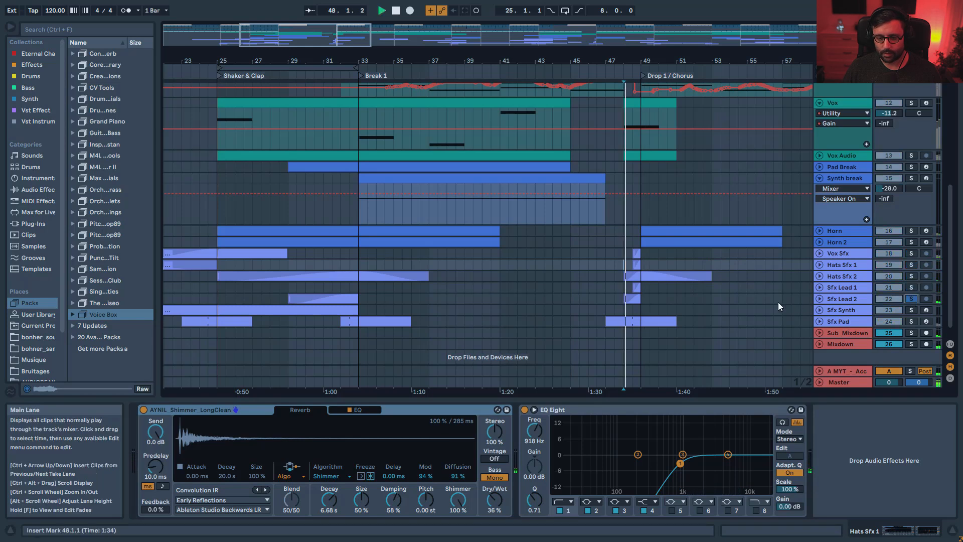
pyautogui.click(819, 298)
# - Unfold Sfx Lead 1, solo it and play its transition sound repeatedly from bar 48, stopping at the end
pyautogui.click(819, 287)
pyautogui.click(911, 288)
pyautogui.press('space')
pyautogui.press('space')
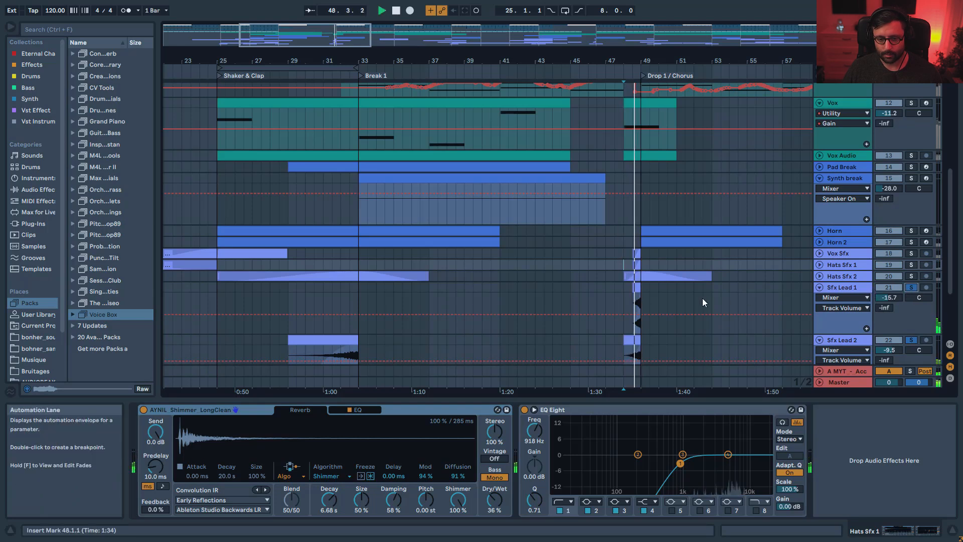
pyautogui.click(906, 290)
pyautogui.press('space')
pyautogui.press('space')
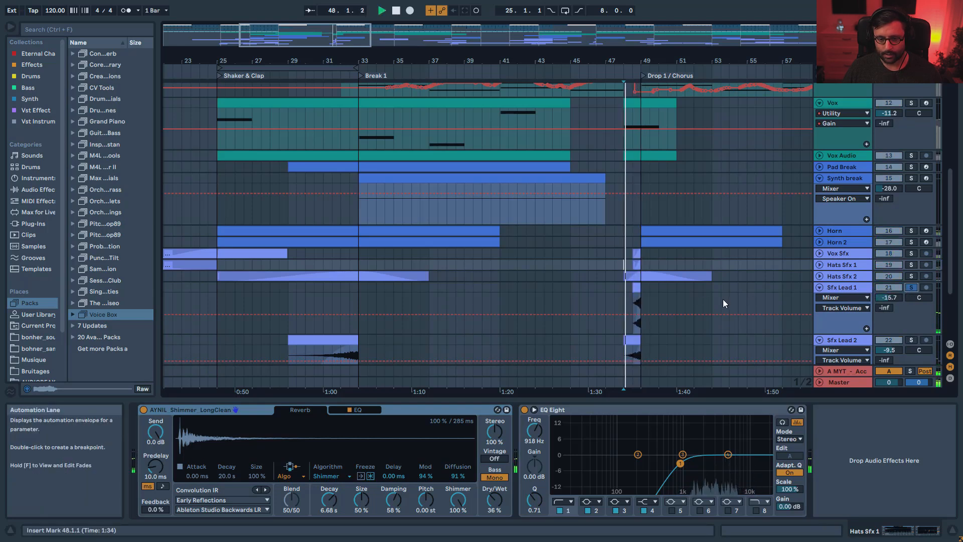
pyautogui.press('space')
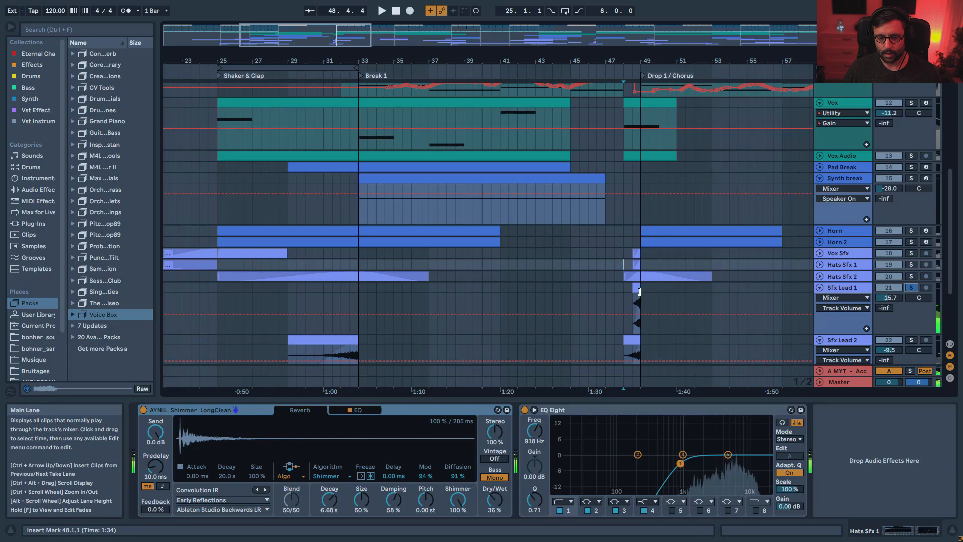
# - Select the Sfx Lead 1 clip before Drop 1 and examine how it lines up with the Bass, Lead and Vox clips
pyautogui.click(637, 288)
pyautogui.scroll(2, 646, 269)
pyautogui.scroll(5, 655, 151)
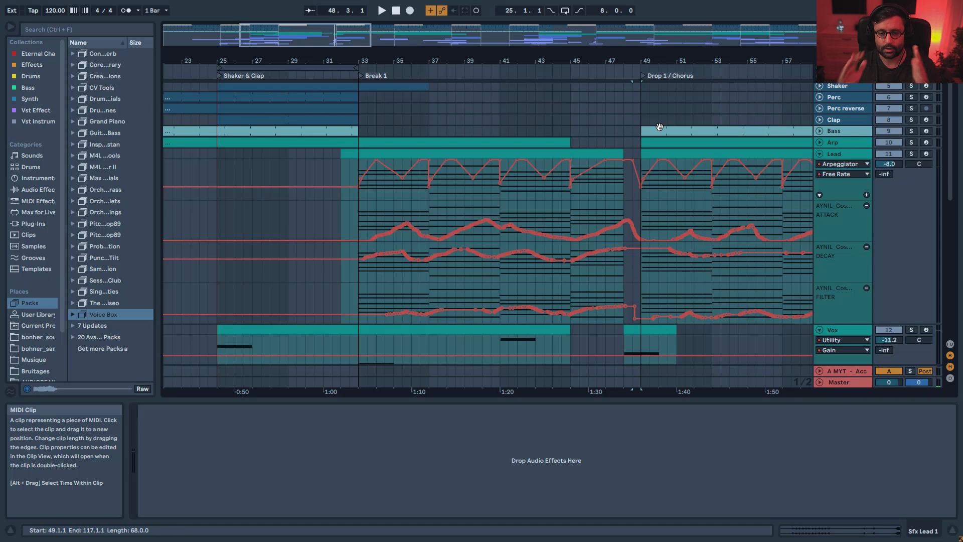
pyautogui.scroll(-5, 658, 126)
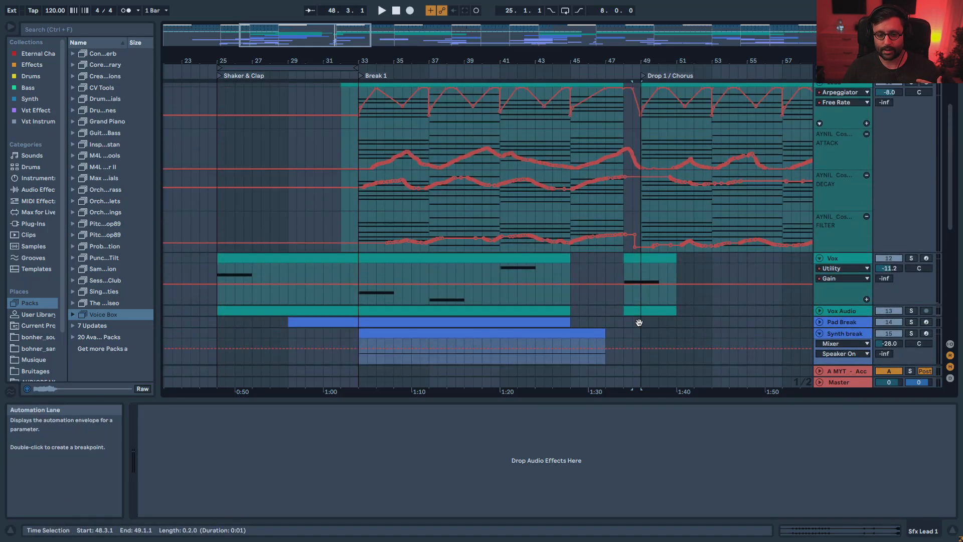
pyautogui.scroll(-2, 650, 341)
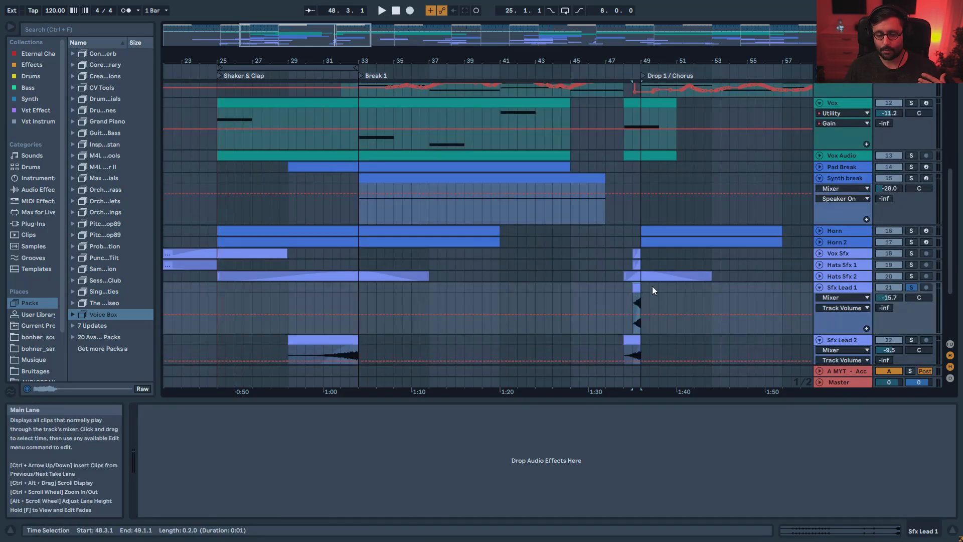
# - Fold all tracks, un-solo Sfx Lead 1 and play the full mix from the start of Drop 1 at bar 49
pyautogui.keyDown('alt'); pyautogui.click(819, 287); pyautogui.keyUp('alt')
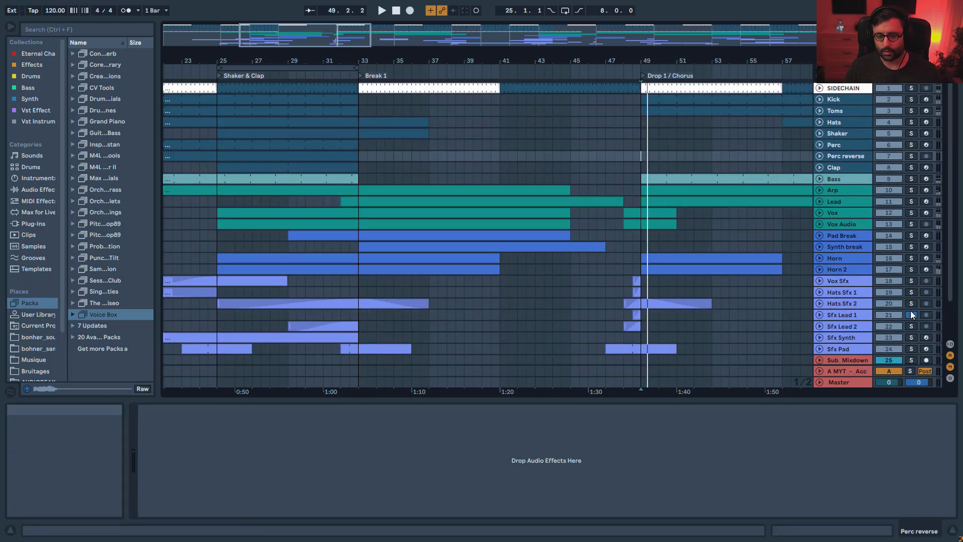
pyautogui.click(643, 146)
pyautogui.press('space')
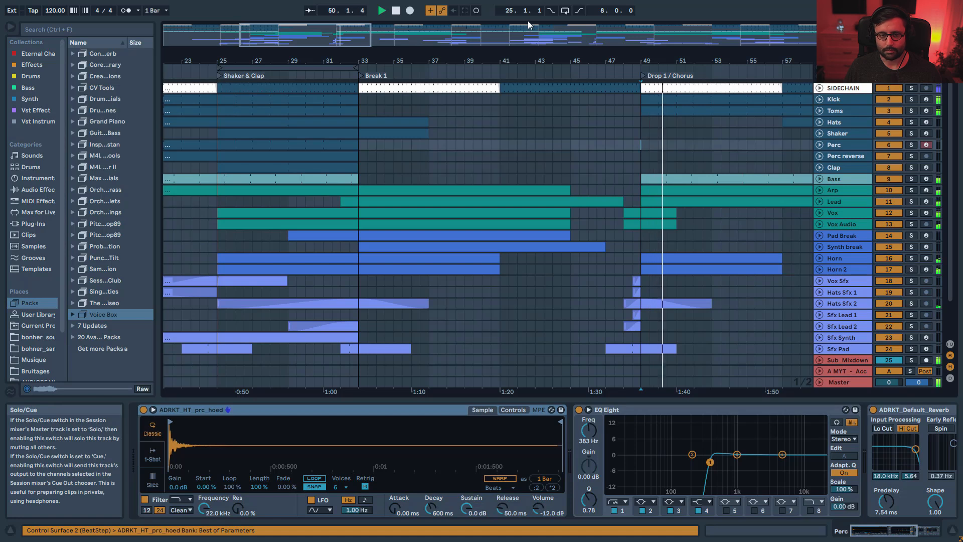
pyautogui.moveTo(346, 42); pyautogui.dragTo(389, 33)
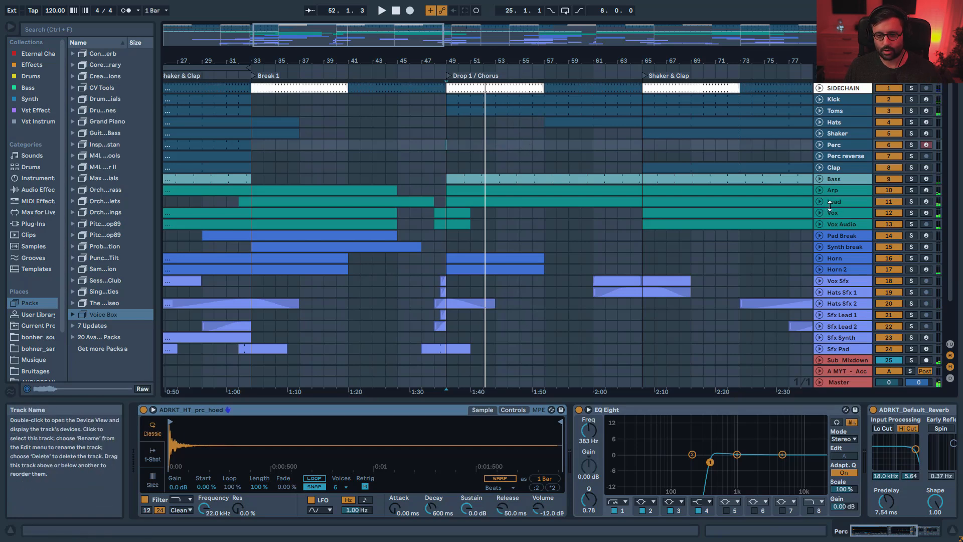
# - Audition Horn and Horn 2 in solo and within the full mix from bar 49, and stop playback
pyautogui.click(910, 259)
pyautogui.keyDown('ctrl'); pyautogui.click(911, 271); pyautogui.keyUp('ctrl')
pyautogui.click(443, 245)
pyautogui.press('space')
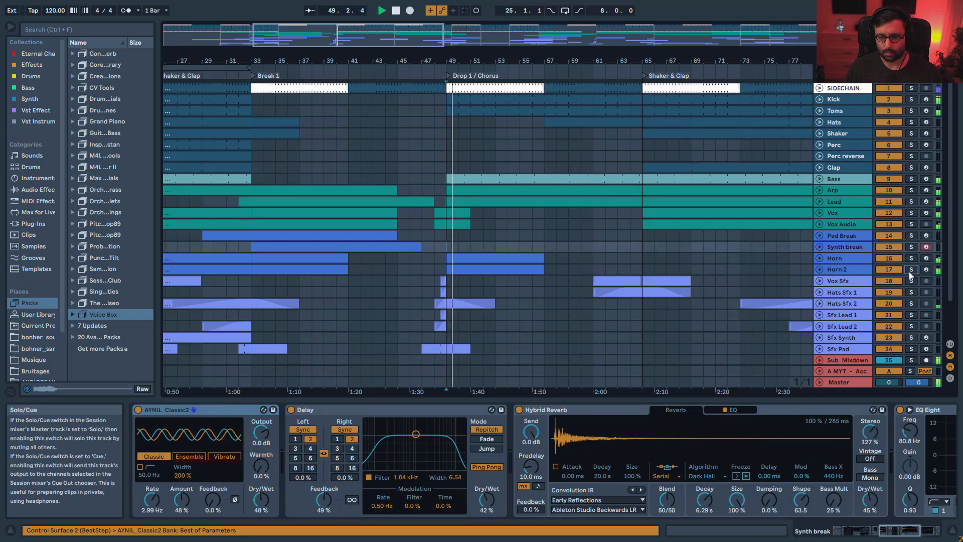
pyautogui.click(883, 270)
pyautogui.press('space')
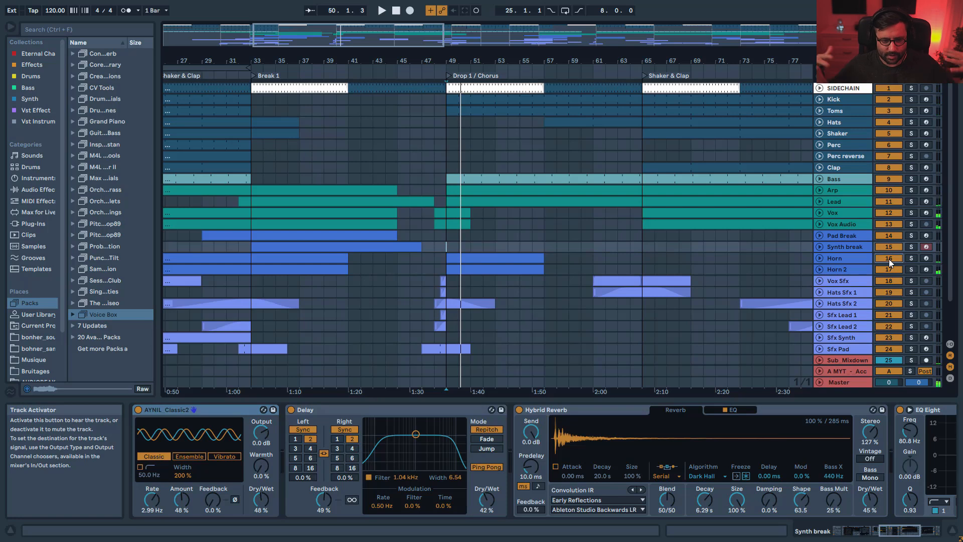
# - Unfold and solo the Arp track, play its Drop 1 clip from bar 49 and compare it with the earlier Arp clip
pyautogui.click(443, 164)
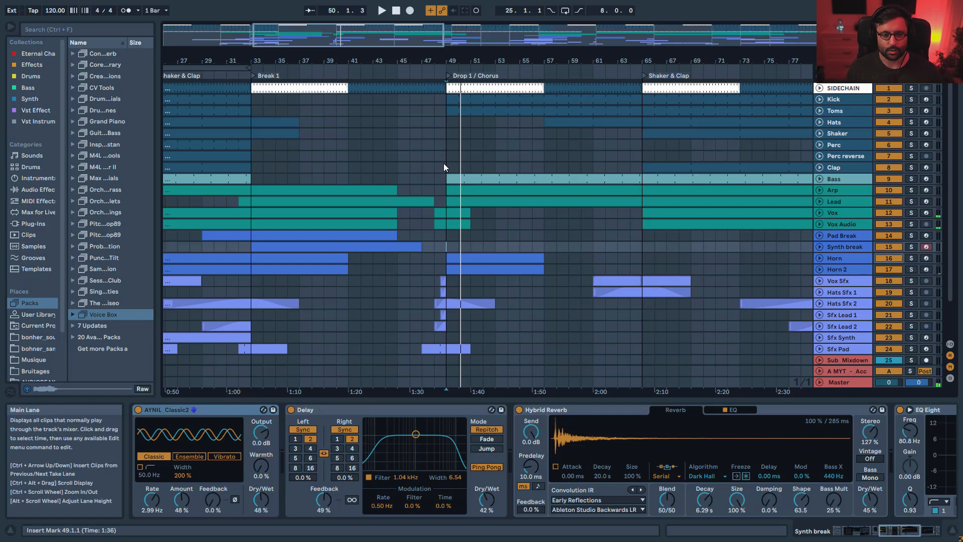
pyautogui.scroll(-3, 457, 173)
pyautogui.click(819, 191)
pyautogui.click(911, 190)
pyautogui.click(556, 194)
pyautogui.press('space')
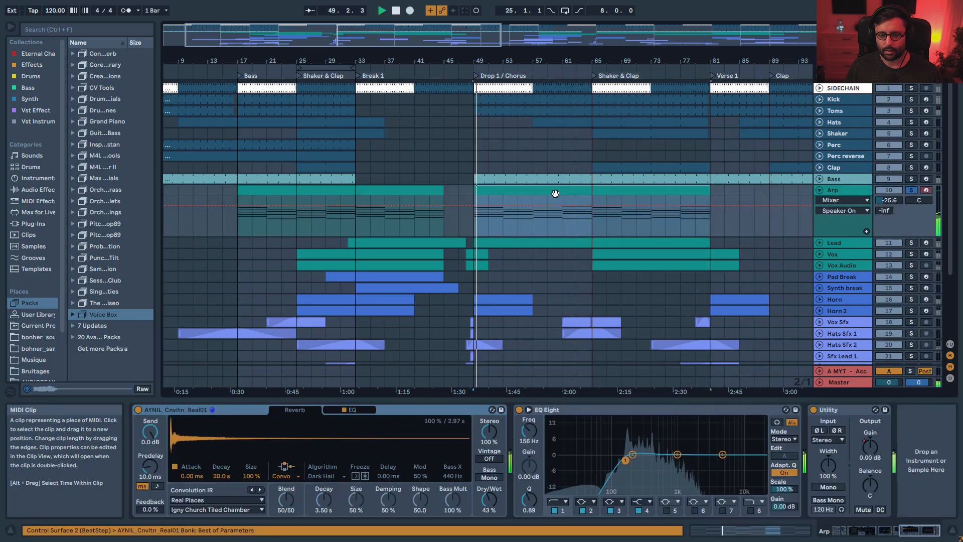
pyautogui.press('space')
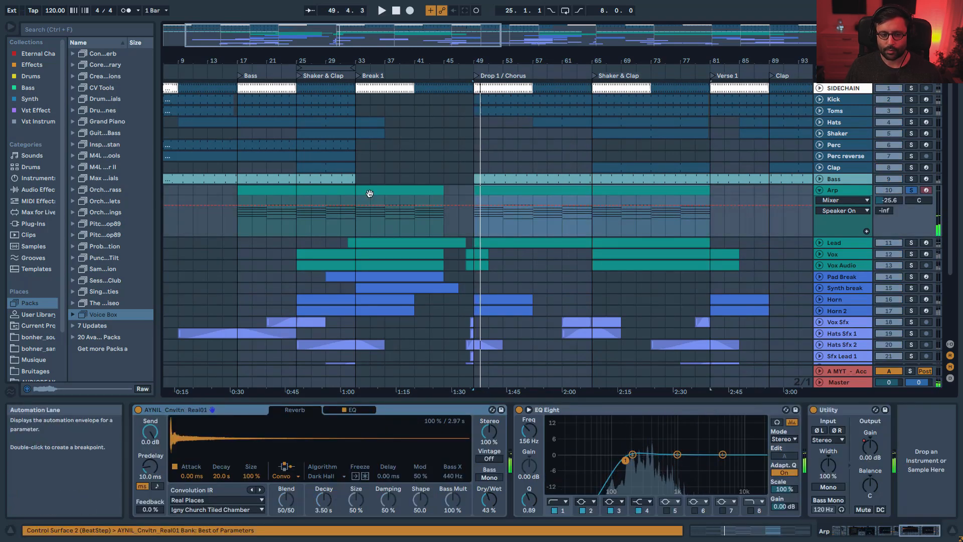
pyautogui.click(370, 193)
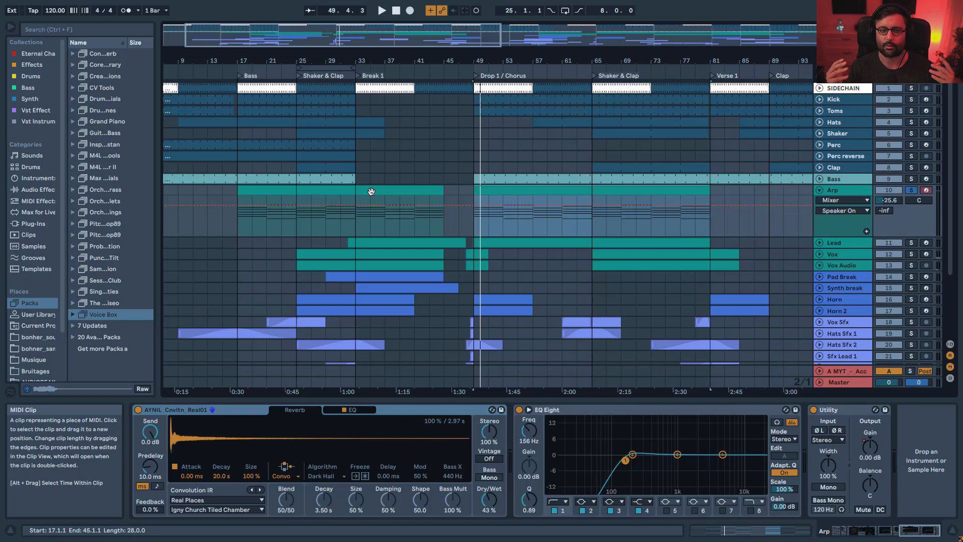
# - Play Drop 1 from bar 49, un-solo the Arp and mute and unmute it to compare the mix, leaving its track unfolded
pyautogui.press('space')
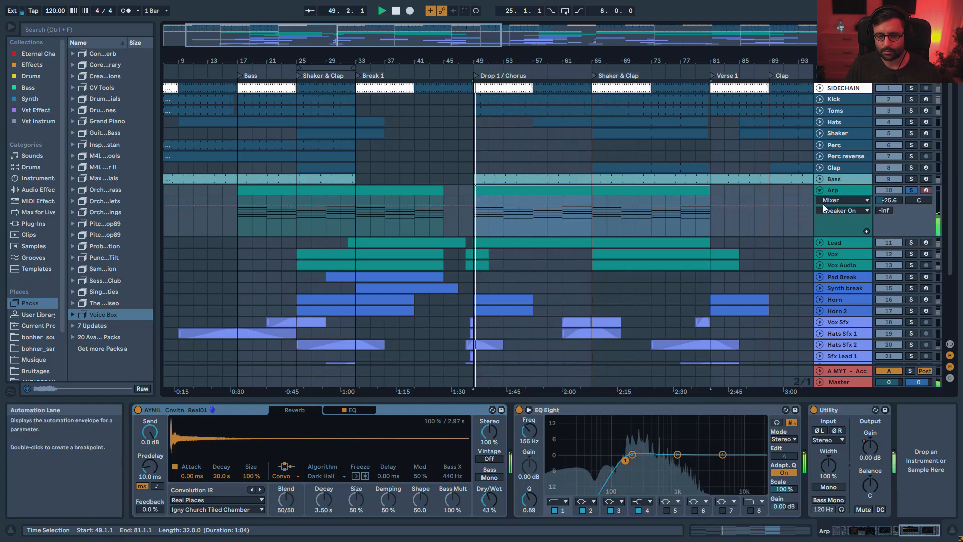
pyautogui.click(911, 190)
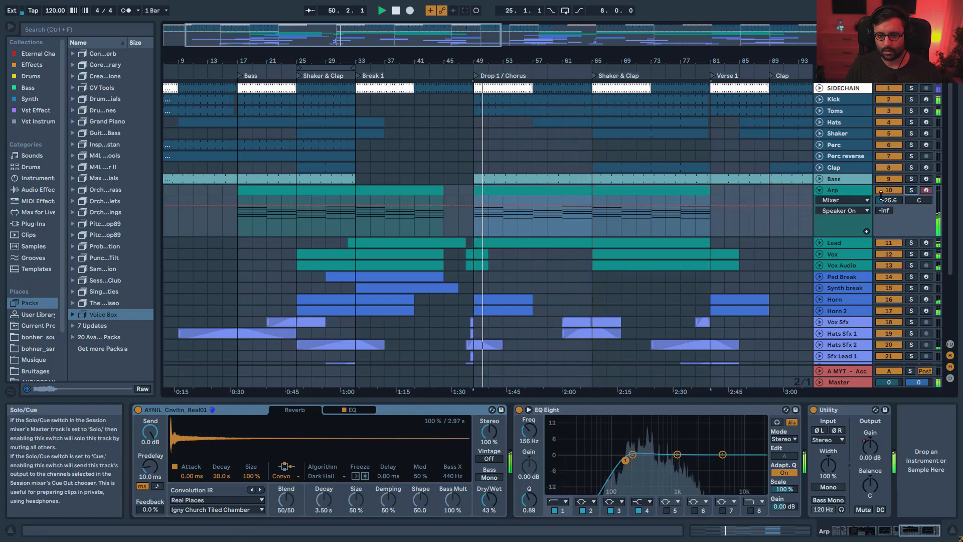
pyautogui.click(892, 191)
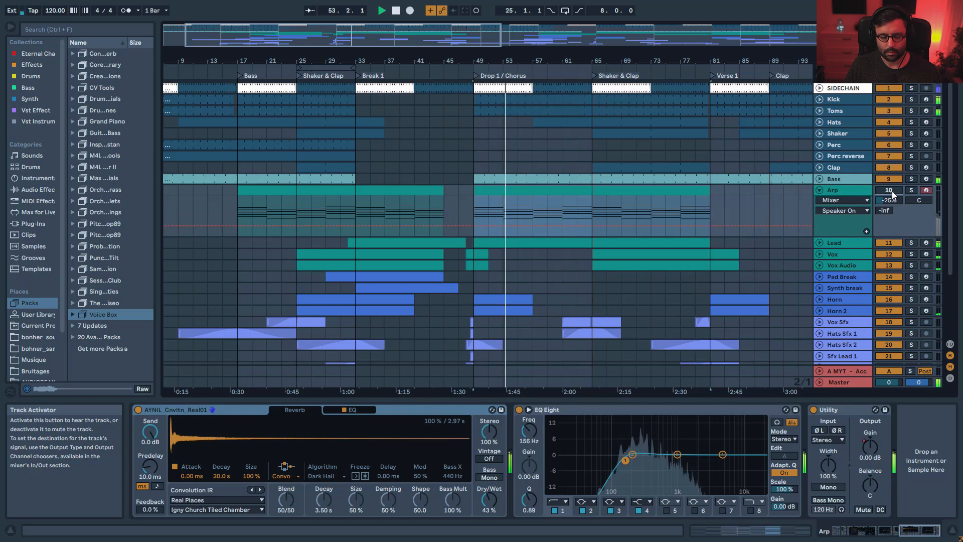
pyautogui.click(892, 191)
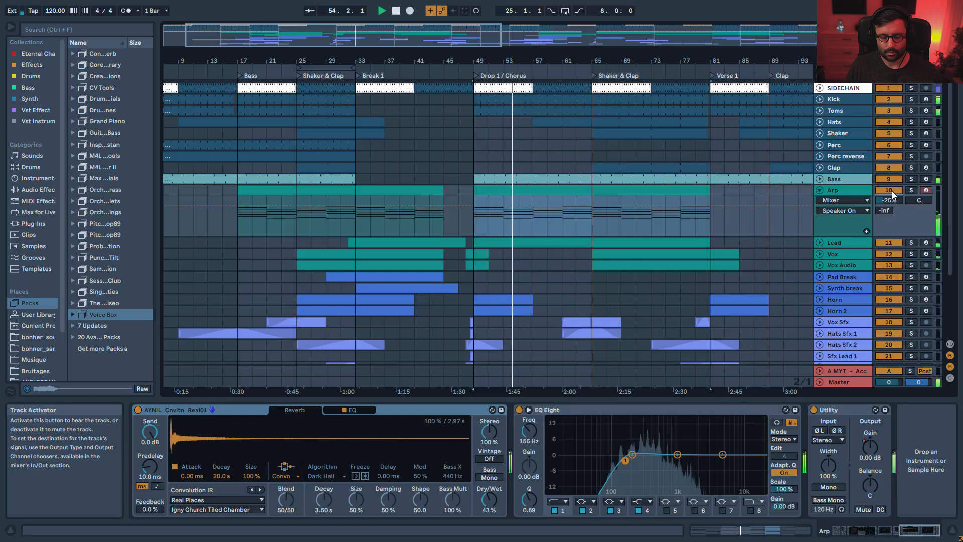
pyautogui.click(819, 190)
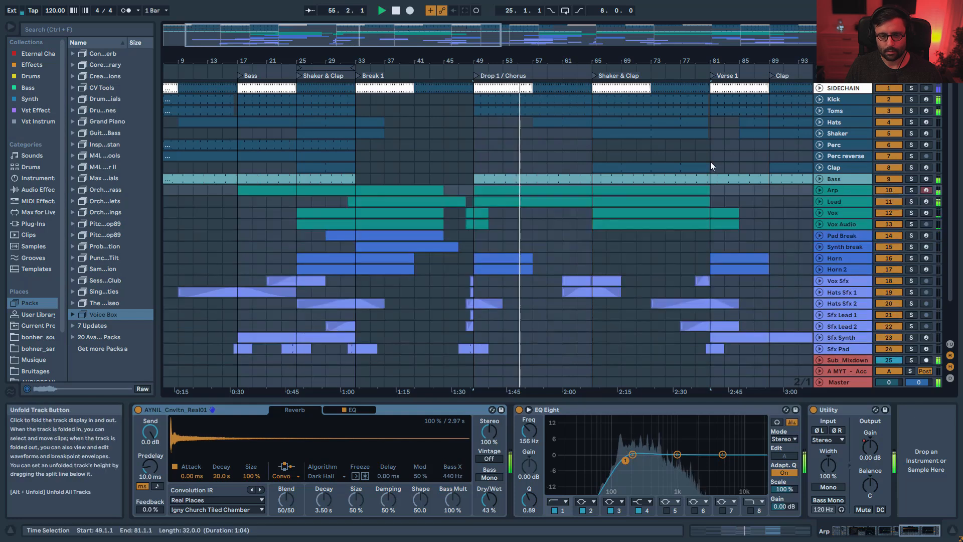
pyautogui.click(819, 191)
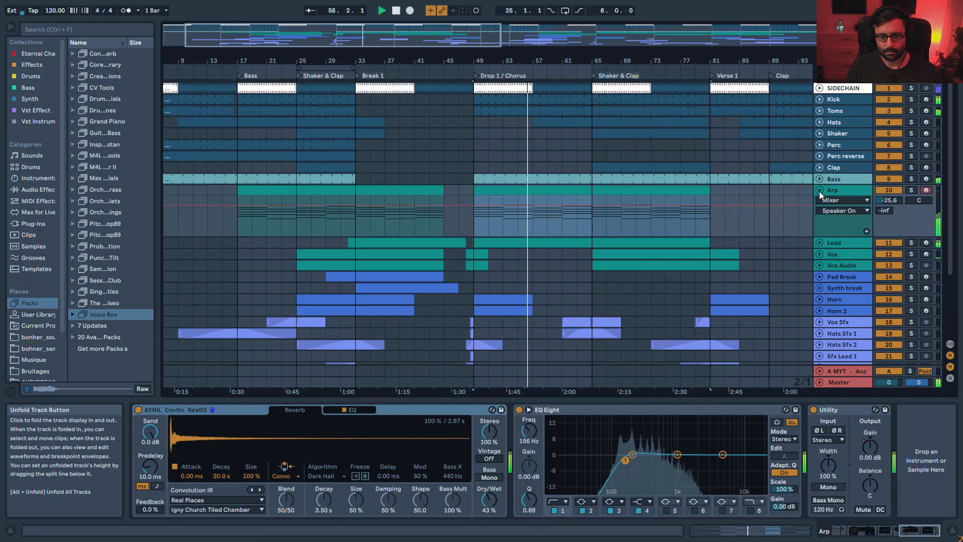
# - Select the Hats clip from bar 57 to 65, unfold the Vox track and briefly toggle its solo during playback
pyautogui.click(556, 127)
pyautogui.scroll(-3, 602, 233)
pyautogui.scroll(2, 610, 244)
pyautogui.click(819, 241)
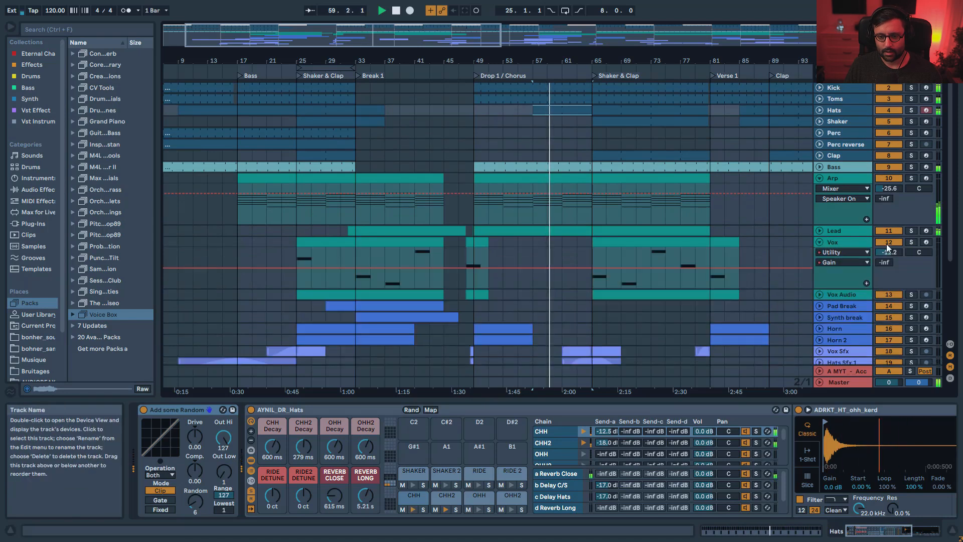
pyautogui.click(909, 244)
pyautogui.click(908, 244)
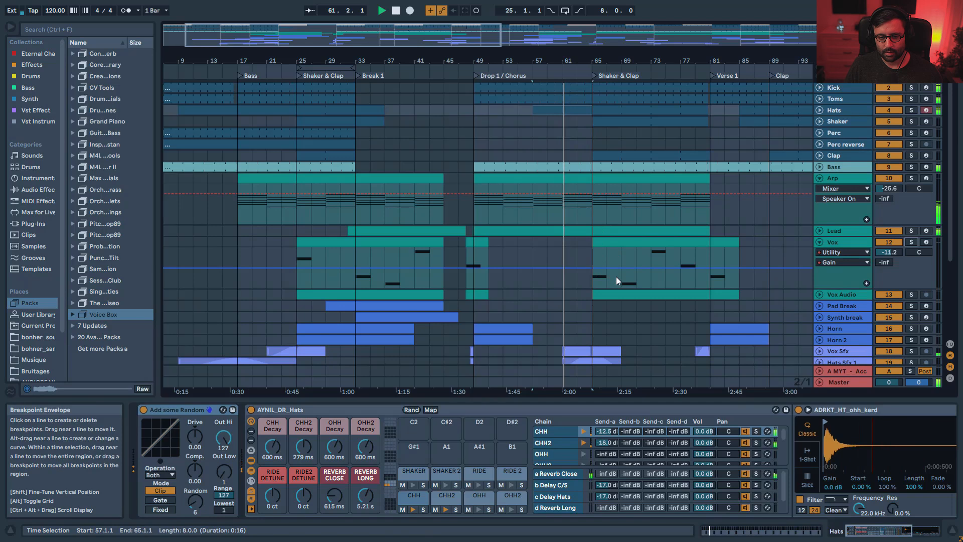
# - Solo Vox Sfx during the lead-in to the Shaker & Clap section and un-solo it as the section starts
pyautogui.scroll(-5, 616, 275)
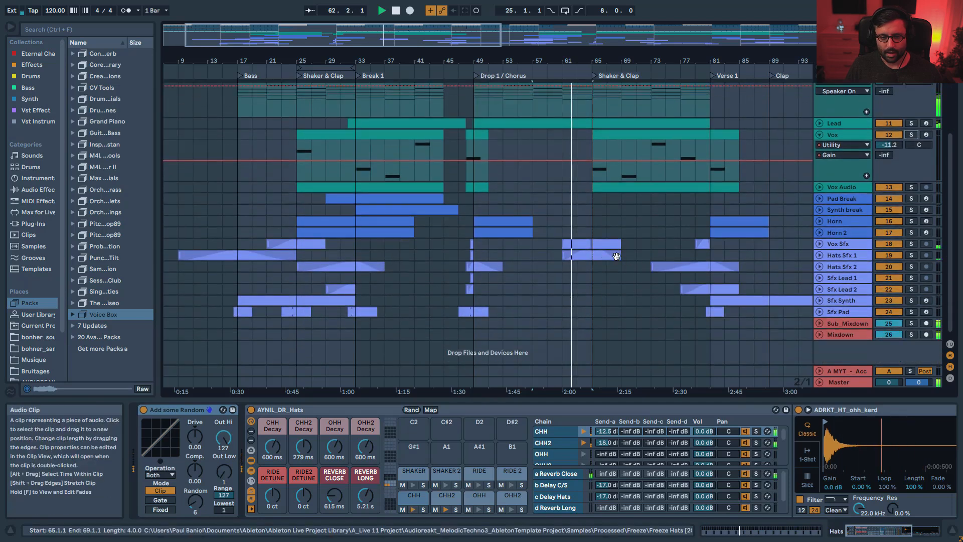
pyautogui.click(911, 244)
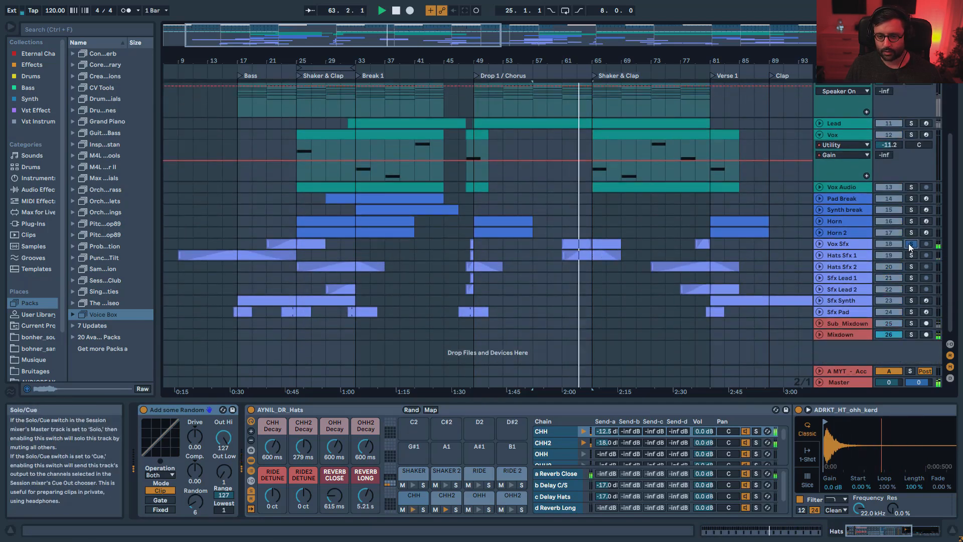
pyautogui.click(912, 244)
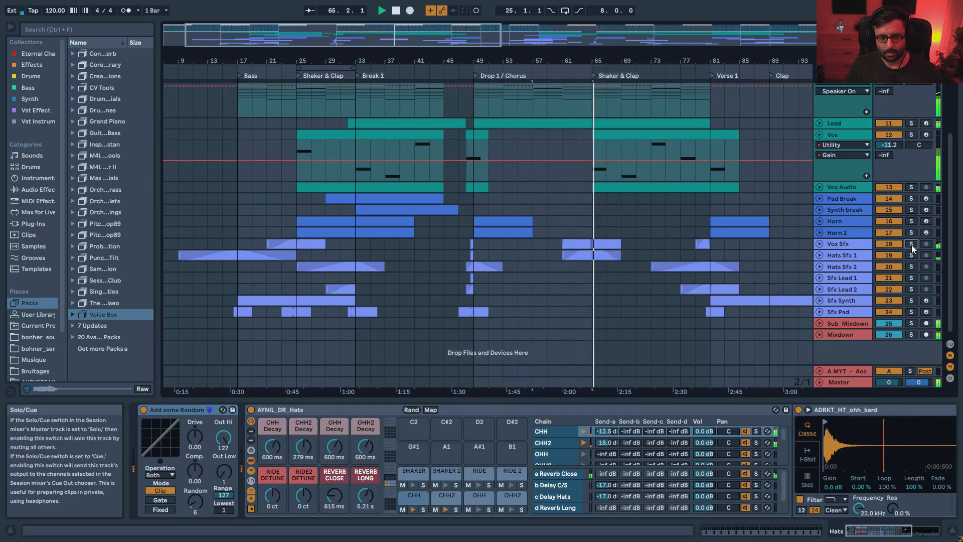
# - Solo and unfold the Vox Sfx track and play its clip from bar 63
pyautogui.click(911, 244)
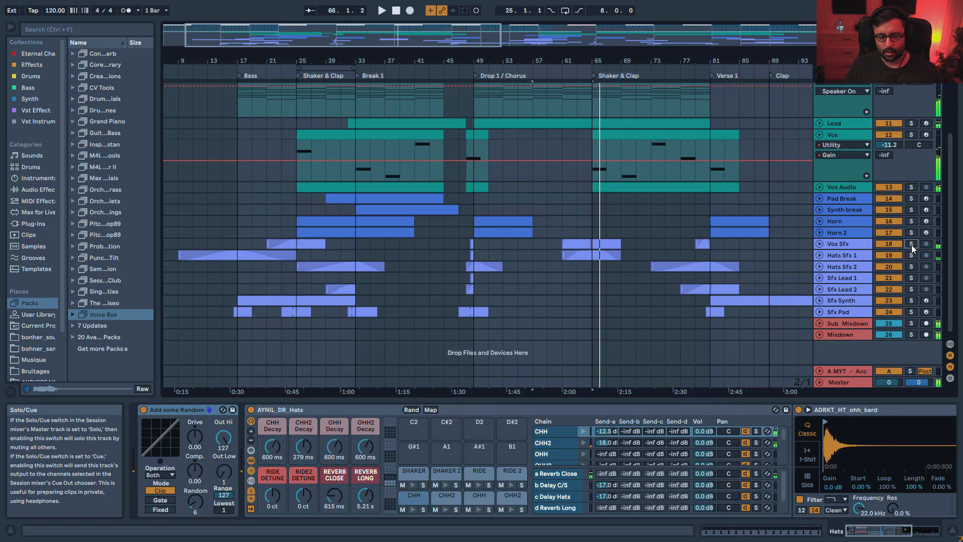
pyautogui.click(819, 244)
pyautogui.click(575, 256)
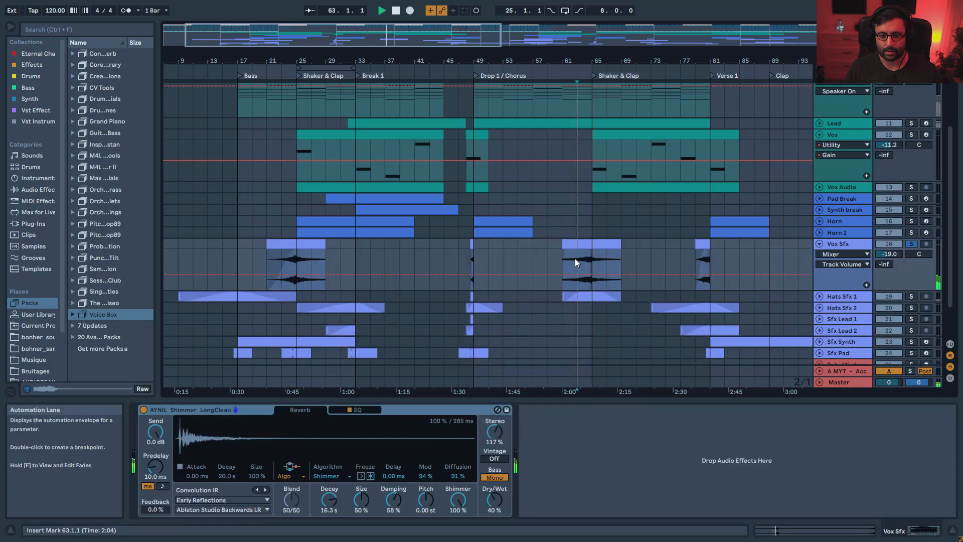
# - Play from bar 63 with Vox Sfx un-soloed and briefly toggle the Shaker track's solo in the Shaker & Clap section
pyautogui.press('space')
pyautogui.click(911, 244)
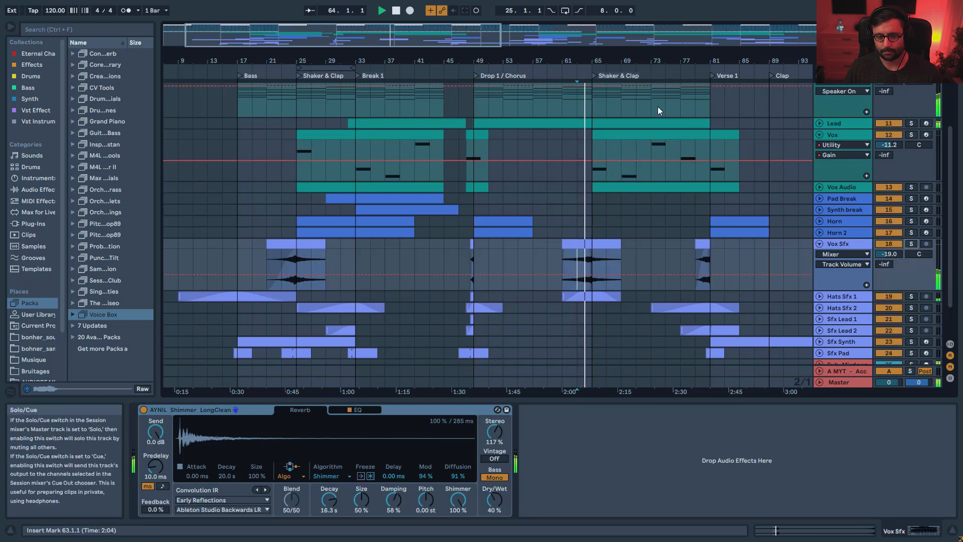
pyautogui.scroll(3, 630, 136)
pyautogui.scroll(1, 631, 145)
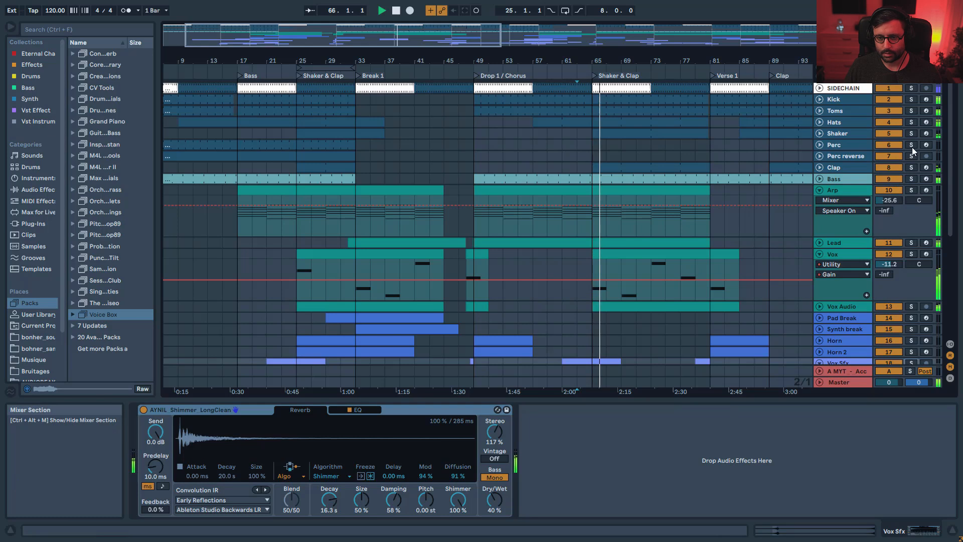
pyautogui.click(912, 133)
pyautogui.click(911, 133)
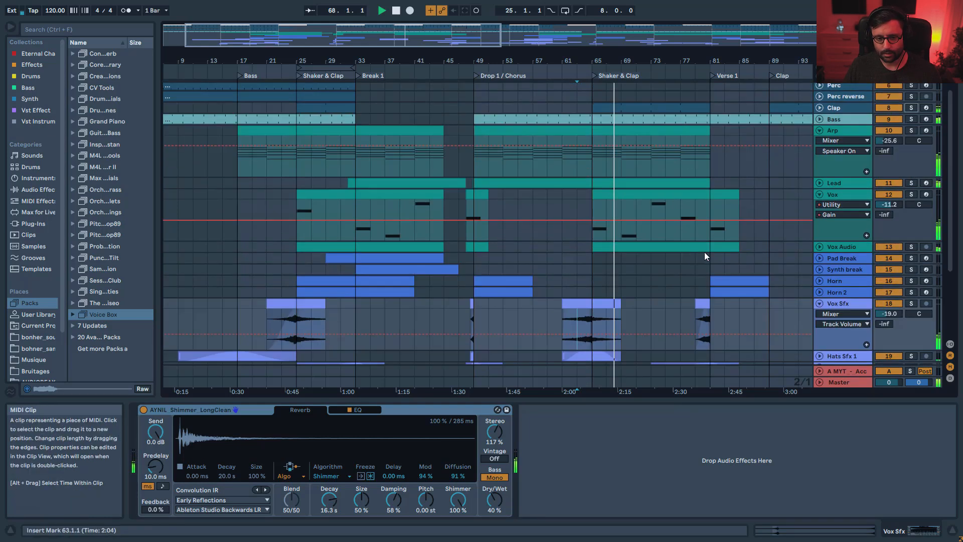
# - Fold the Vox and Arp tracks during playback
pyautogui.scroll(-5, 704, 252)
pyautogui.scroll(3, 727, 257)
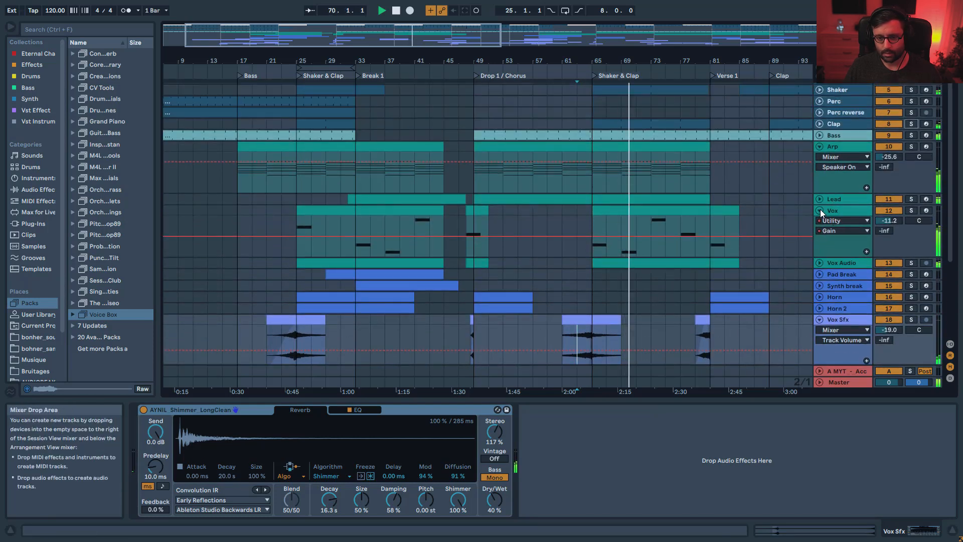
pyautogui.click(820, 210)
pyautogui.click(820, 147)
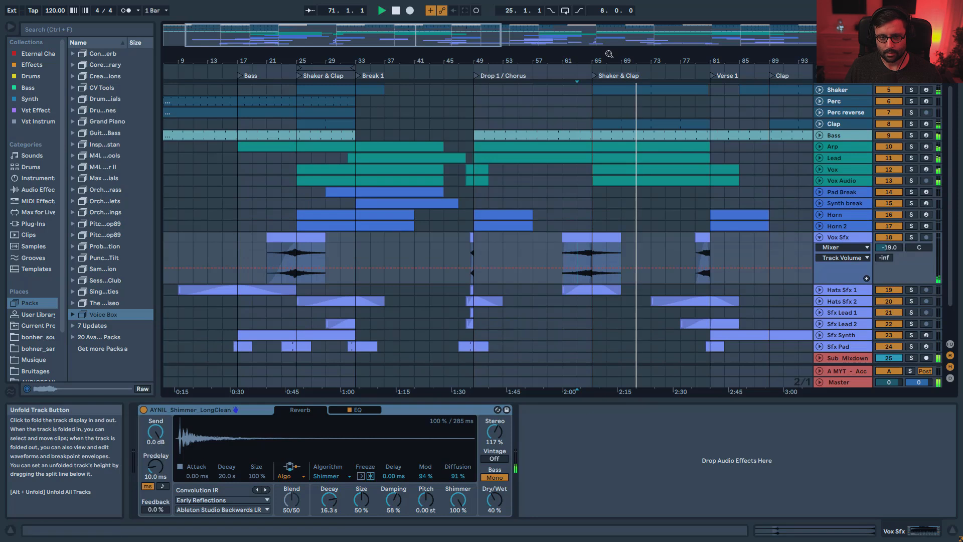
# - Follow playback of the Shaker & Clap section toward Verse 1, solo Perc reverse and stop playback in bar 78
pyautogui.moveTo(352, 30); pyautogui.dragTo(436, 36)
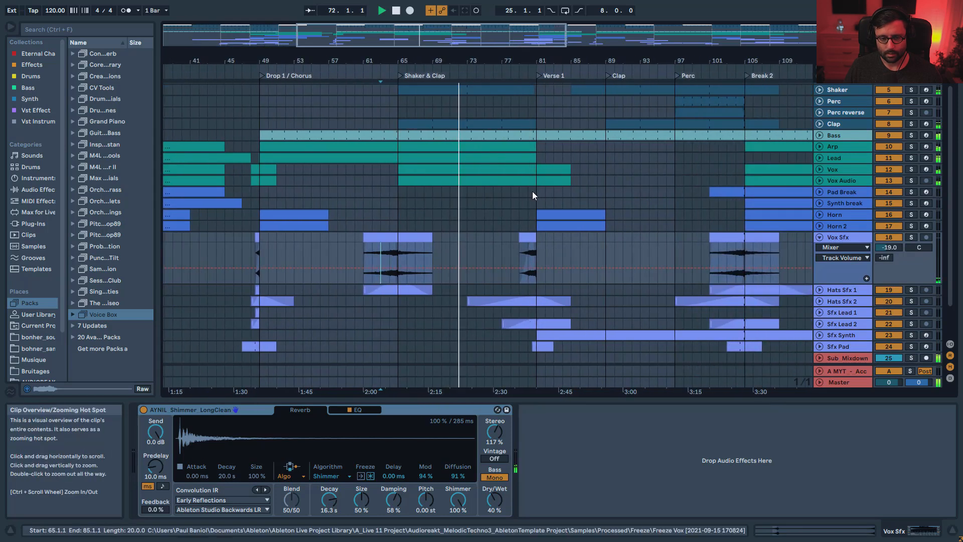
pyautogui.scroll(-2, 544, 210)
pyautogui.scroll(2, 531, 213)
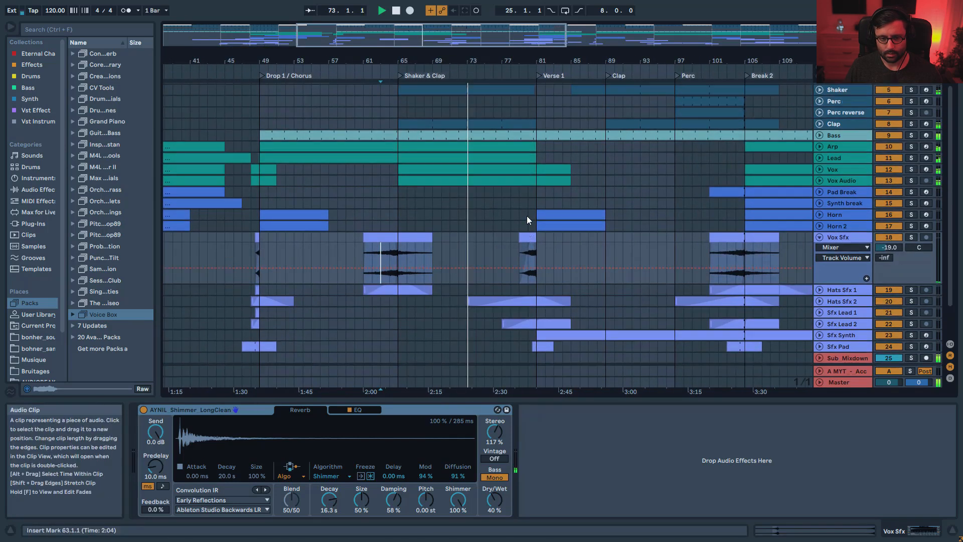
pyautogui.scroll(-2, 537, 231)
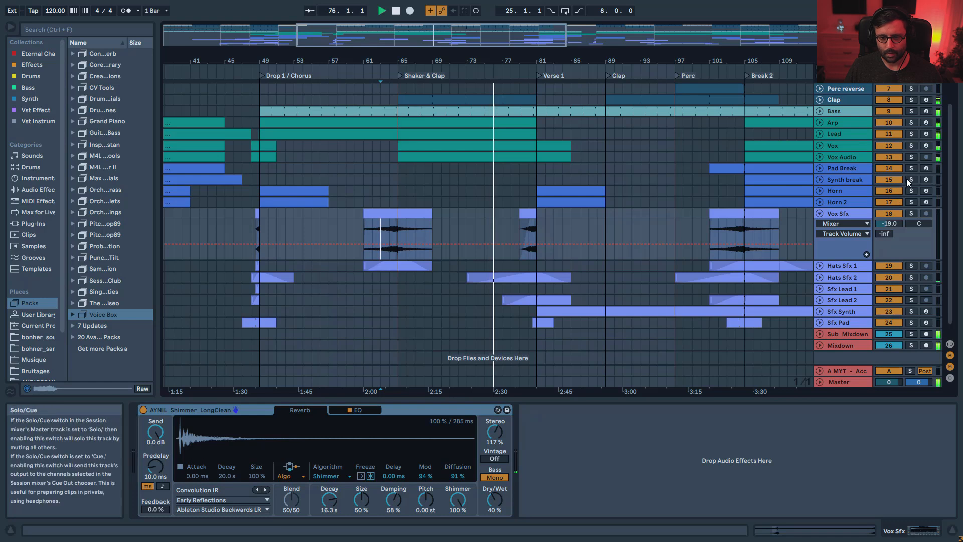
pyautogui.scroll(6, 907, 179)
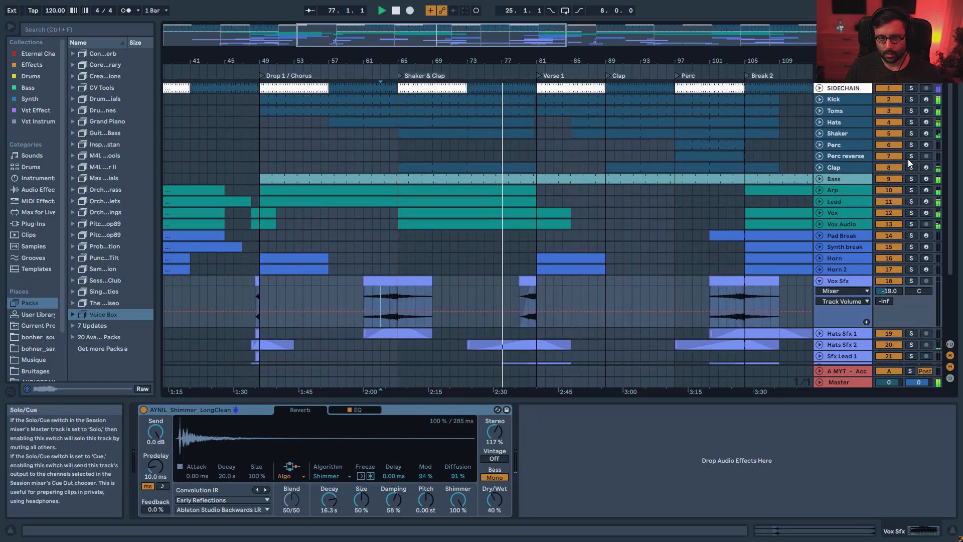
pyautogui.click(909, 157)
pyautogui.press('space')
# - Unfold the Mixdown track to examine its EQ Eight Device On automation around the start of Verse 1
pyautogui.scroll(-7, 541, 323)
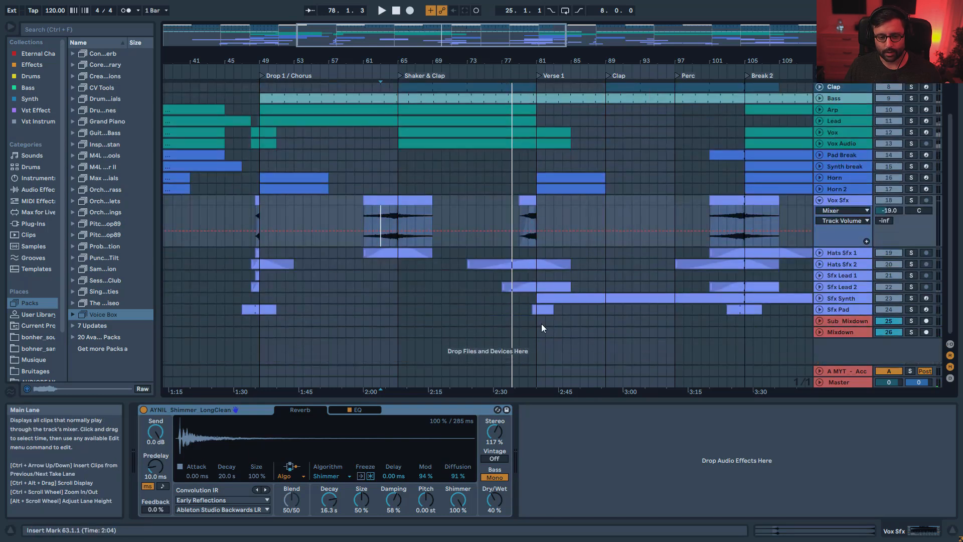
pyautogui.click(819, 331)
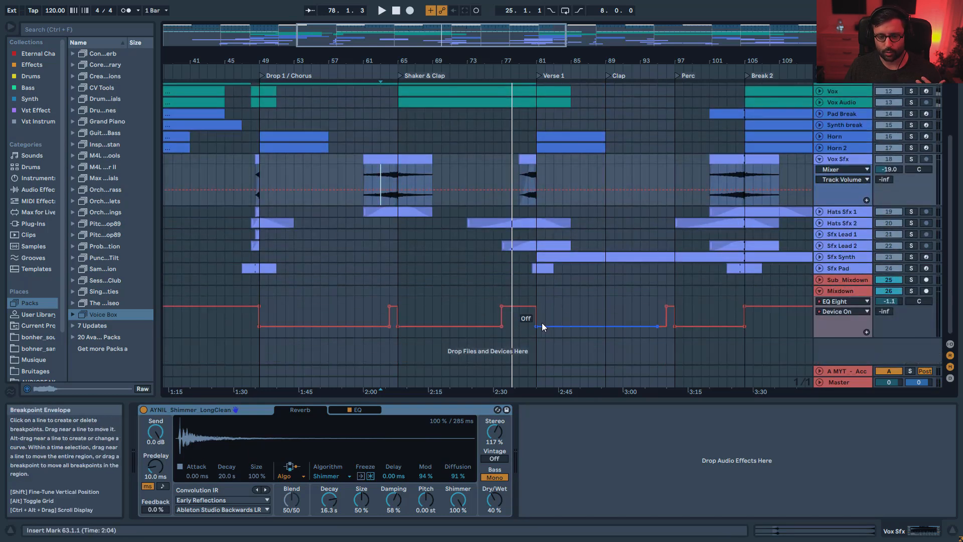
pyautogui.scroll(4, 532, 312)
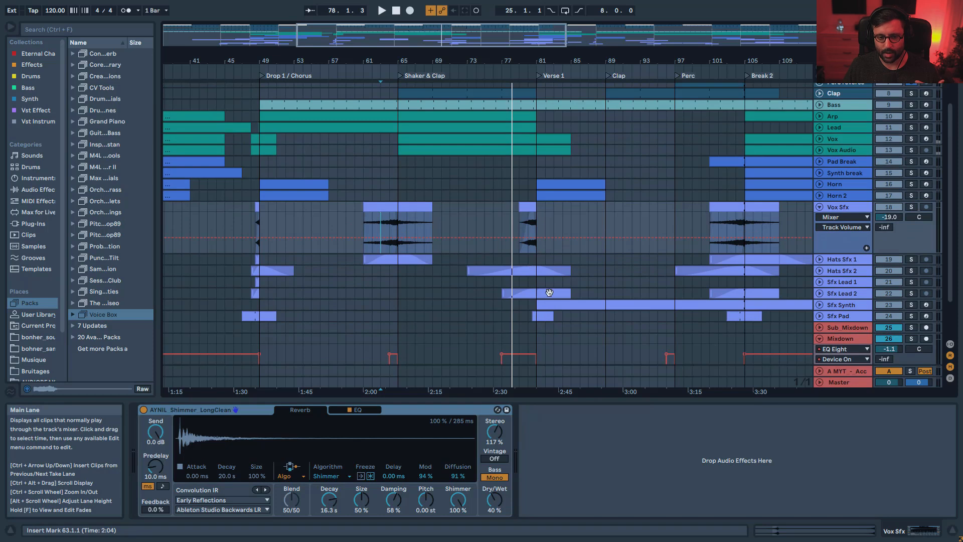
pyautogui.scroll(6, 567, 253)
pyautogui.scroll(1, 568, 250)
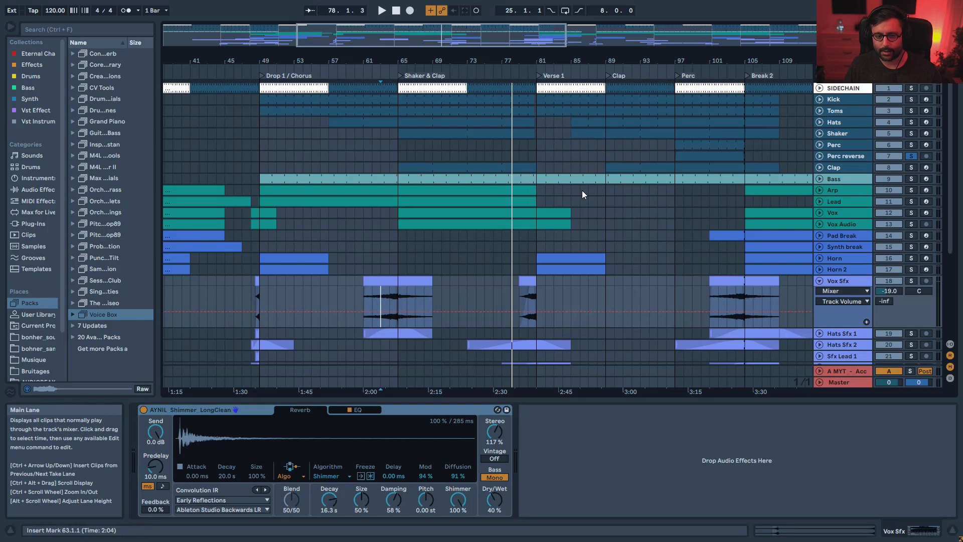
# - Unfold and solo the Bass track and start playback from bar 63
pyautogui.click(820, 181)
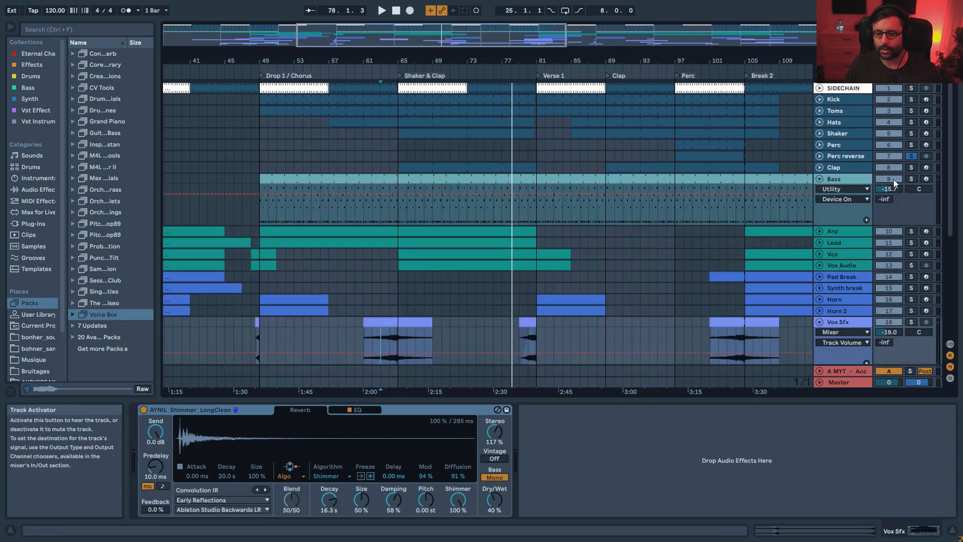
pyautogui.click(911, 179)
pyautogui.press('space')
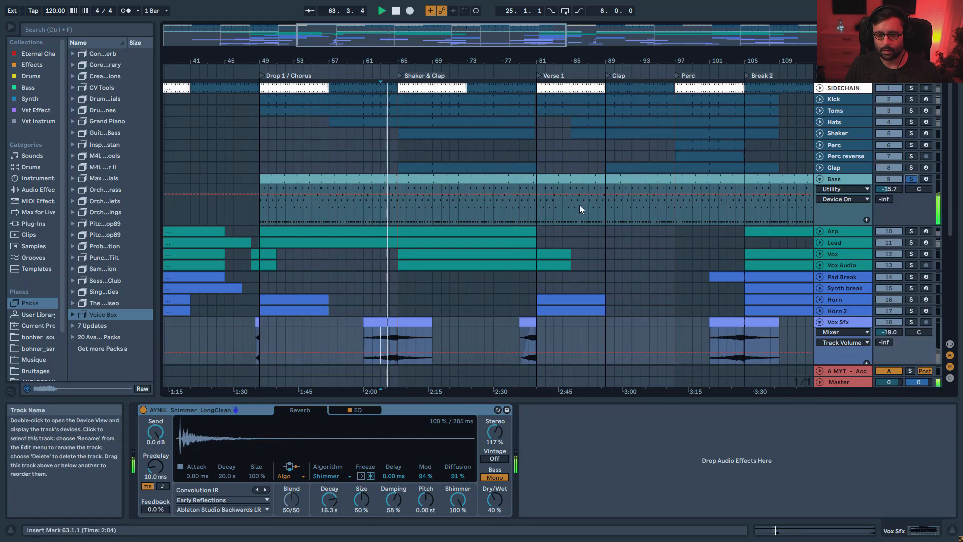
# - Restart playback from bar 77, four bars before Verse 1, and un-solo the Bass to hear the full mix
pyautogui.click(535, 203)
pyautogui.press('Left')
pyautogui.press('Left')
pyautogui.press('Left')
pyautogui.press('Left')
pyautogui.press('space')
pyautogui.click(910, 179)
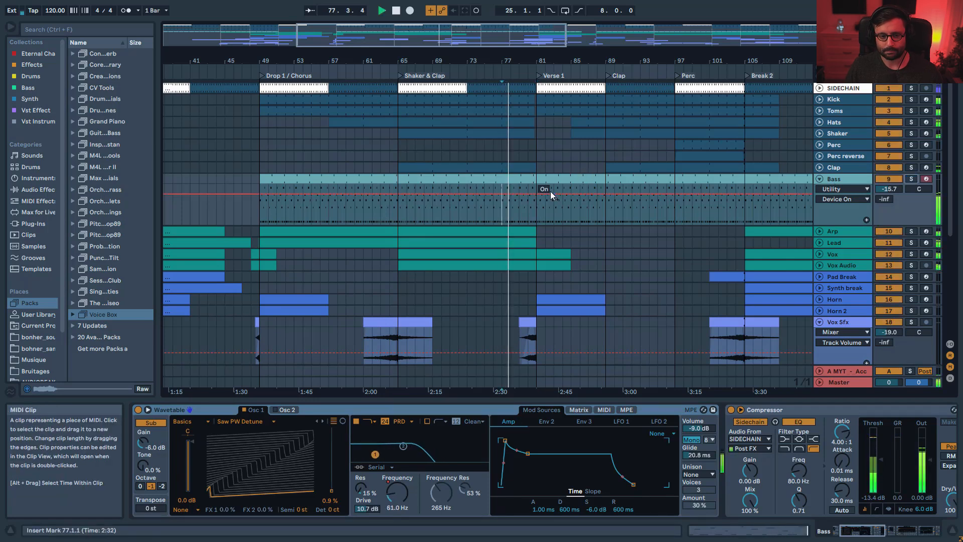
# - Show the Bass track's Wavetable Filter 1 Frequency automation, play on into Verse 1 and stop playback in bar 88
pyautogui.scroll(-5, 577, 194)
pyautogui.scroll(1, 623, 194)
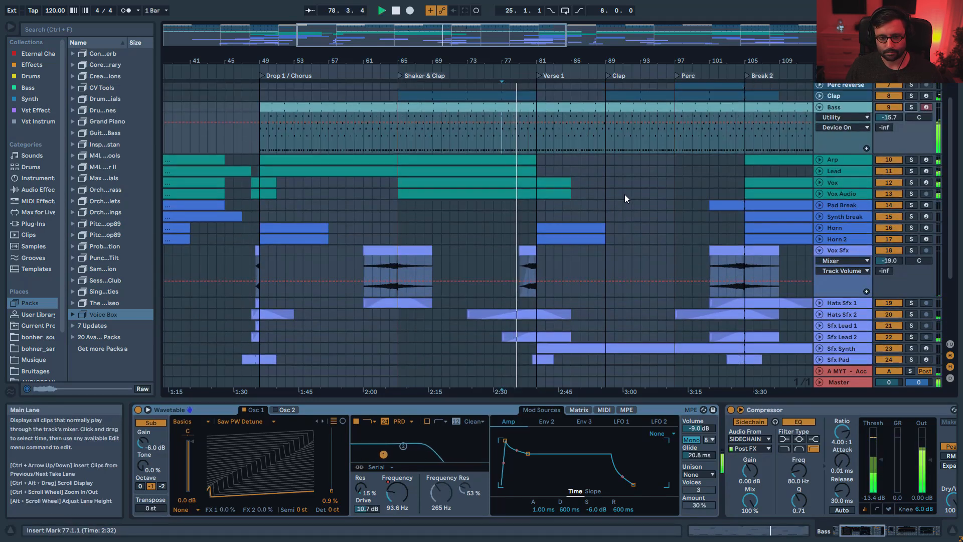
pyautogui.scroll(5, 625, 194)
pyautogui.click(841, 178)
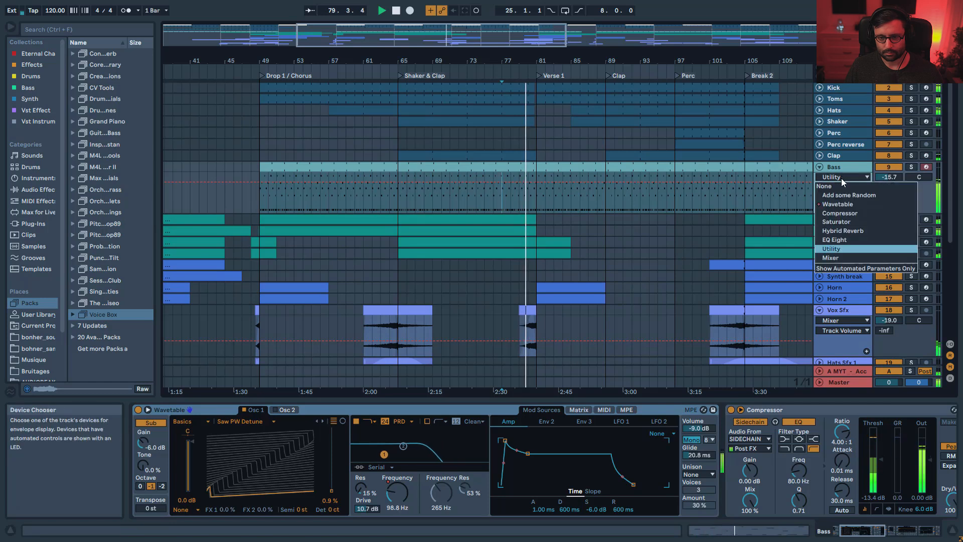
pyautogui.click(834, 204)
pyautogui.click(855, 186)
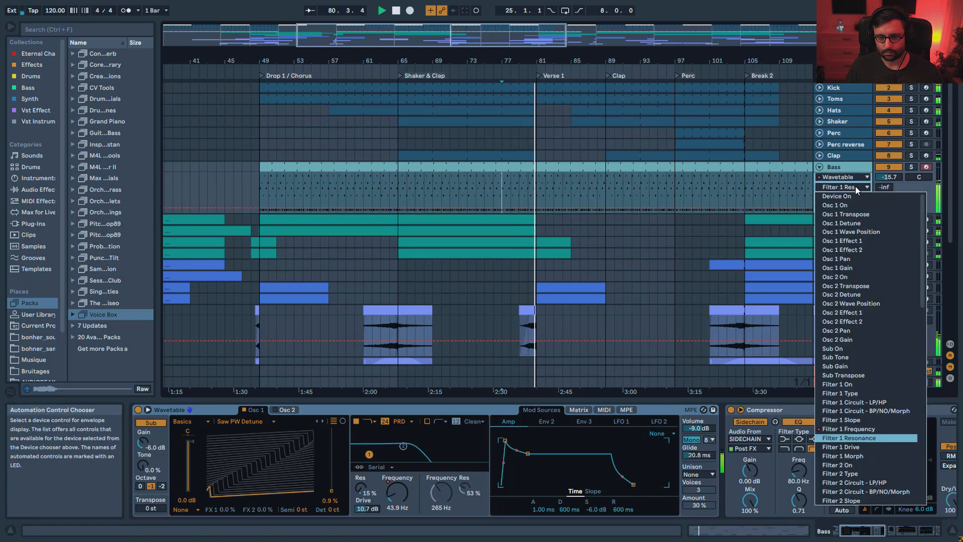
pyautogui.click(841, 428)
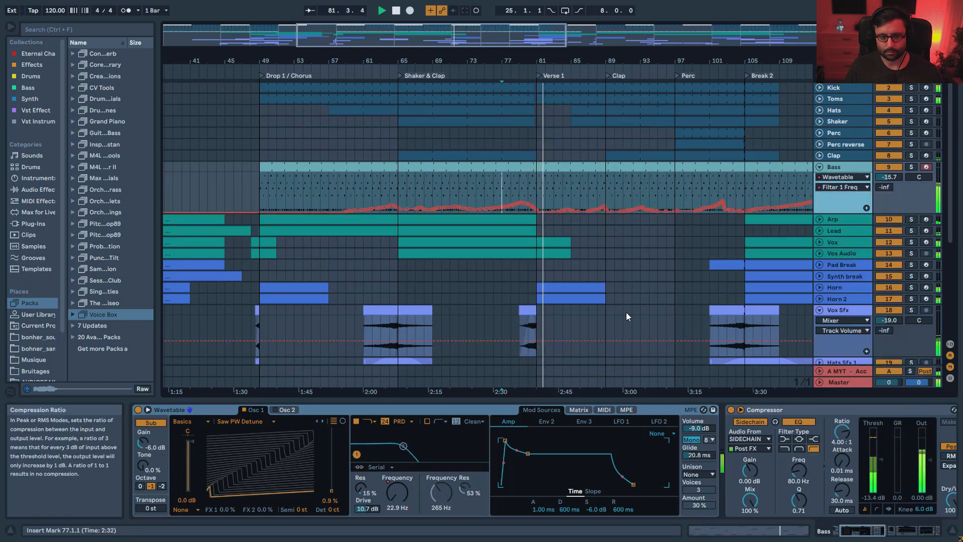
pyautogui.moveTo(520, 61)
pyautogui.mouseDown()
pyautogui.moveTo(544, 30)
pyautogui.moveTo(495, 48)
pyautogui.moveTo(504, 59)
pyautogui.mouseUp()
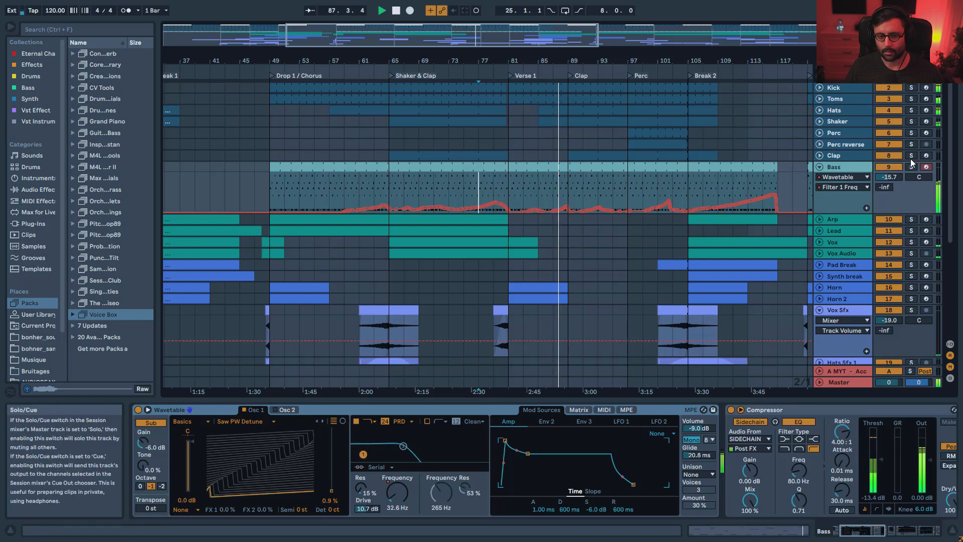
pyautogui.press('space')
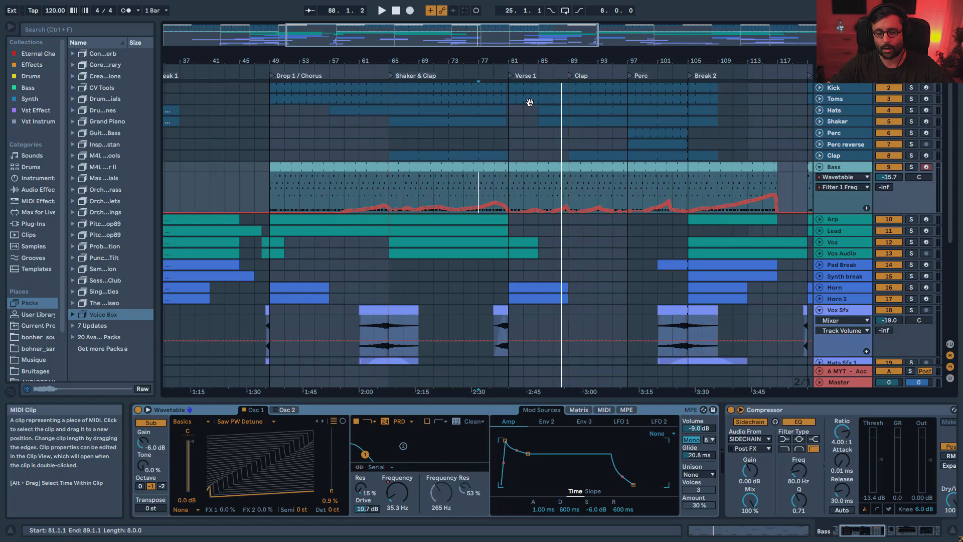
# - Play the Clap section from bar 89 with the Bass soloed, and un-solo it to return to the full mix
pyautogui.click(568, 144)
pyautogui.press('space')
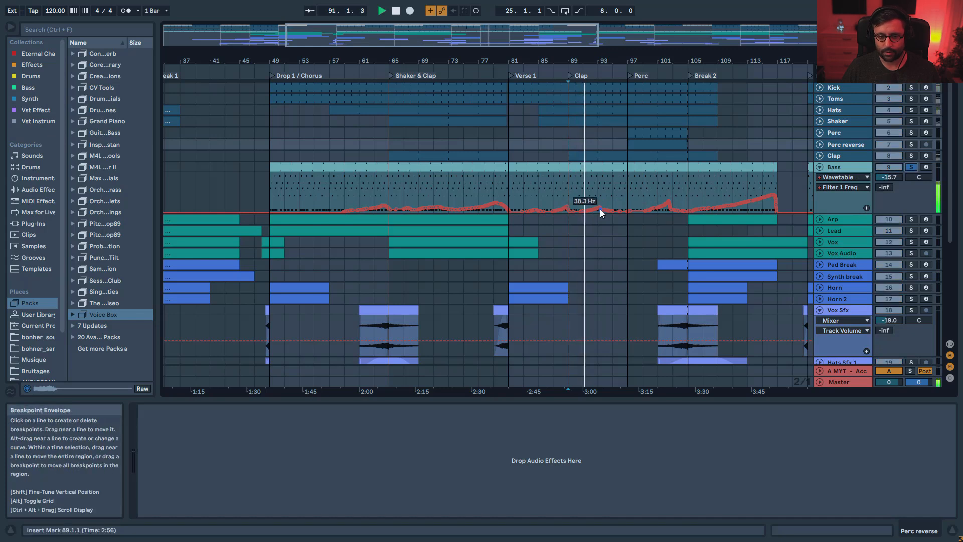
pyautogui.click(912, 167)
pyautogui.click(914, 165)
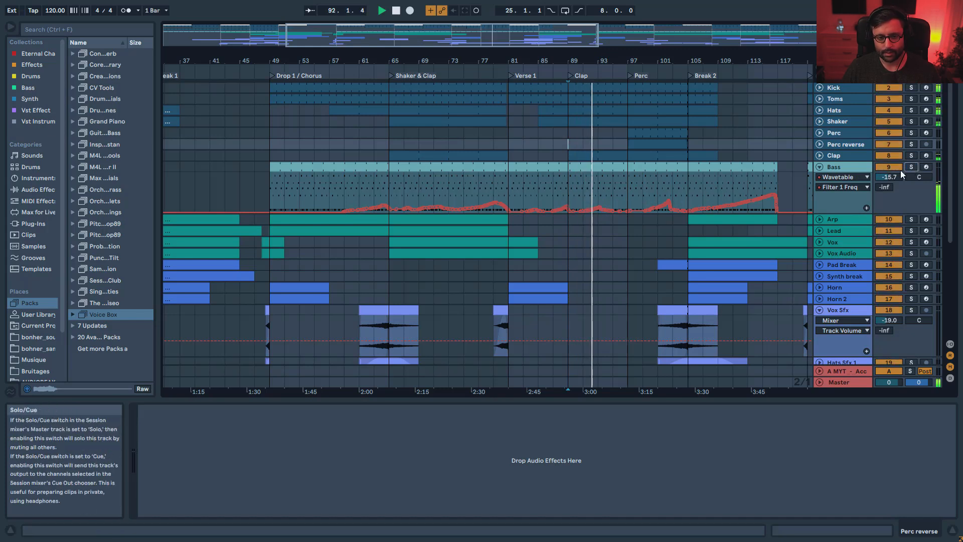
# - Solo and unfold the Sfx Synth track, play it from bar 91 and un-solo it during playback
pyautogui.scroll(-5, 634, 228)
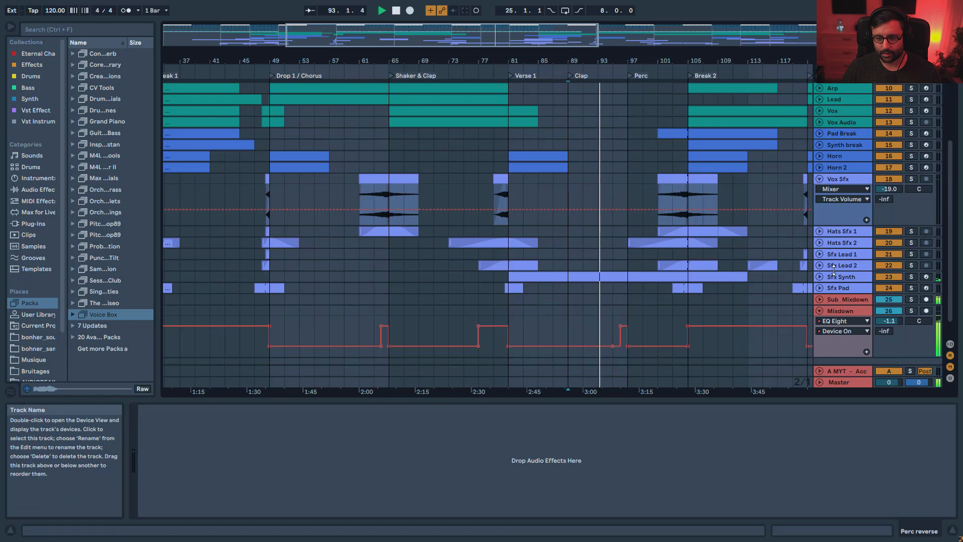
pyautogui.click(911, 277)
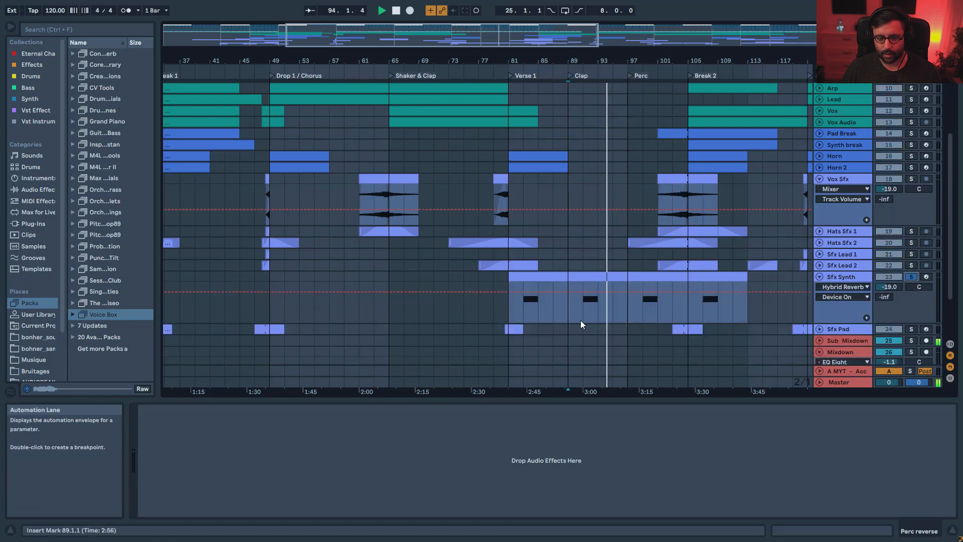
pyautogui.click(584, 321)
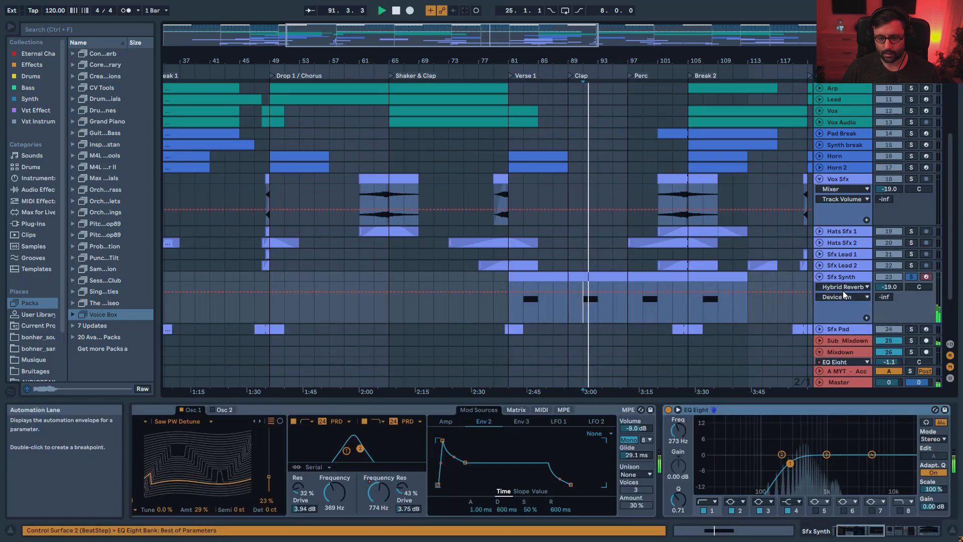
pyautogui.click(911, 279)
# - Examine which tracks play from the end of the Clap section into the Perc section at bar 97 during playback
pyautogui.scroll(3, 813, 239)
pyautogui.scroll(2, 814, 241)
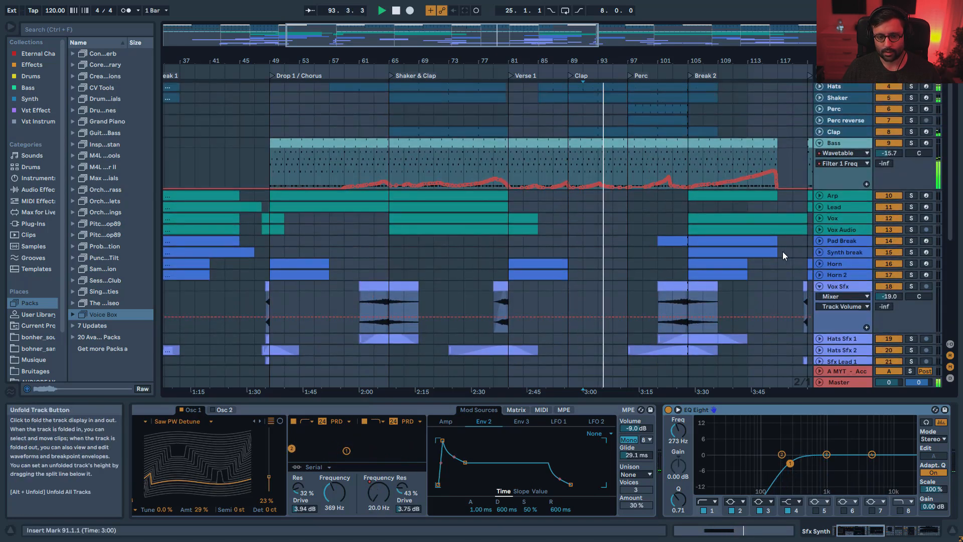
pyautogui.scroll(-3, 779, 253)
pyautogui.scroll(2, 824, 277)
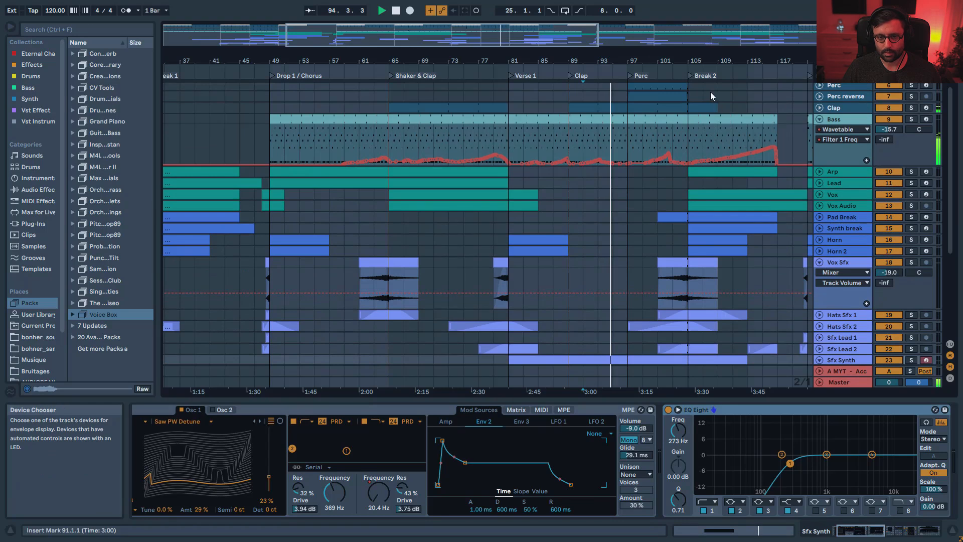
pyautogui.moveTo(532, 37); pyautogui.dragTo(560, 47)
pyautogui.scroll(2, 552, 153)
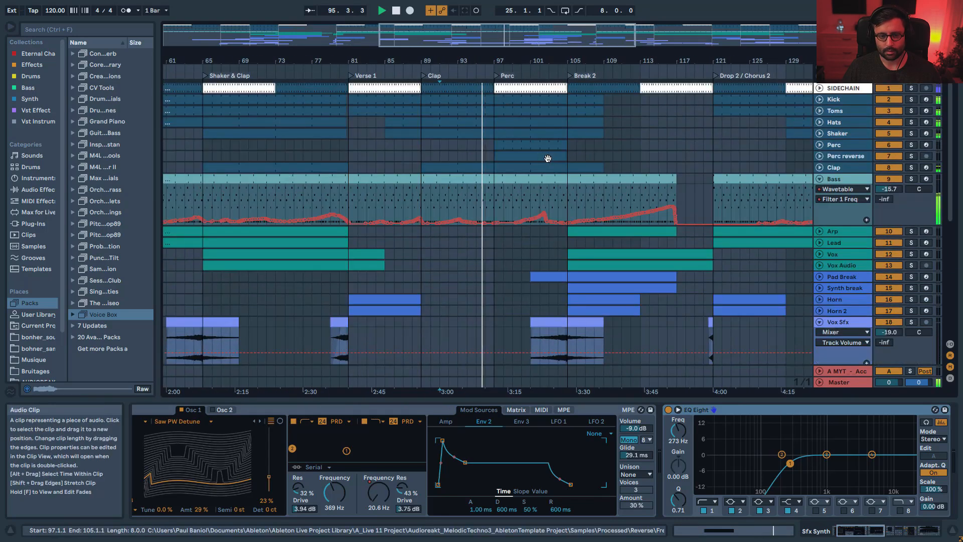
pyautogui.scroll(-6, 550, 160)
pyautogui.scroll(8, 557, 161)
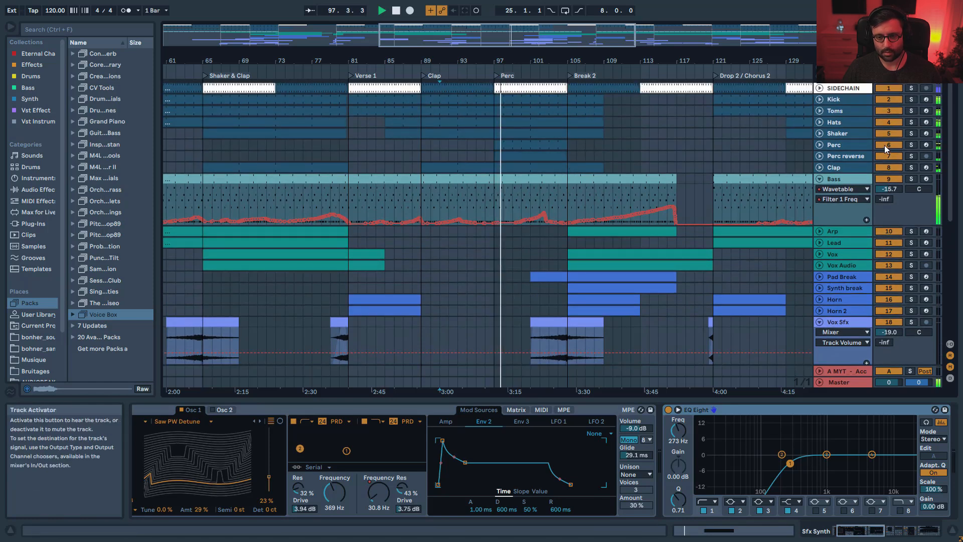
pyautogui.scroll(-4, 552, 211)
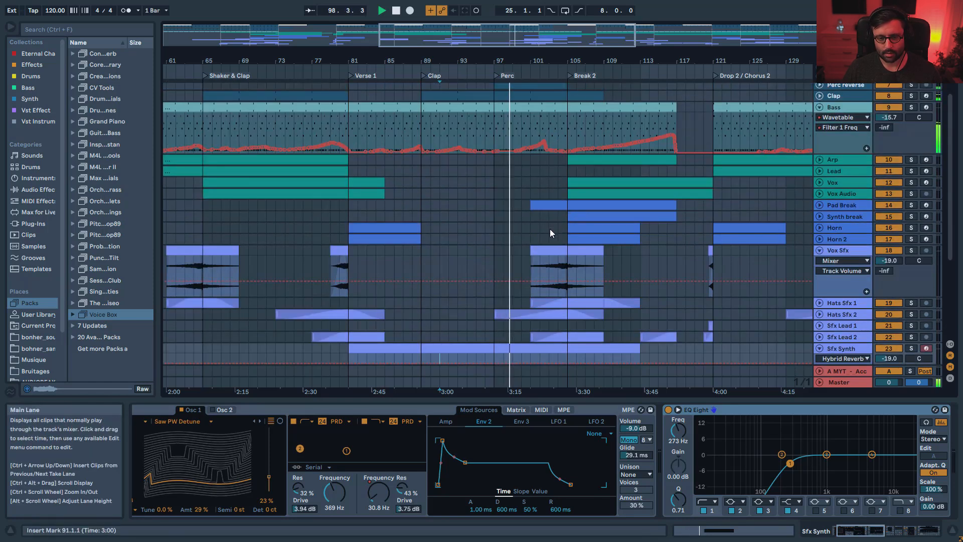
pyautogui.scroll(4, 578, 221)
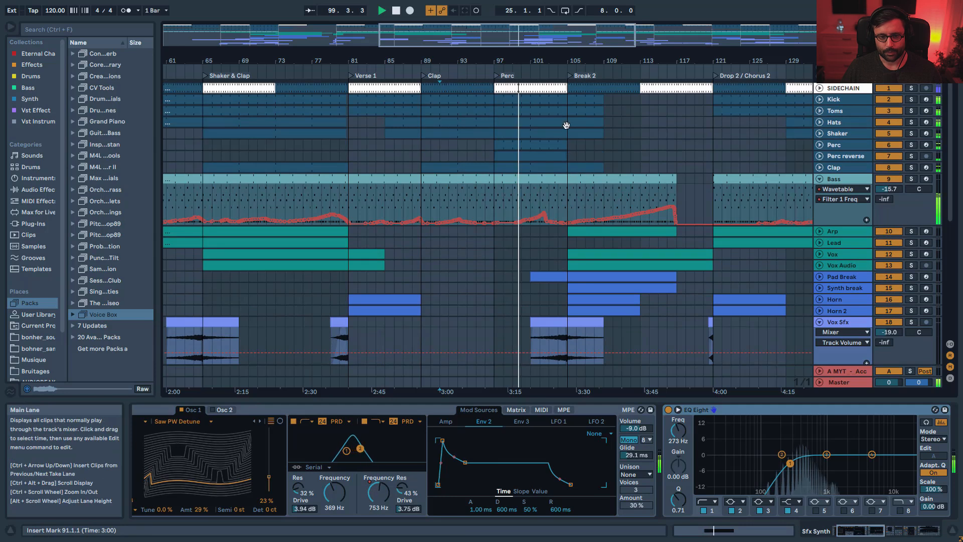
# - Examine the pad, effect and Mixdown tracks leading from the Perc section into Break 2 during playback
pyautogui.moveTo(569, 36); pyautogui.dragTo(569, 46)
pyautogui.scroll(-4, 552, 260)
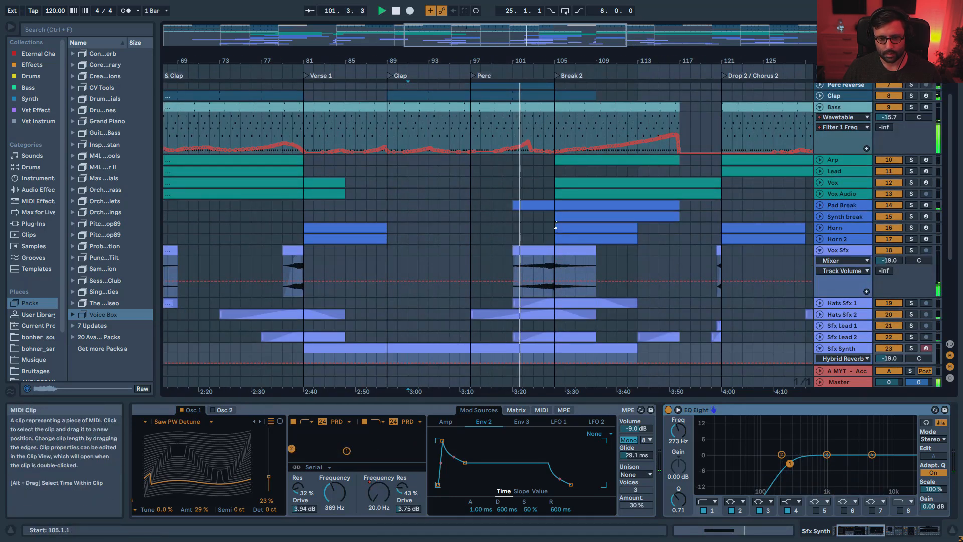
pyautogui.scroll(3, 555, 207)
pyautogui.scroll(-10, 555, 208)
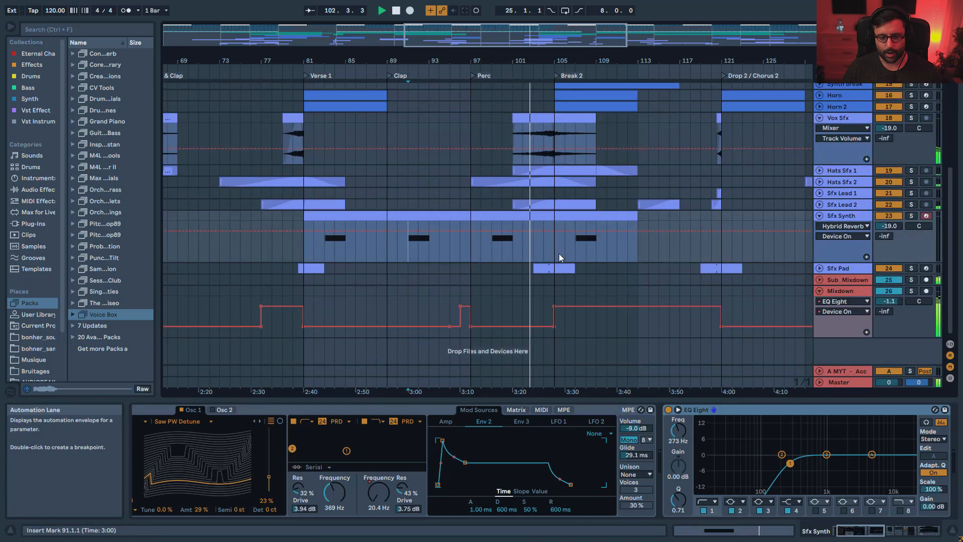
# - Examine the Bass filter automation rising into Break 2, stop playback and select the Lead clip in Break 1 for comparison
pyautogui.scroll(10, 576, 288)
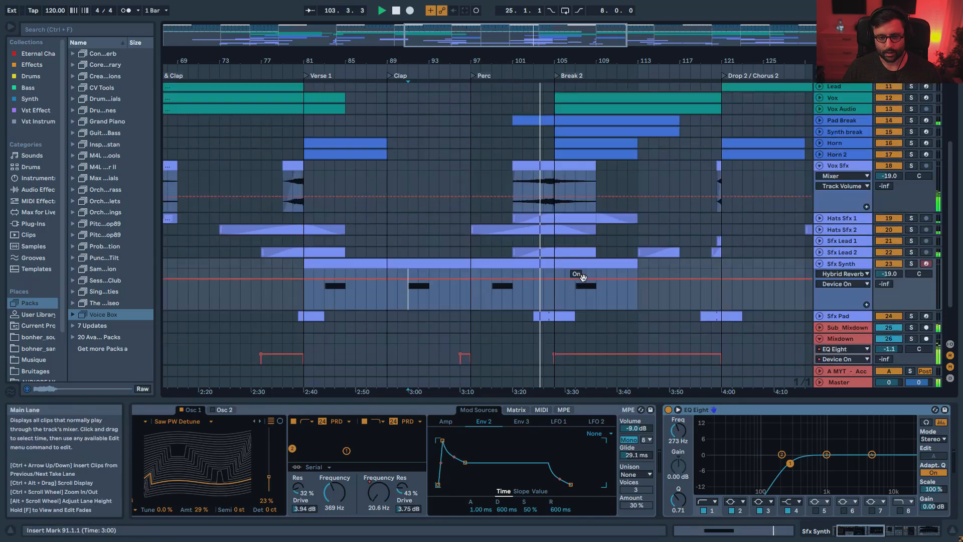
pyautogui.scroll(2, 591, 274)
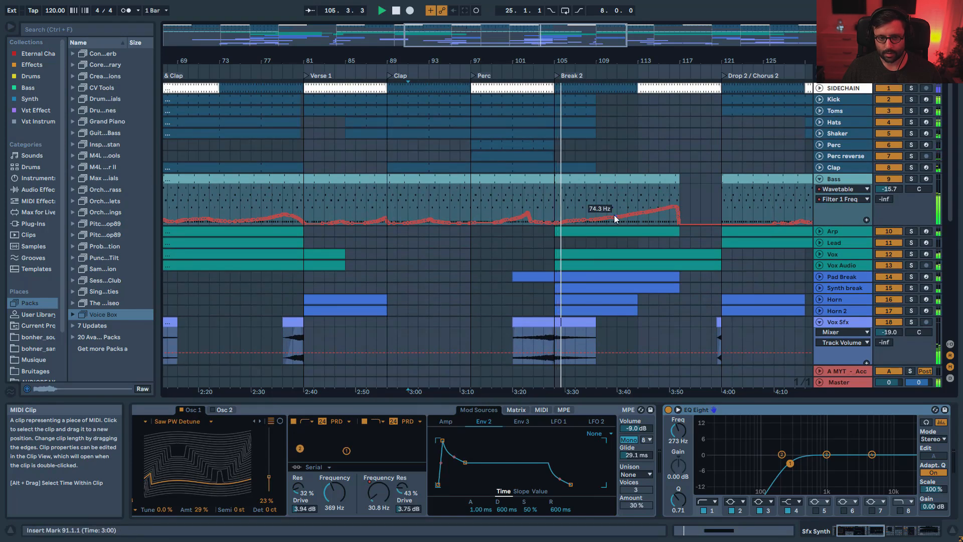
pyautogui.moveTo(456, 59); pyautogui.dragTo(435, 53)
pyautogui.press('space')
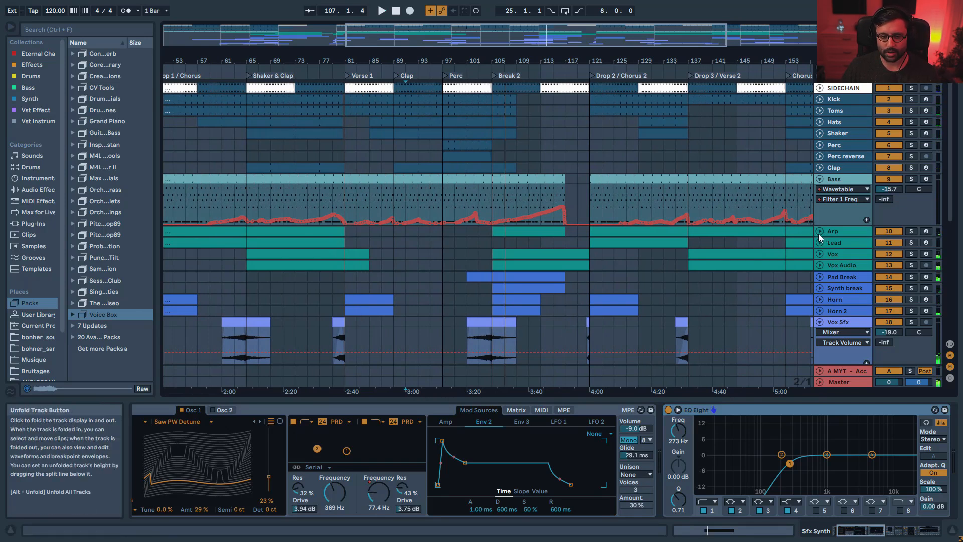
pyautogui.moveTo(444, 39); pyautogui.dragTo(368, 29)
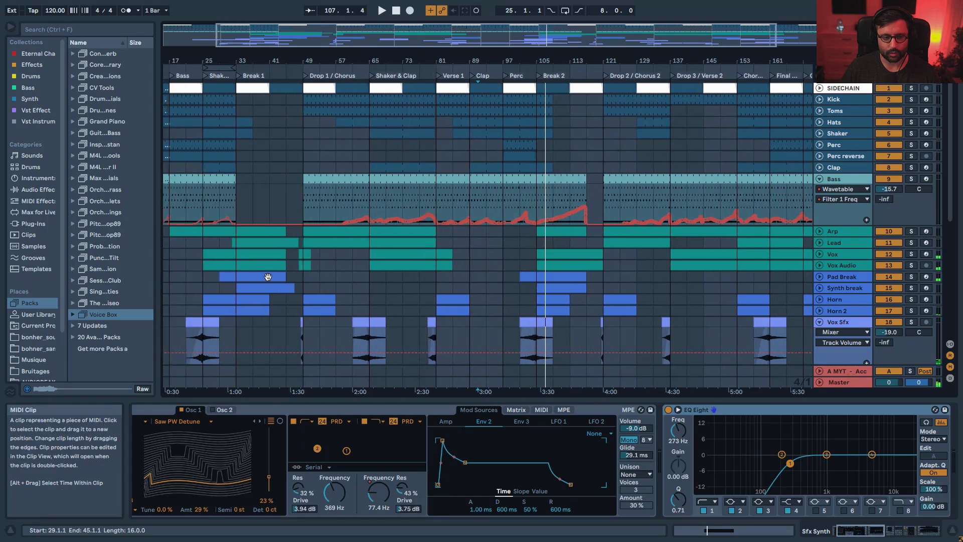
pyautogui.click(269, 244)
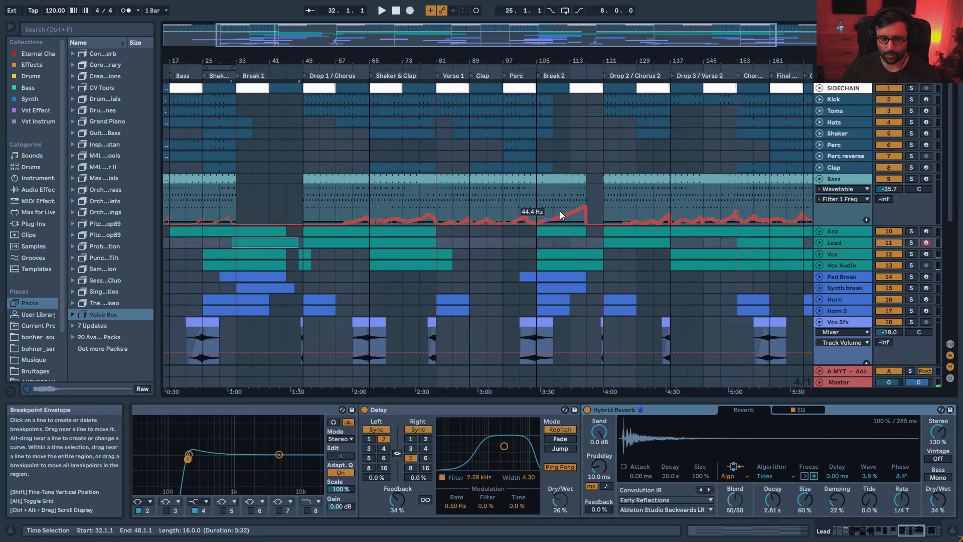
# - Unfold the Pad Break track and display its EQ Eight frequency automation across both breaks
pyautogui.click(819, 277)
pyautogui.click(833, 286)
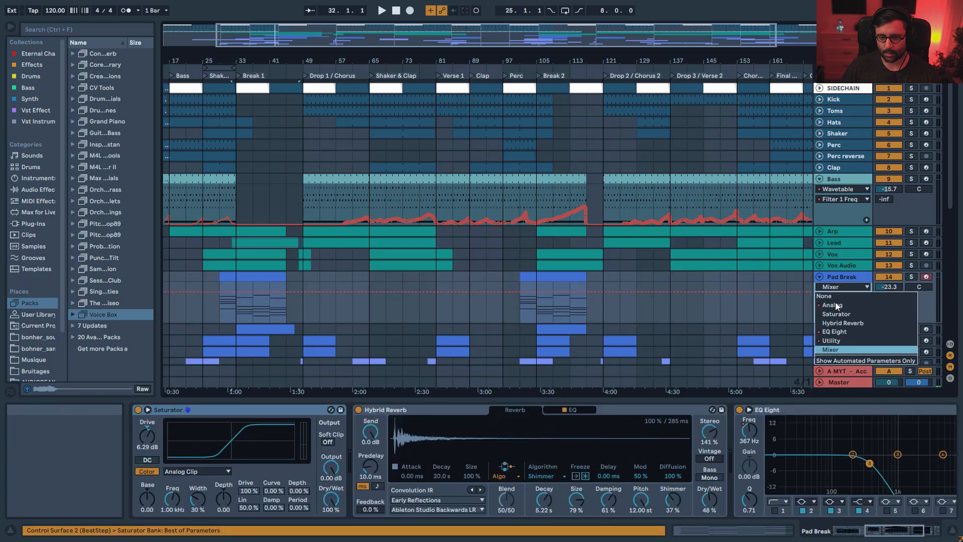
pyautogui.click(837, 332)
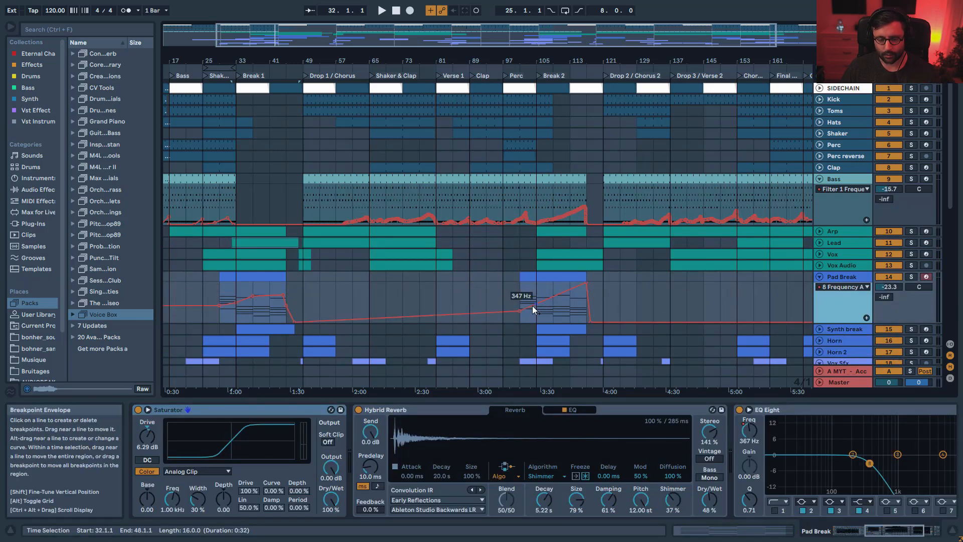
pyautogui.scroll(-4, 519, 298)
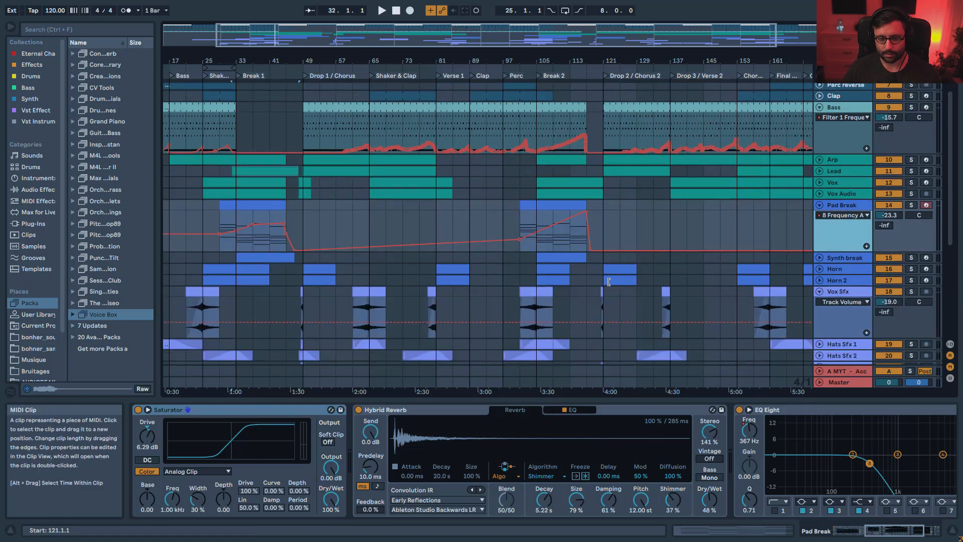
# - Unfold the Synth break track and display its Wavetable Filter 2 Frequency automation
pyautogui.click(820, 234)
pyautogui.click(844, 243)
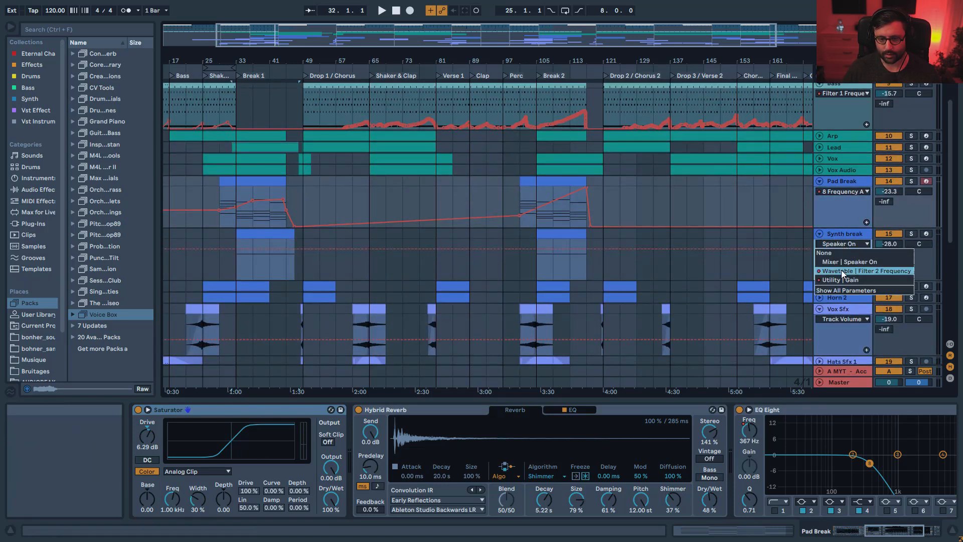
pyautogui.click(841, 270)
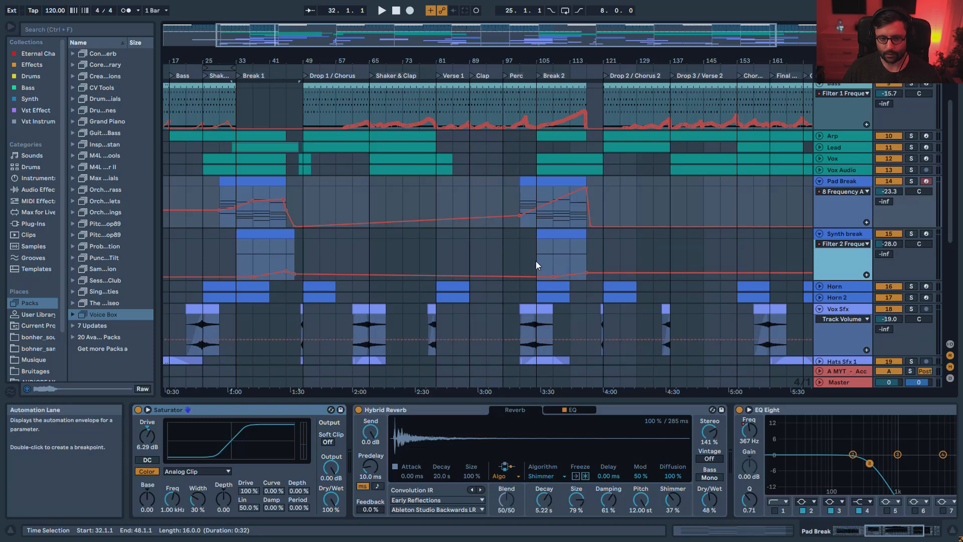
pyautogui.scroll(4, 593, 261)
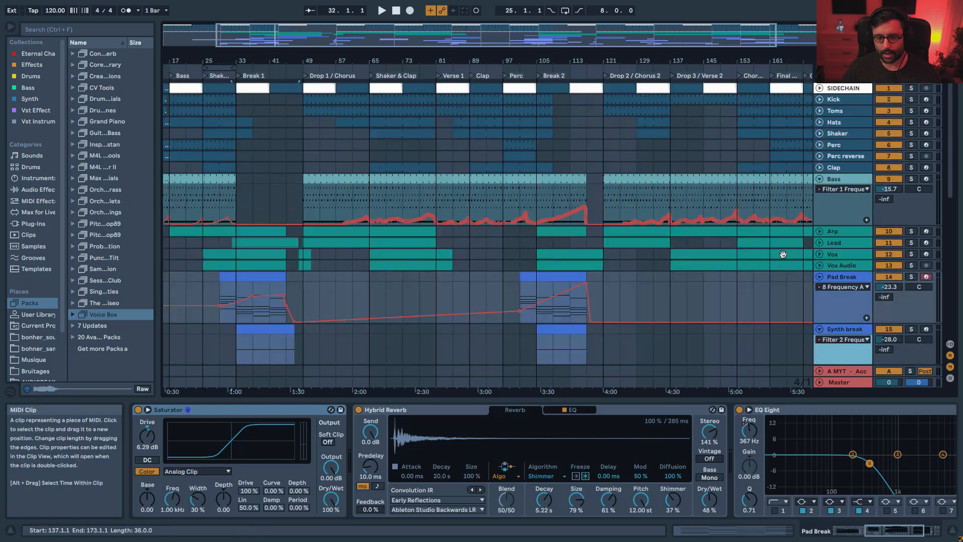
# - Unfold the Vox track and play Break 2 from bar 105 while displaying the Auto Pan Amount automation
pyautogui.click(819, 254)
pyautogui.keyDown('ctrl'); pyautogui.scroll(3, 615, 257); pyautogui.keyUp('ctrl')
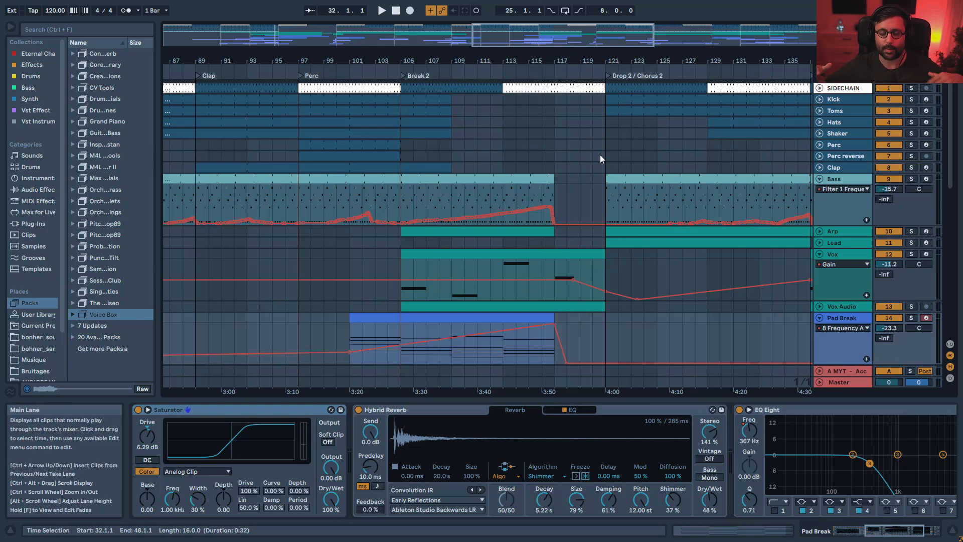
pyautogui.click(398, 260)
pyautogui.press('space')
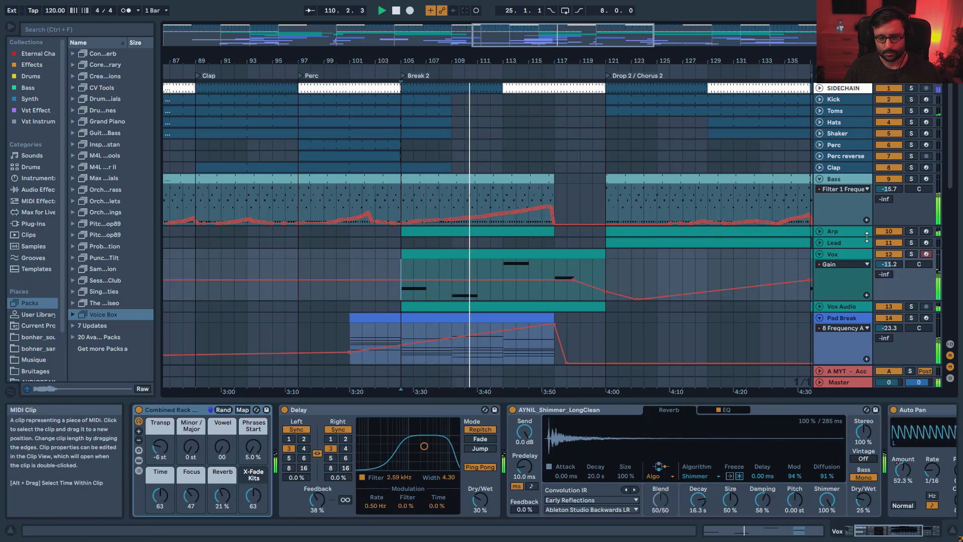
pyautogui.click(838, 262)
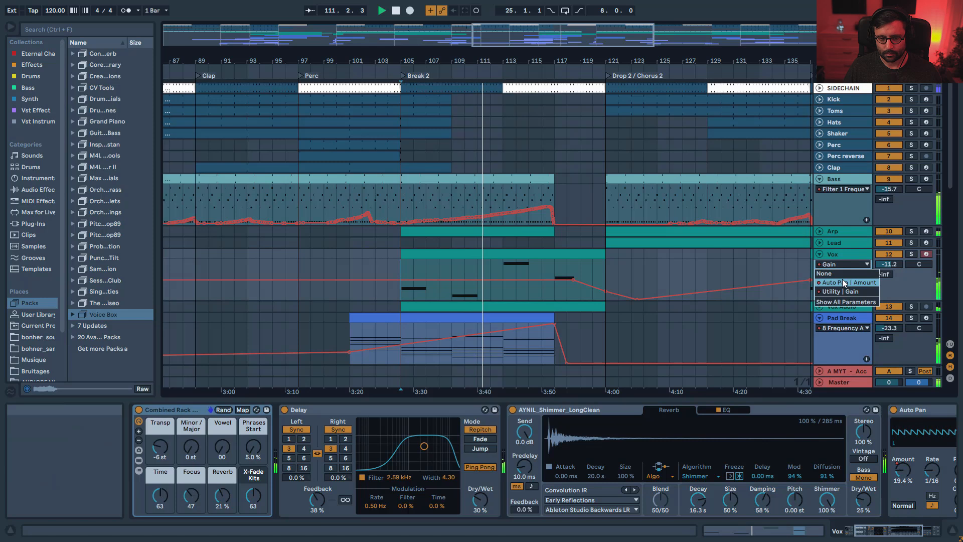
pyautogui.click(843, 282)
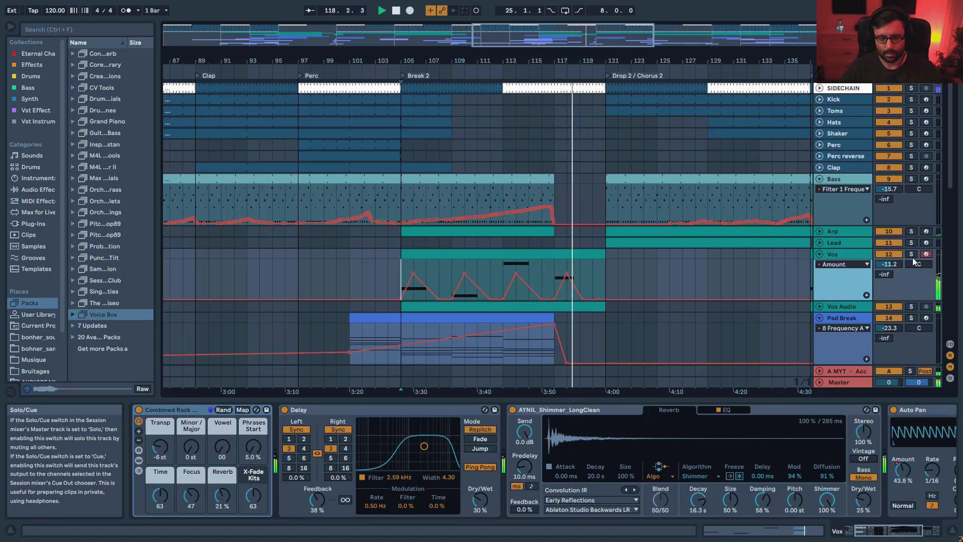
pyautogui.press('space')
# - Examine the Vox, Pad Break, Synth break and Bass automation across Break 2 with playback stopped
pyautogui.scroll(-4, 557, 233)
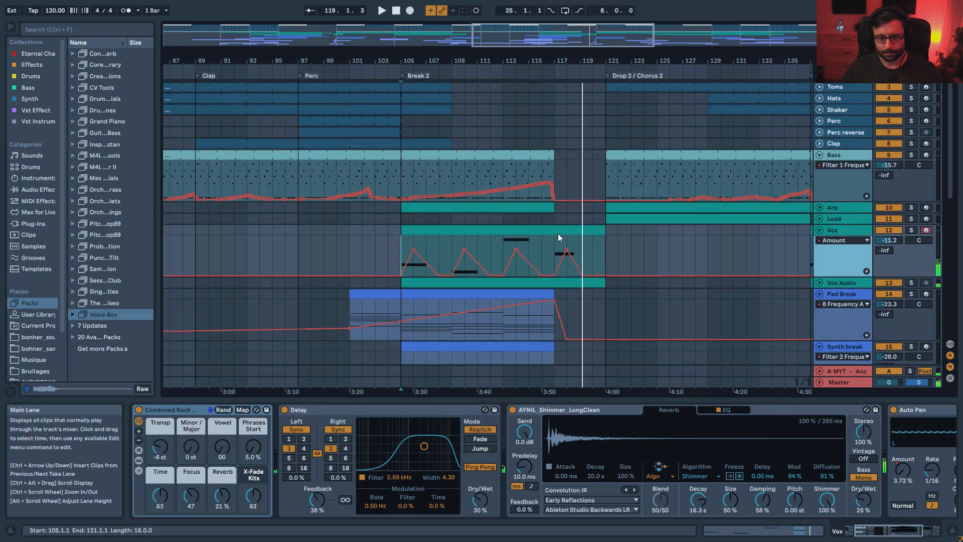
pyautogui.scroll(-2, 561, 233)
pyautogui.scroll(2, 558, 224)
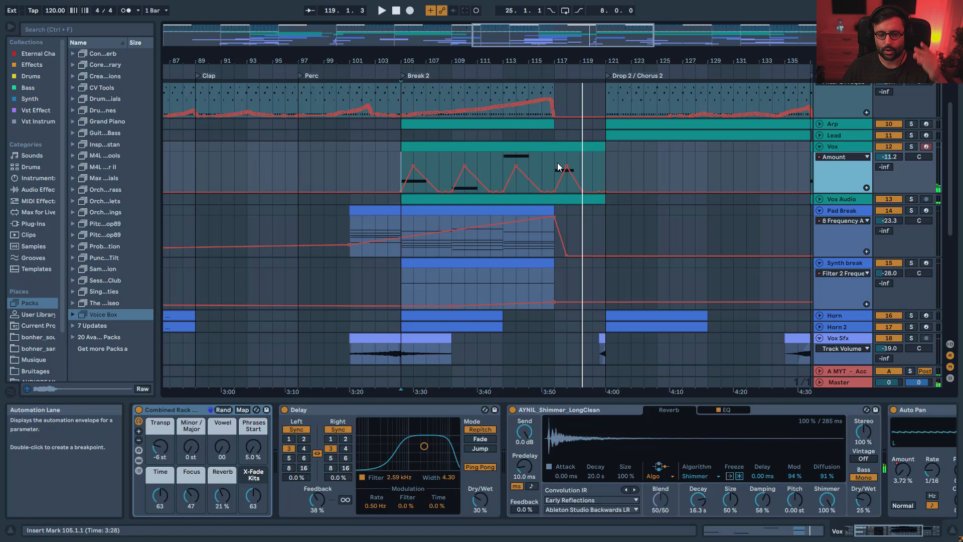
pyautogui.scroll(-1, 552, 205)
pyautogui.scroll(3, 537, 206)
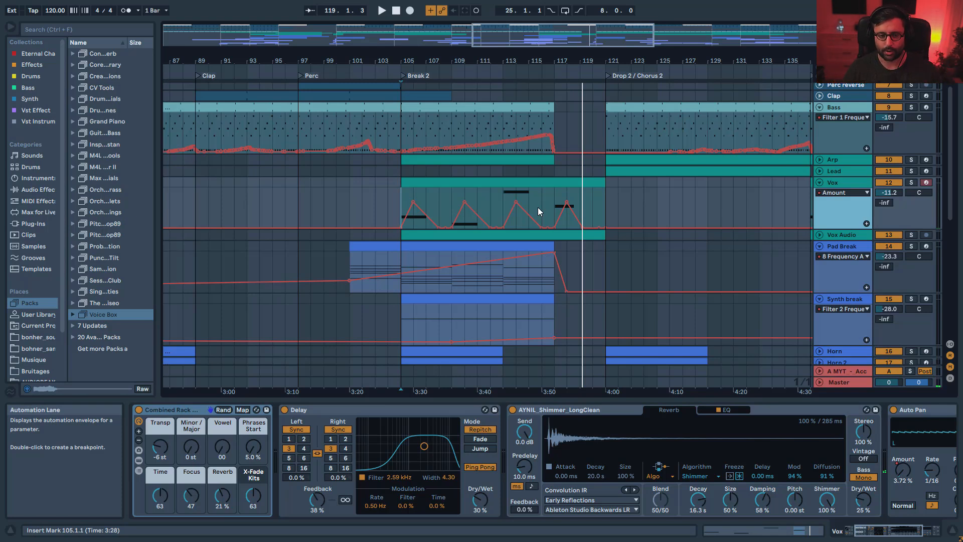
pyautogui.scroll(2, 552, 240)
pyautogui.scroll(1, 521, 225)
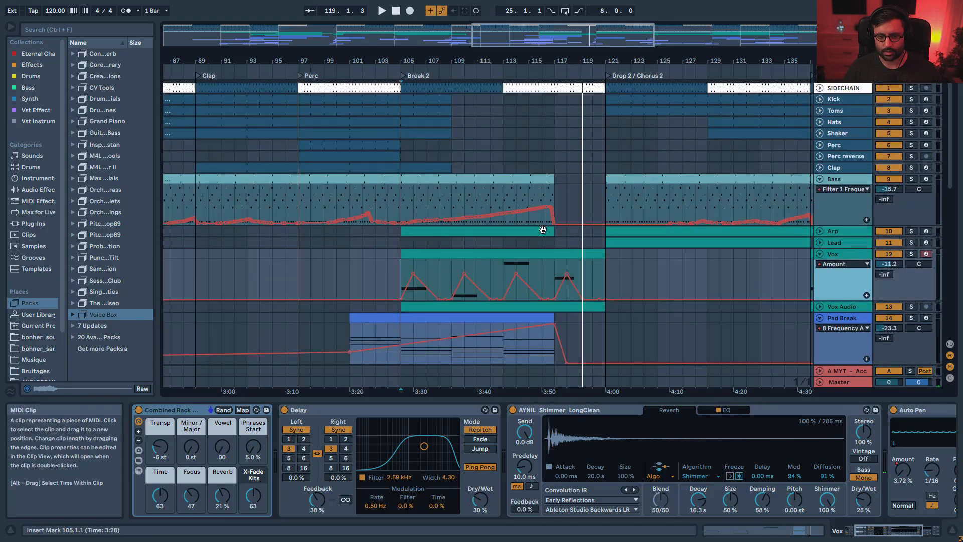
# - Play the end of Break 2 from bar 113 toward Drop 2, folding all tracks during playback
pyautogui.click(501, 200)
pyautogui.press('space')
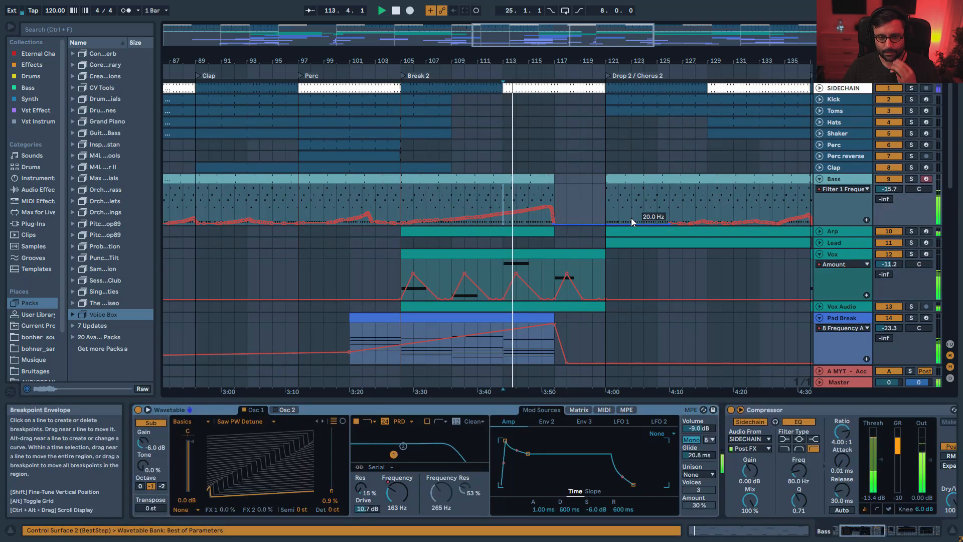
pyautogui.scroll(-6, 630, 217)
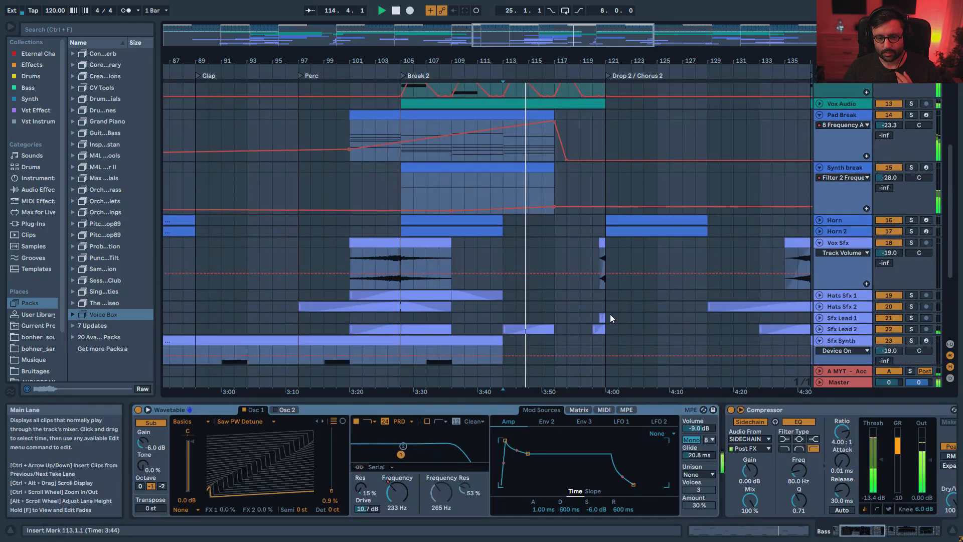
pyautogui.scroll(-1, 615, 312)
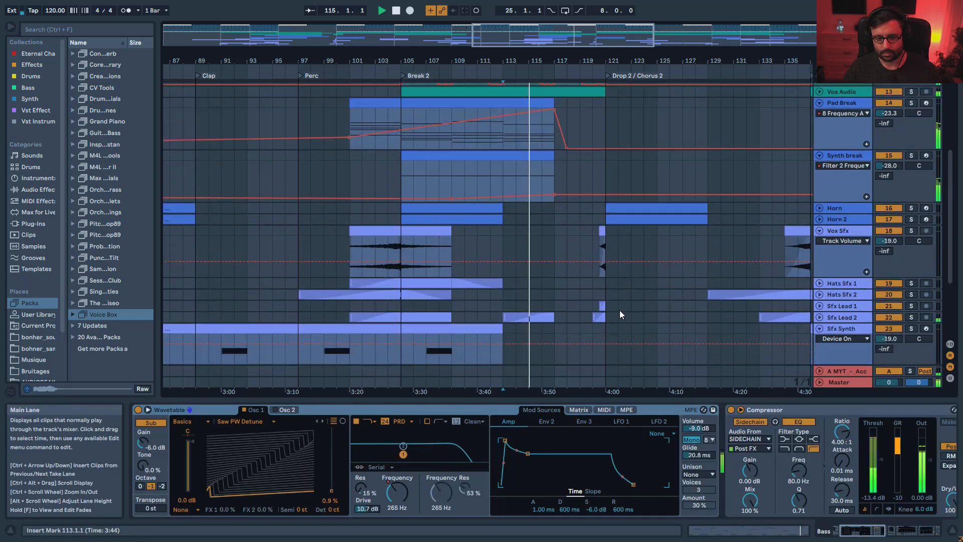
pyautogui.keyDown('alt'); pyautogui.click(820, 158); pyautogui.keyUp('alt')
pyautogui.scroll(5, 726, 199)
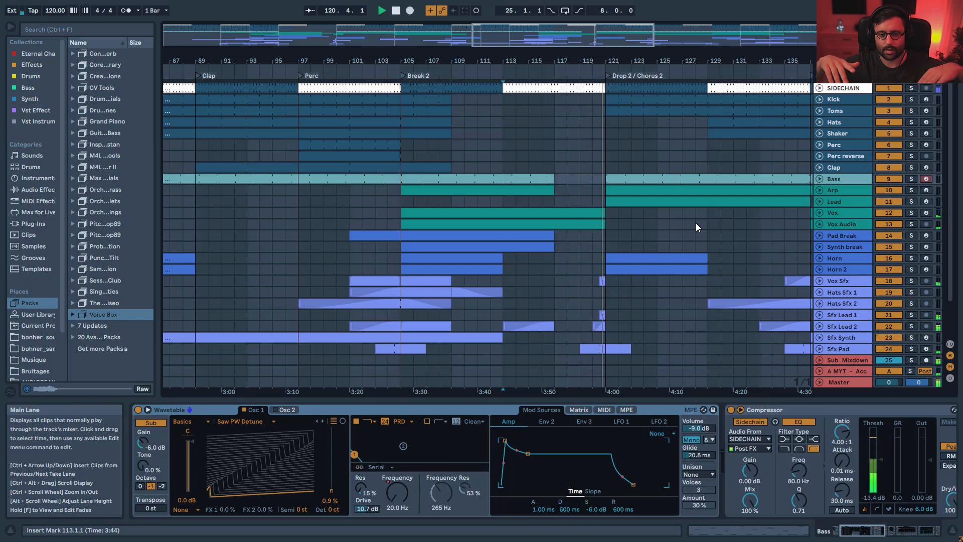
# - Stop playback and inspect the Sfx Lead 2, Sfx Lead 1 and Vox Sfx transition clips just before bar 121
pyautogui.moveTo(607, 61); pyautogui.dragTo(567, 156)
pyautogui.press('space')
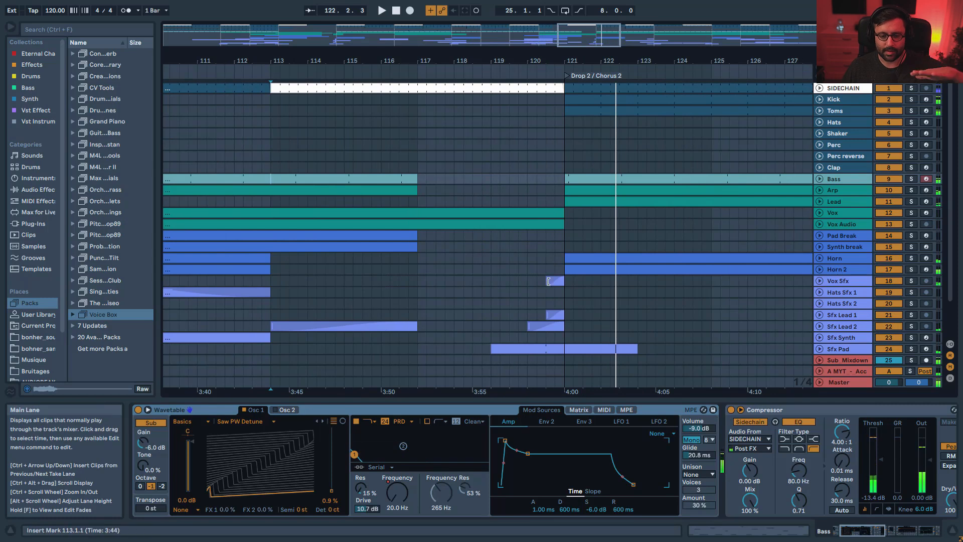
pyautogui.click(819, 327)
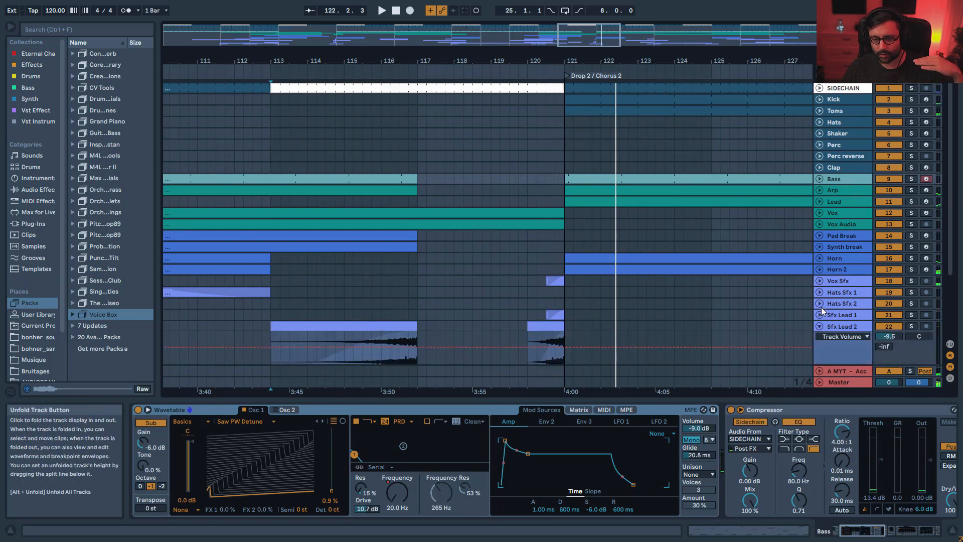
pyautogui.click(820, 313)
pyautogui.click(820, 282)
pyautogui.click(820, 282)
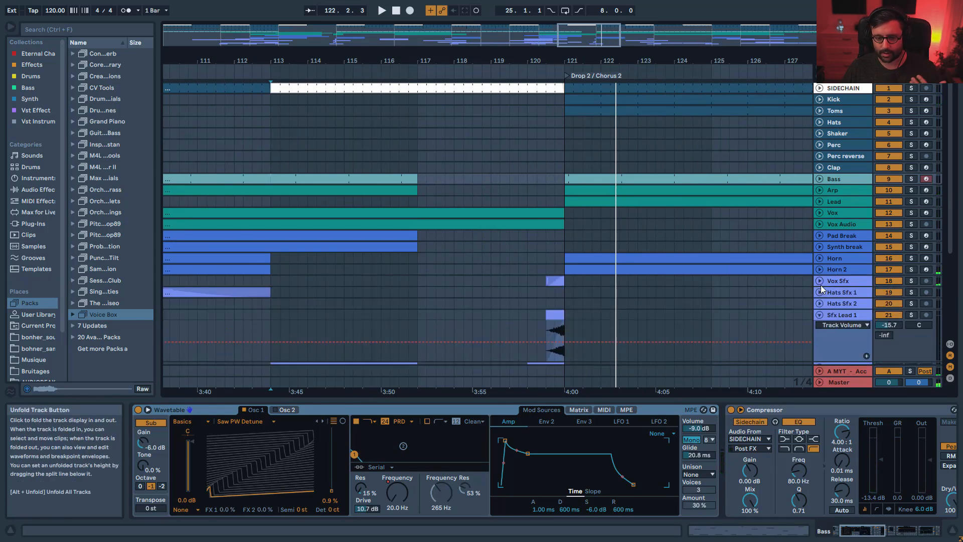
pyautogui.click(819, 314)
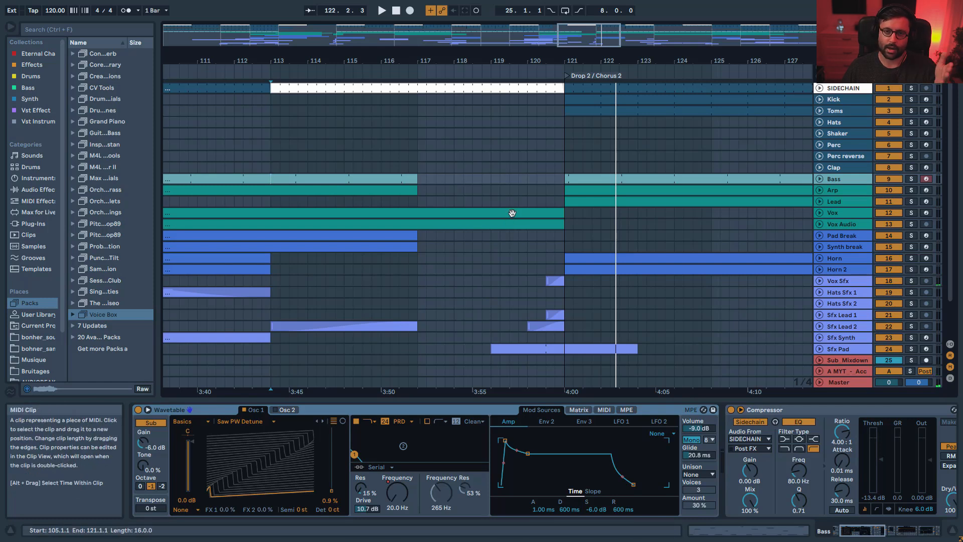
# - Unfold the Lead track and play Drop 2 / Chorus 2 from bar 121 to review its automation lanes
pyautogui.click(565, 246)
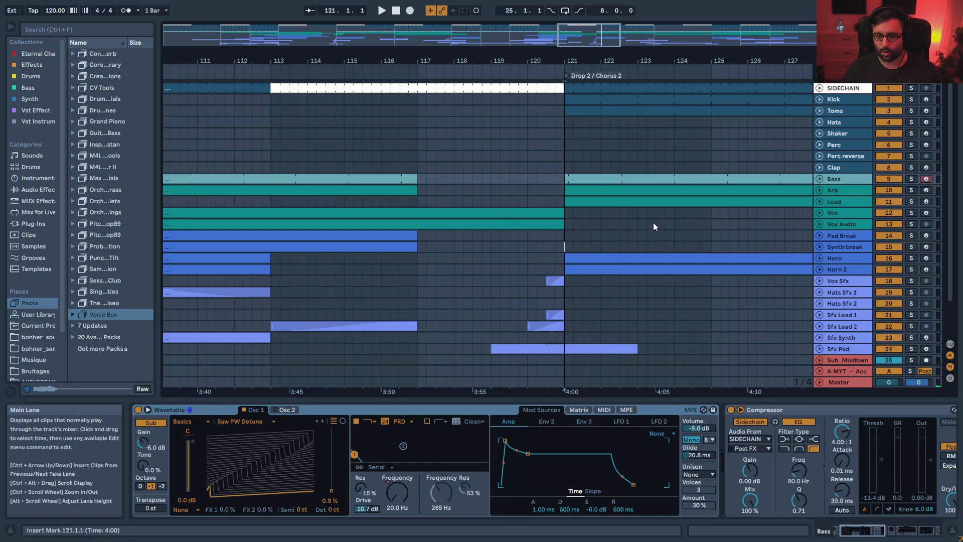
pyautogui.click(819, 202)
pyautogui.moveTo(580, 48); pyautogui.dragTo(574, 49)
pyautogui.scroll(-3, 501, 286)
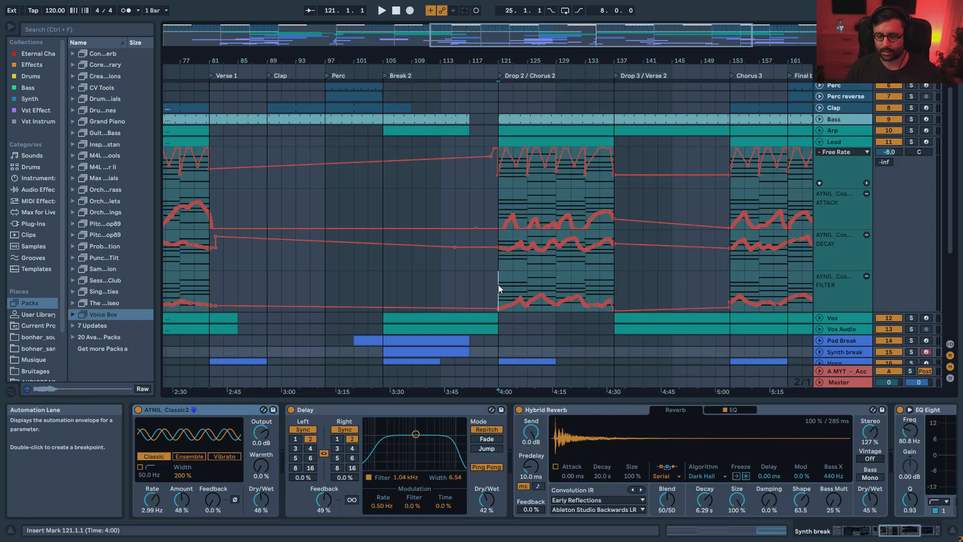
pyautogui.press('space')
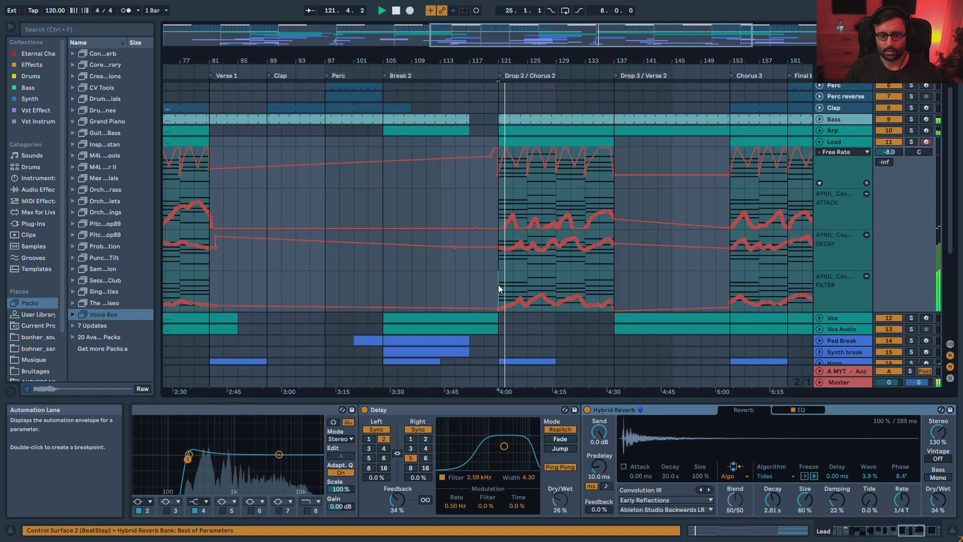
pyautogui.scroll(3, 498, 289)
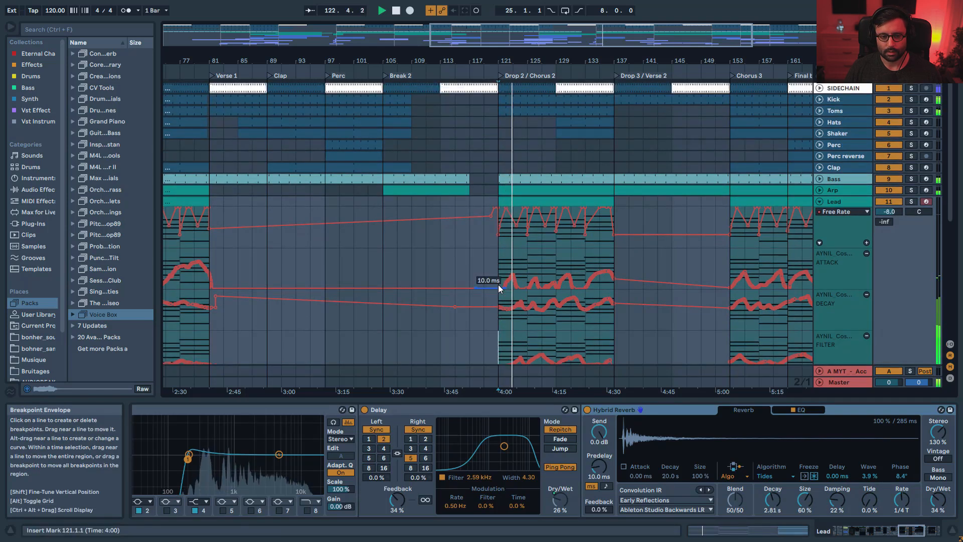
pyautogui.scroll(-4, 533, 190)
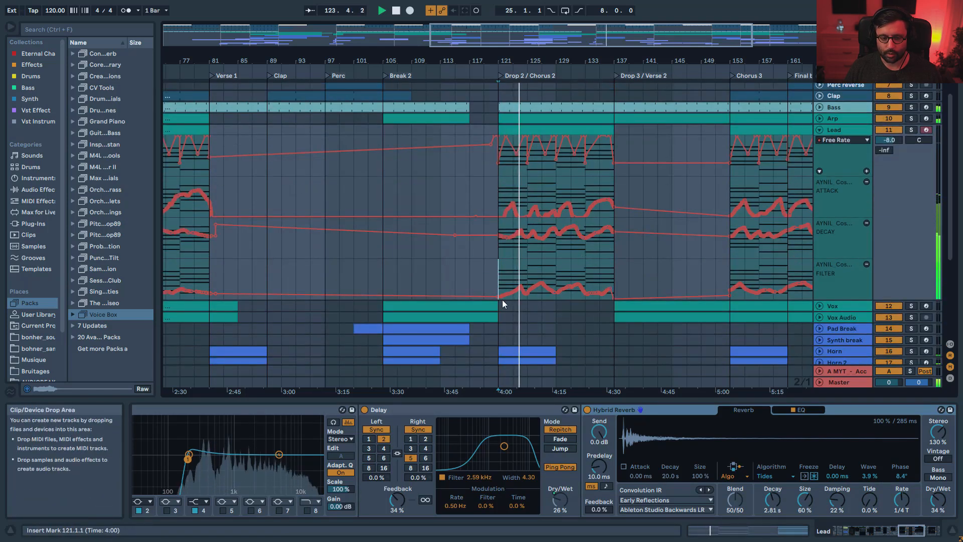
# - Solo the Lead track during Drop 2 playback, and un-solo it to return to the full mix
pyautogui.click(912, 130)
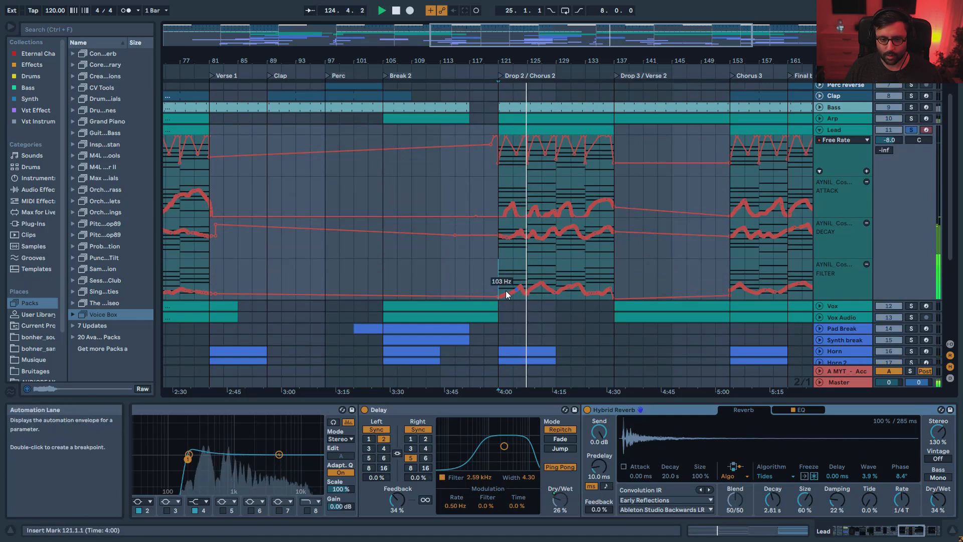
pyautogui.click(912, 130)
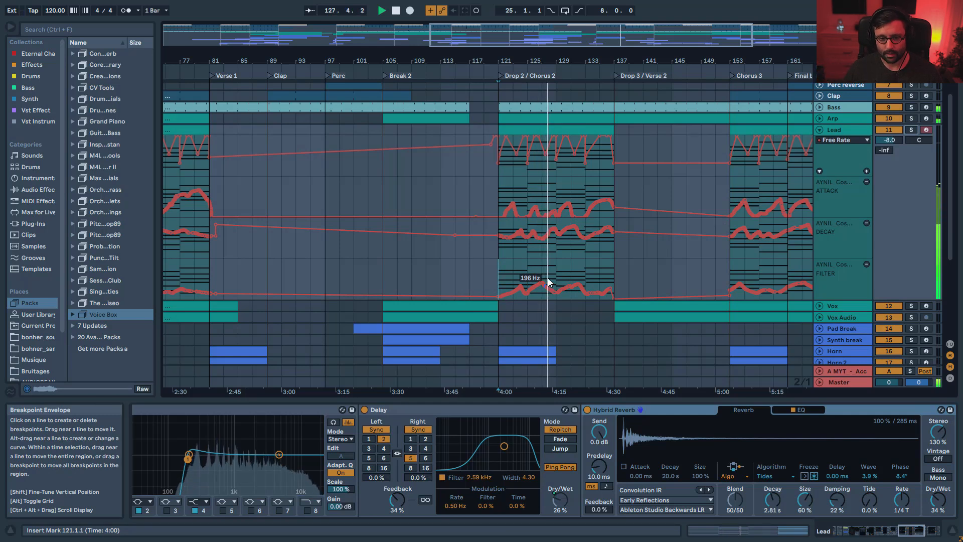
pyautogui.scroll(3, 604, 270)
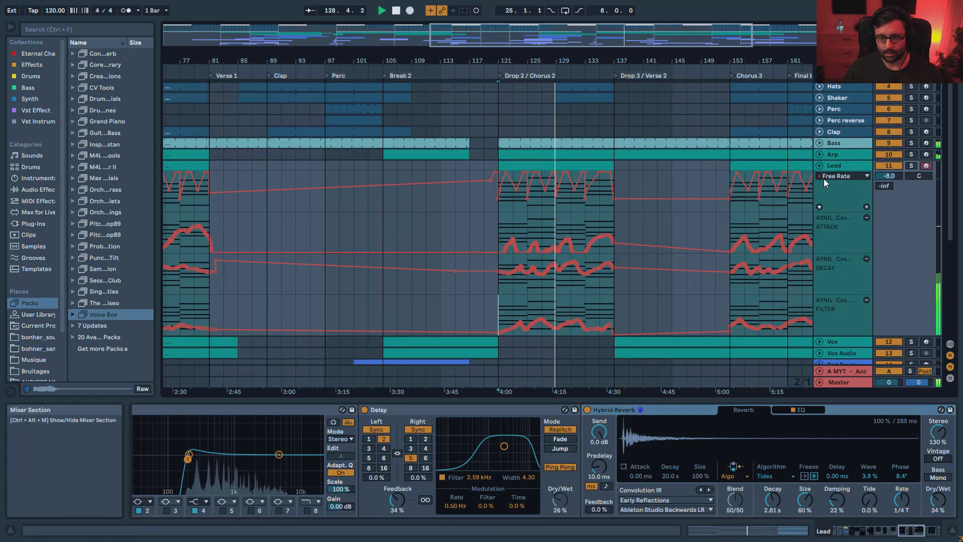
# - Review the drum, Lead, horn and effects tracks during Drop 2 / Chorus 2 playback up to the Drop 3 / Verse 2 transition
pyautogui.scroll(3, 712, 170)
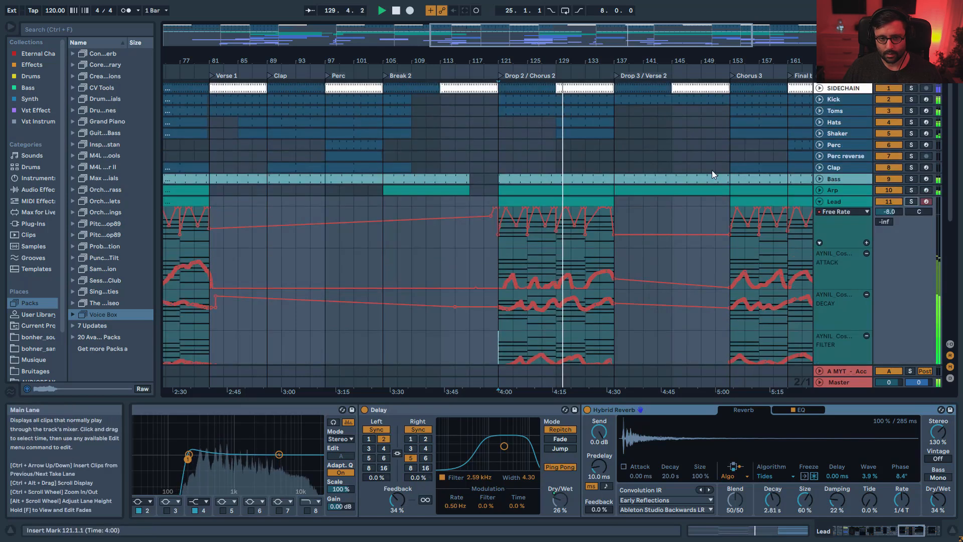
pyautogui.moveTo(586, 35); pyautogui.dragTo(584, 50)
pyautogui.scroll(-4, 720, 250)
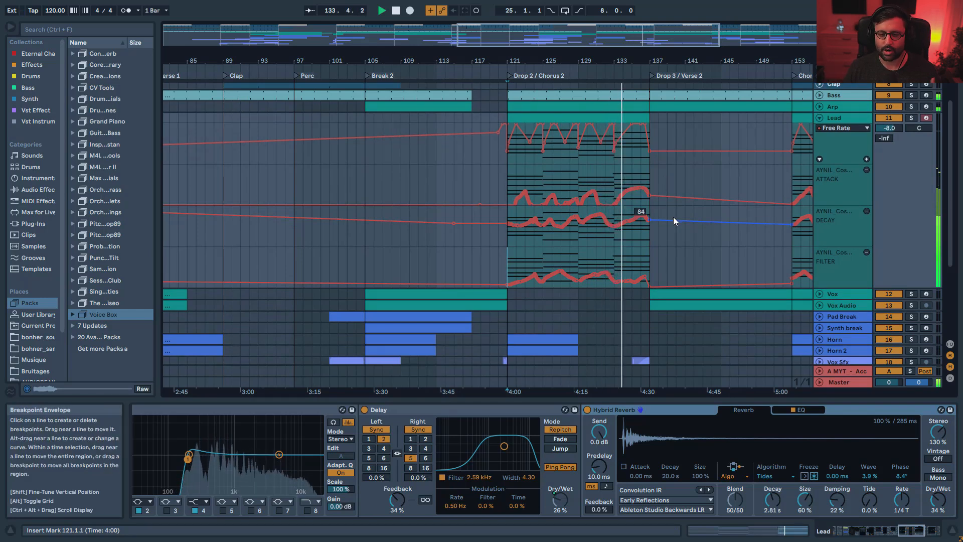
pyautogui.moveTo(593, 46); pyautogui.dragTo(617, 47)
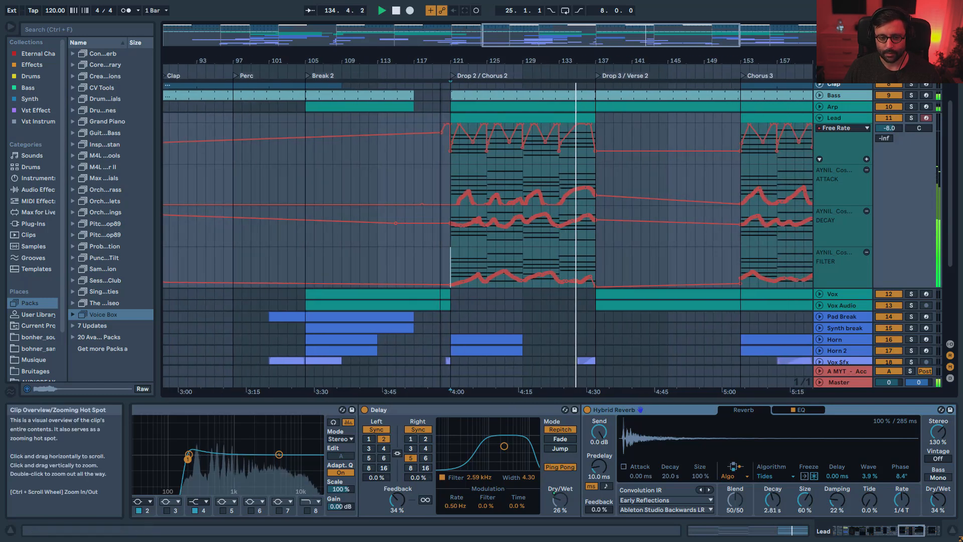
pyautogui.scroll(-3, 670, 255)
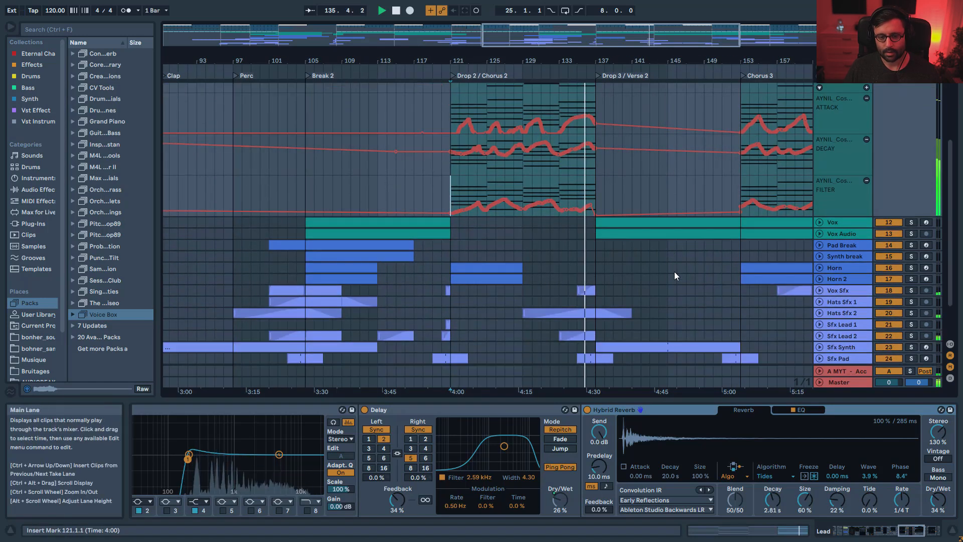
pyautogui.scroll(4, 674, 271)
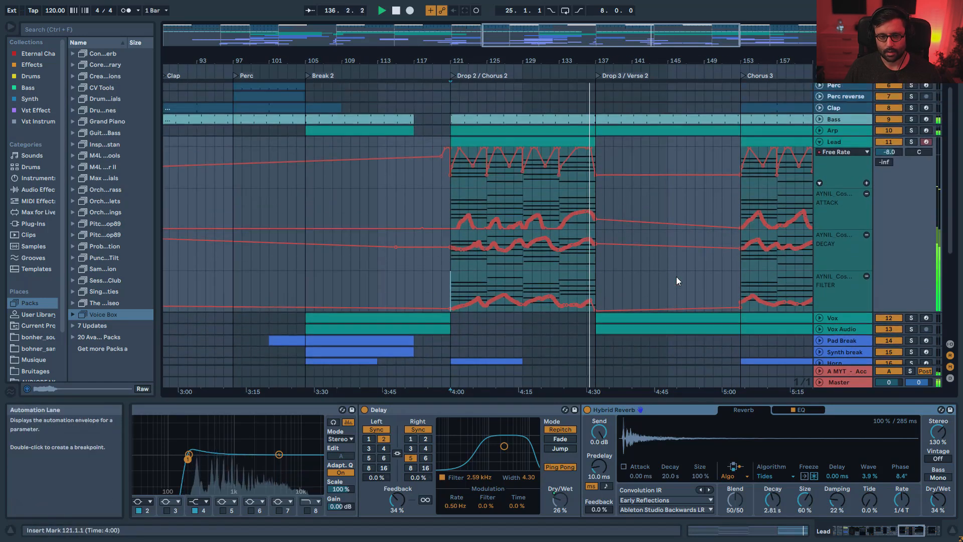
# - Unfold the Vox track and stop playback just after Drop 3 / Verse 2 begins
pyautogui.click(819, 318)
pyautogui.scroll(3, 720, 264)
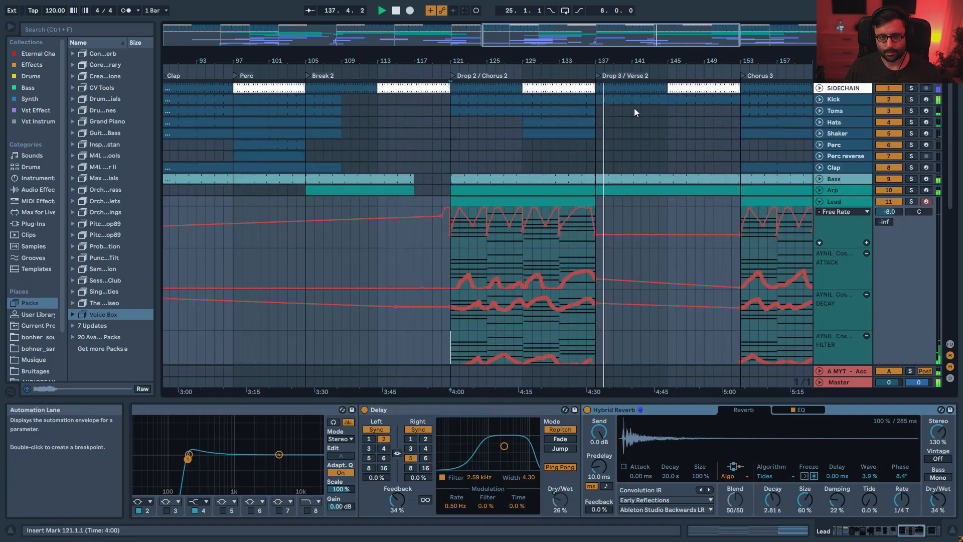
pyautogui.moveTo(598, 46); pyautogui.dragTo(597, 44)
pyautogui.press('space')
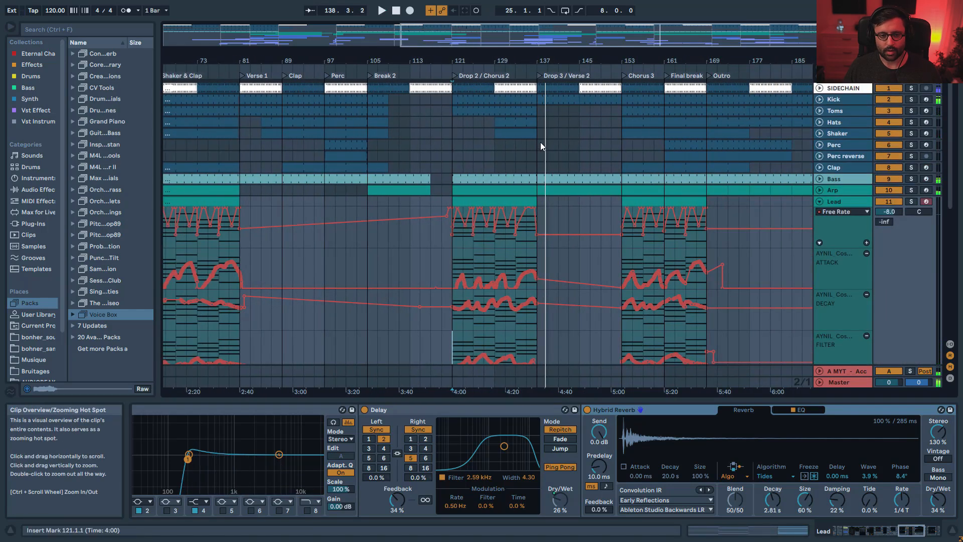
# - Inspect the Perc, Shaker and Perc reverse tracks between Drop 2 / Chorus 2 and the start of Drop 3 / Verse 2
pyautogui.click(483, 145)
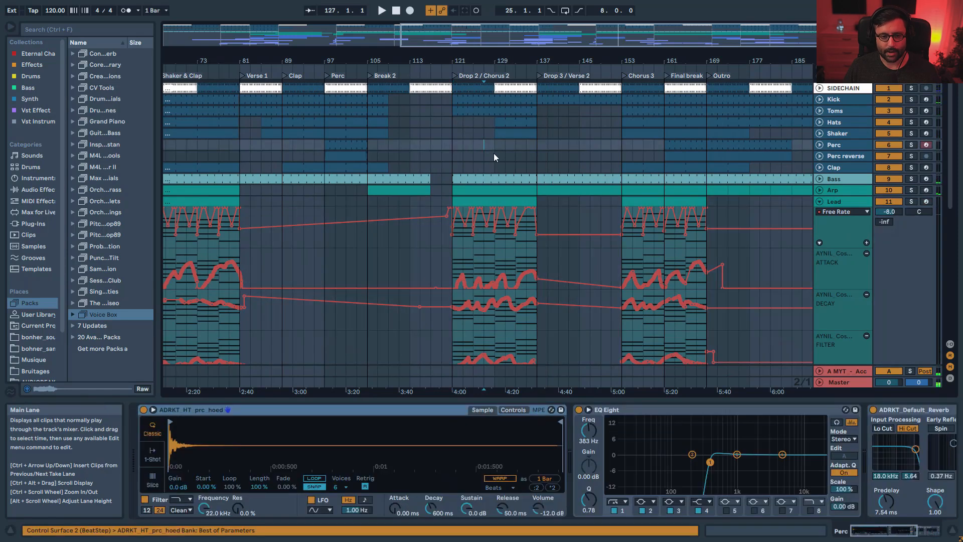
pyautogui.click(507, 133)
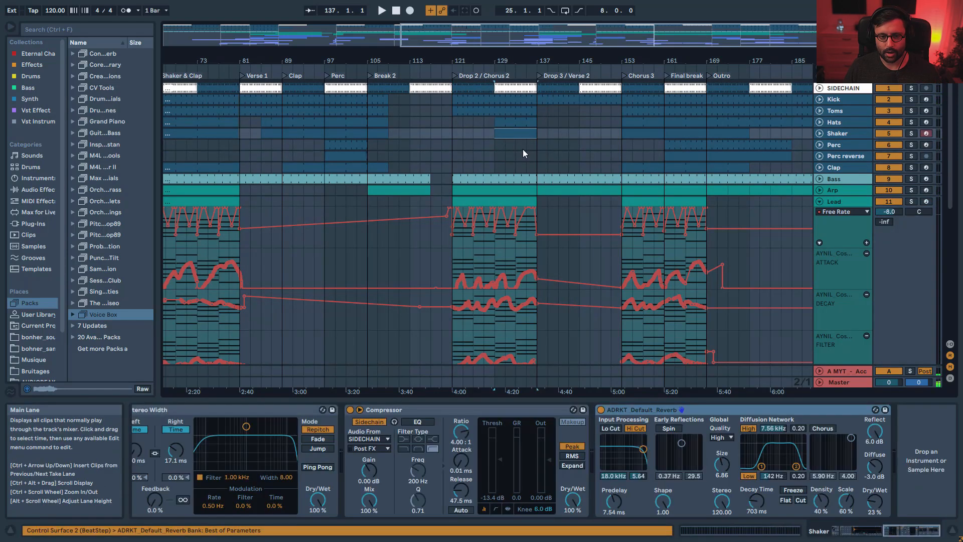
pyautogui.click(534, 154)
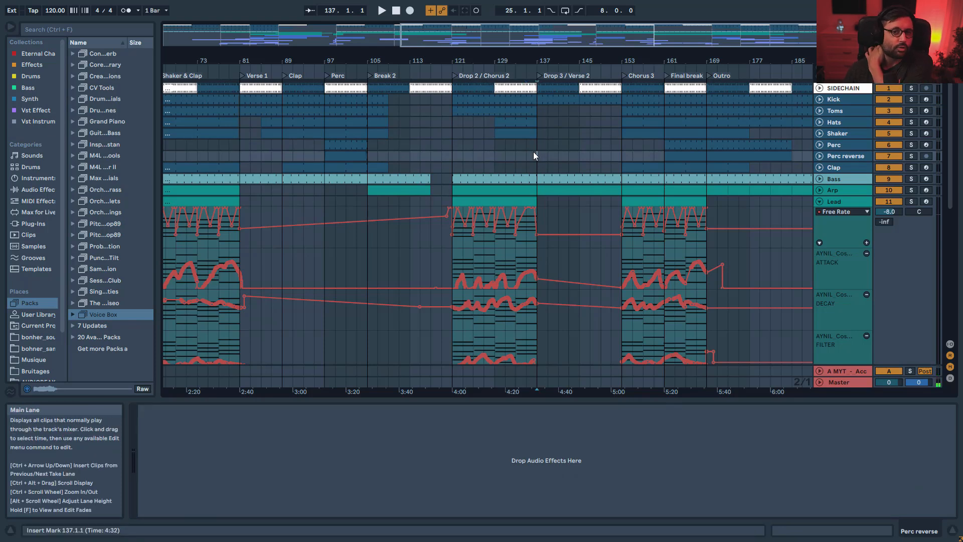
pyautogui.scroll(-1, 566, 192)
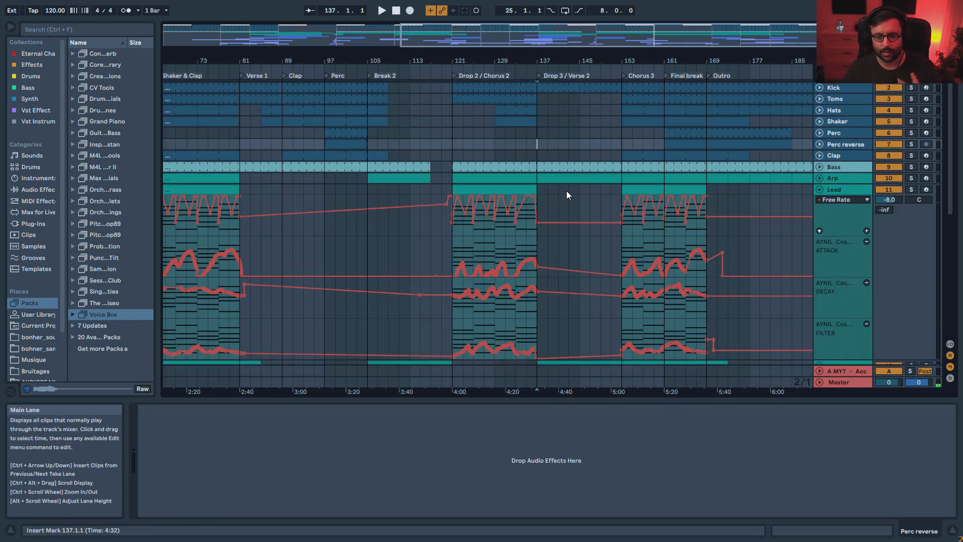
# - Select the Lead clip in Drop 2 / Chorus 2, and the Vox clip starting at bar 137, to compare the two sections
pyautogui.click(527, 233)
pyautogui.scroll(-5, 574, 263)
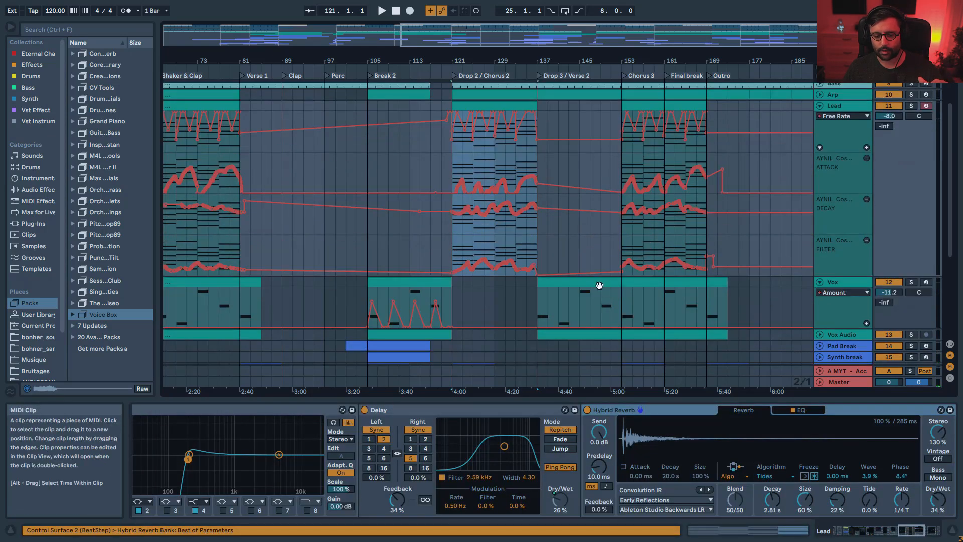
pyautogui.click(599, 286)
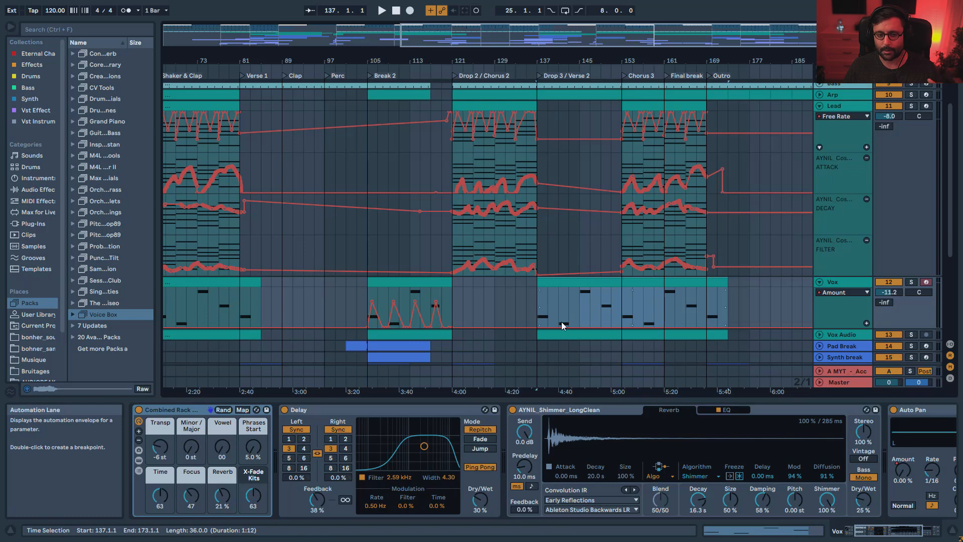
# - Play the opening of Drop 3 / Verse 2 from bar 137 on the Vox track and stop it to review the active tracks
pyautogui.scroll(2, 554, 328)
pyautogui.click(540, 344)
pyautogui.press('space')
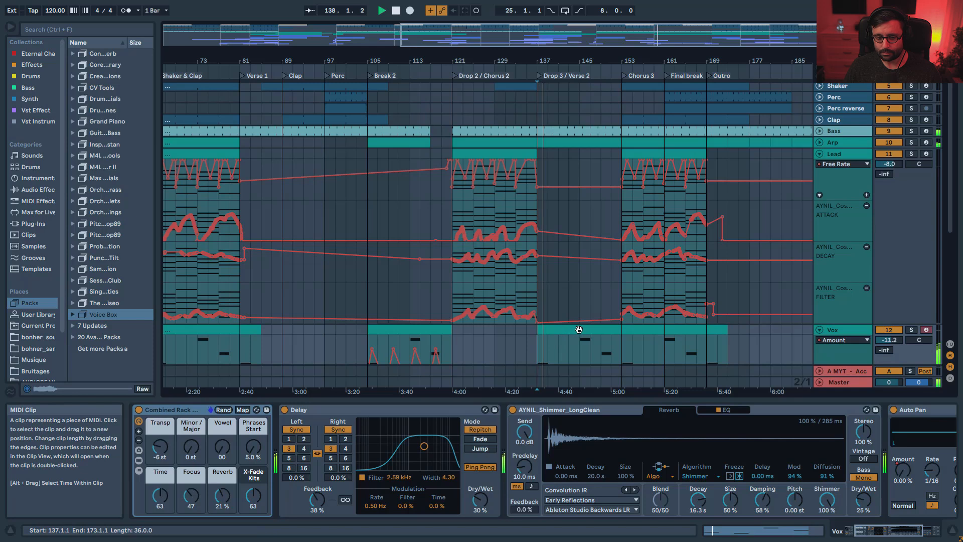
pyautogui.scroll(2, 582, 313)
pyautogui.press('space')
pyautogui.scroll(-4, 580, 320)
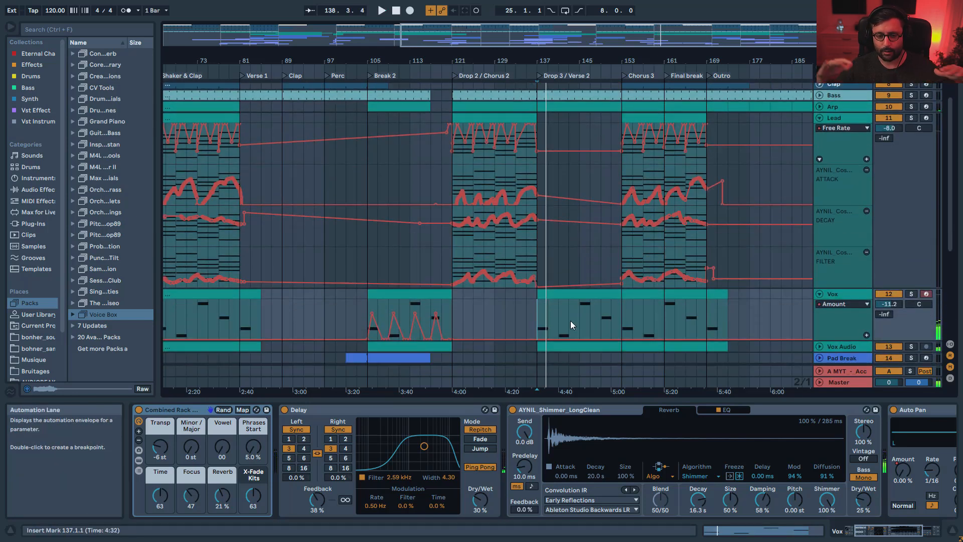
pyautogui.scroll(4, 570, 322)
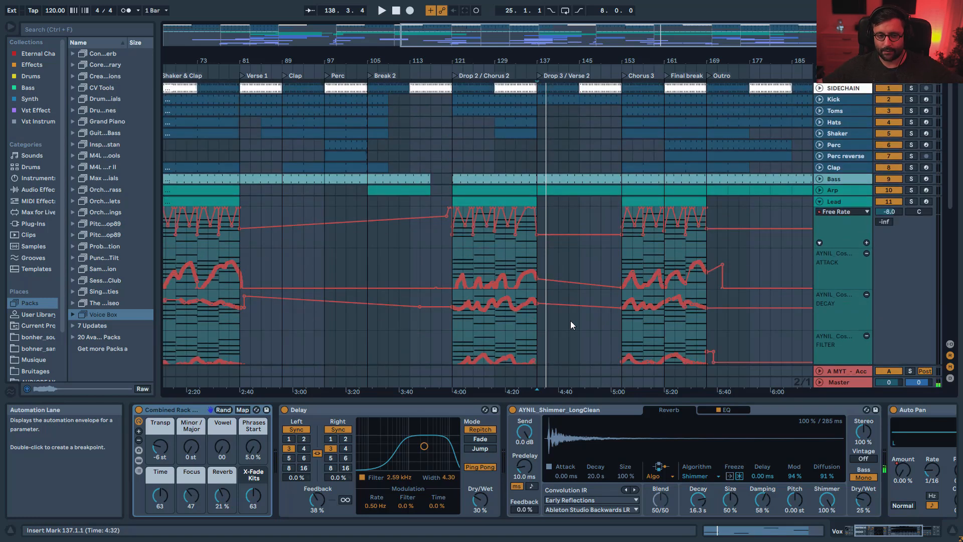
# - Start playback from bar 135, restart it from bar 133, and review the effects clips leading into Drop 3 / Verse 2
pyautogui.click(525, 256)
pyautogui.press('space')
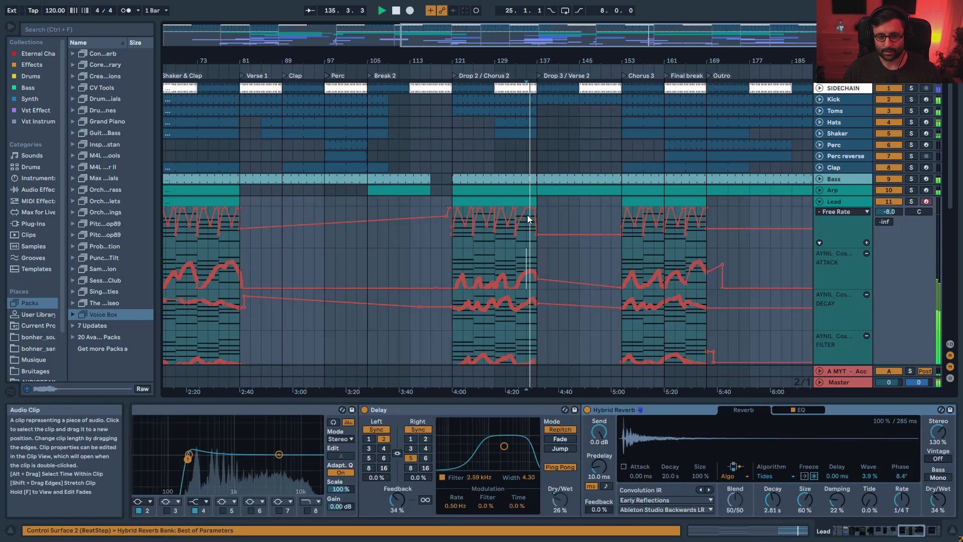
pyautogui.click(516, 241)
pyautogui.press('space')
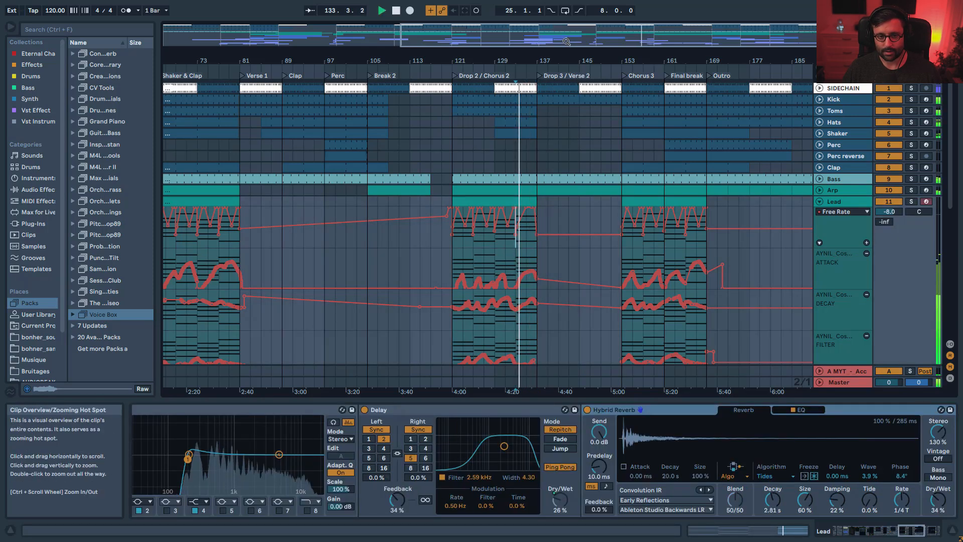
pyautogui.moveTo(626, 36); pyautogui.dragTo(626, 48)
pyautogui.scroll(-3, 615, 137)
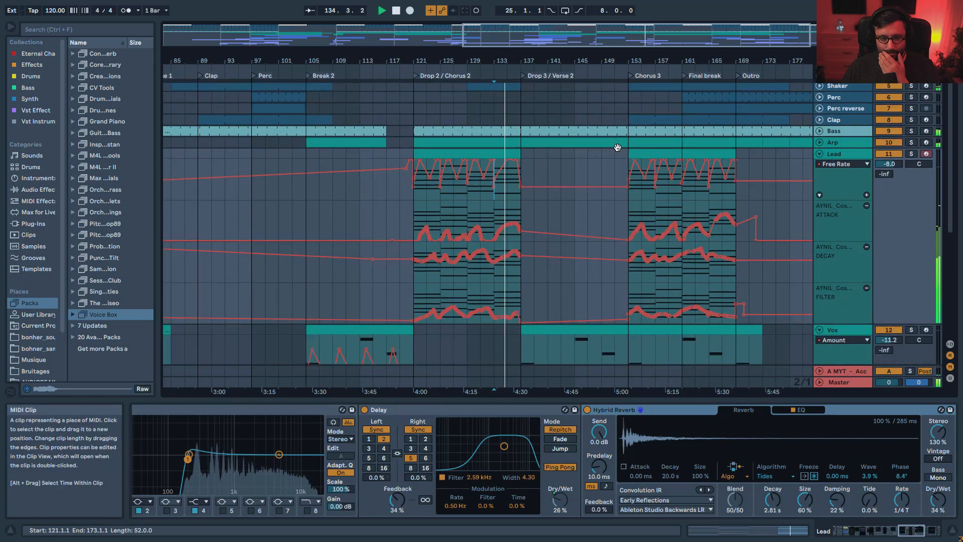
pyautogui.scroll(-5, 662, 215)
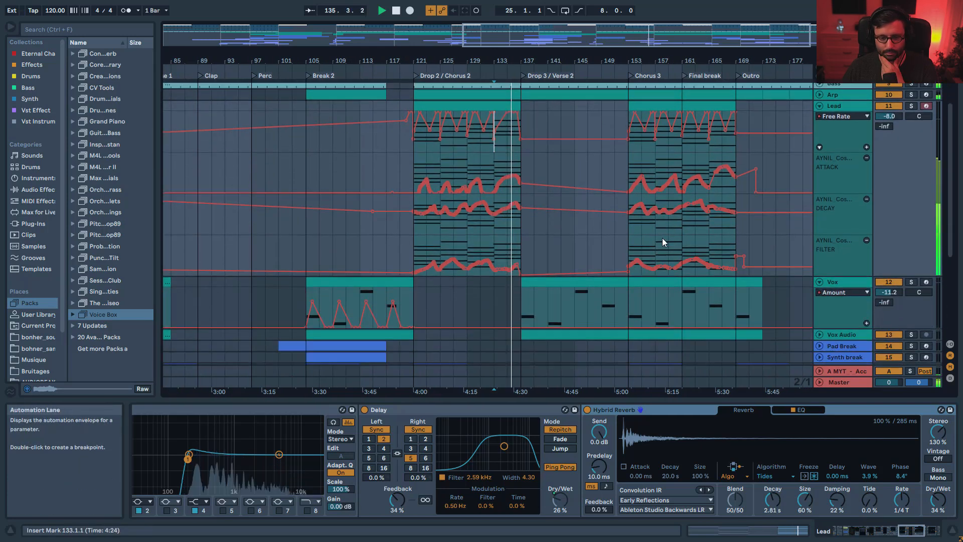
pyautogui.scroll(-8, 664, 242)
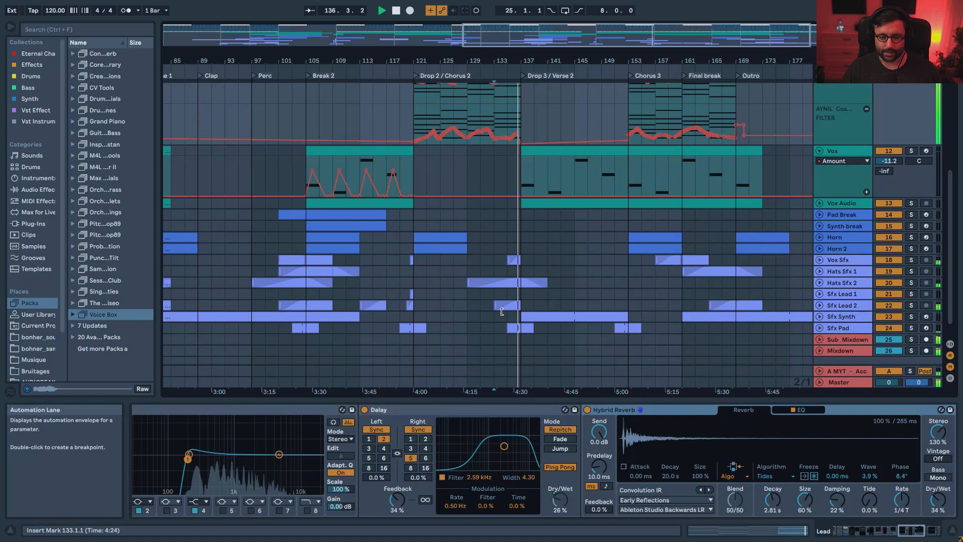
# - Fold all tracks during Drop 3 / Verse 2 playback and unfold the Mixdown track to check its Device On automation
pyautogui.keyDown('alt'); pyautogui.click(821, 153); pyautogui.keyUp('alt')
pyautogui.scroll(4, 813, 191)
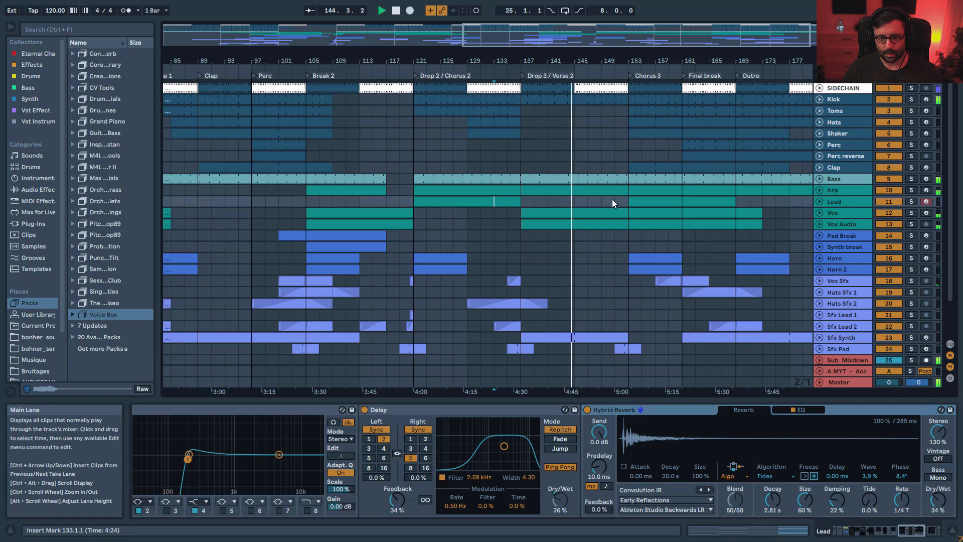
pyautogui.scroll(-3, 841, 305)
pyautogui.click(819, 332)
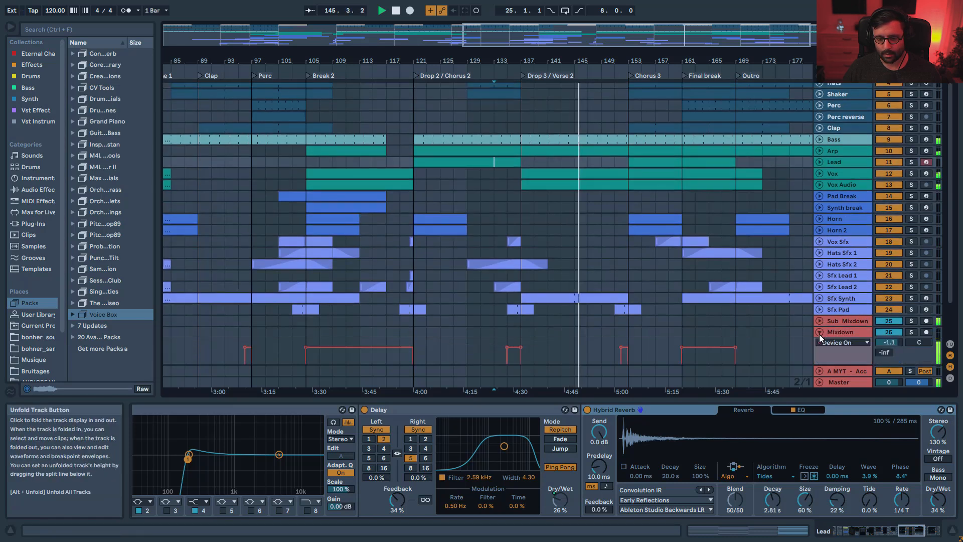
pyautogui.scroll(-3, 820, 332)
pyautogui.scroll(6, 645, 297)
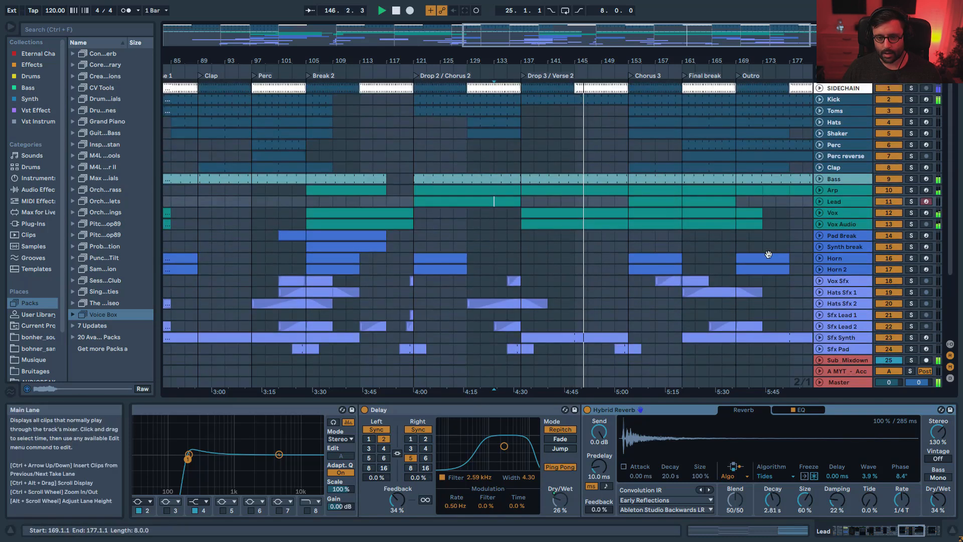
# - Unfold the Lead track and follow playback from Drop 3 / Verse 2 into Chorus 3, reviewing the Lead, effects and Mixdown lanes
pyautogui.click(820, 201)
pyautogui.scroll(-4, 716, 231)
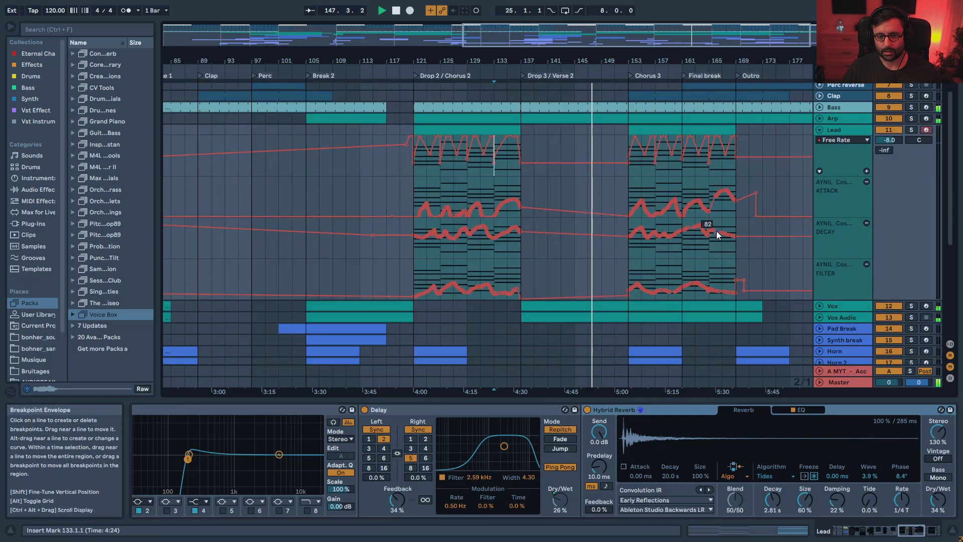
pyautogui.scroll(-5, 648, 314)
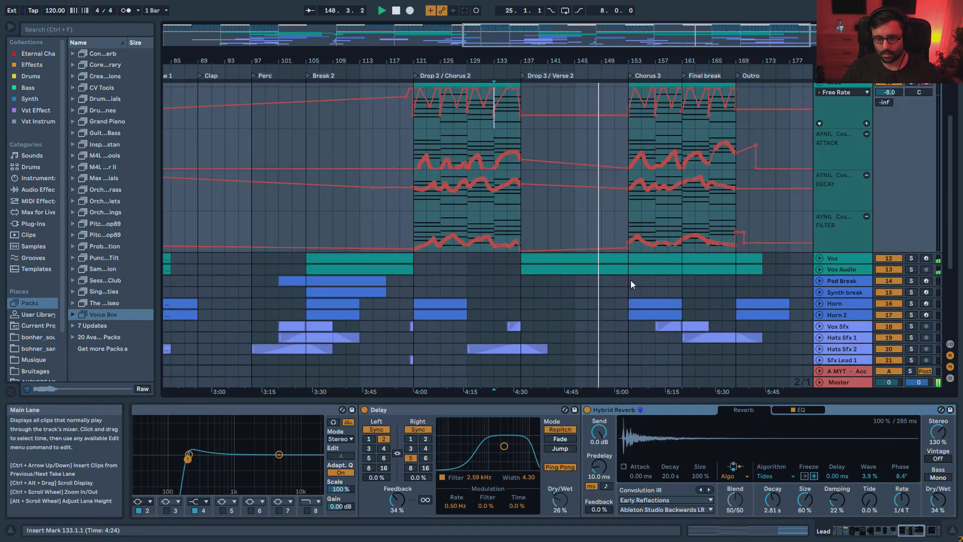
pyautogui.moveTo(577, 36); pyautogui.dragTo(613, 56)
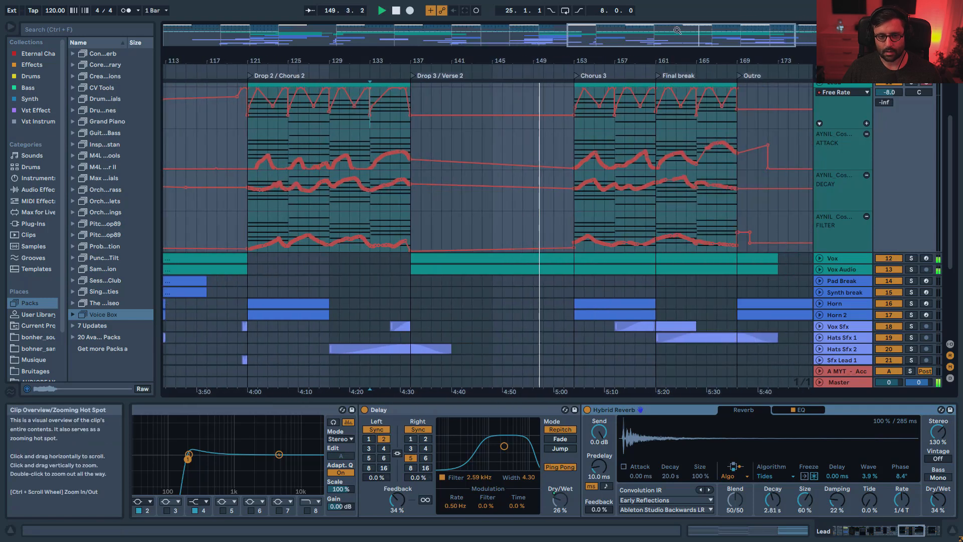
pyautogui.scroll(2, 648, 142)
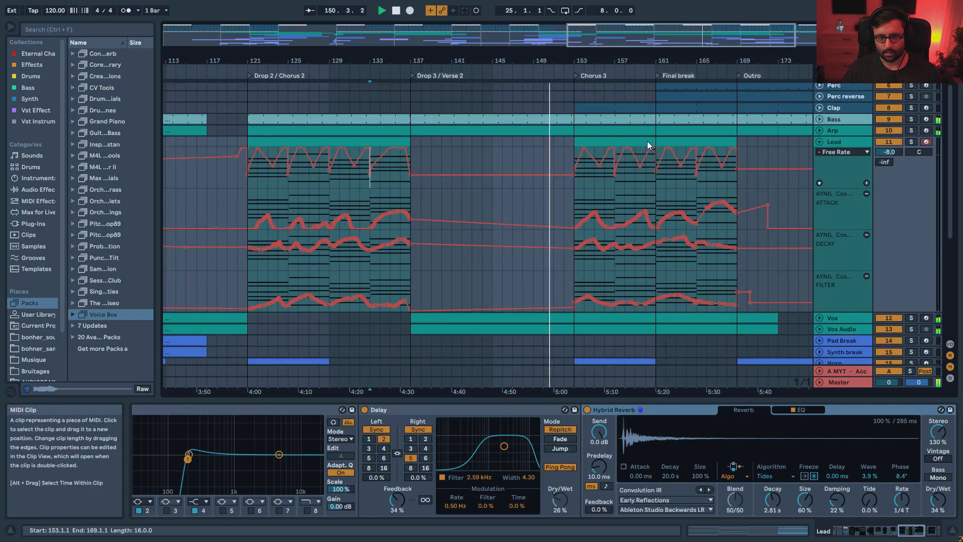
pyautogui.scroll(-6, 647, 143)
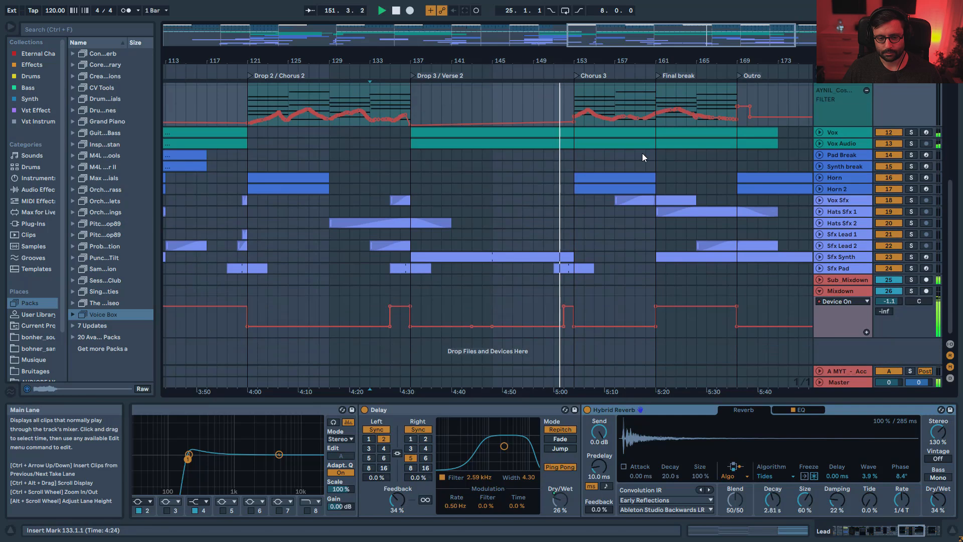
pyautogui.scroll(4, 642, 153)
pyautogui.scroll(5, 641, 155)
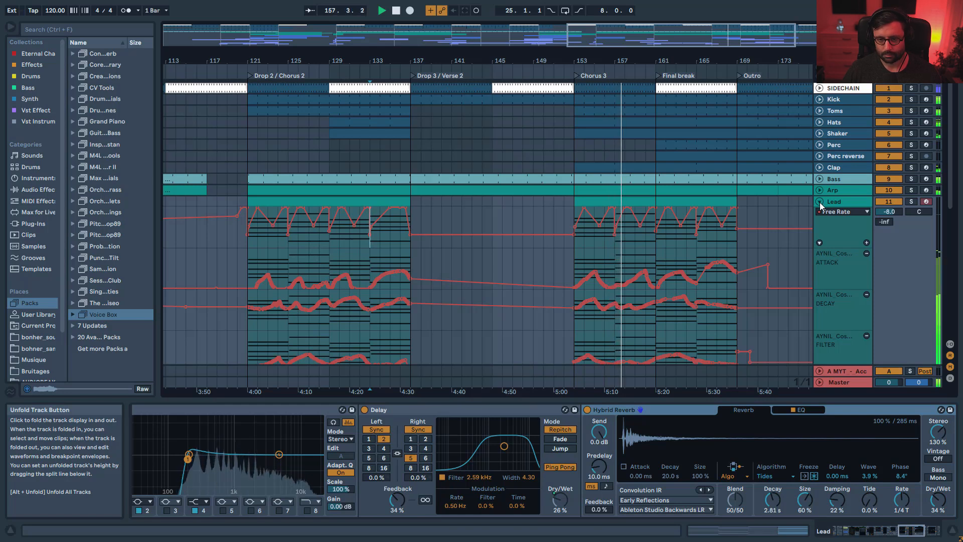
# - Solo the Lead track during Chorus 3 playback, and un-solo it to return to the full mix
pyautogui.click(906, 200)
pyautogui.scroll(-2, 637, 294)
pyautogui.scroll(-2, 934, 141)
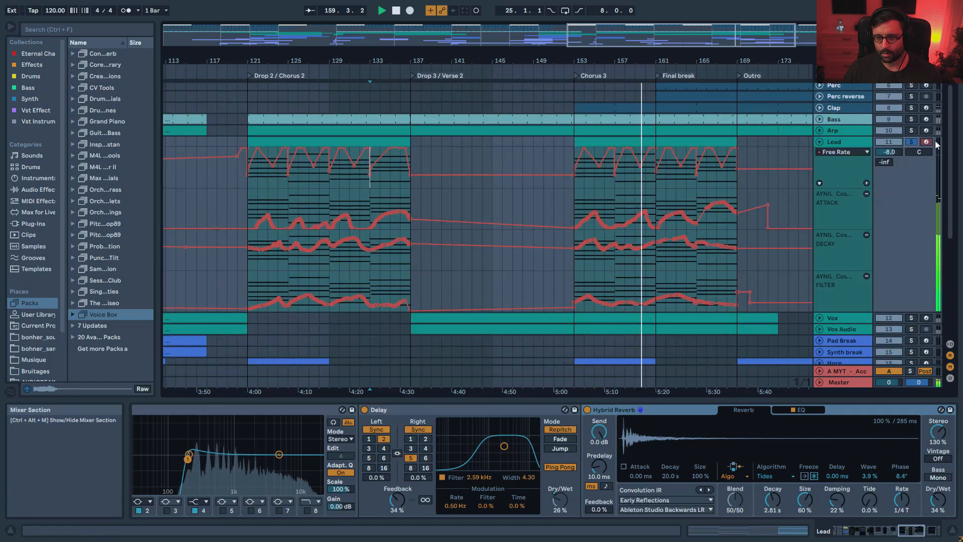
pyautogui.click(911, 142)
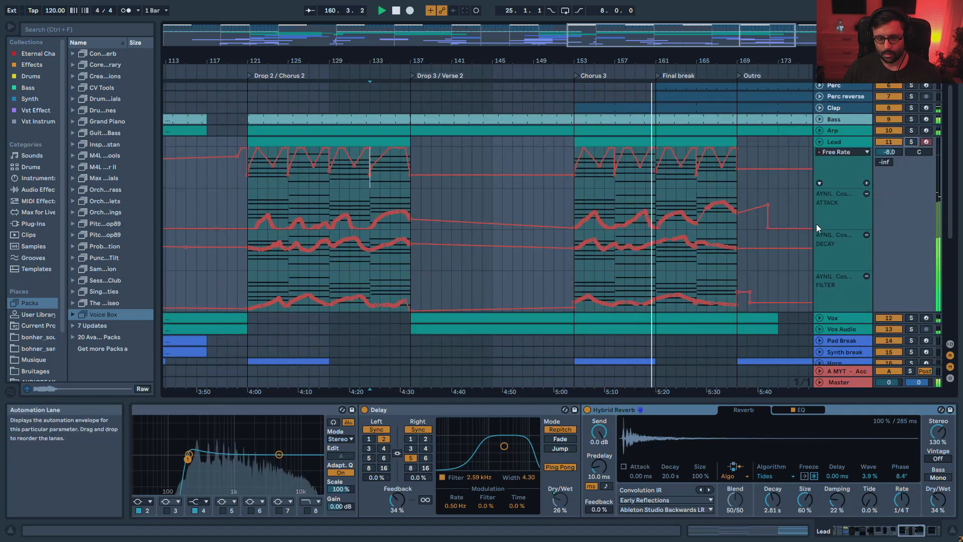
# - Follow playback through the Final break toward the Outro, reviewing the drum tracks and Lead automation lanes
pyautogui.scroll(3, 779, 230)
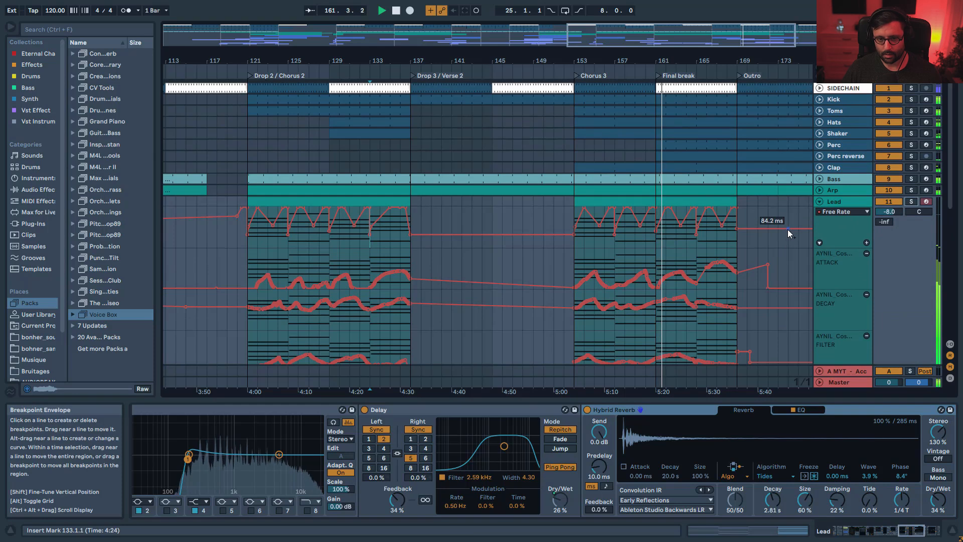
pyautogui.moveTo(724, 39); pyautogui.dragTo(736, 195)
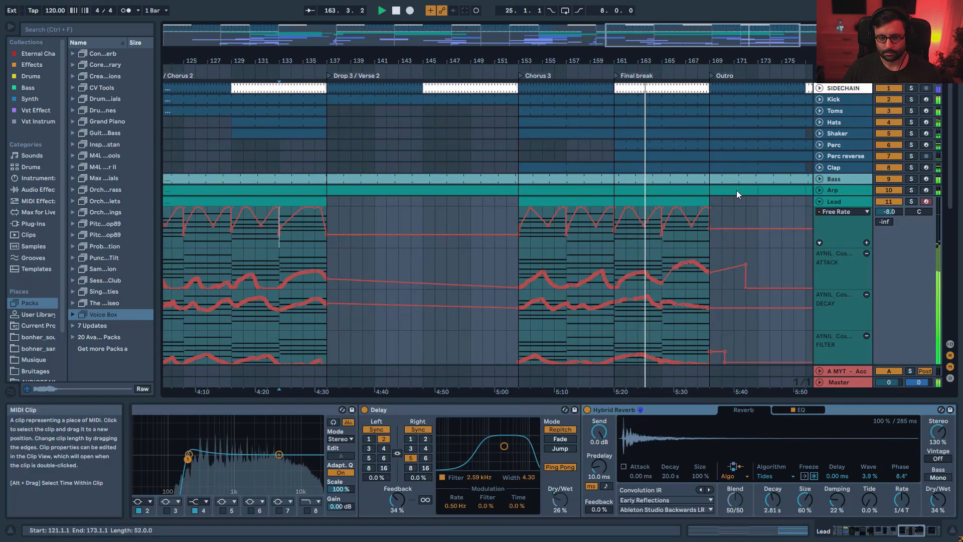
pyautogui.scroll(-4, 736, 190)
pyautogui.scroll(2, 726, 170)
pyautogui.moveTo(707, 39); pyautogui.dragTo(708, 7)
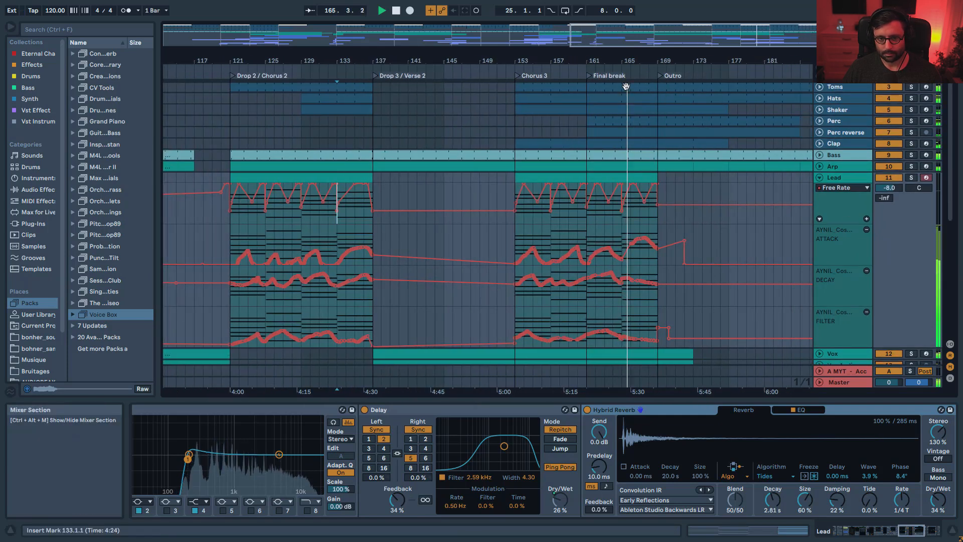
# - Follow playback from the Final break into the Outro, reviewing the drum and Lead lanes, and stop playback
pyautogui.moveTo(634, 38); pyautogui.dragTo(657, 49)
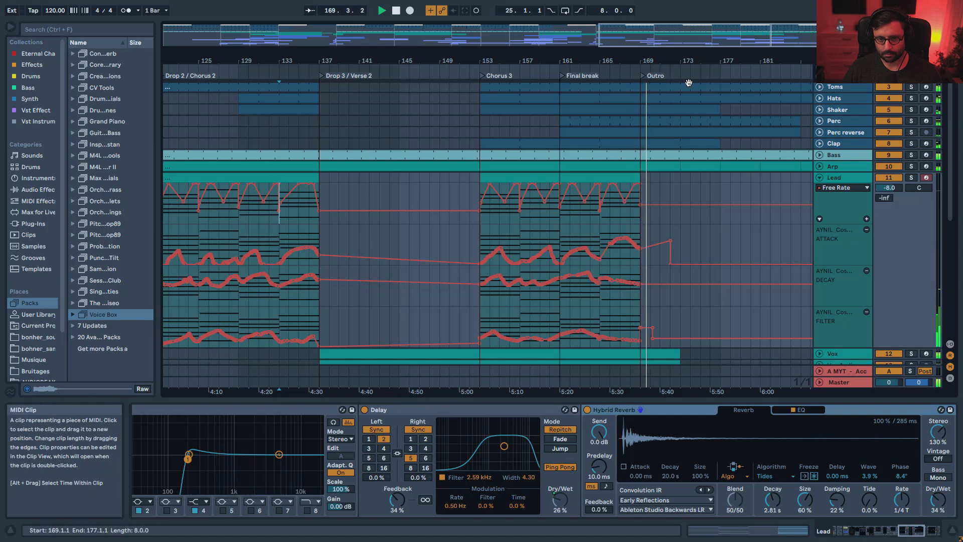
pyautogui.scroll(-3, 715, 197)
pyautogui.scroll(5, 723, 198)
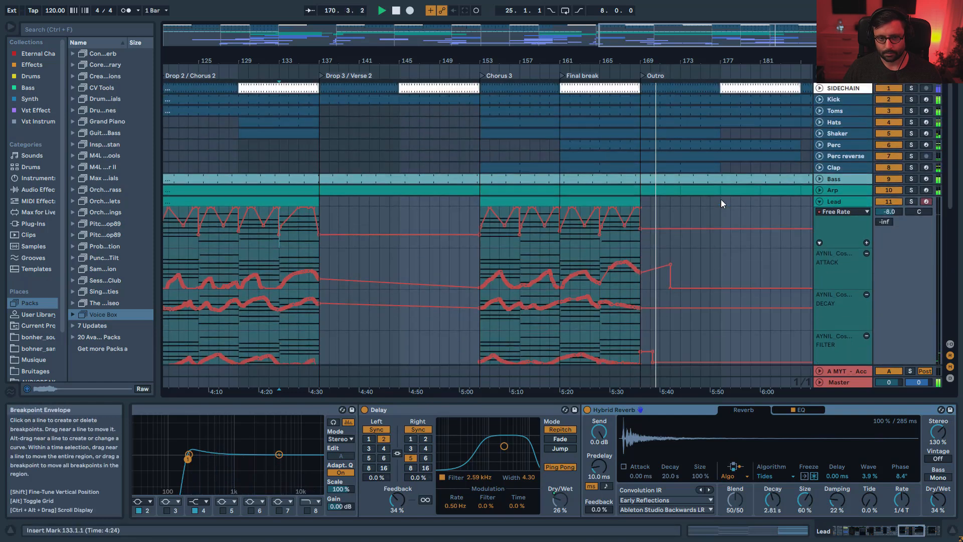
pyautogui.press('space')
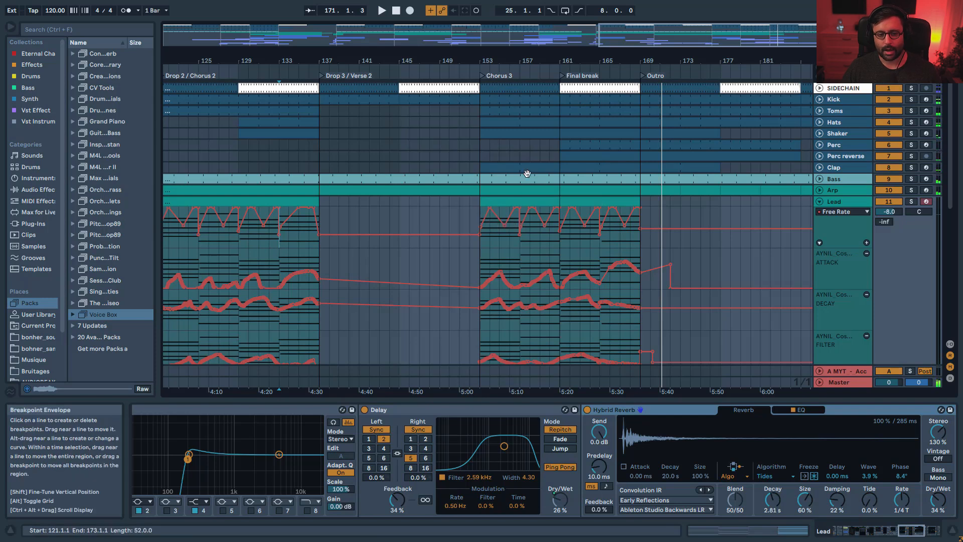
# - Select the Lead clip spanning Chorus 3 and the Final break, and replay the transition from bar 166 while reviewing the Lead, vocal and effects tracks
pyautogui.click(536, 202)
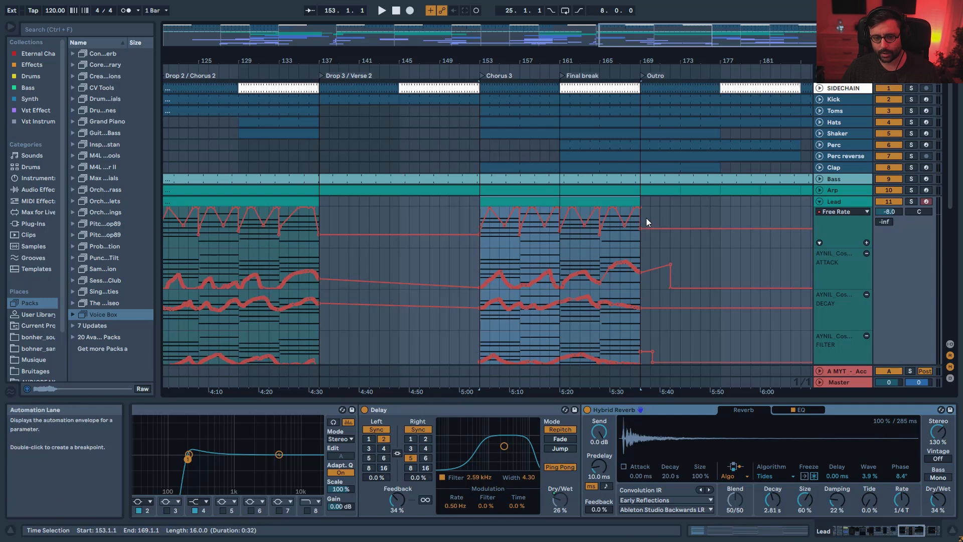
pyautogui.click(563, 247)
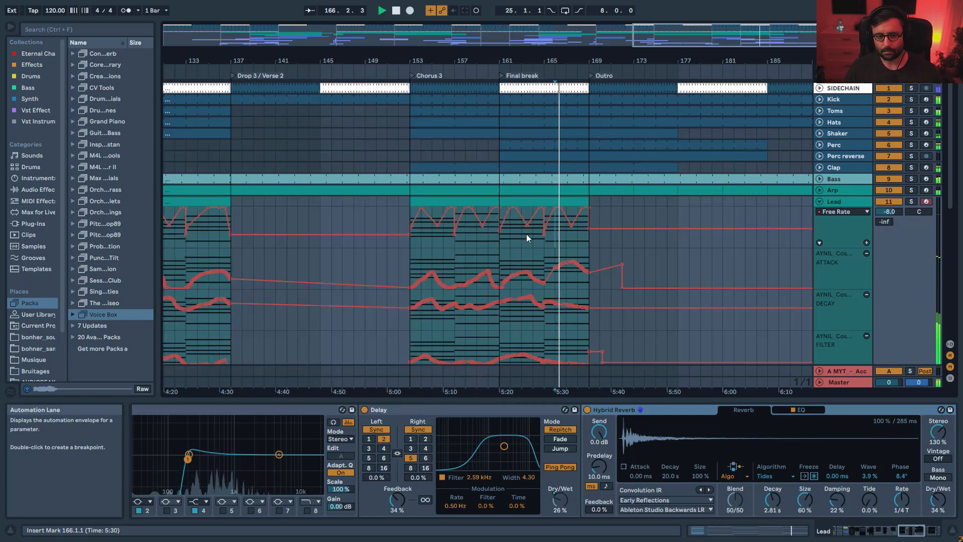
pyautogui.scroll(-3, 665, 196)
pyautogui.scroll(-3, 665, 194)
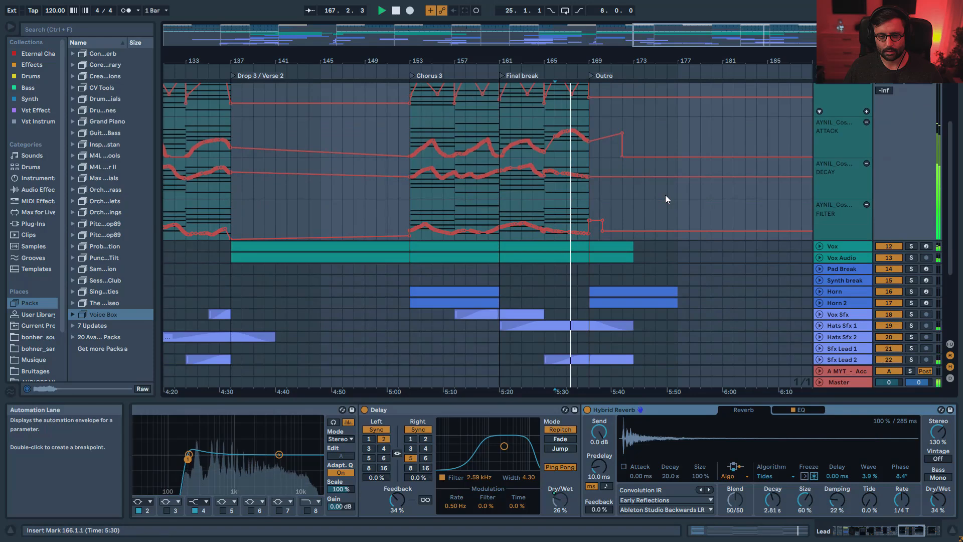
pyautogui.scroll(5, 665, 196)
pyautogui.scroll(-2, 754, 257)
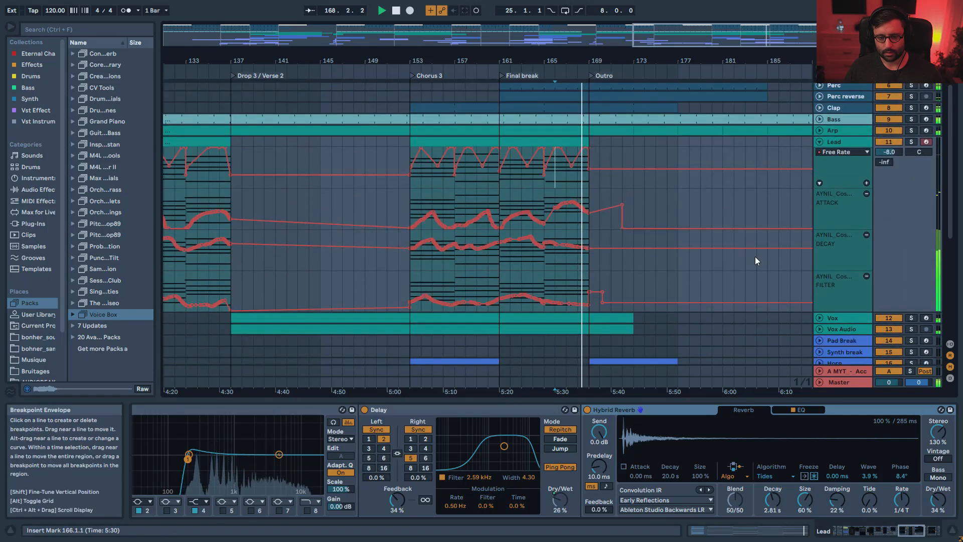
# - Unfold the Vox track and follow playback into the Outro, reviewing its Amount automation alongside the Lead lanes
pyautogui.click(819, 307)
pyautogui.scroll(-2, 775, 314)
pyautogui.scroll(-2, 776, 314)
pyautogui.scroll(6, 776, 314)
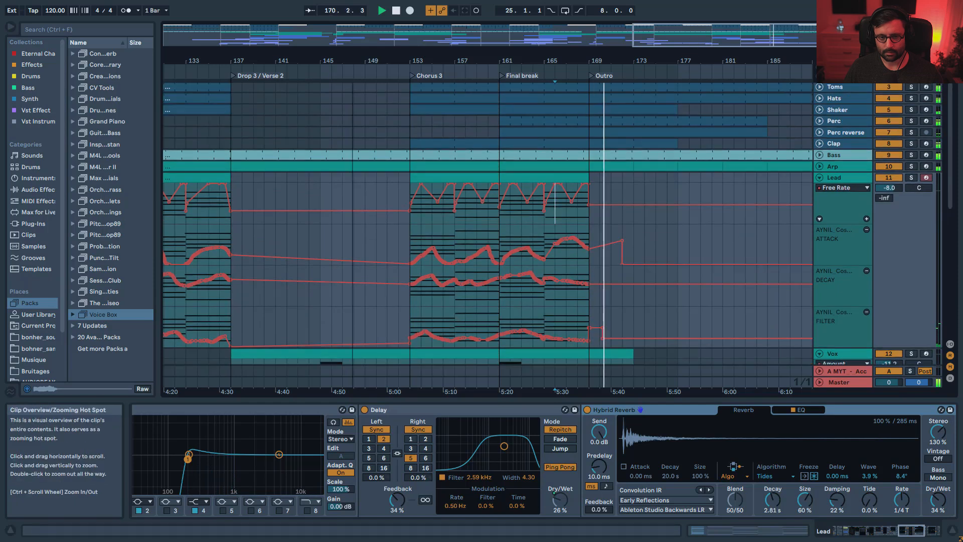
pyautogui.moveTo(691, 61); pyautogui.dragTo(612, 36)
pyautogui.scroll(-2, 660, 194)
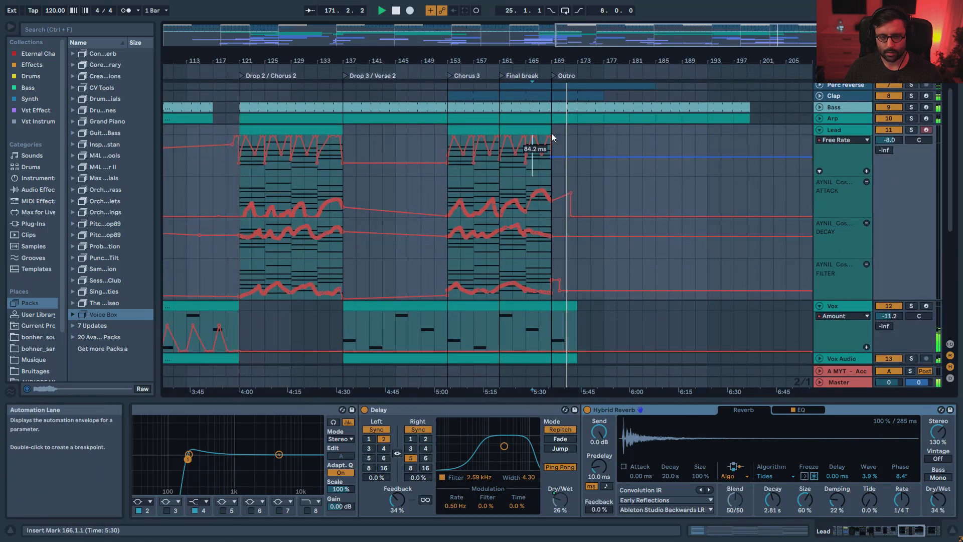
# - Play the Outro from bar 169 and listen to the Vox track in solo before unsoloing it
pyautogui.scroll(-2, 597, 321)
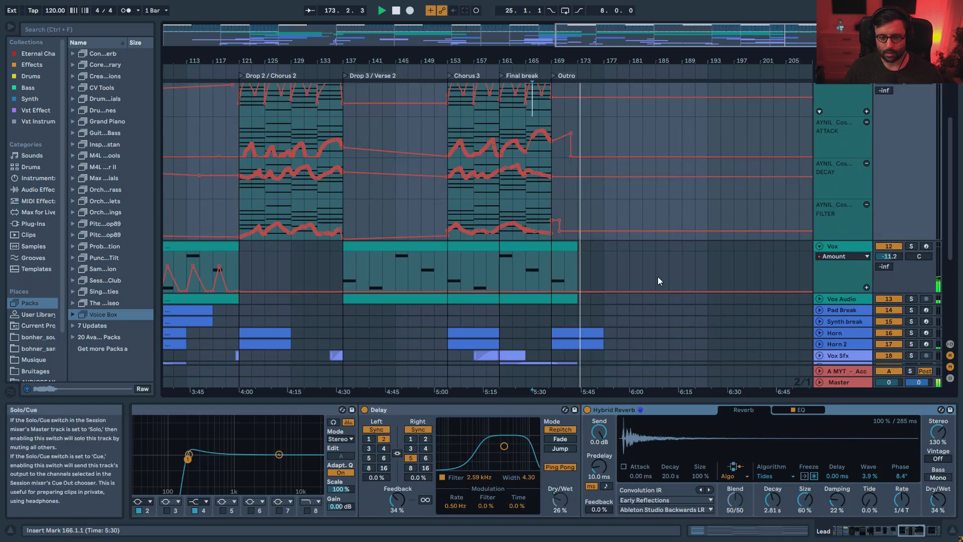
pyautogui.click(548, 266)
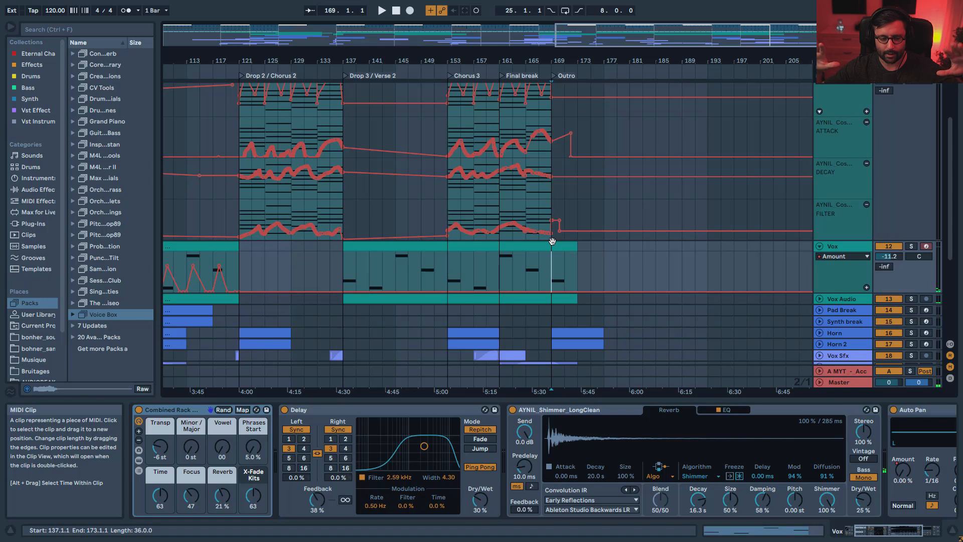
pyautogui.press('space')
pyautogui.scroll(5, 567, 266)
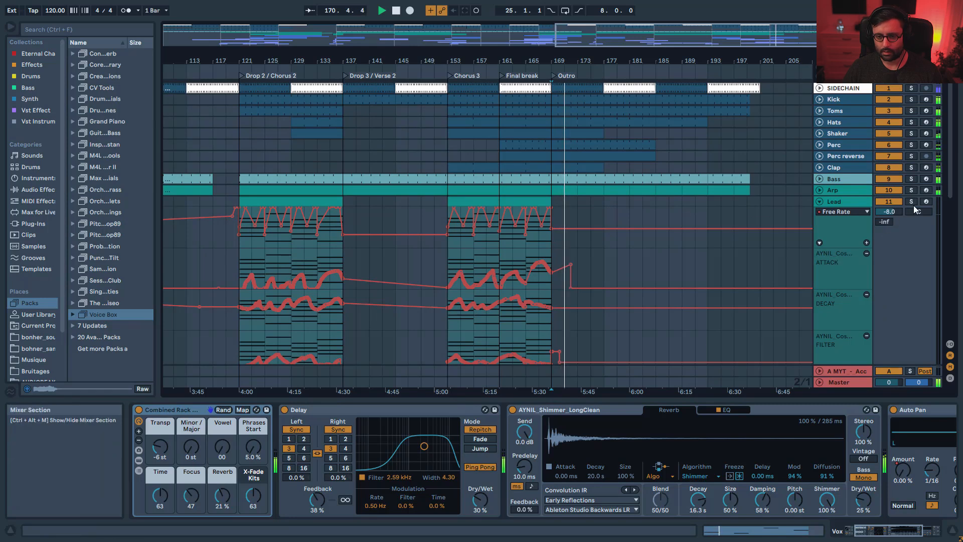
pyautogui.scroll(-8, 874, 277)
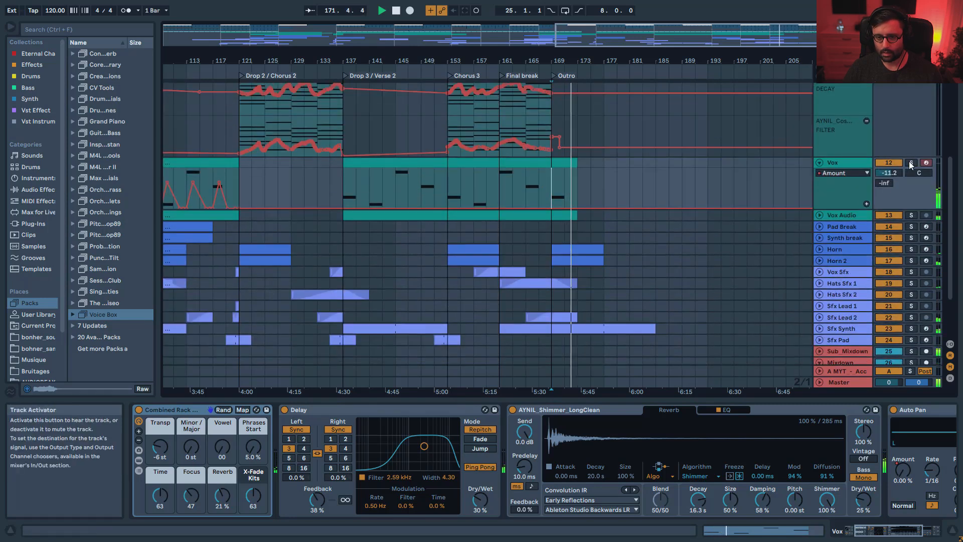
pyautogui.scroll(8, 681, 194)
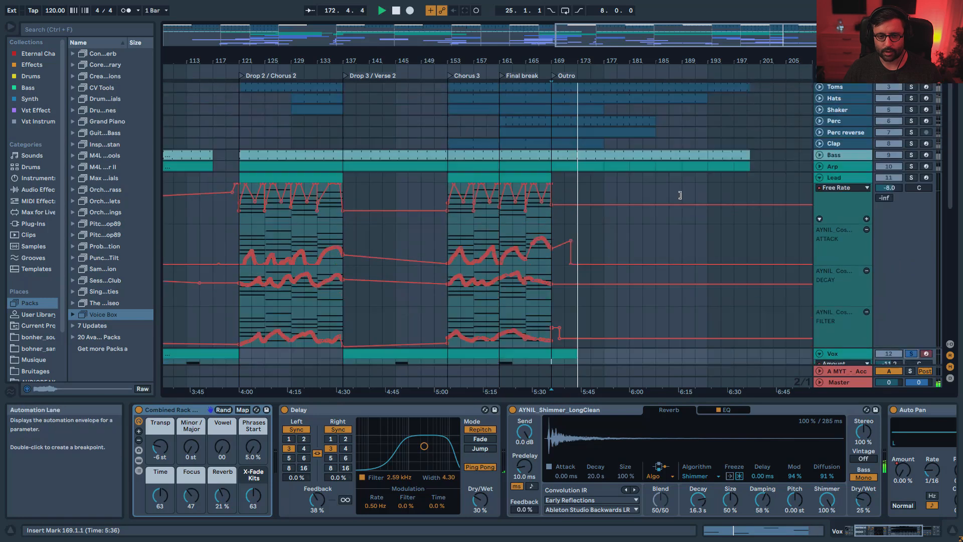
pyautogui.scroll(2, 681, 194)
pyautogui.click(911, 169)
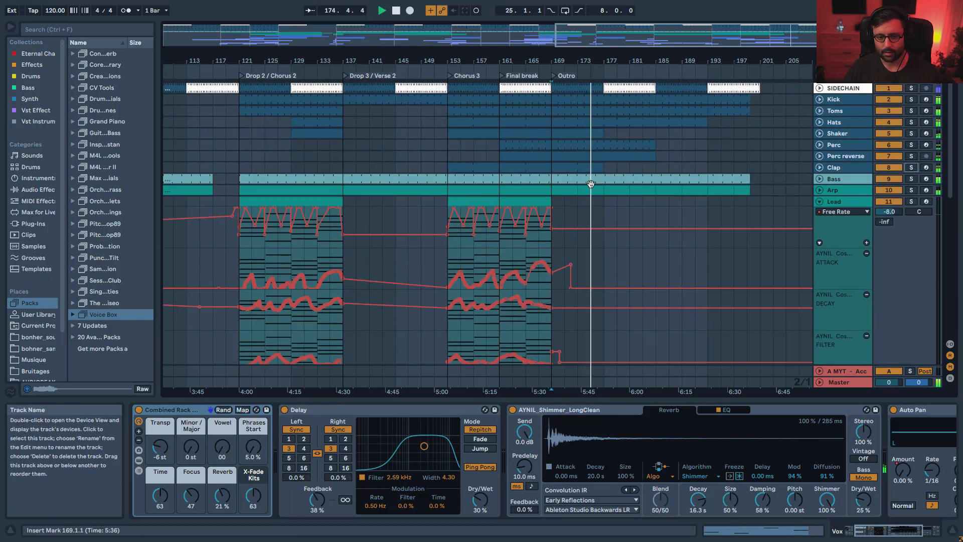
# - Unfold the Bass track to check its filter frequency automation through the Outro, and fold it back
pyautogui.click(819, 180)
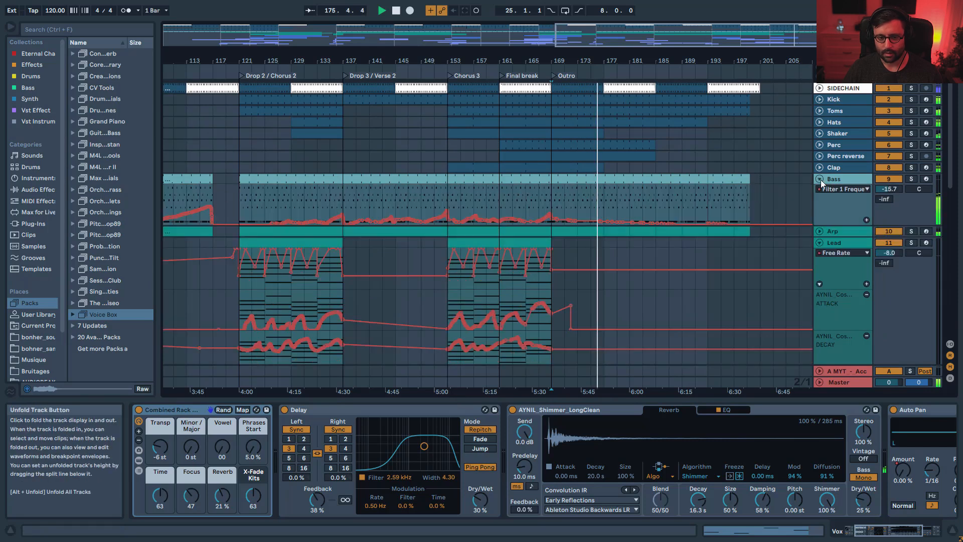
pyautogui.click(820, 179)
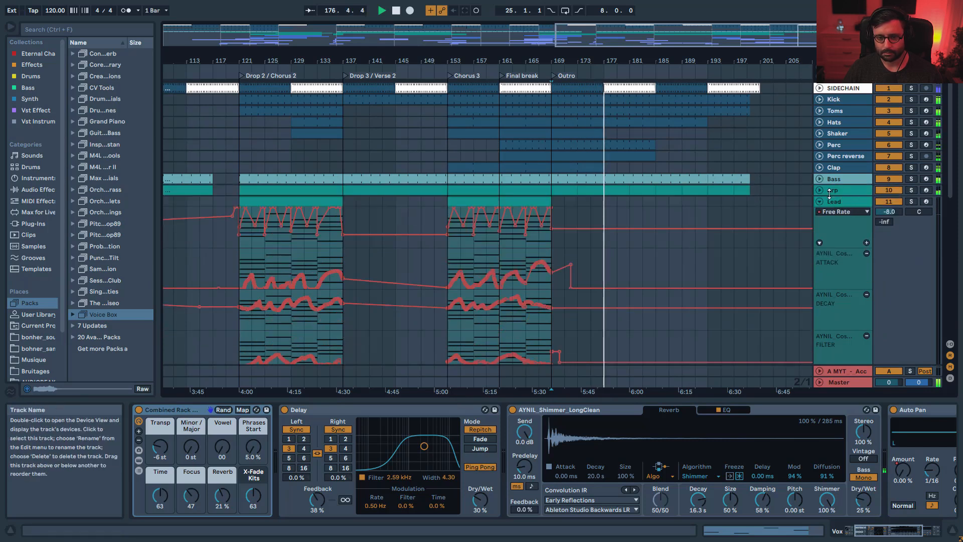
pyautogui.scroll(-5, 823, 194)
pyautogui.scroll(3, 684, 175)
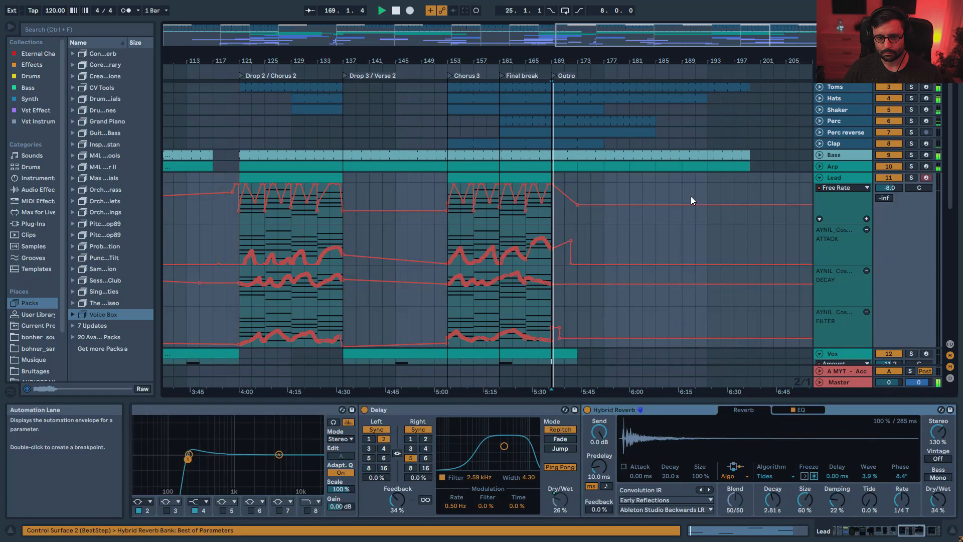
# - Play the end of the Outro from bar 193, show the whole arrangement and fold the Lead track
pyautogui.click(690, 196)
pyautogui.press('space')
pyautogui.press('space')
pyautogui.click(705, 192)
pyautogui.press('space')
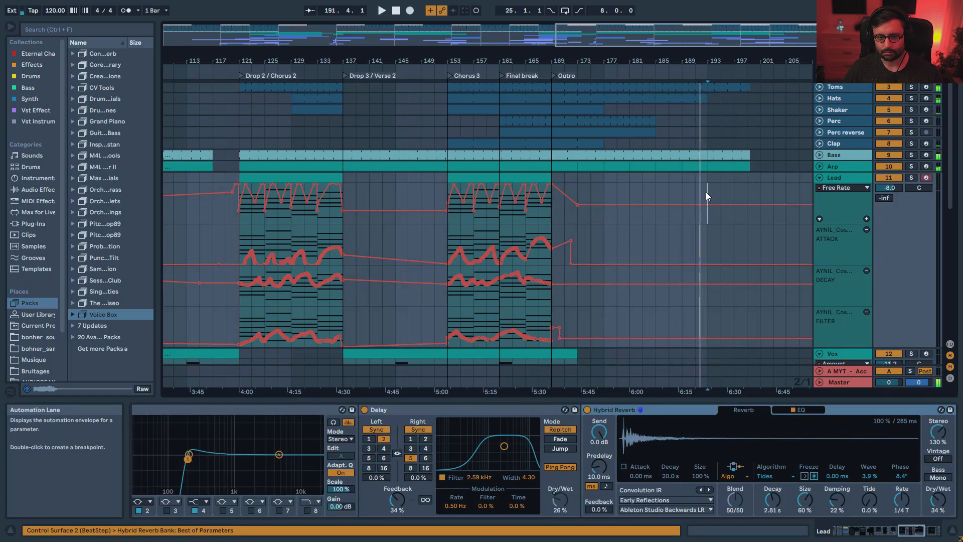
pyautogui.press('space')
pyautogui.moveTo(707, 36); pyautogui.dragTo(707, 10)
pyautogui.press('space')
pyautogui.click(819, 177)
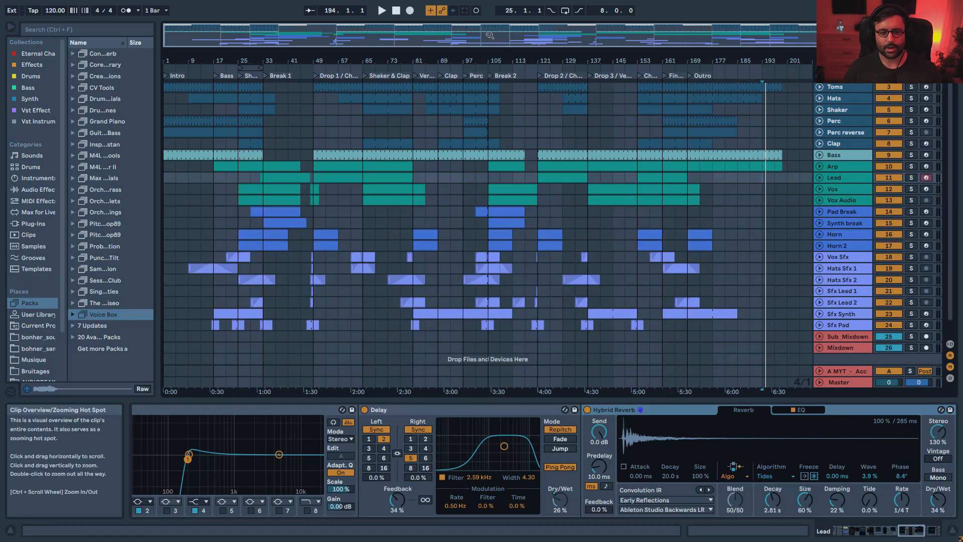
# - Unfold the Bass track to show its filter frequency automation and play it in solo from bar 77
pyautogui.scroll(2, 522, 118)
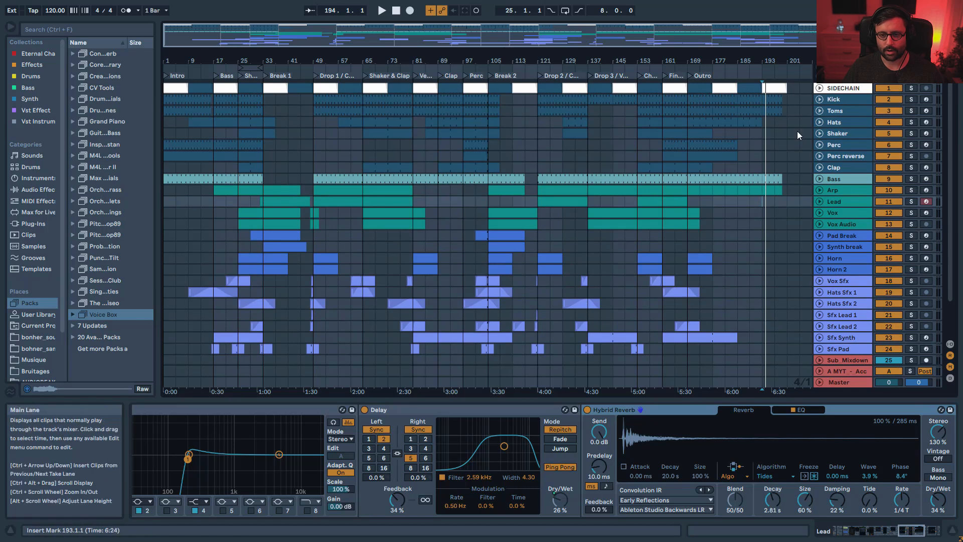
pyautogui.click(819, 179)
pyautogui.moveTo(315, 40); pyautogui.dragTo(315, 55)
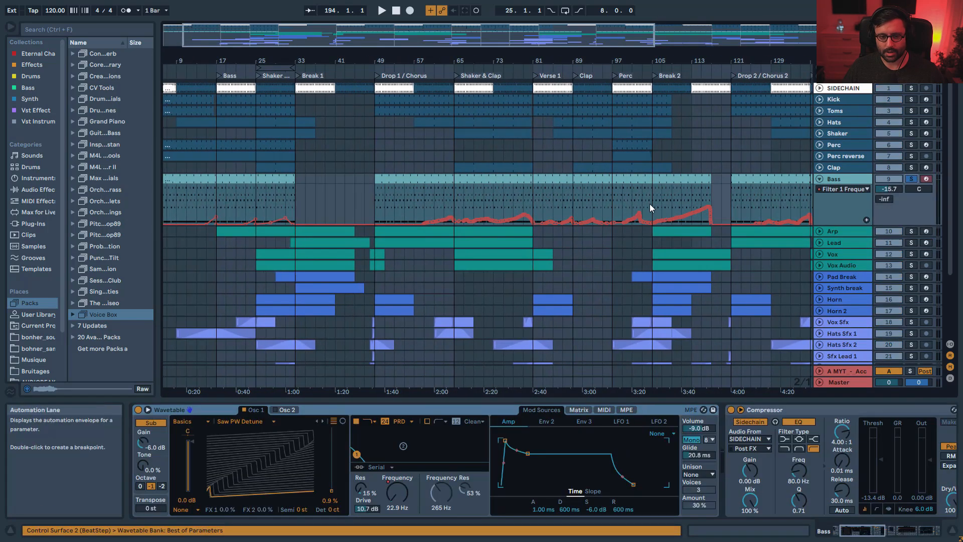
pyautogui.click(512, 205)
pyautogui.press('space')
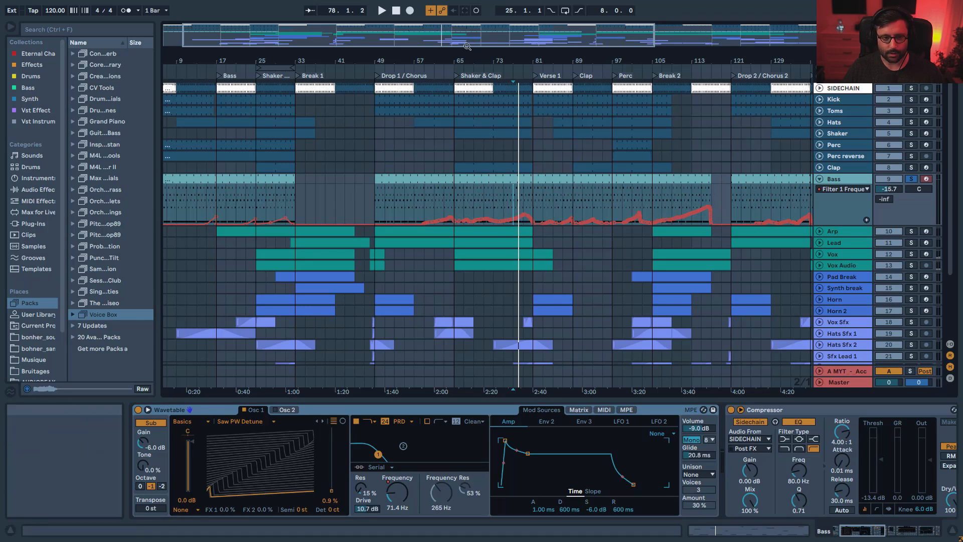
# - Play the soloed Bass track from bar 15, and unsolo and fold it
pyautogui.scroll(3, 426, 145)
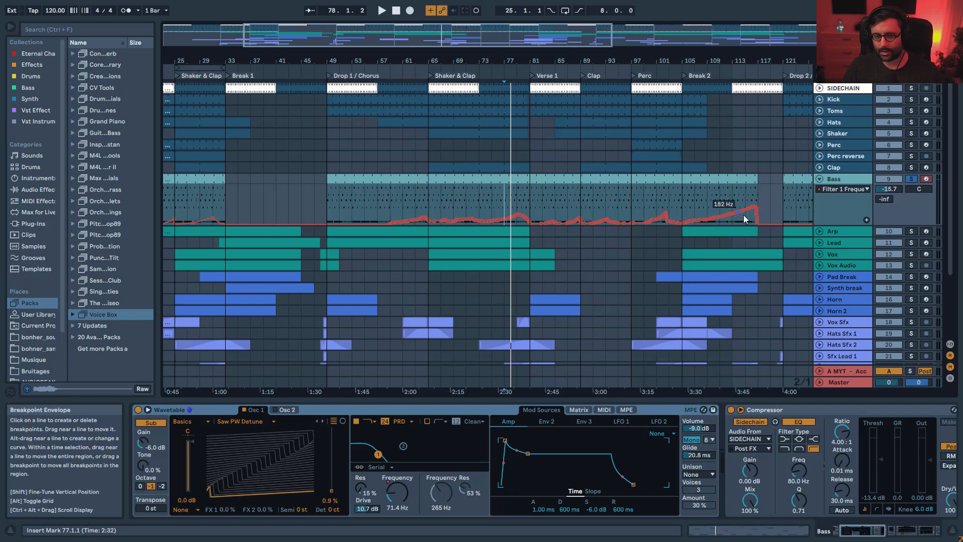
pyautogui.moveTo(517, 63); pyautogui.dragTo(917, 95)
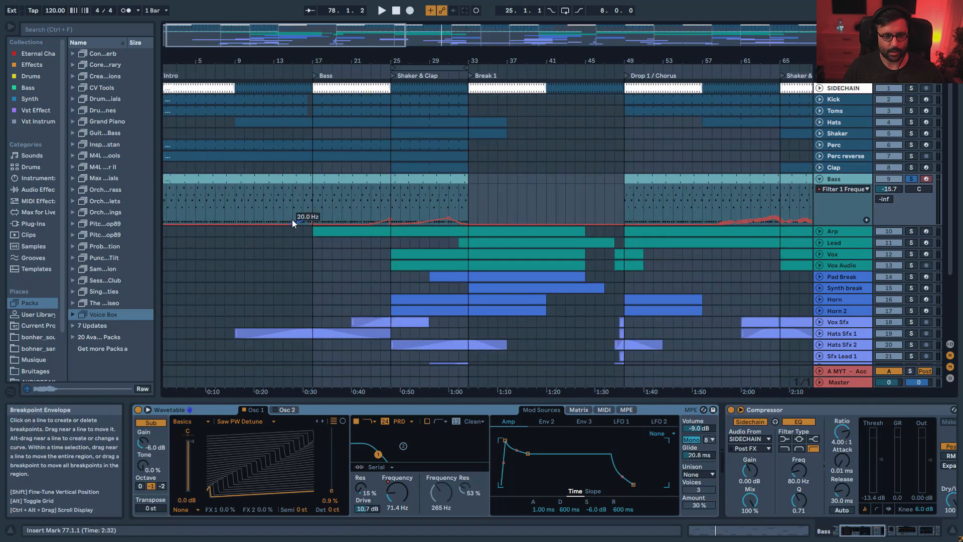
pyautogui.click(293, 209)
pyautogui.press('space')
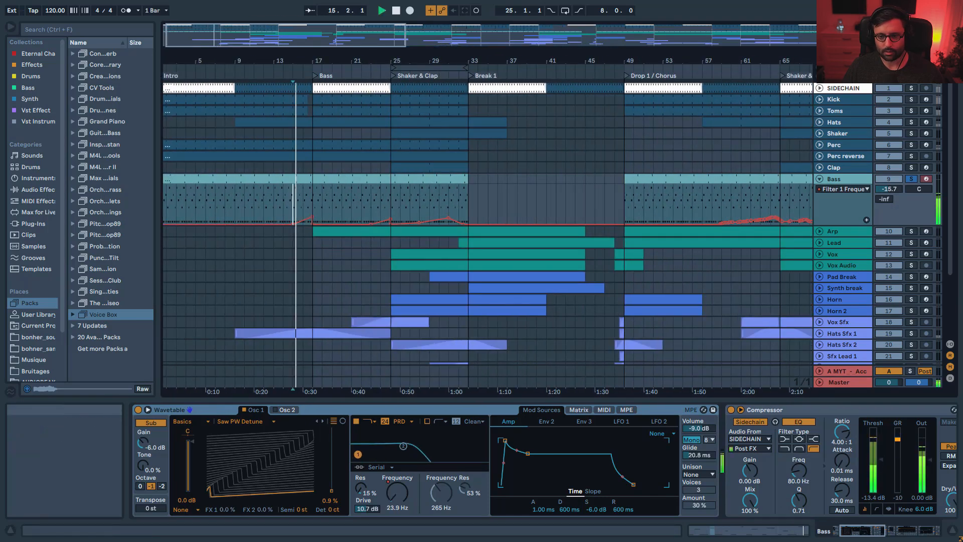
pyautogui.click(913, 180)
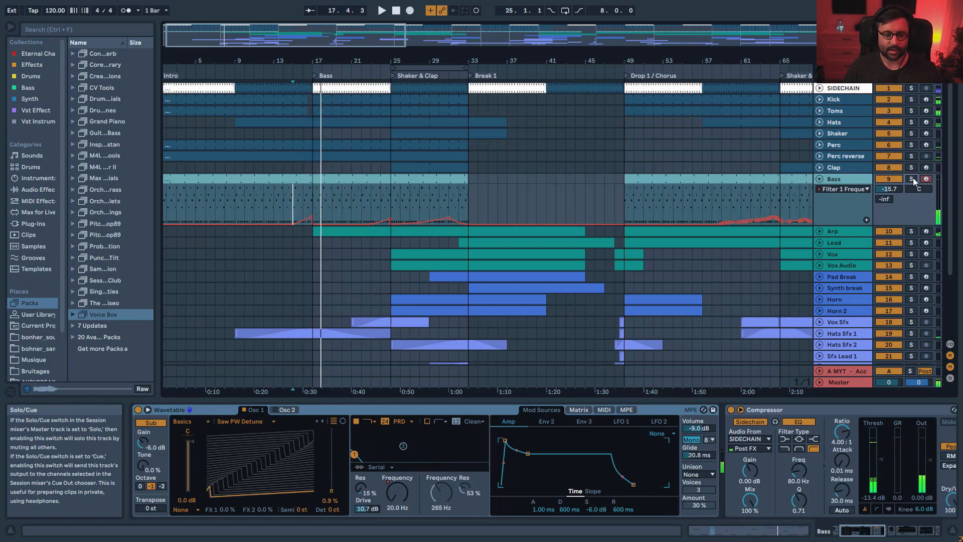
pyautogui.click(819, 179)
pyautogui.click(833, 190)
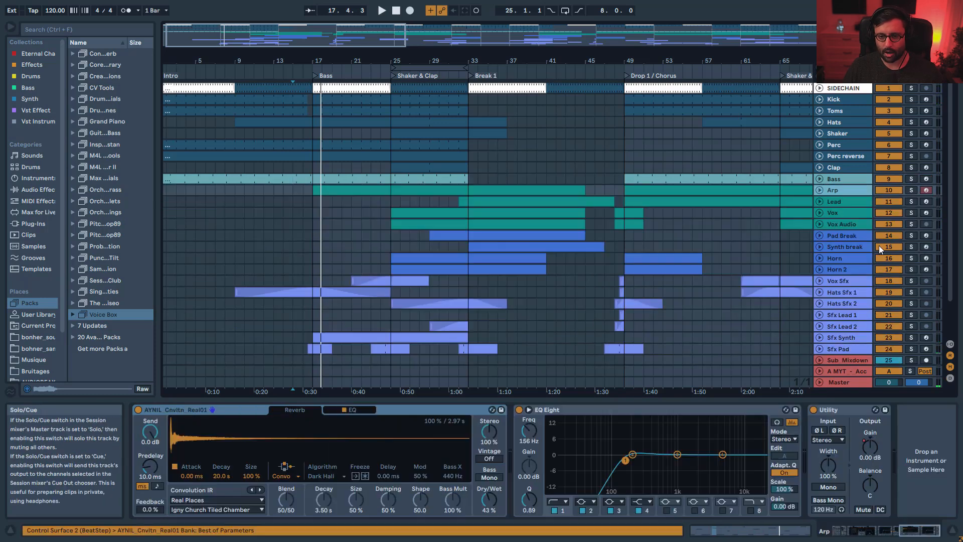
# - Unfold the Lead track, add its NOISE automation lane and keep Arpeggiator Free Rate in the main lane
pyautogui.moveTo(378, 46); pyautogui.dragTo(380, 38)
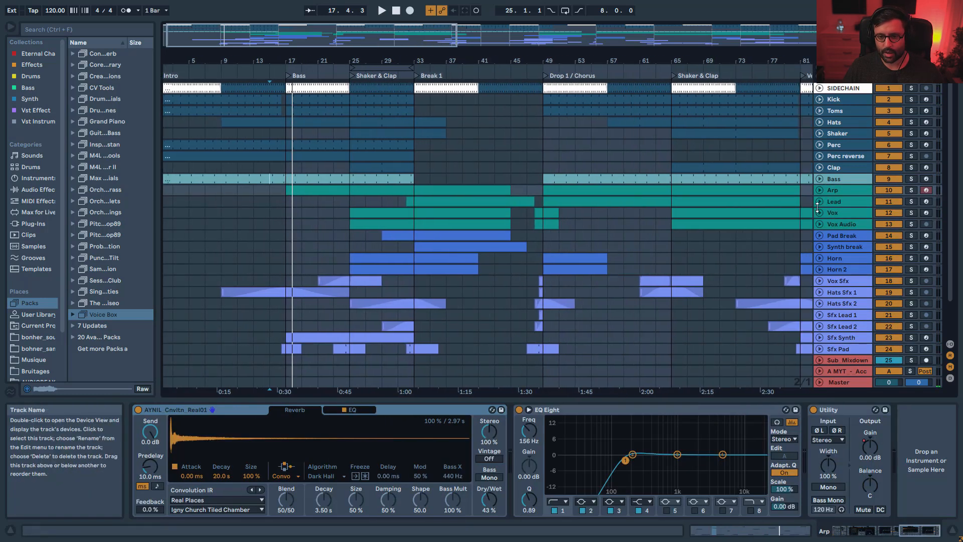
pyautogui.click(821, 202)
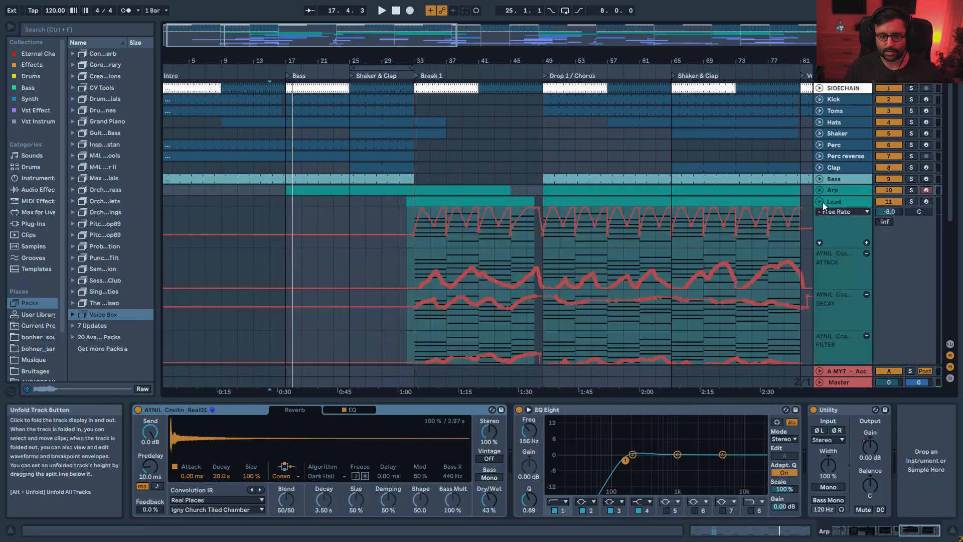
pyautogui.click(867, 244)
pyautogui.click(860, 213)
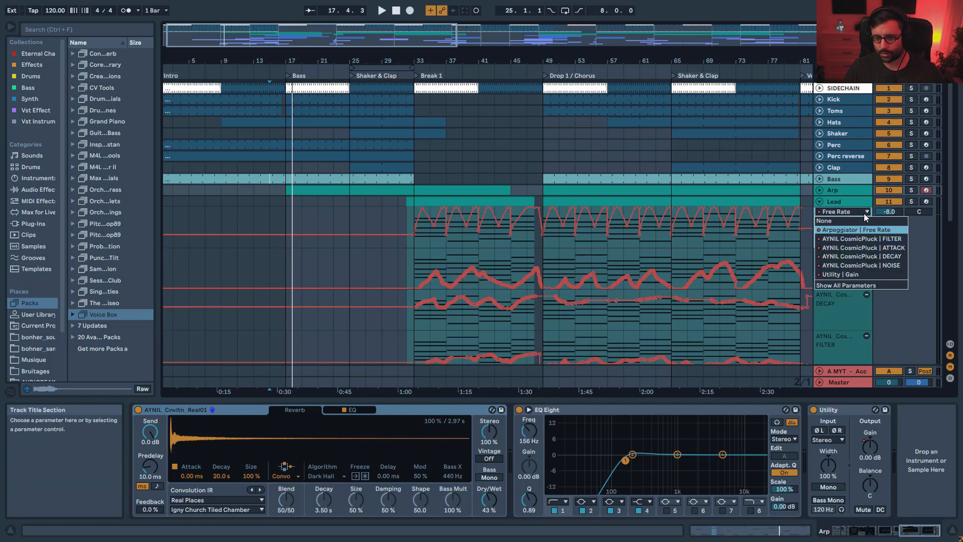
pyautogui.click(857, 231)
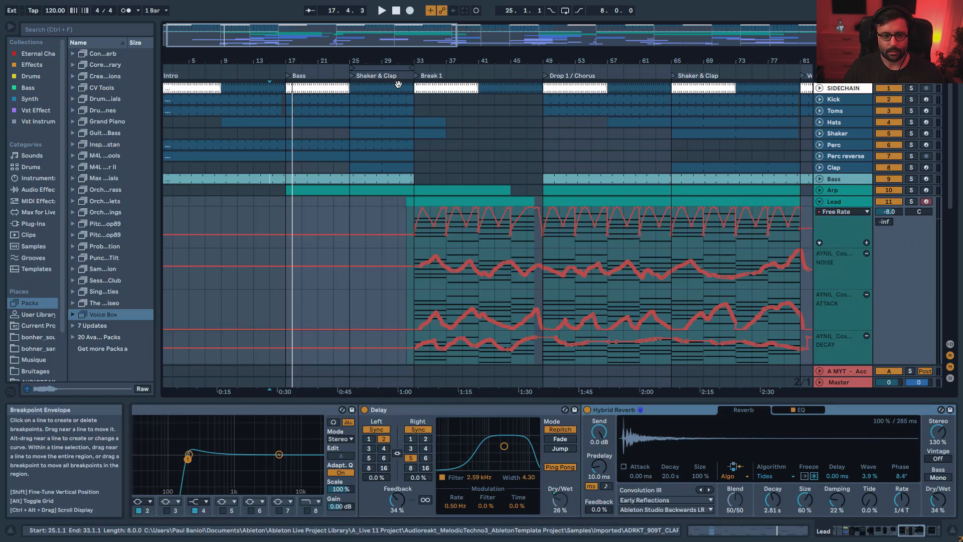
# - Solo the Lead track and play Break 1 from bar 33 to hear its Free Rate automation
pyautogui.moveTo(344, 35); pyautogui.dragTo(418, 85)
pyautogui.click(911, 201)
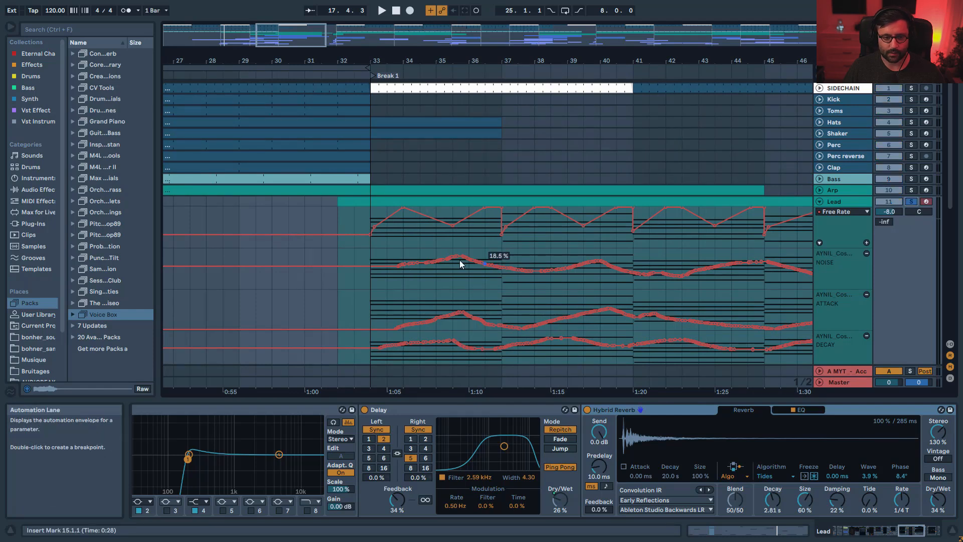
pyautogui.press('space')
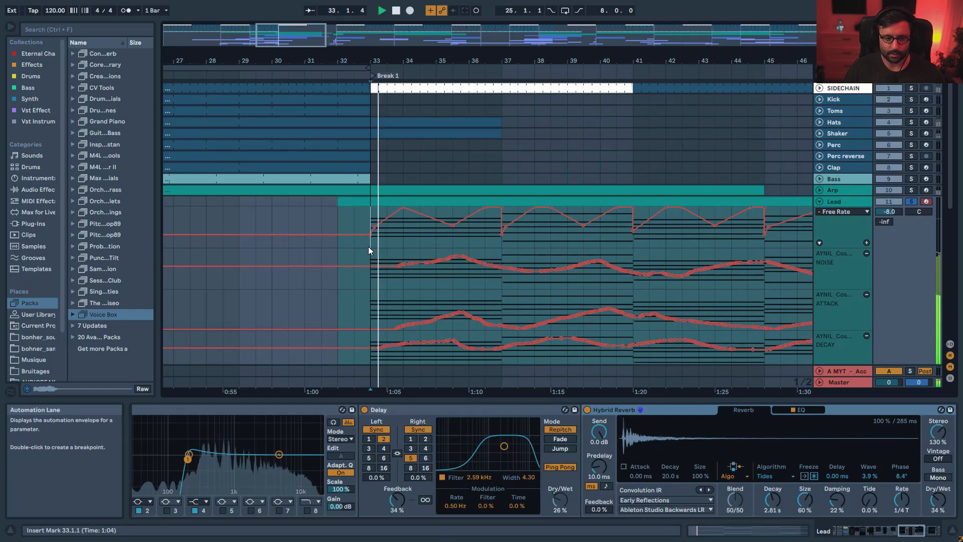
pyautogui.press('space')
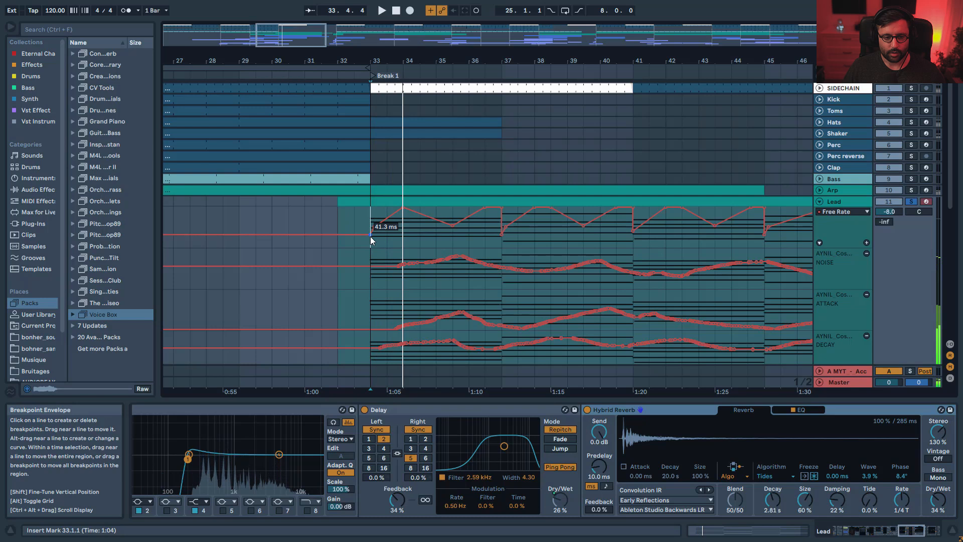
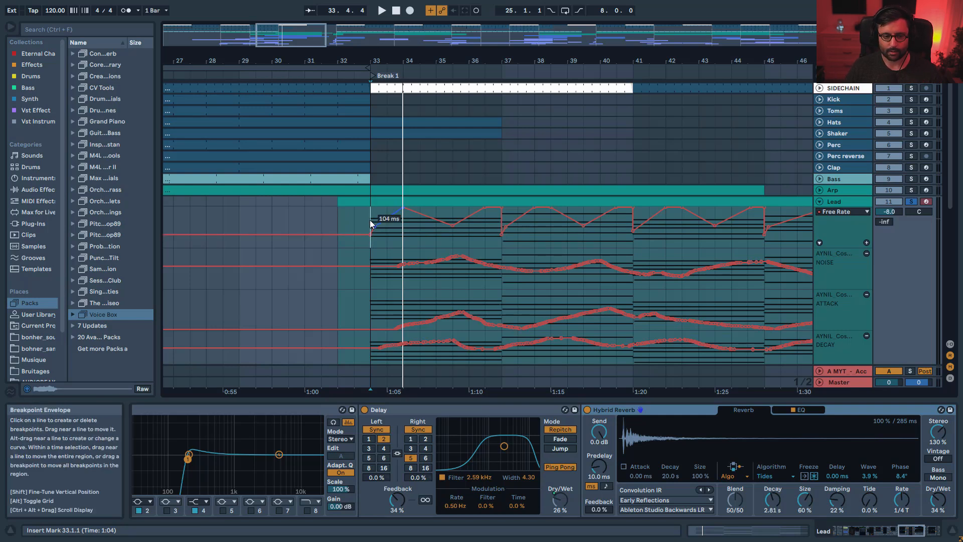
pyautogui.press('space')
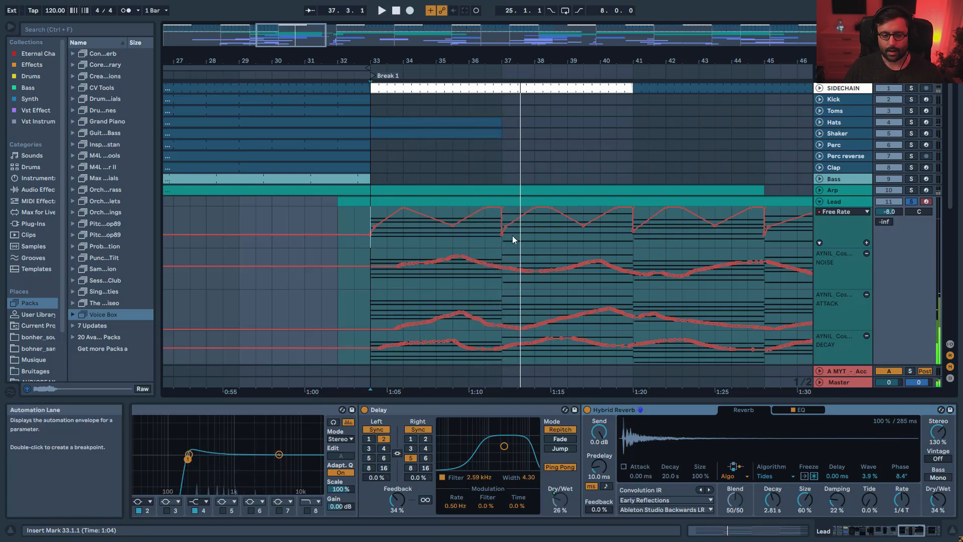
# - Try removing the Lead's Free Rate breakpoint just before bar 37, play from bar 35.3, and undo the edit
pyautogui.click(499, 211)
pyautogui.click(458, 242)
pyautogui.press('space')
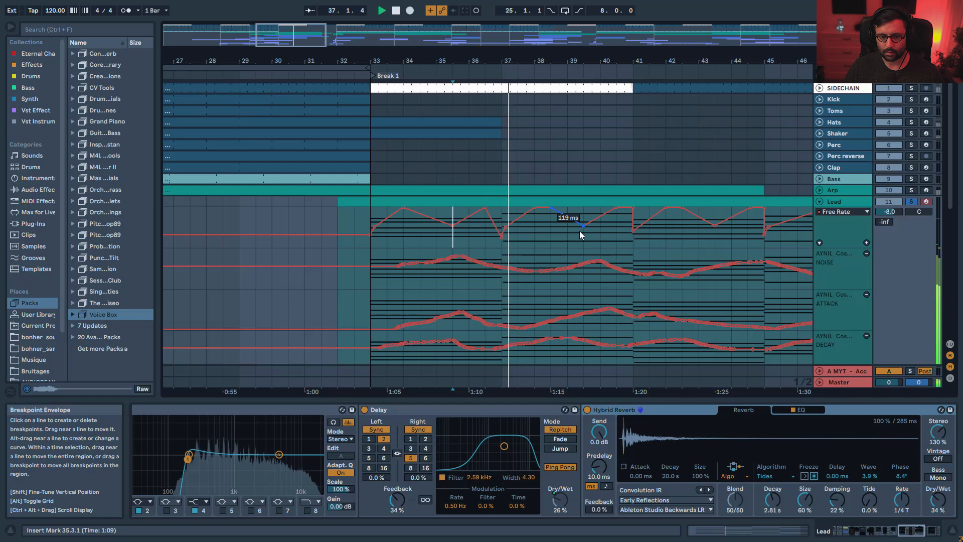
pyautogui.press('space')
pyautogui.hotkey('ctrl', 'z')
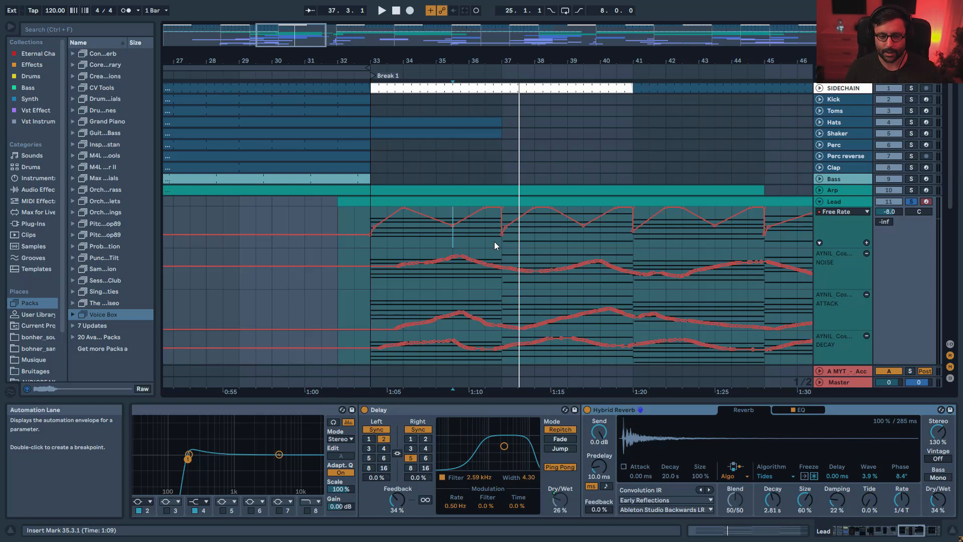
# - Enlarge the Lead track's FILTER automation lane and play part of Break 1 from bar 37
pyautogui.scroll(-5, 378, 182)
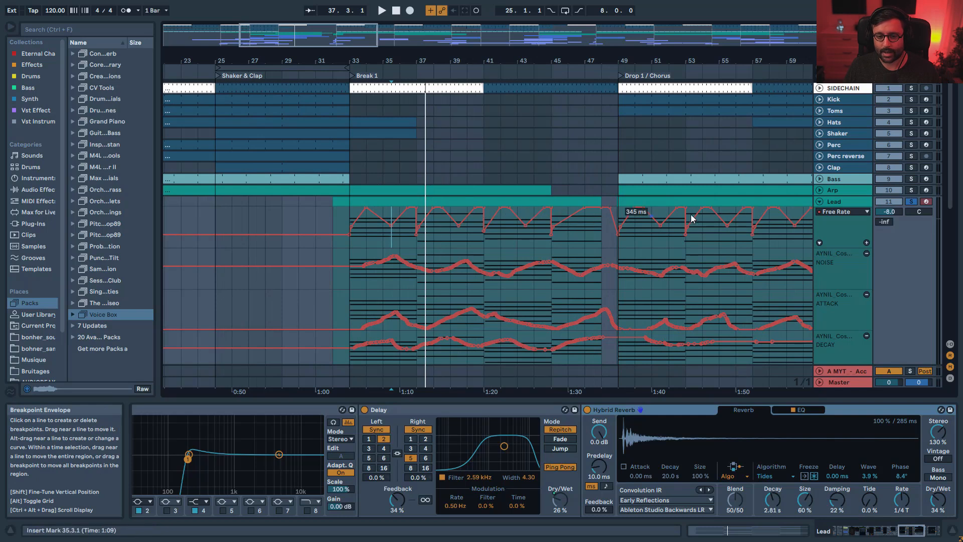
pyautogui.moveTo(282, 33); pyautogui.dragTo(290, 151)
pyautogui.scroll(-3, 416, 242)
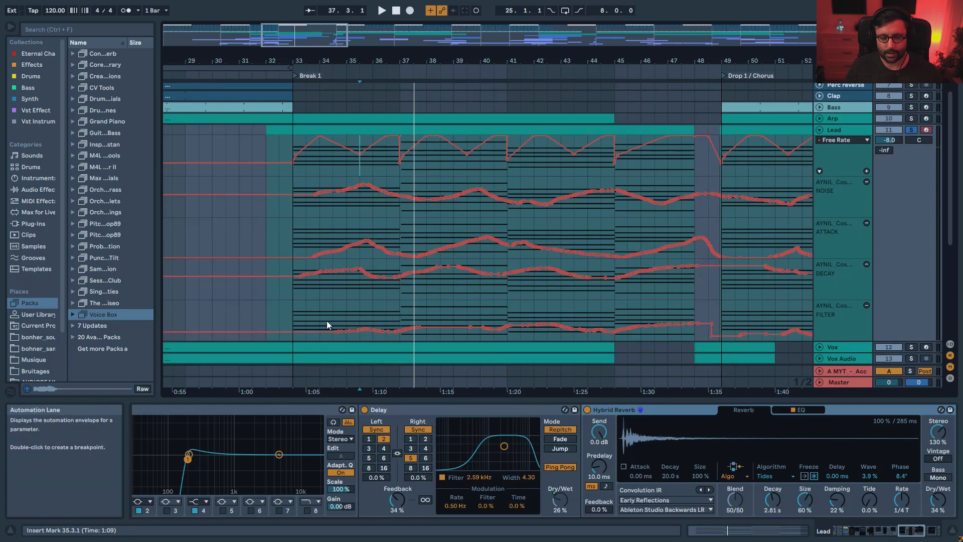
pyautogui.scroll(-1, 381, 311)
pyautogui.moveTo(830, 329); pyautogui.dragTo(831, 359)
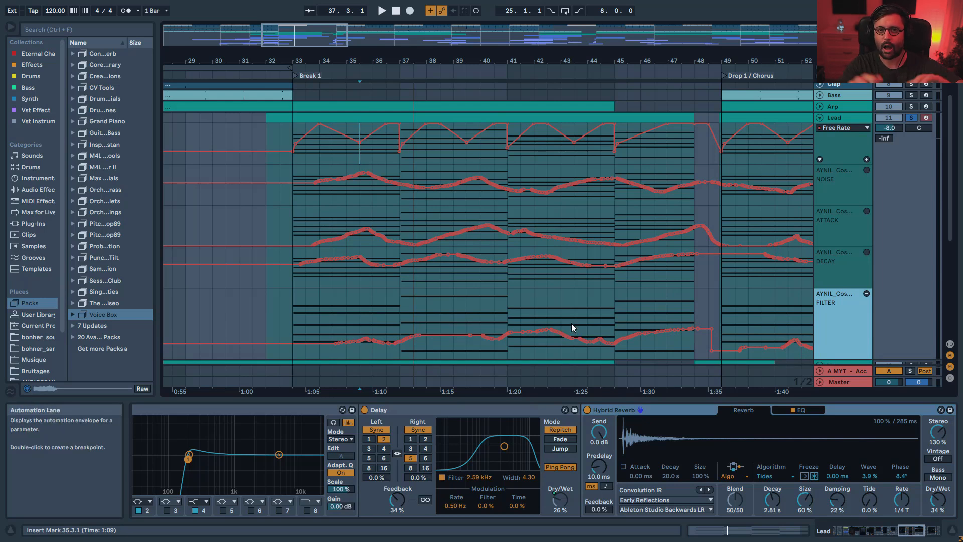
pyautogui.press('space')
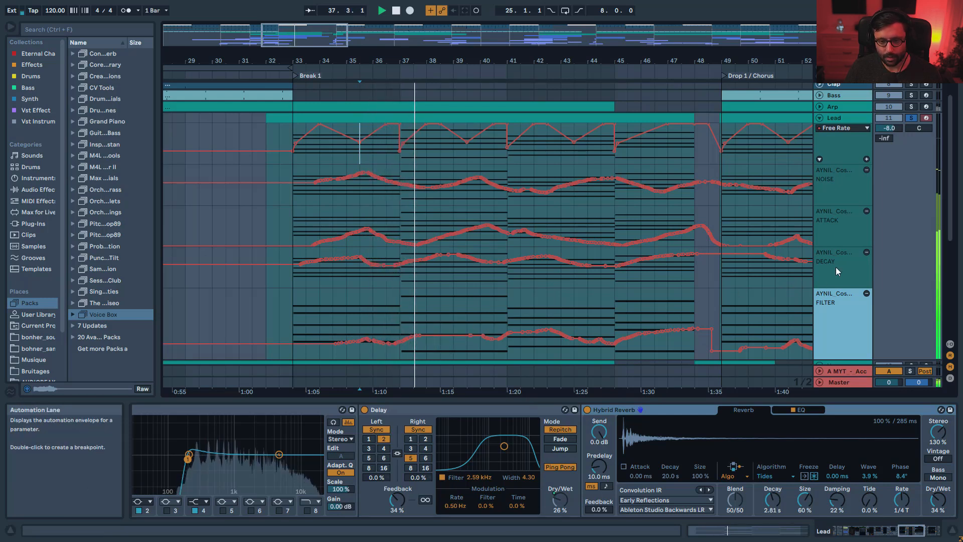
pyautogui.press('space')
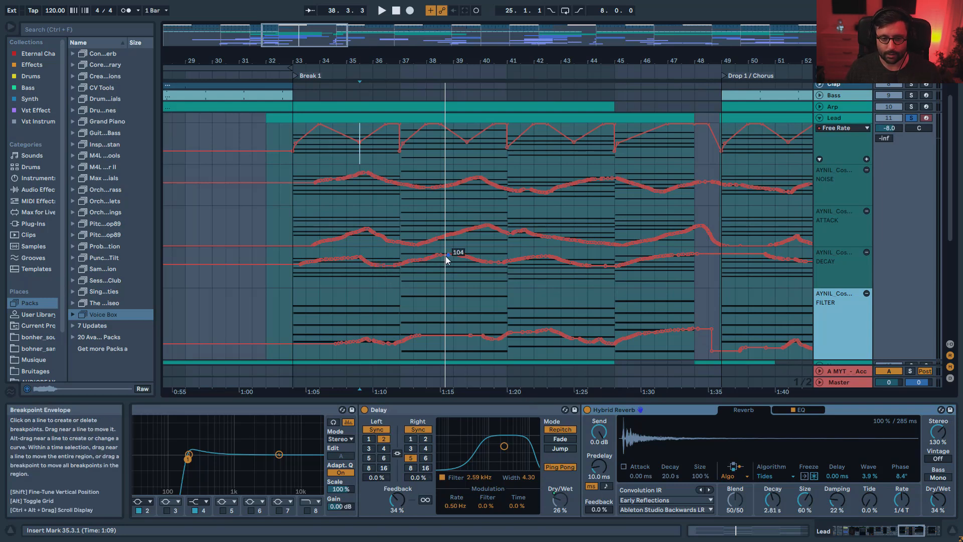
# - Play the soloed Lead from bars 36.3, 35.3, 38 and 42.3 to hear its DECAY automation
pyautogui.click(383, 285)
pyautogui.press('space')
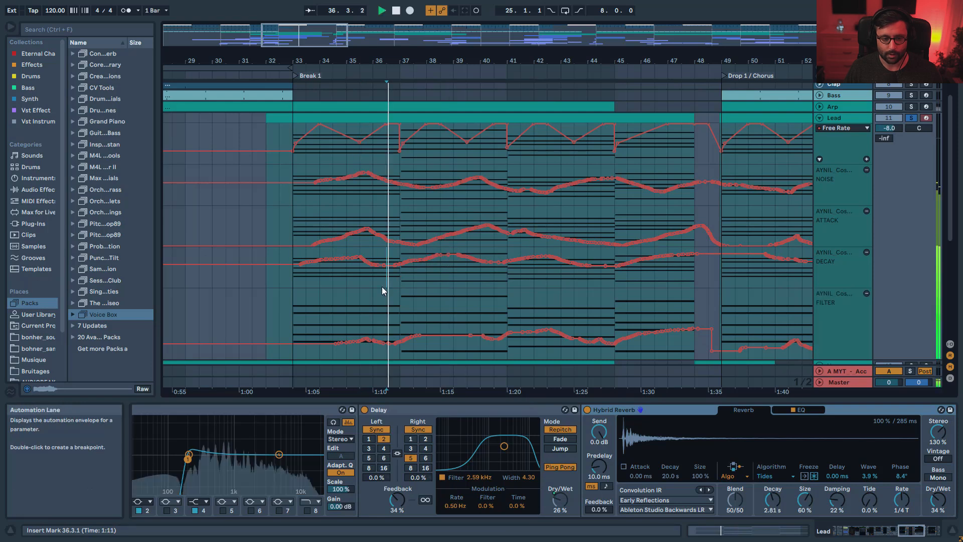
pyautogui.click(360, 282)
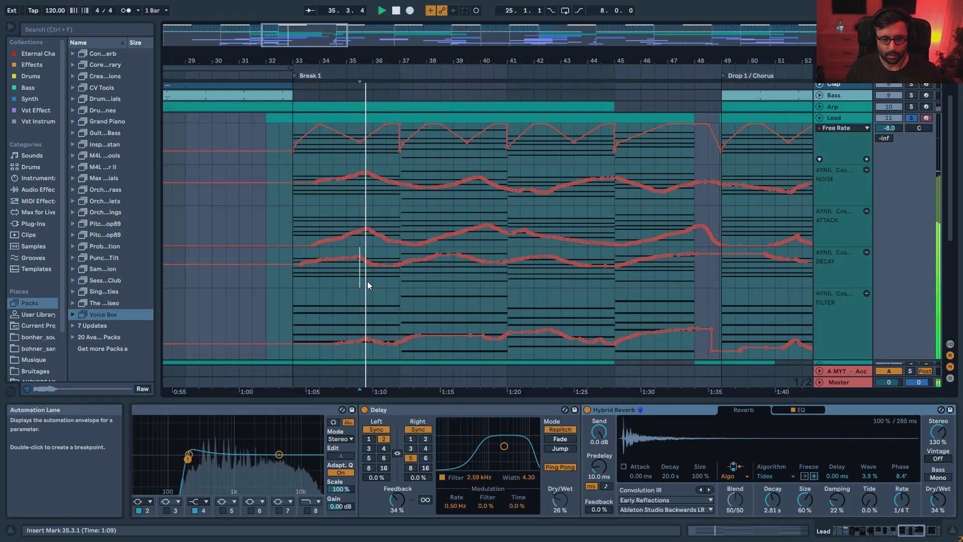
pyautogui.press('space')
pyautogui.click(426, 273)
pyautogui.press('space')
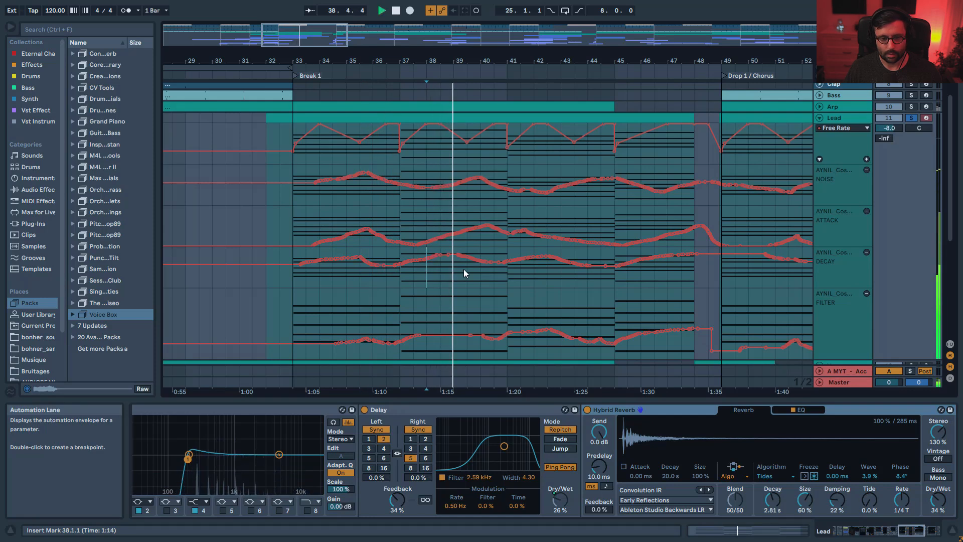
pyautogui.click(546, 275)
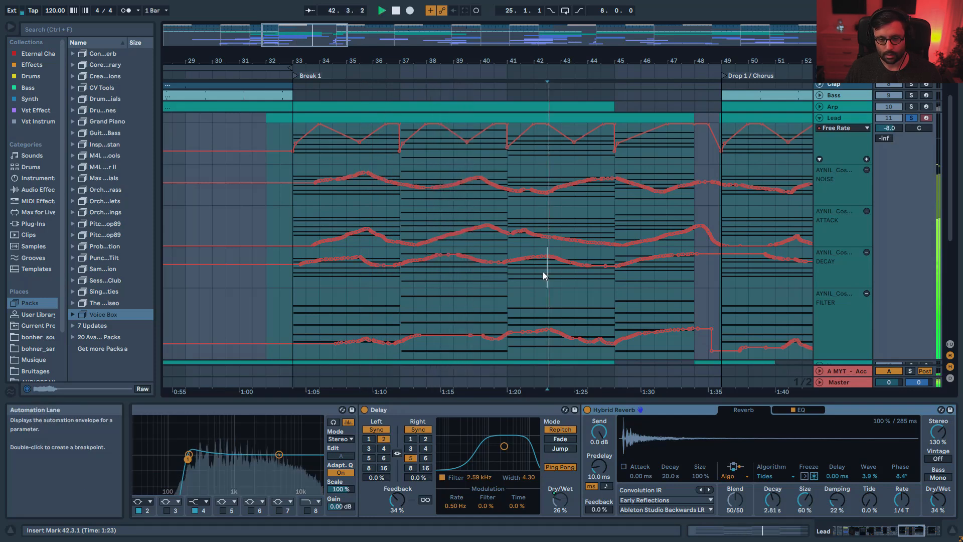
pyautogui.moveTo(331, 34); pyautogui.dragTo(330, 28)
pyautogui.press('space')
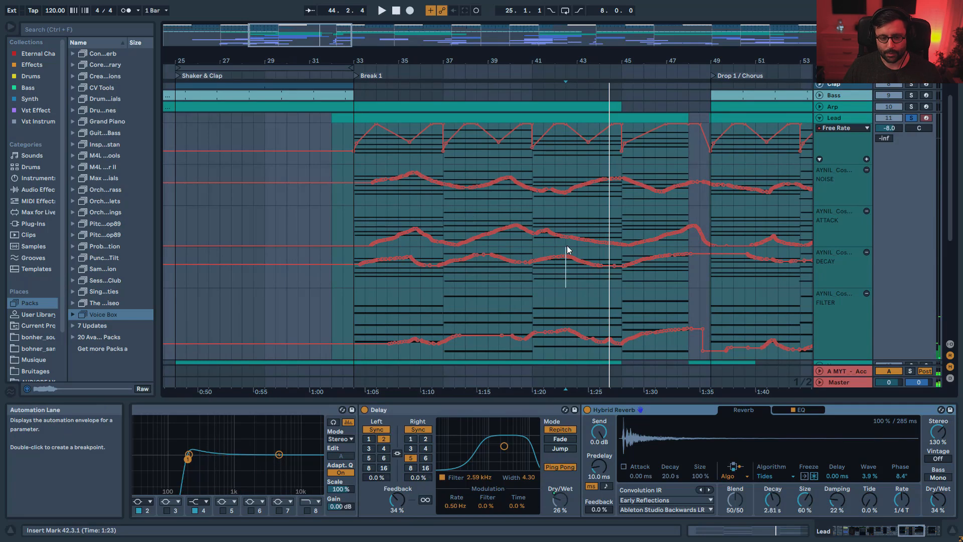
# - Display the Lead track's instrument devices and play from bars 37.3 and 39.3 to hear its ATTACK automation
pyautogui.click(506, 242)
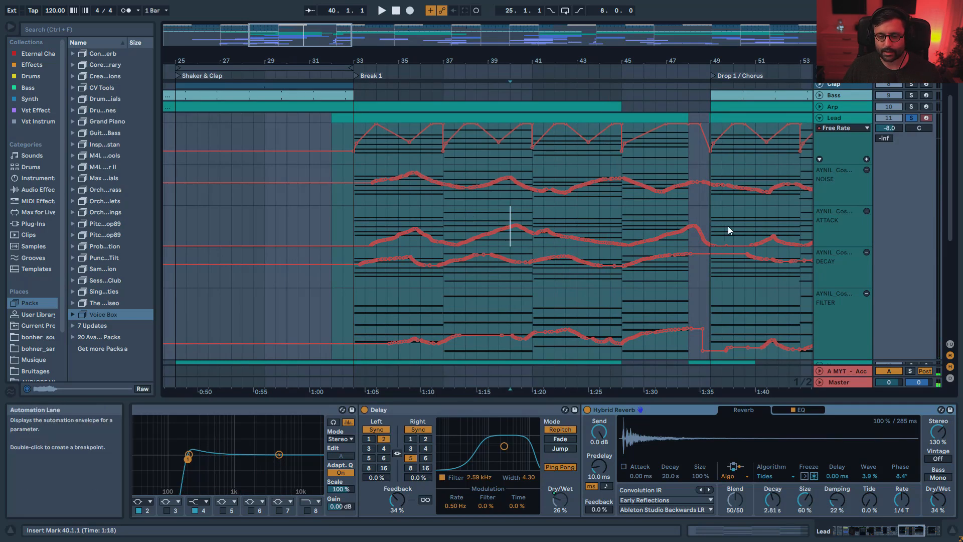
pyautogui.click(826, 146)
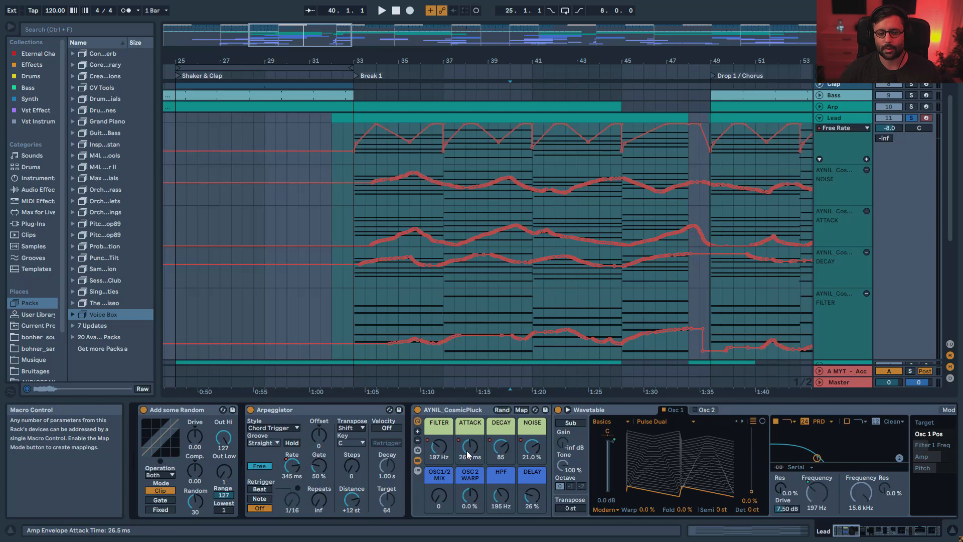
pyautogui.click(454, 226)
pyautogui.press('space')
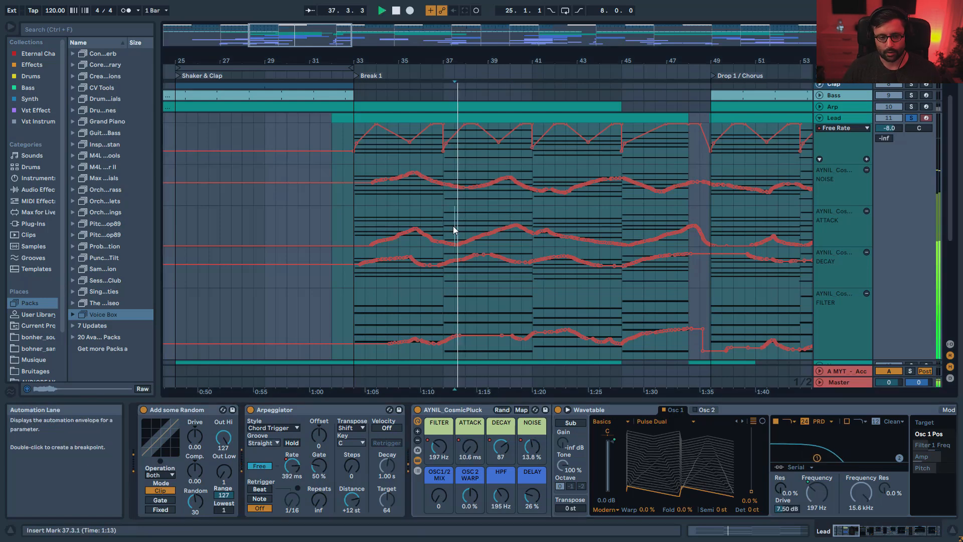
pyautogui.press('space')
pyautogui.click(500, 218)
pyautogui.press('space')
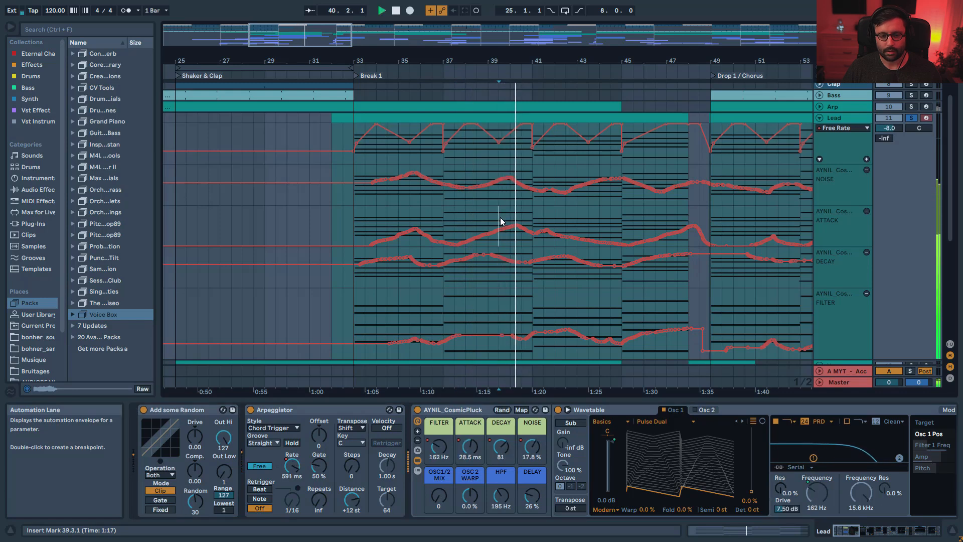
pyautogui.press('space')
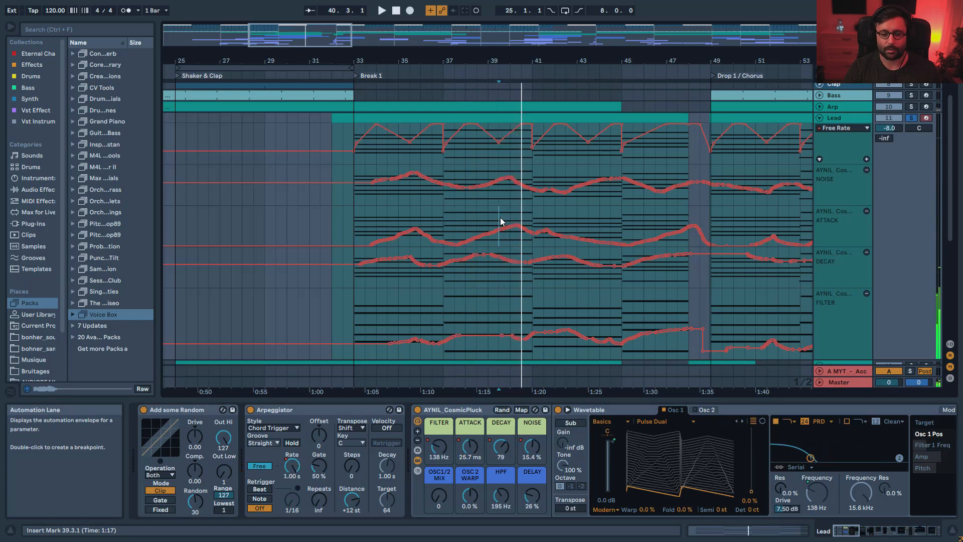
# - Play the Lead from bars 38 and 44.3 to compare low and high points of its NOISE automation
pyautogui.click(462, 198)
pyautogui.press('space')
pyautogui.press('space')
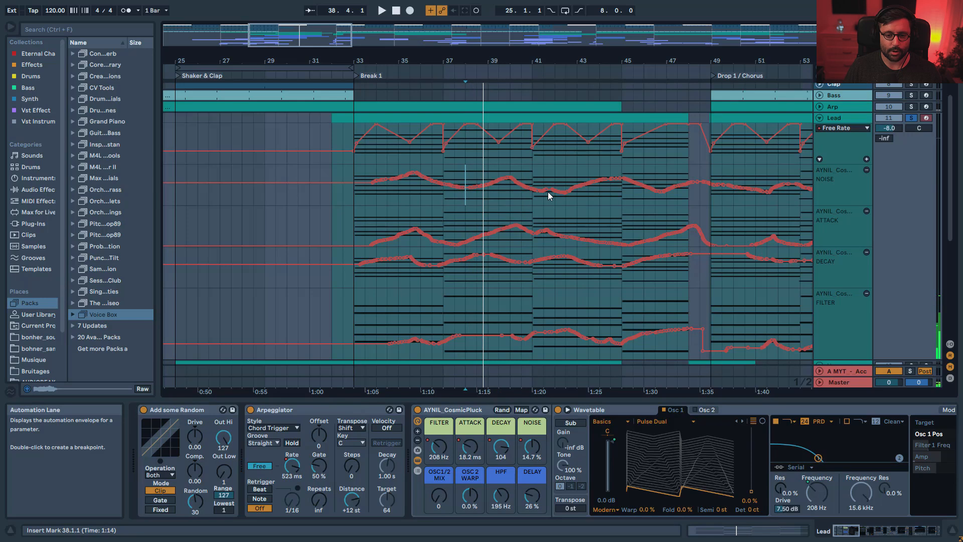
pyautogui.click(606, 195)
pyautogui.press('space')
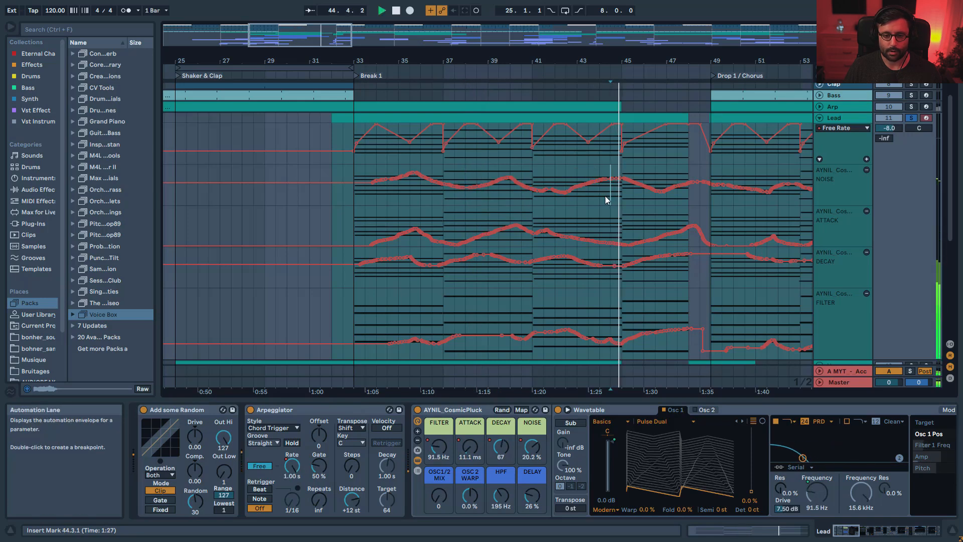
pyautogui.press('space')
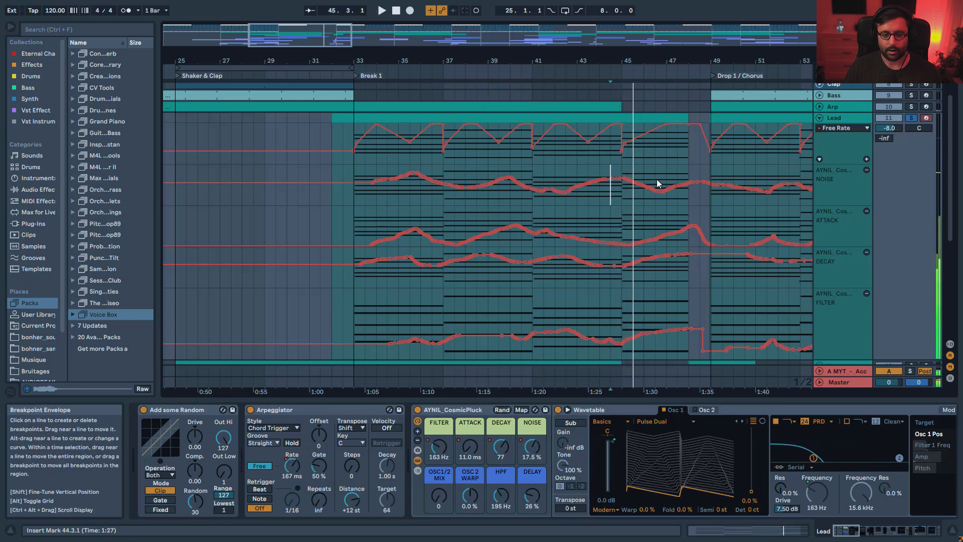
# - Try deleting the automation in all five Lead lanes from bar 33 to 48 and play Break 1 without it
pyautogui.moveTo(453, 61); pyautogui.dragTo(383, 25)
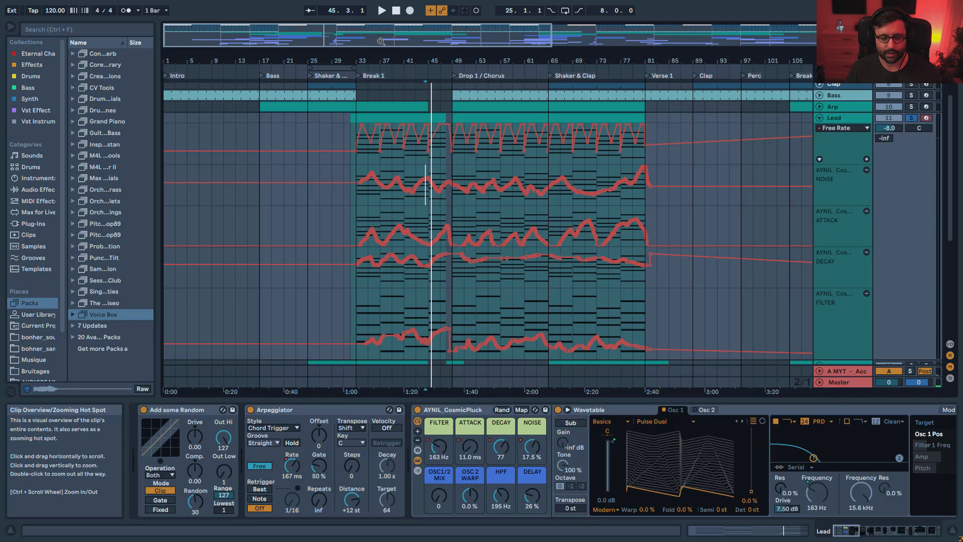
pyautogui.moveTo(381, 41); pyautogui.dragTo(304, 48)
pyautogui.moveTo(362, 328); pyautogui.dragTo(636, 147)
pyautogui.press('Delete')
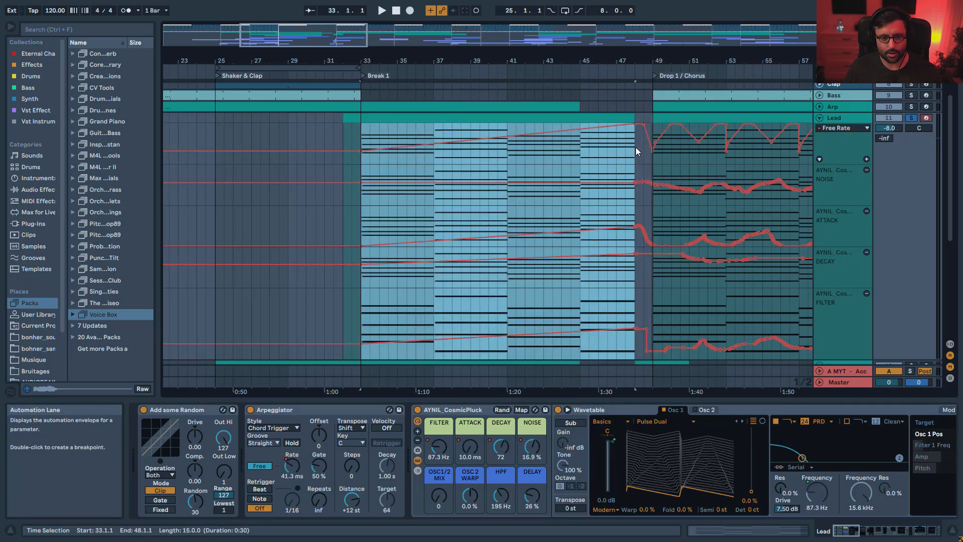
pyautogui.press('space')
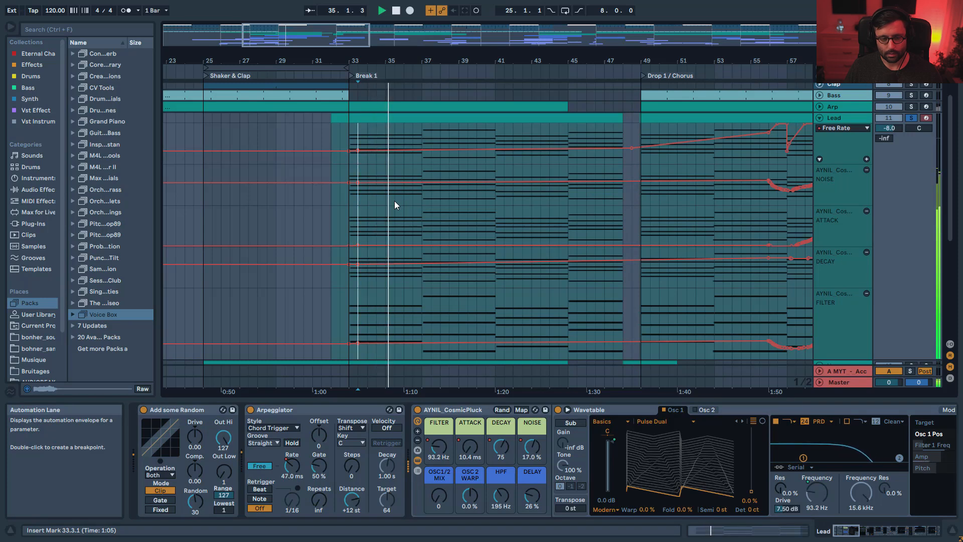
pyautogui.press('space')
# - Undo the Lead automation deletions and replay Break 1 from bar 33
pyautogui.hotkey('ctrl', 'z')
pyautogui.hotkey('ctrl', 'z')
pyautogui.hotkey('ctrl', 'z')
pyautogui.hotkey('ctrl', 'z')
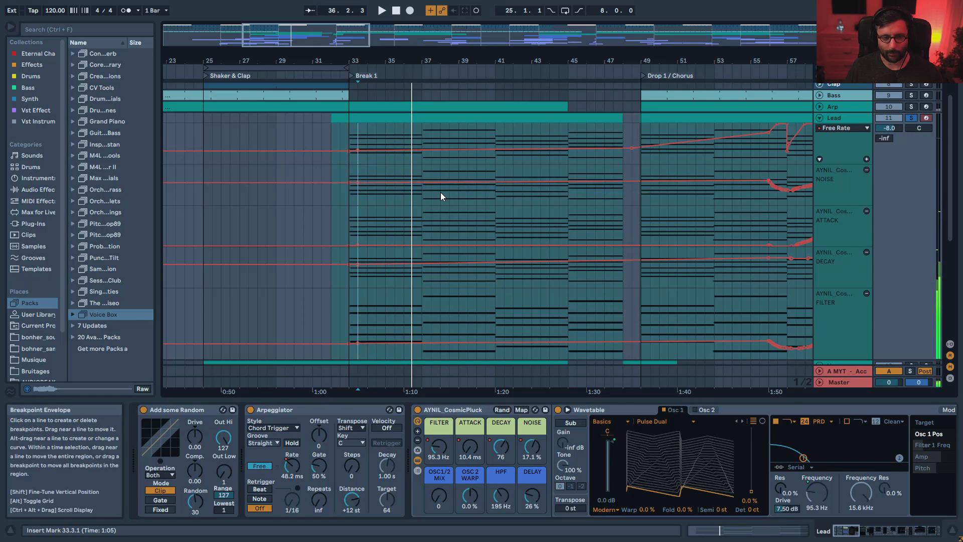
pyautogui.press('space')
pyautogui.press('space')
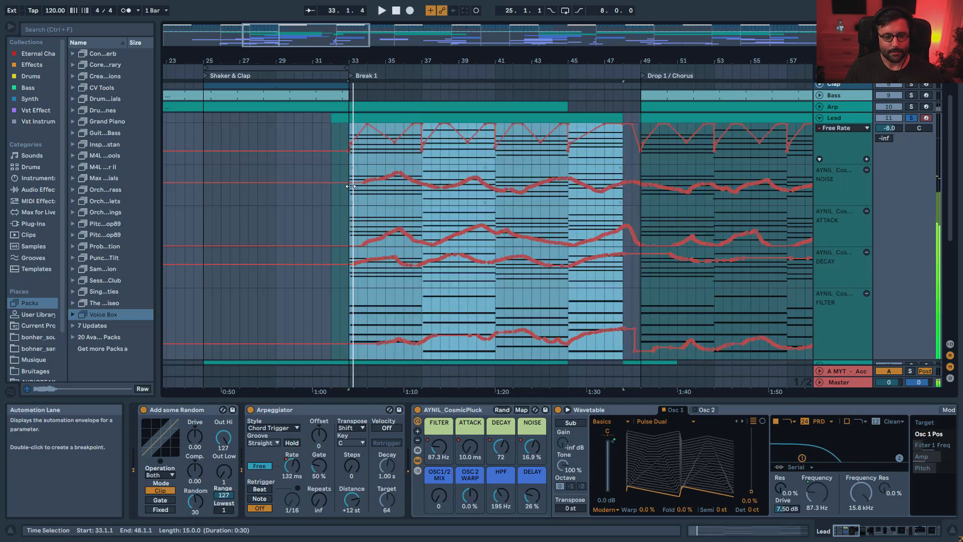
# - Try deleting the Lead's NOISE, ATTACK, DECAY and FILTER automation from bar 33 to 49, play the section, and undo the deletion
pyautogui.moveTo(346, 176); pyautogui.dragTo(637, 334)
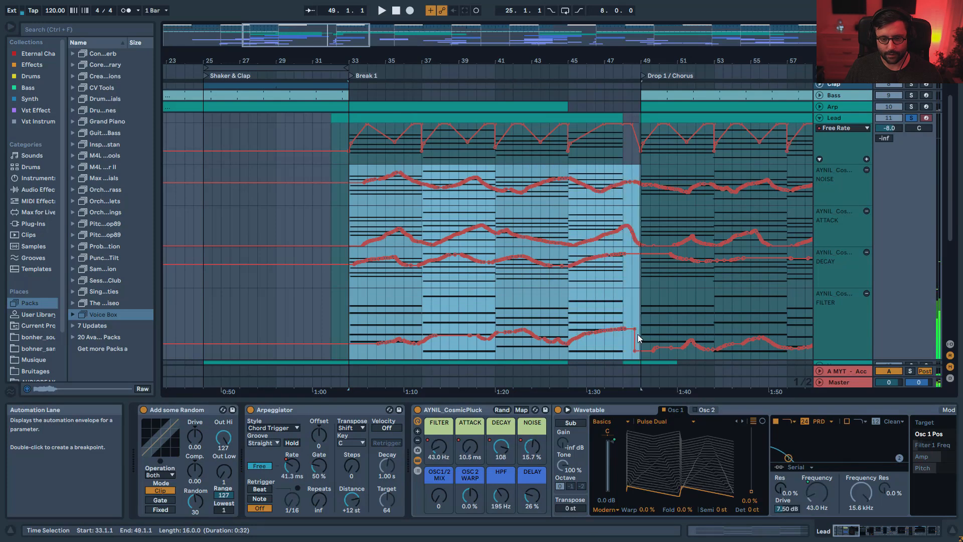
pyautogui.press('Delete')
pyautogui.press('space')
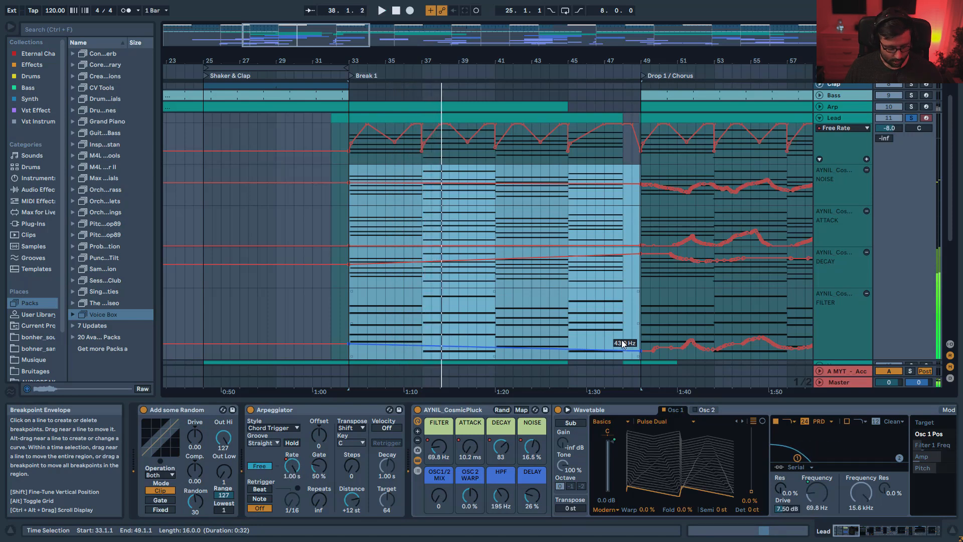
pyautogui.hotkey('ctrl', 'z')
# - Play Break 1, deleting and restoring the Lead's four macro automation lanes during playback to compare the sound
pyautogui.press('space')
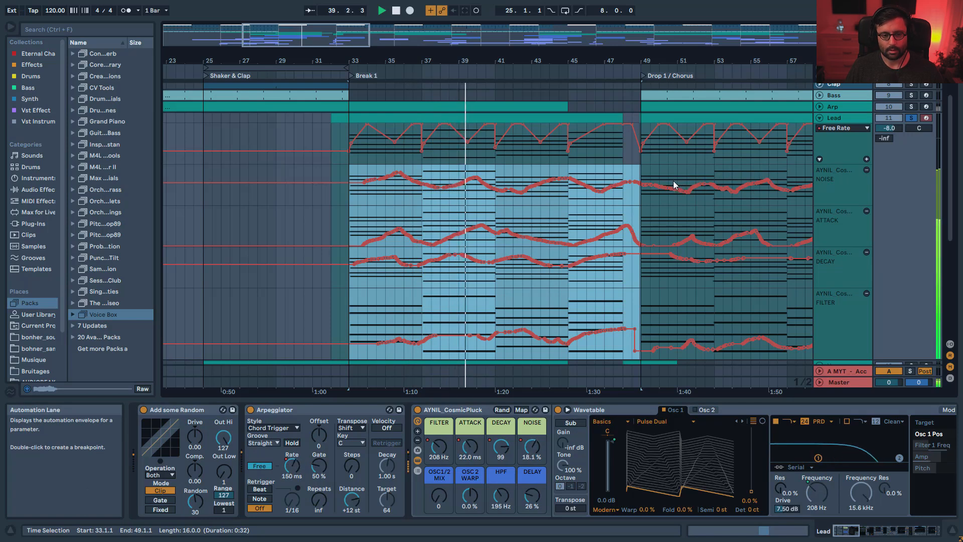
pyautogui.press('Delete')
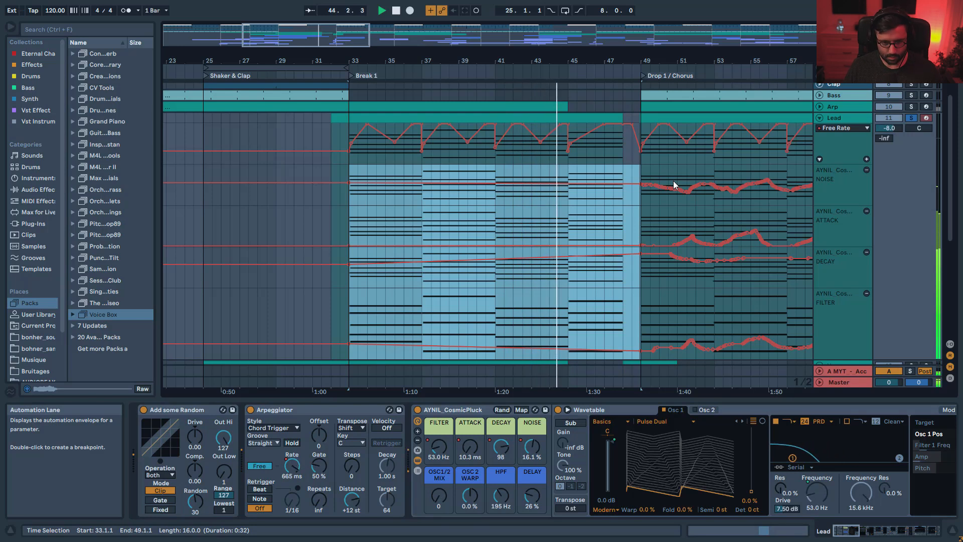
pyautogui.hotkey('ctrl', 'z')
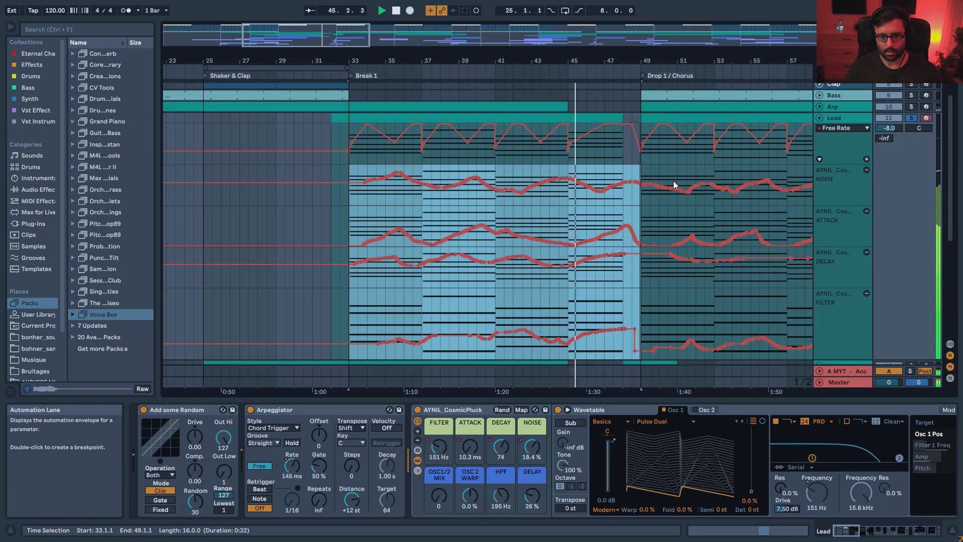
pyautogui.moveTo(490, 61); pyautogui.dragTo(489, 20)
pyautogui.press('space')
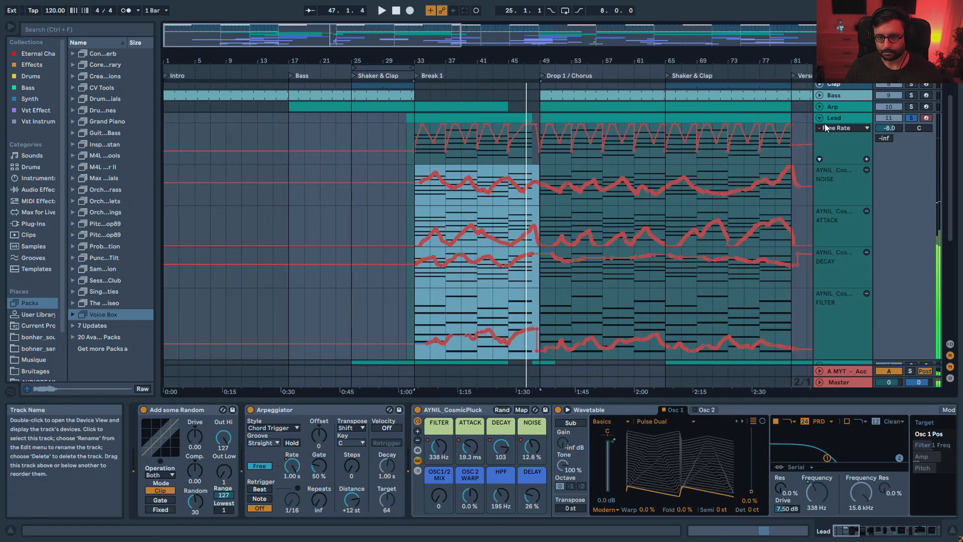
# - Fold the Lead track and unfold the Vox track to show its Amount automation around Drop 1
pyautogui.click(818, 118)
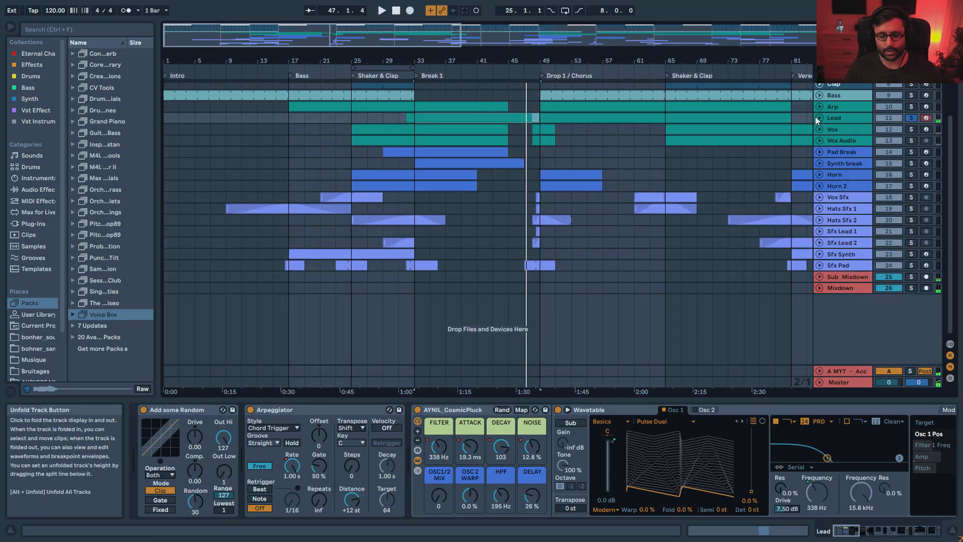
pyautogui.click(819, 130)
pyautogui.moveTo(374, 35); pyautogui.dragTo(377, 46)
# - Solo the Vox track, play from bar 48, and bring its Auto Pan device into view
pyautogui.click(360, 148)
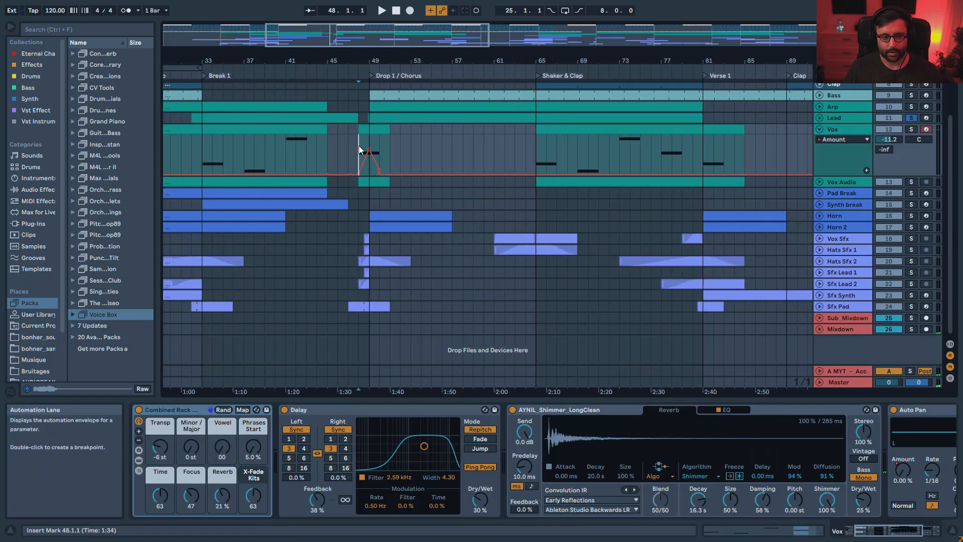
pyautogui.click(911, 130)
pyautogui.press('space')
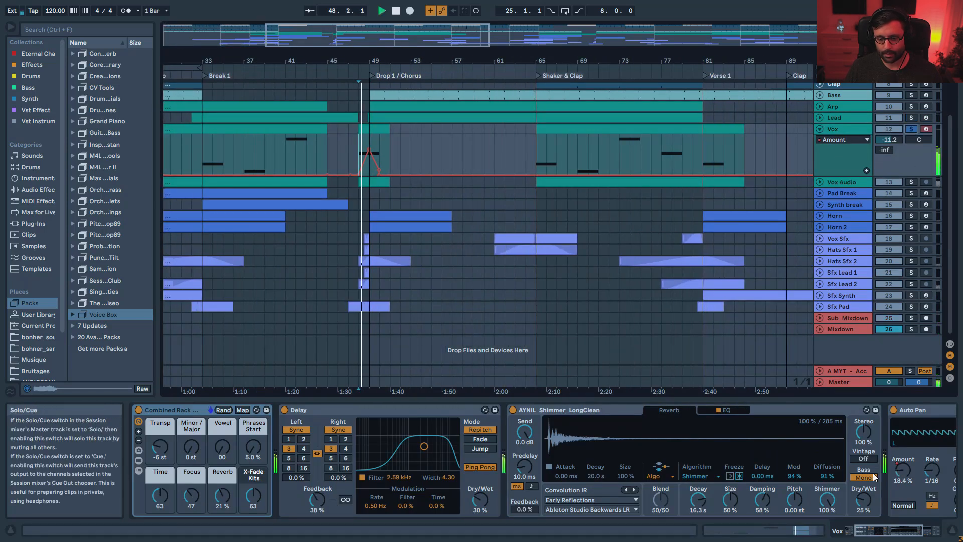
pyautogui.hscroll(5, 720, 452)
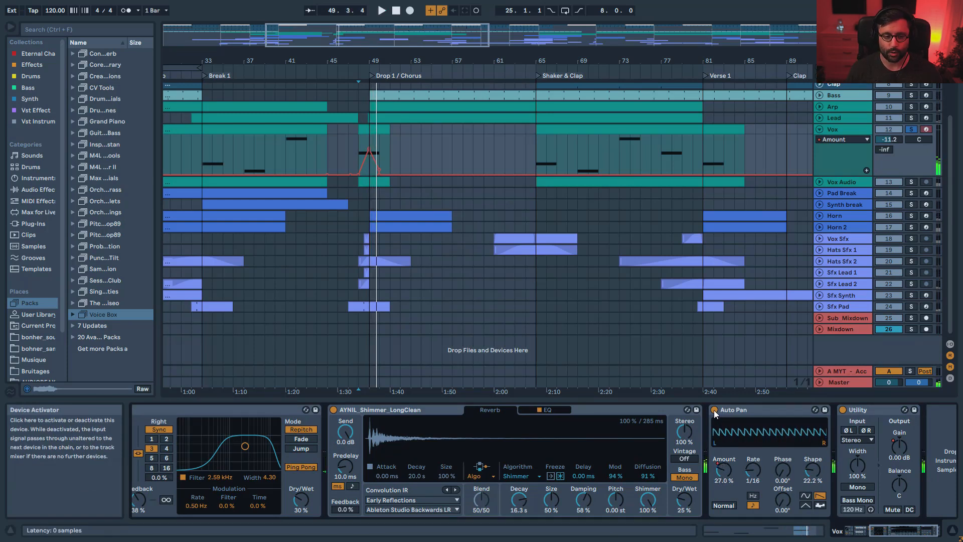
# - Play the soloed Vox in Break 1 from bar 37 to hear it without Auto Pan
pyautogui.scroll(-2, 495, 266)
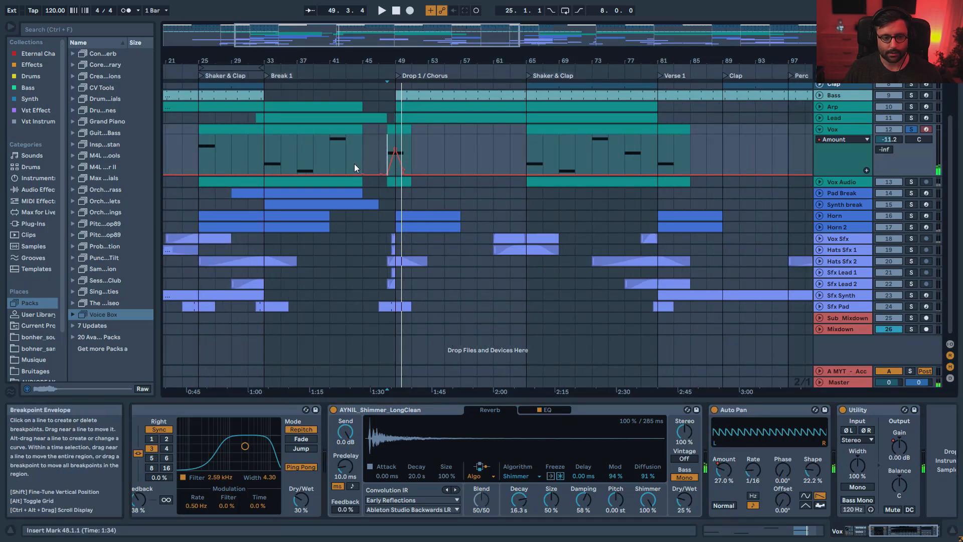
pyautogui.click(296, 167)
pyautogui.press('space')
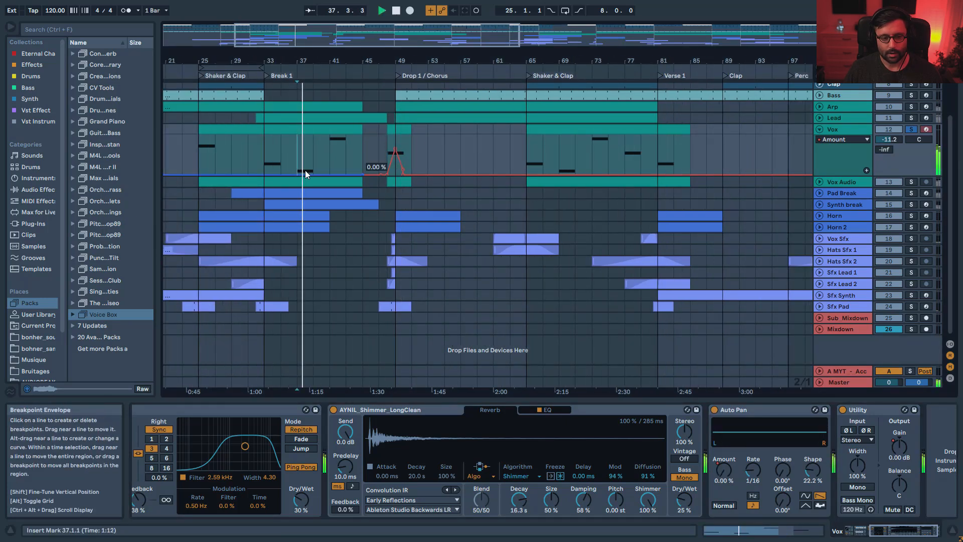
pyautogui.press('space')
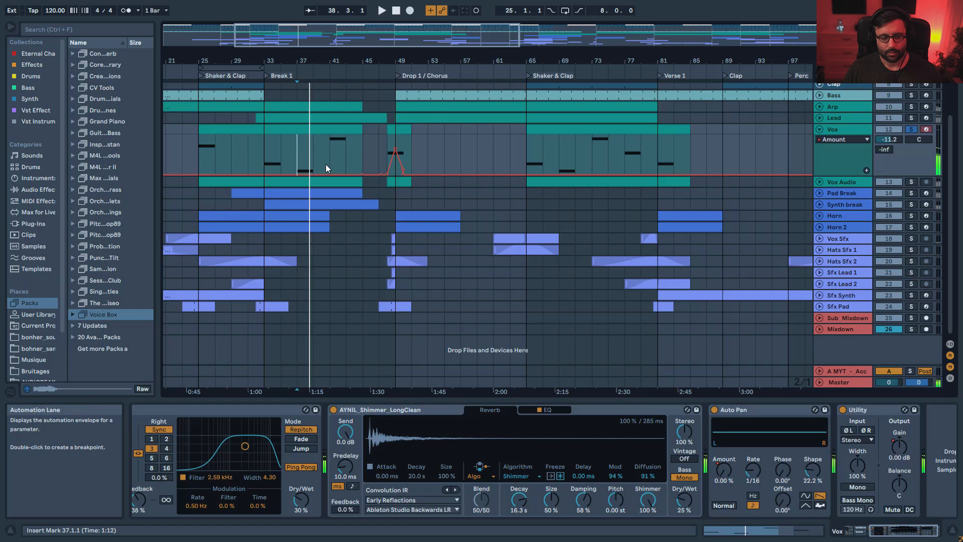
pyautogui.click(297, 164)
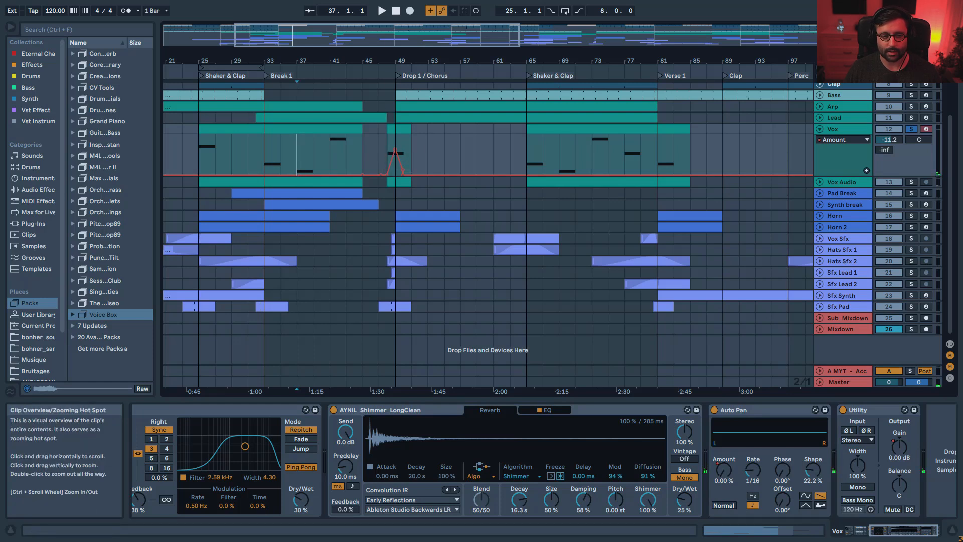
# - Play the Vox from bar 48 into Drop 1 to hear its rising Auto Pan Amount automation
pyautogui.moveTo(395, 61); pyautogui.dragTo(395, 100)
pyautogui.click(369, 143)
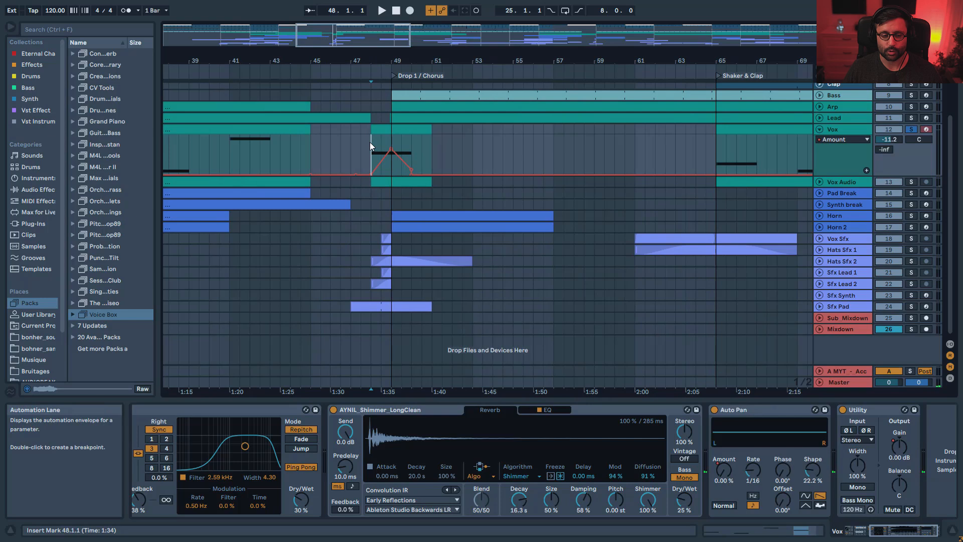
pyautogui.scroll(5, 369, 145)
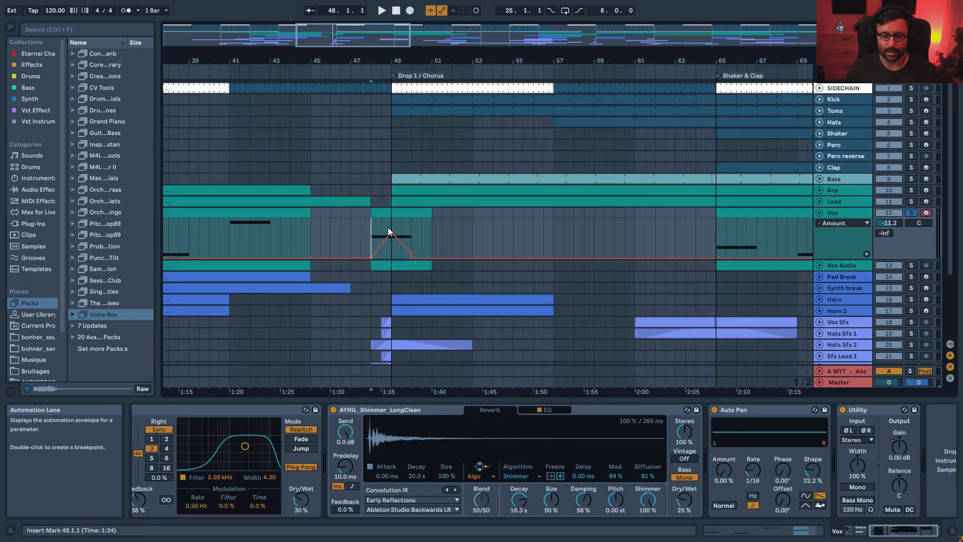
pyautogui.press('space')
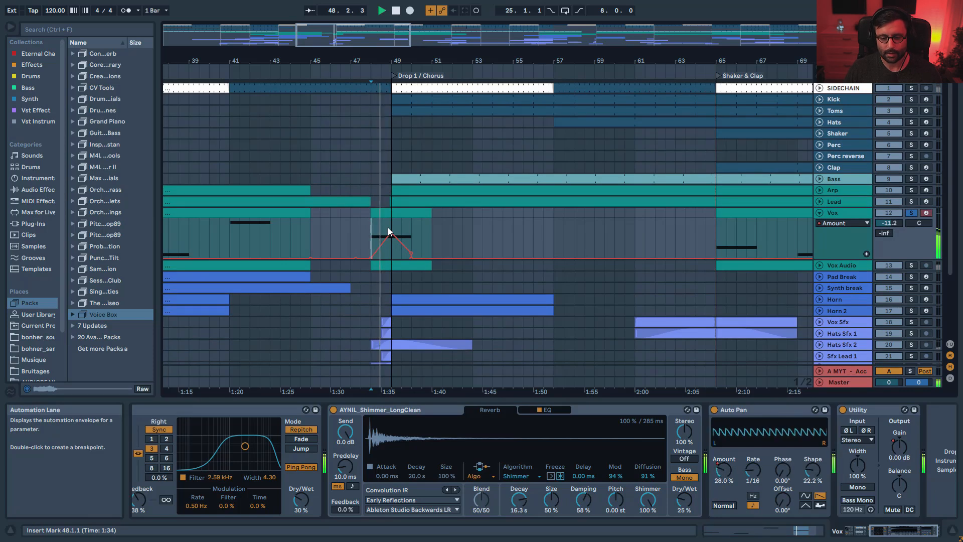
# - Examine the Vox track's Amount automation across Break 2 during playback
pyautogui.moveTo(359, 25); pyautogui.dragTo(489, 2)
pyautogui.moveTo(529, 37); pyautogui.dragTo(567, 70)
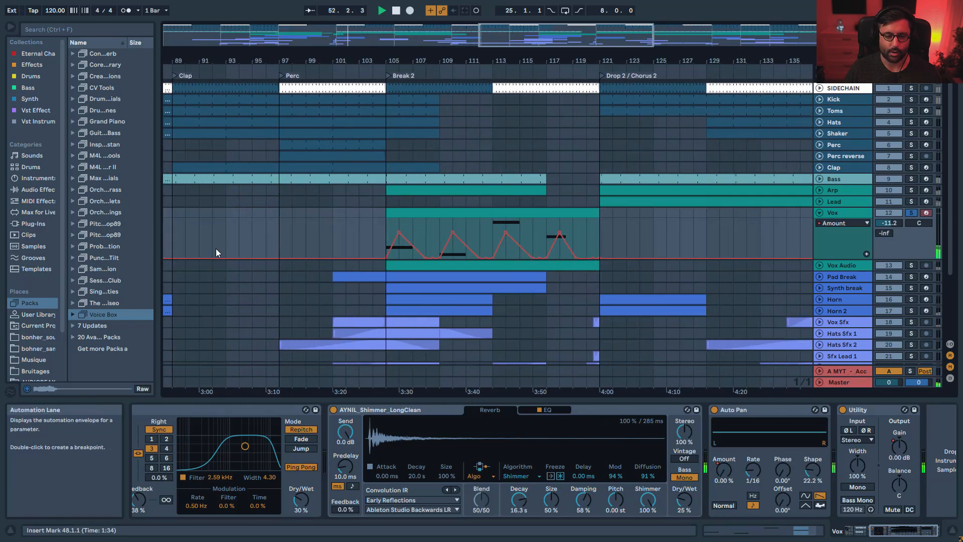
pyautogui.doubleClick(530, 40)
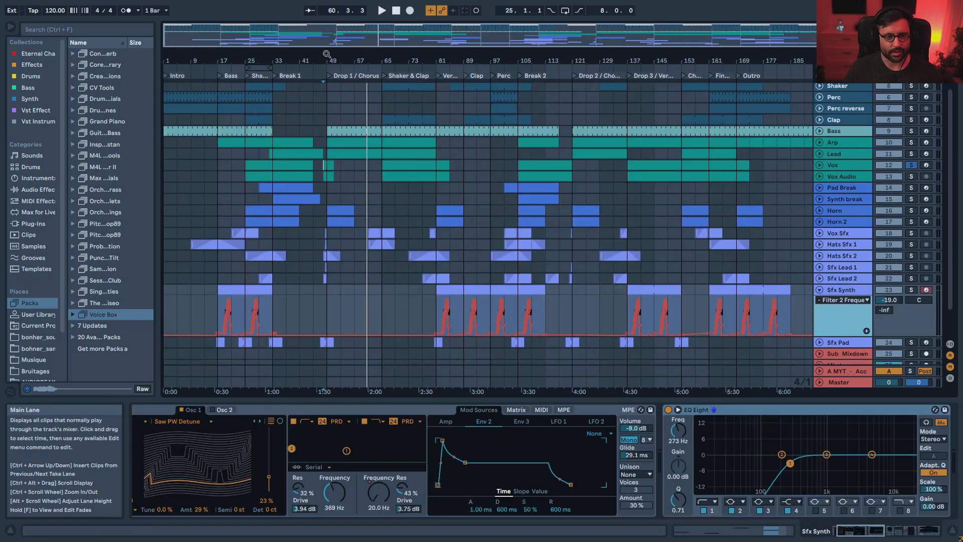
# - Solo the Sfx Synth track and play it from bar 27 to hear its Filter 2 Frequency automation
pyautogui.scroll(8, 265, 69)
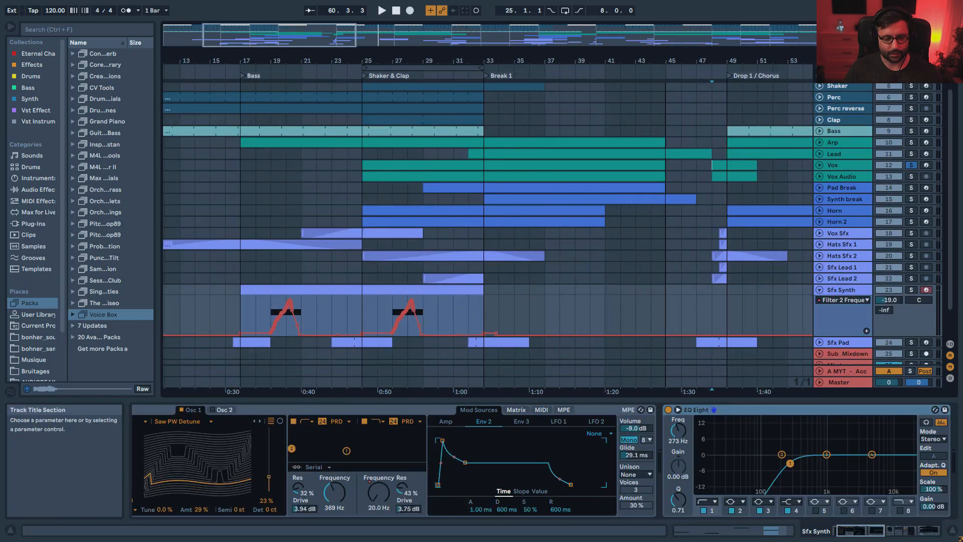
pyautogui.click(407, 315)
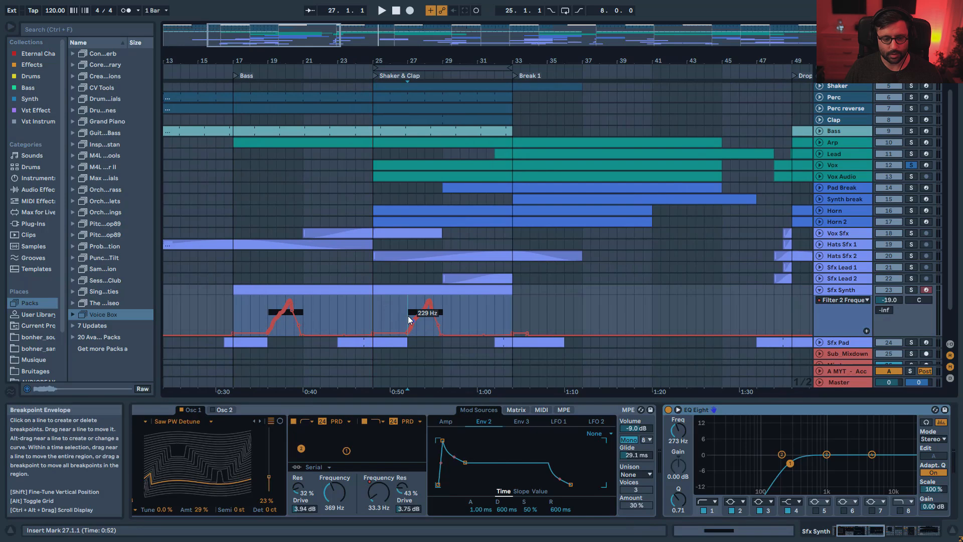
pyautogui.press('space')
pyautogui.click(912, 289)
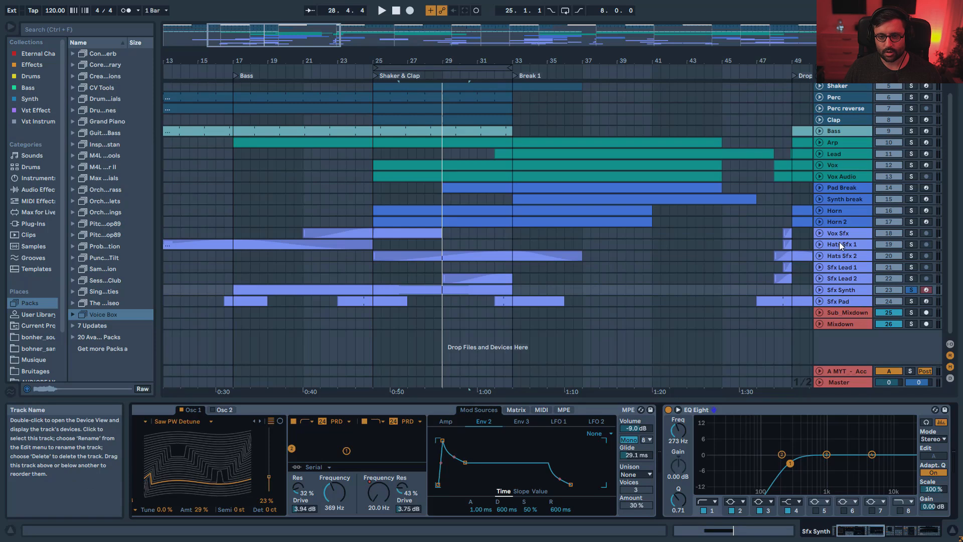
# - Unfold the Hats track, open its clip at bar 9, and check the available Groove options without changing the selection
pyautogui.scroll(3, 839, 242)
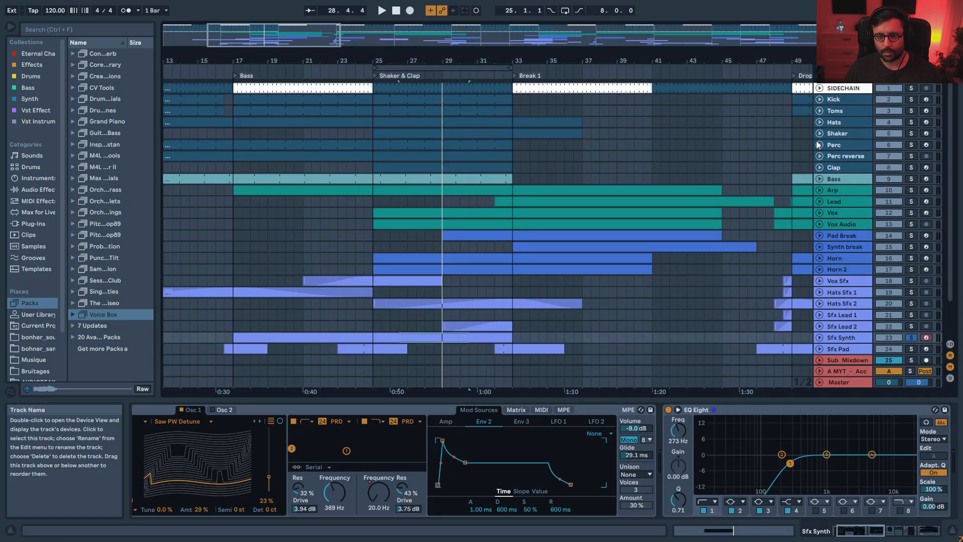
pyautogui.moveTo(261, 35); pyautogui.dragTo(243, 25)
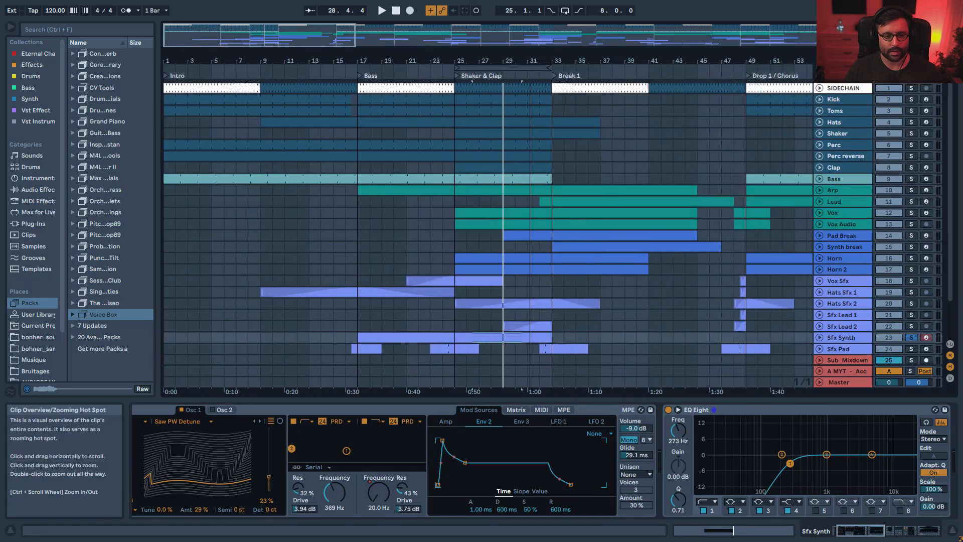
pyautogui.click(820, 123)
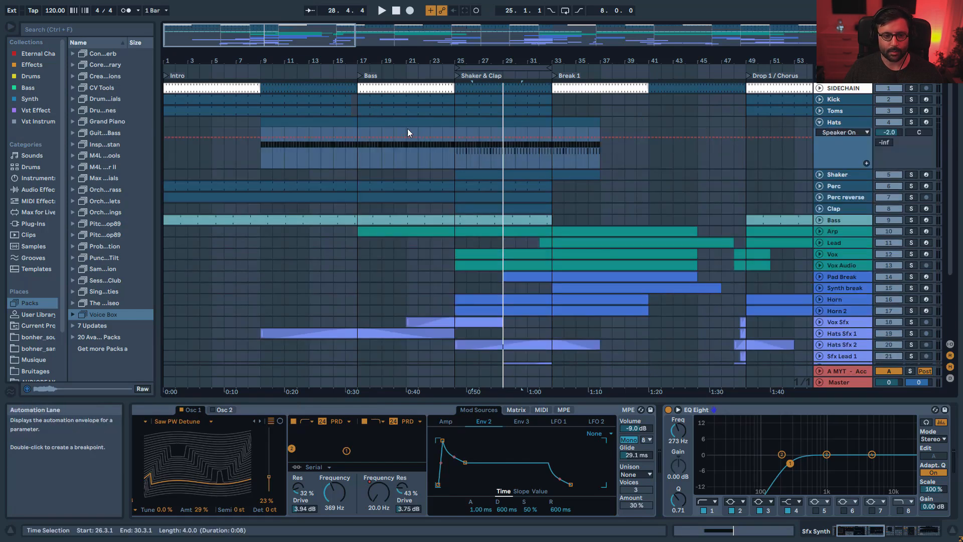
pyautogui.click(367, 120)
pyautogui.click(204, 392)
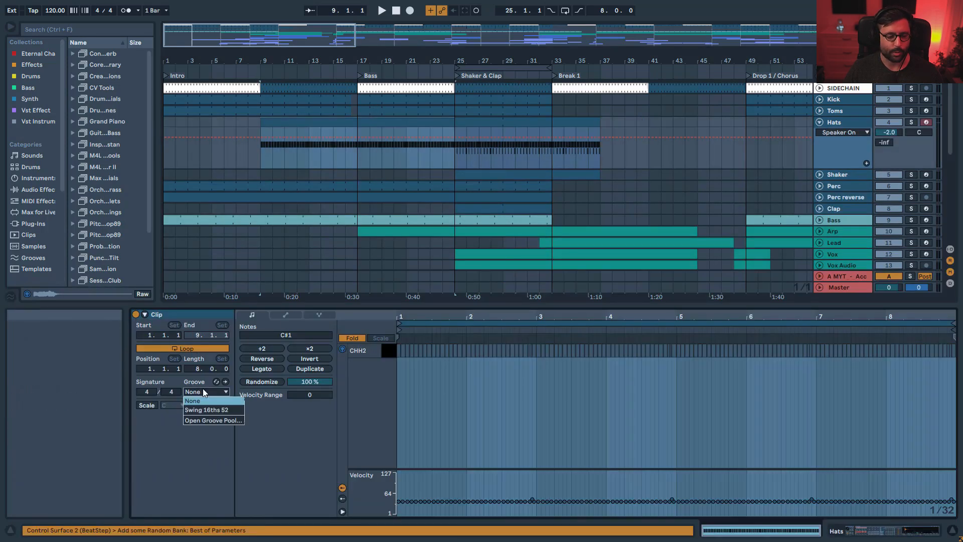
pyautogui.click(202, 390)
# - Inspect the CHH2 note spacing around 2.3 to 2.4 in the Hats clip and view the track's device chain
pyautogui.moveTo(513, 315); pyautogui.dragTo(581, 354)
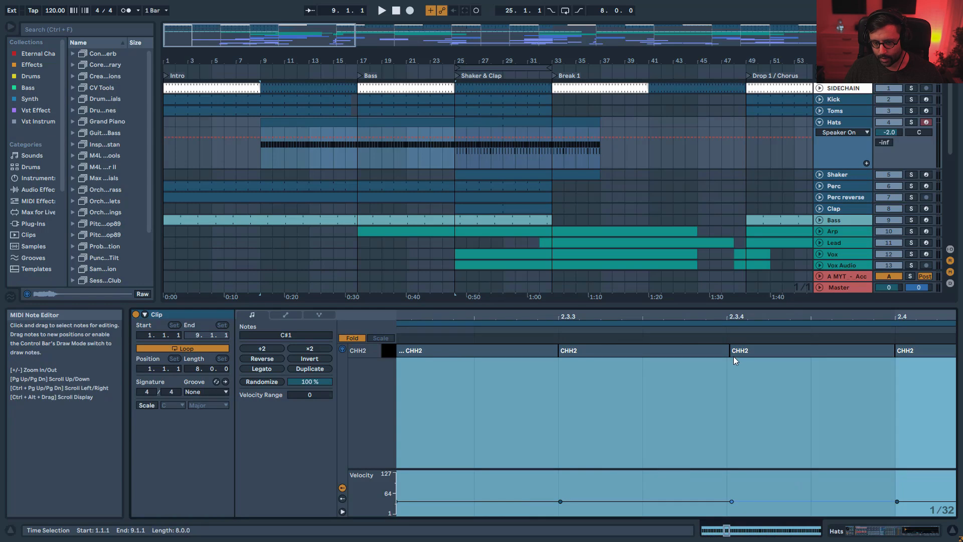
pyautogui.moveTo(777, 316); pyautogui.dragTo(311, 316)
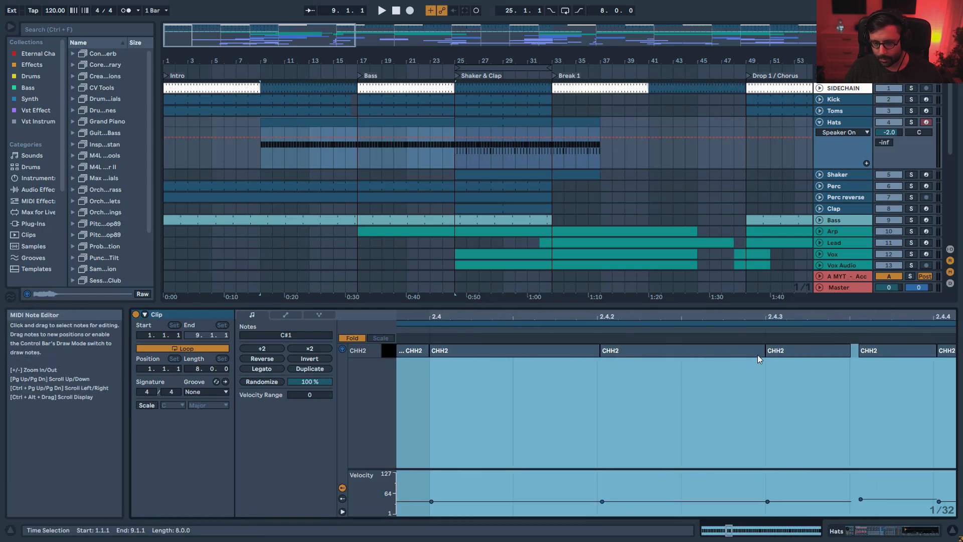
pyautogui.moveTo(911, 317); pyautogui.dragTo(911, 226)
pyautogui.doubleClick(834, 122)
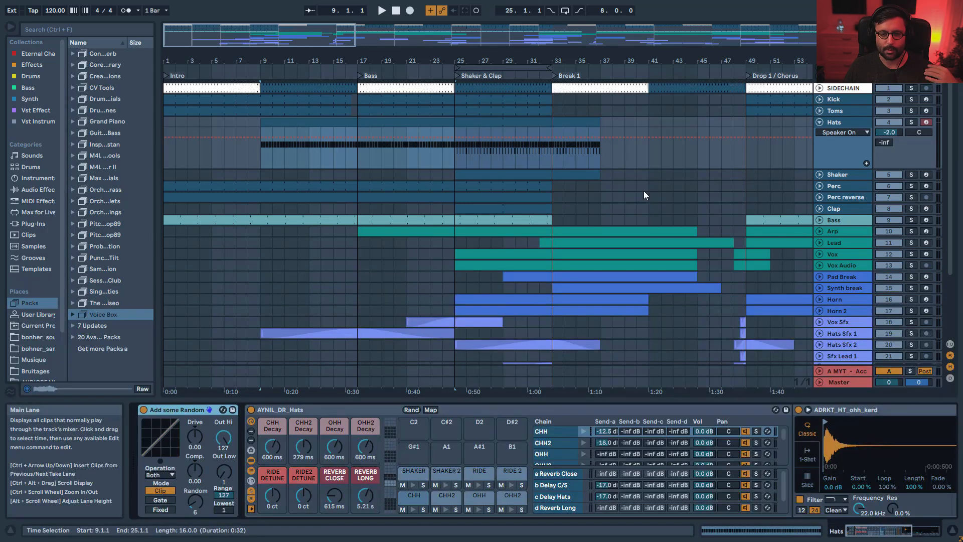
# - Return to the notes of the Hats clip and play it from bar 9 with the Hats track soloed
pyautogui.hotkey('shift', 'Tab')
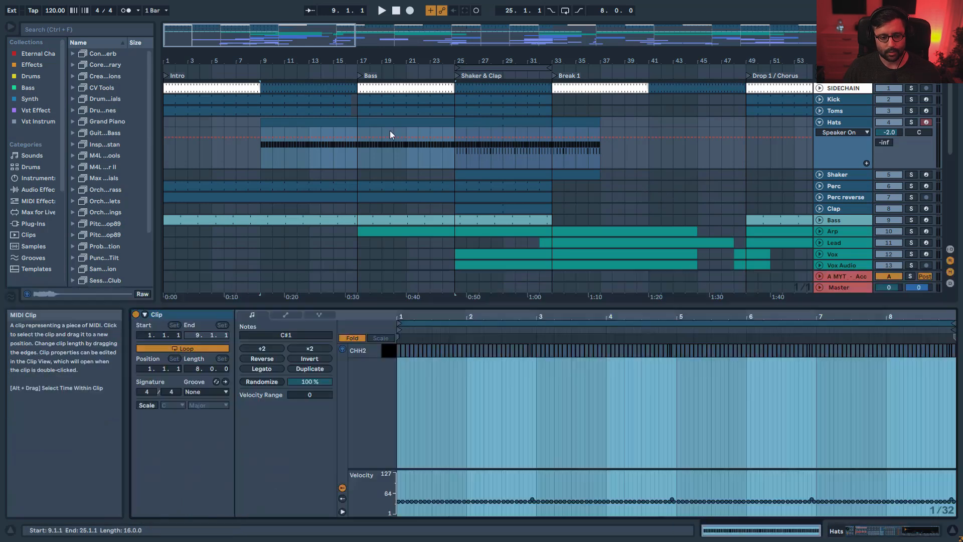
pyautogui.moveTo(508, 317); pyautogui.dragTo(620, 369)
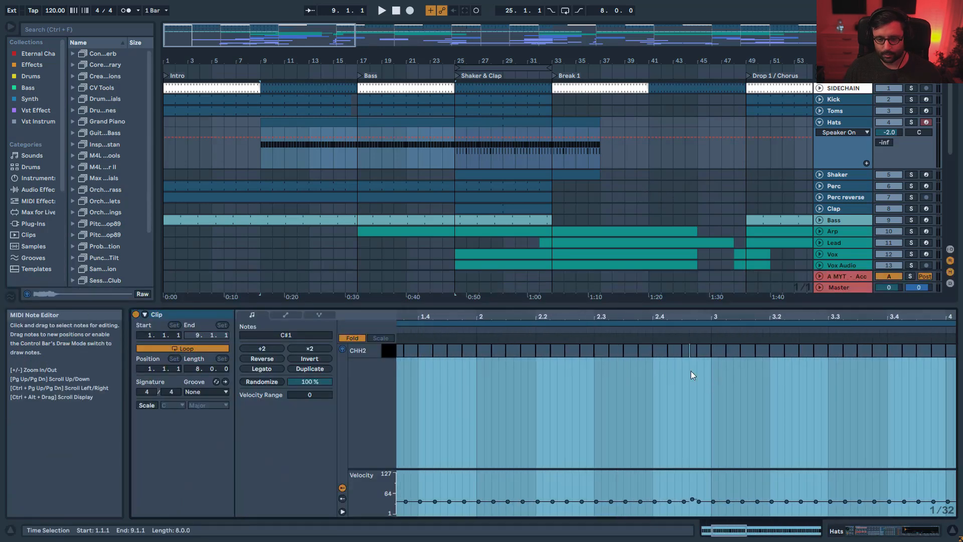
pyautogui.press('space')
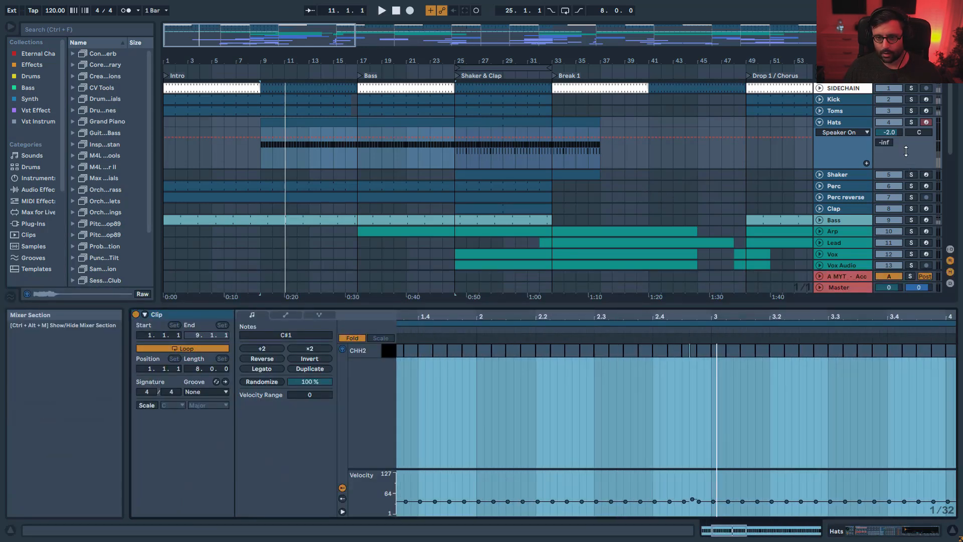
pyautogui.click(913, 125)
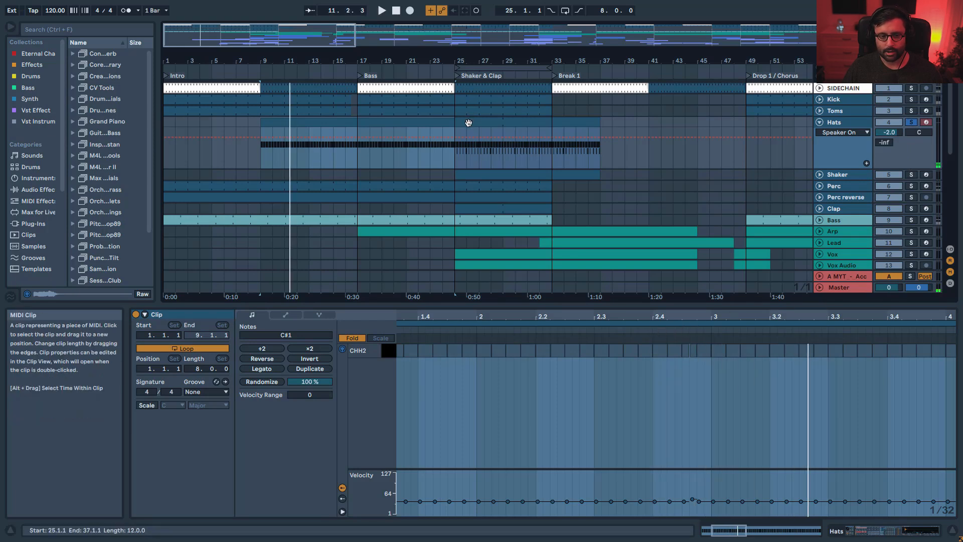
# - Open the Hats clip at bar 25 and play its CHH and CHH2 pattern soloed
pyautogui.click(468, 123)
pyautogui.press('space')
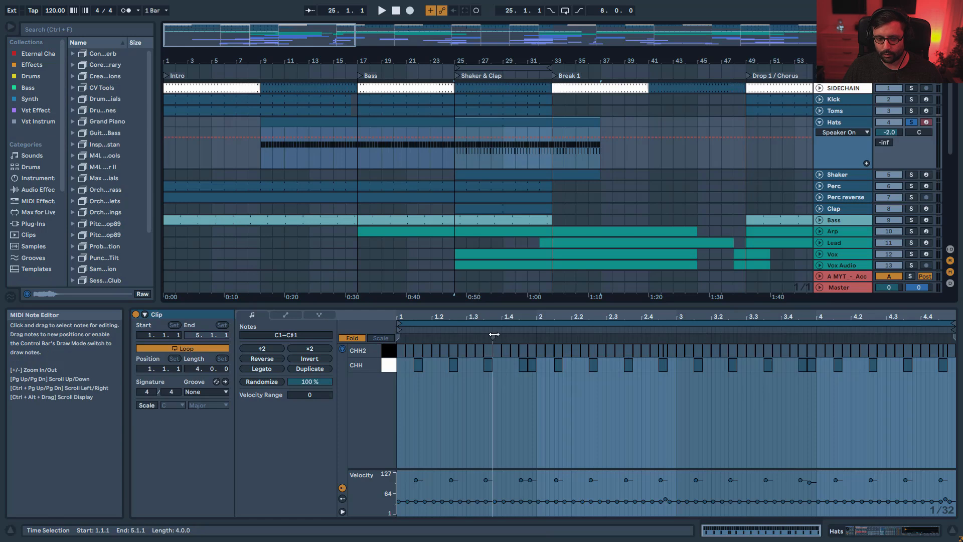
pyautogui.click(474, 329)
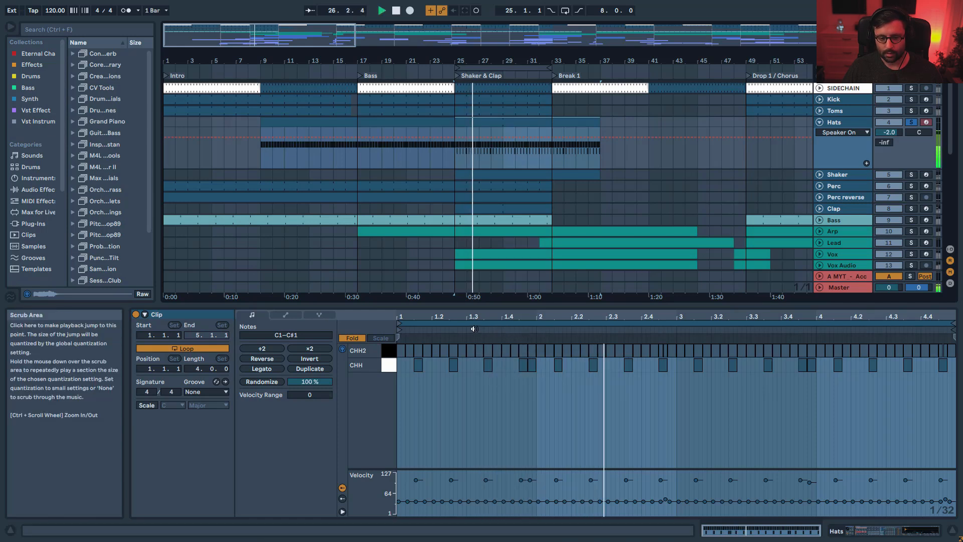
pyautogui.press('space')
# - Fold the Hats track and show the Shaker track's device chain, selecting its Add some Random device
pyautogui.click(819, 122)
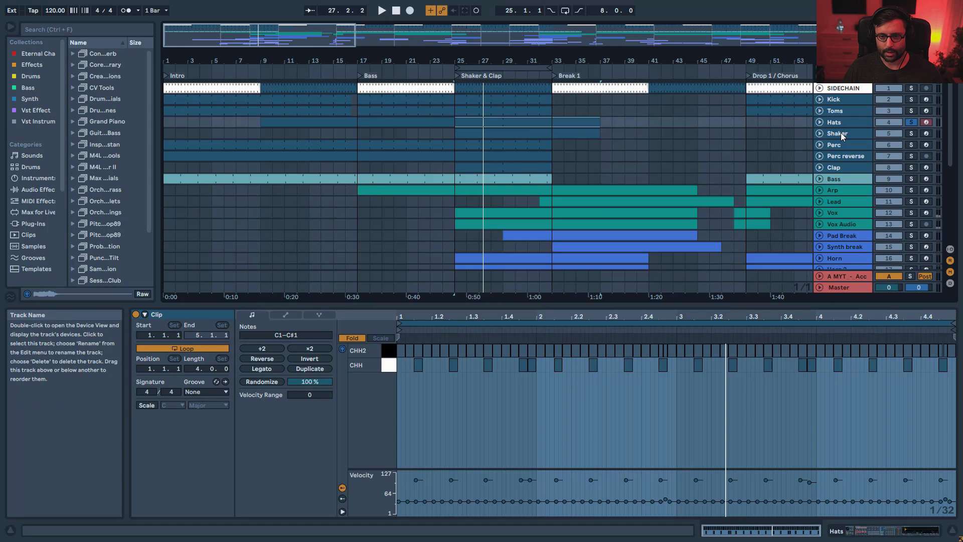
pyautogui.doubleClick(841, 134)
pyautogui.click(852, 531)
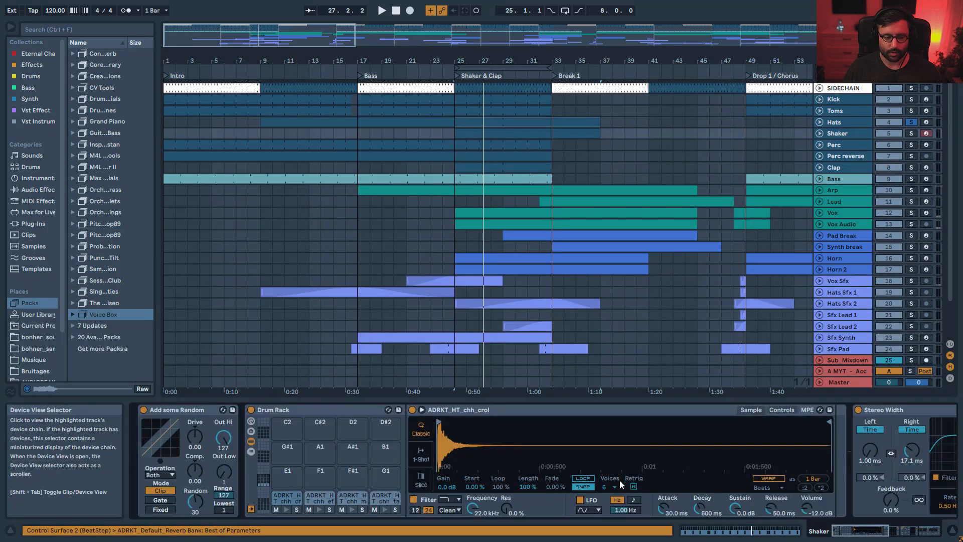
pyautogui.click(166, 409)
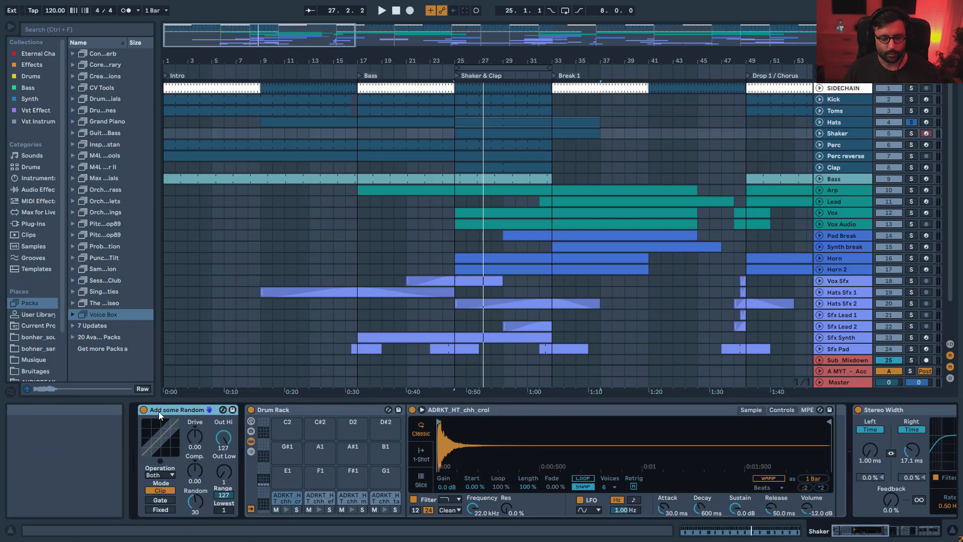
# - Unfold the Pad Break track to examine its filter frequency automation and devices through Break 1, and fold it again
pyautogui.click(820, 235)
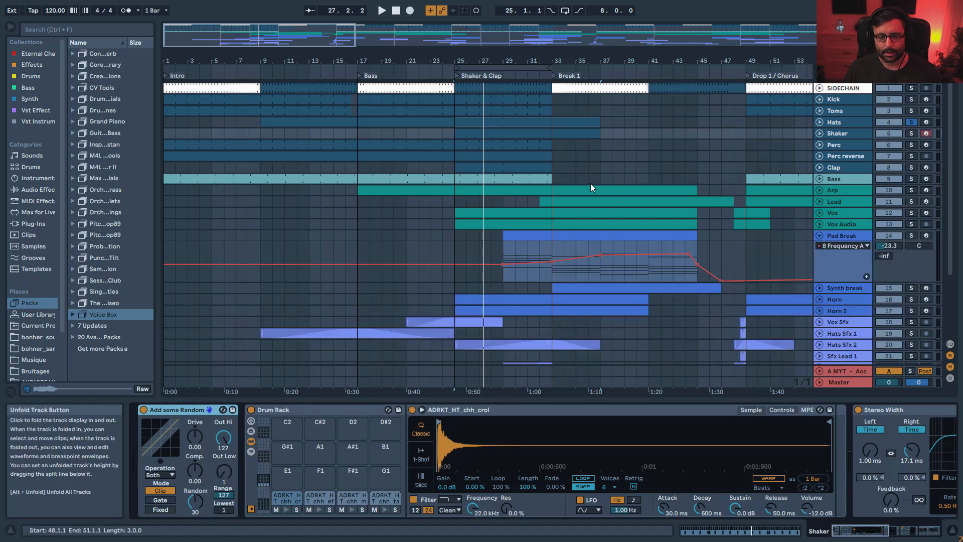
pyautogui.moveTo(263, 38); pyautogui.dragTo(263, 25)
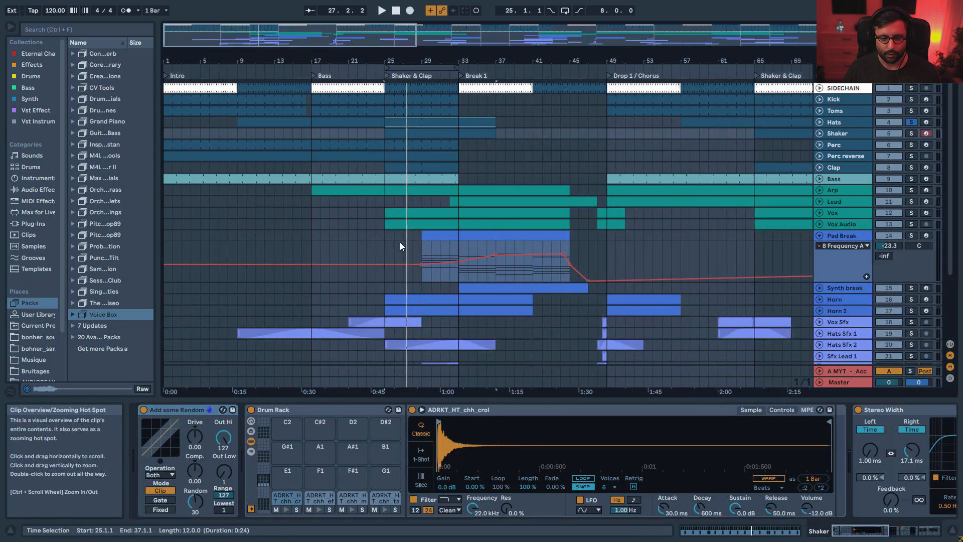
pyautogui.click(835, 238)
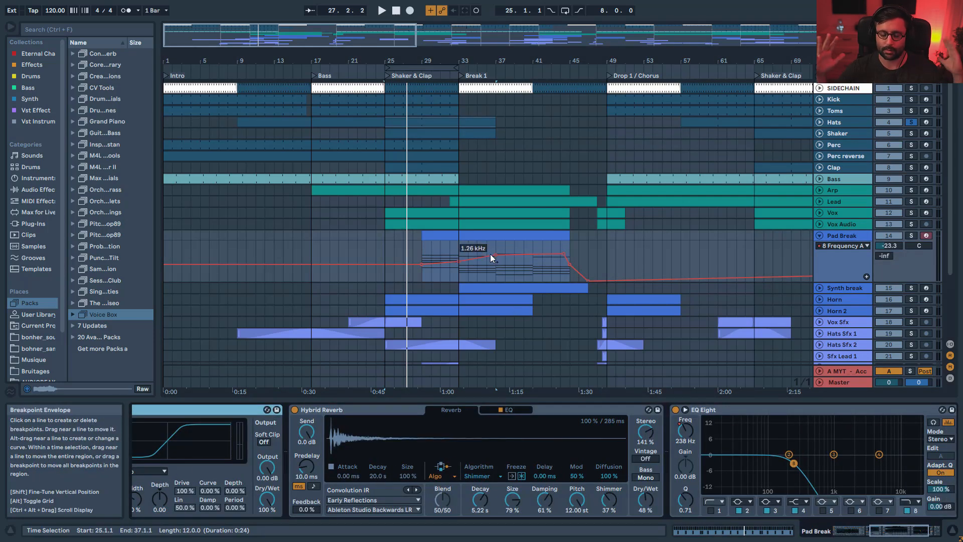
pyautogui.click(820, 235)
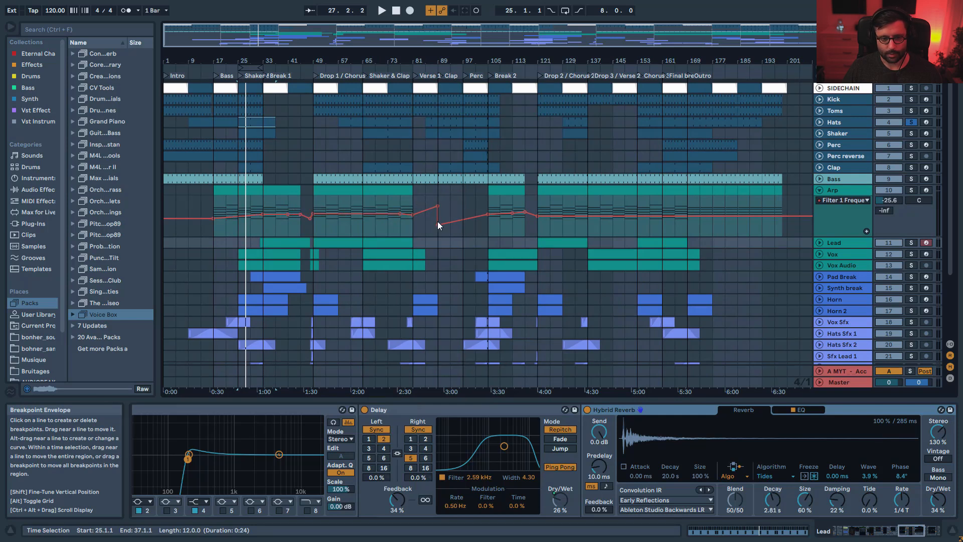
# - Fold the Arp track, unfold the Lead track, and show its Gain automation around Drop 1 from bar 49
pyautogui.click(819, 190)
pyautogui.click(821, 201)
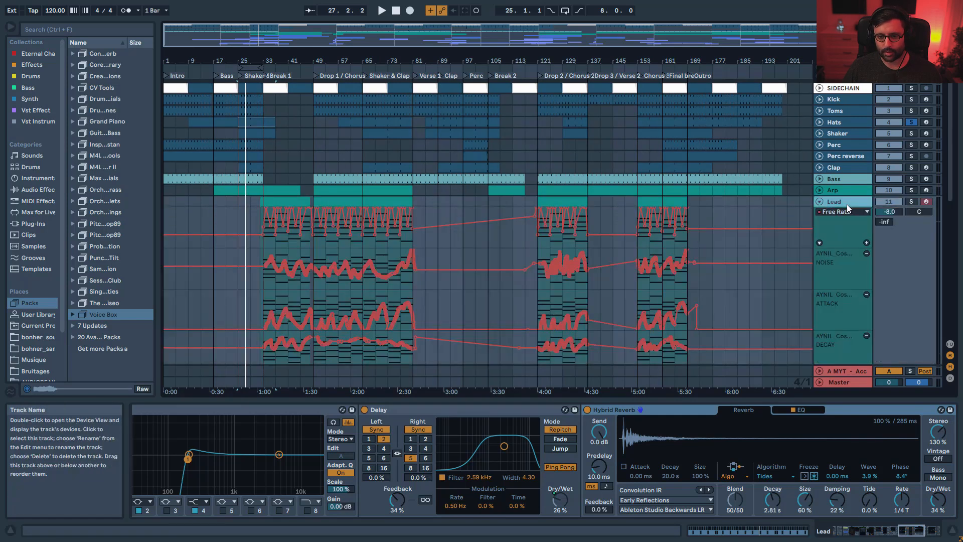
pyautogui.click(849, 210)
pyautogui.click(849, 274)
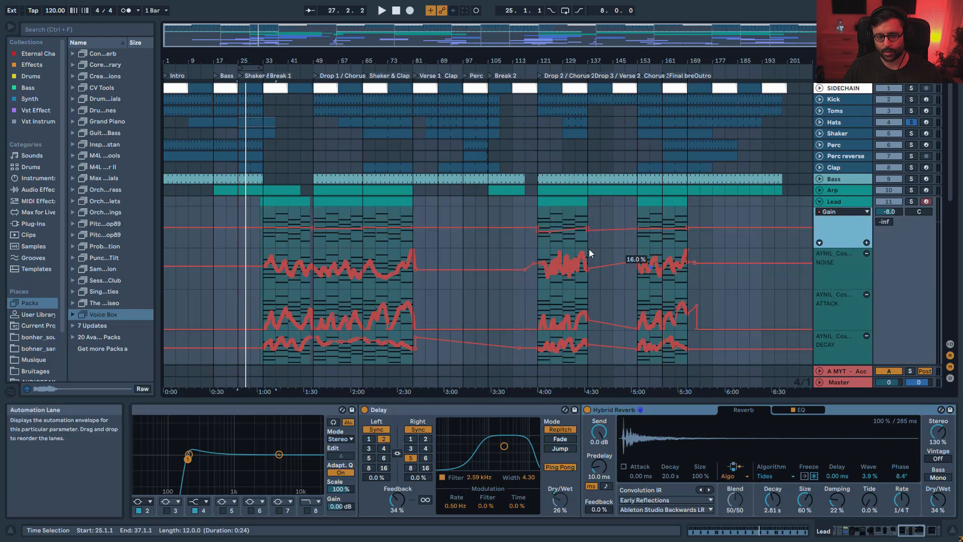
pyautogui.click(313, 216)
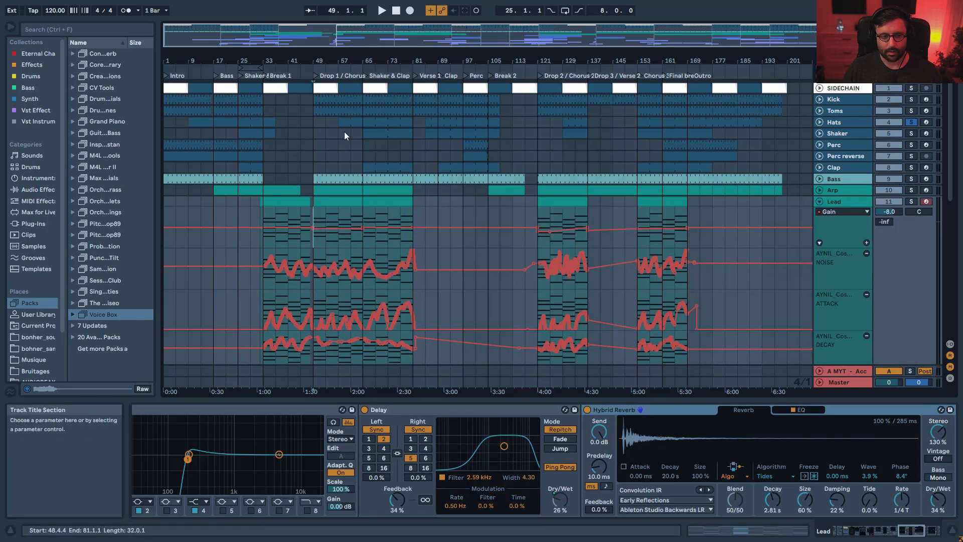
pyautogui.moveTo(344, 39); pyautogui.dragTo(344, 113)
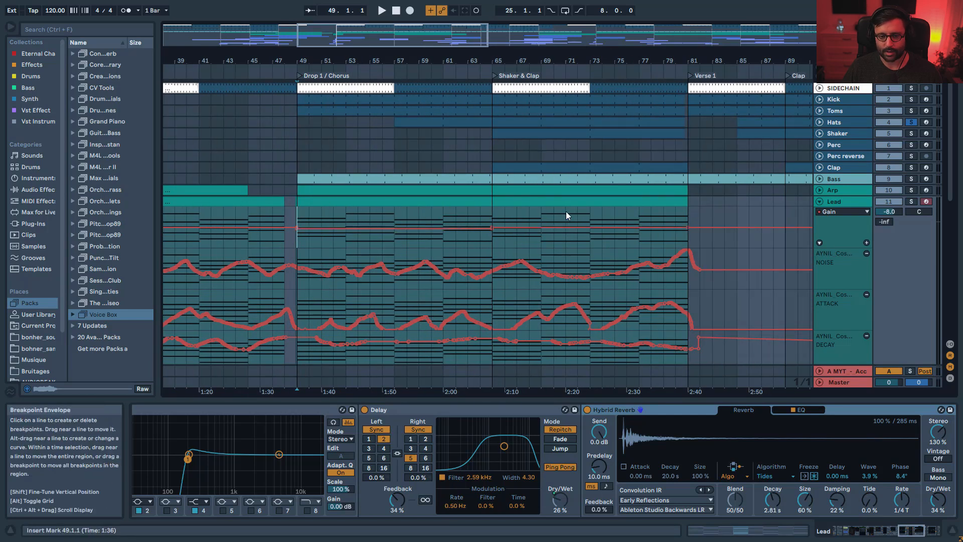
# - Review the Lead track's automation lanes across the wider arrangement and fold the track
pyautogui.scroll(-1, 702, 197)
pyautogui.click(820, 177)
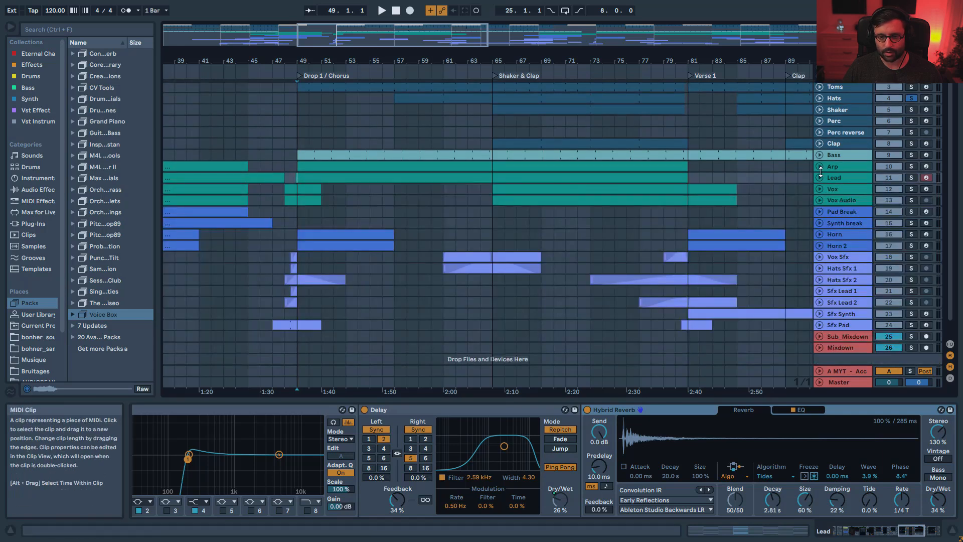
pyautogui.press('u')
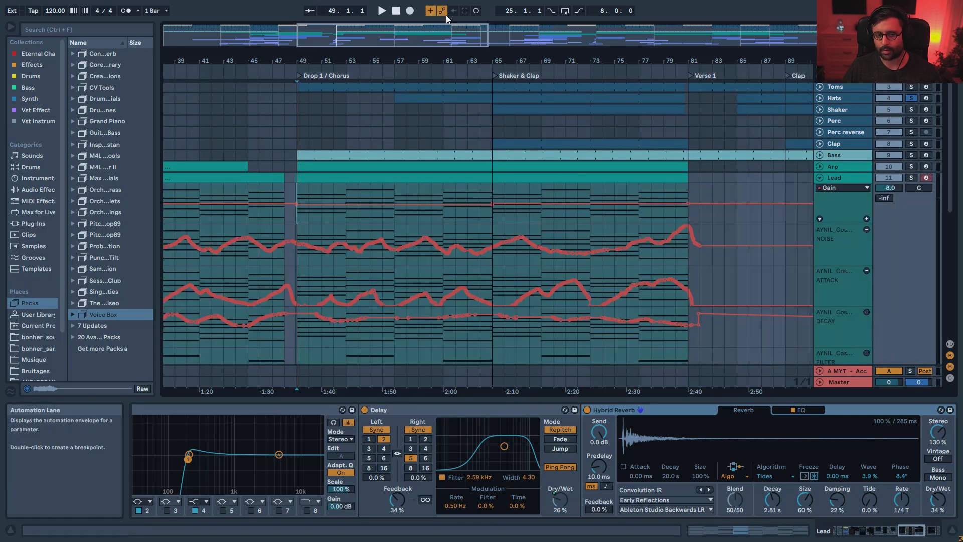
pyautogui.moveTo(446, 35); pyautogui.dragTo(446, 3)
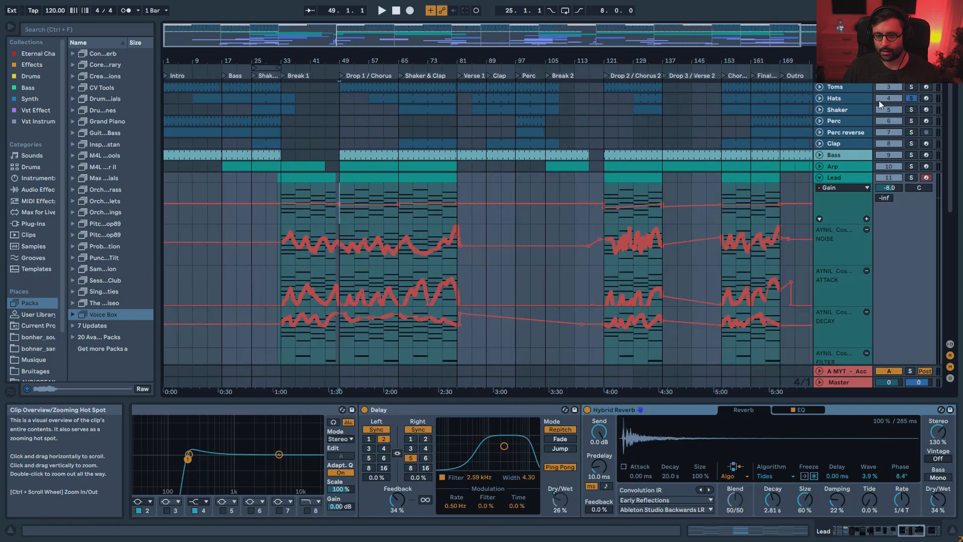
pyautogui.click(820, 178)
# - Unfold the Sub_Mixdown track to examine its A-MYT send automation across the whole arrangement
pyautogui.scroll(-1, 851, 190)
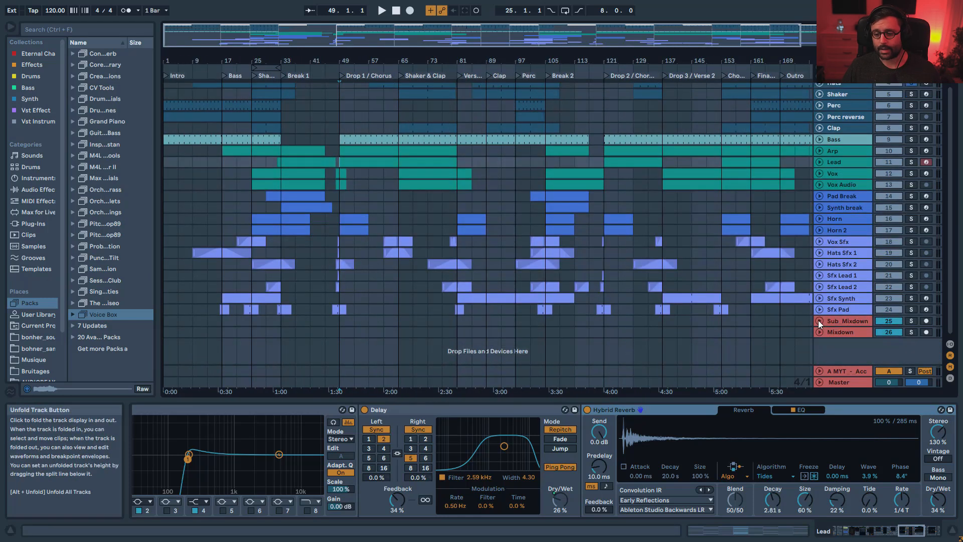
pyautogui.click(819, 324)
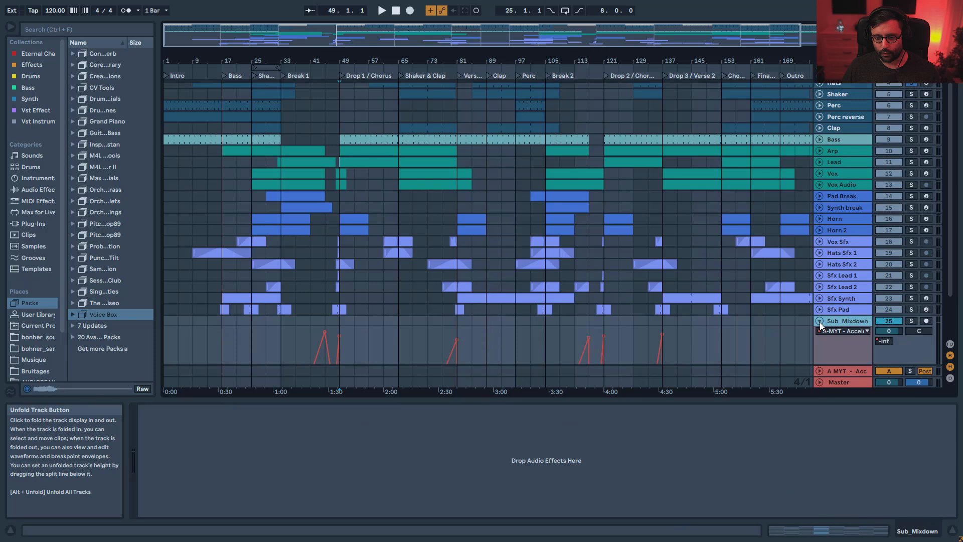
pyautogui.press('-')
pyautogui.scroll(-3, 537, 227)
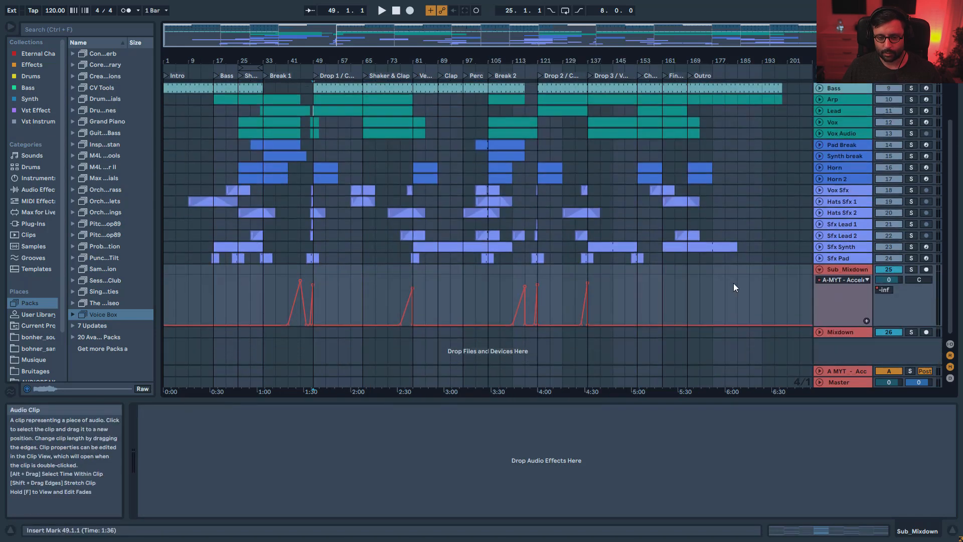
# - Unfold the A MYT return track, examine its Accelerator Reverb rack, and hide the devices inside the rack
pyautogui.click(819, 371)
pyautogui.click(846, 332)
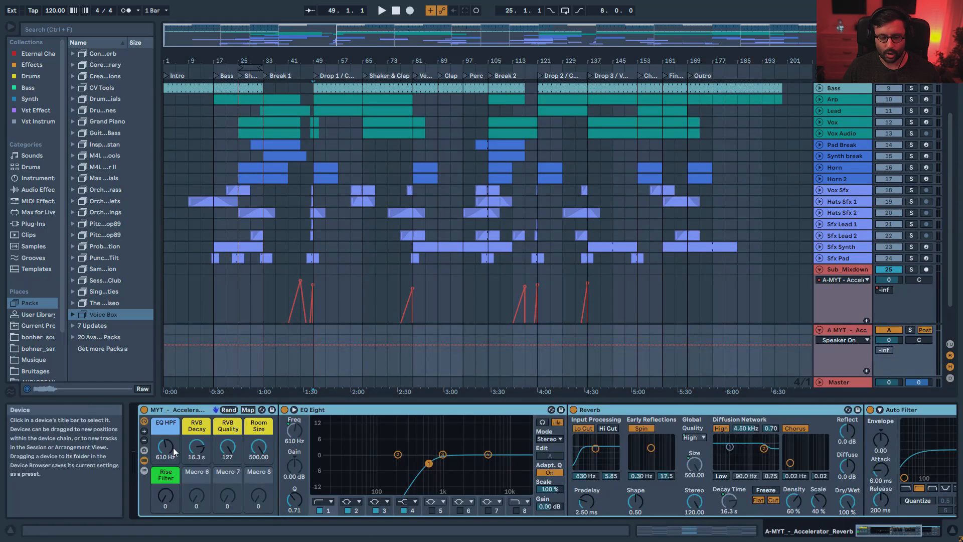
pyautogui.click(144, 460)
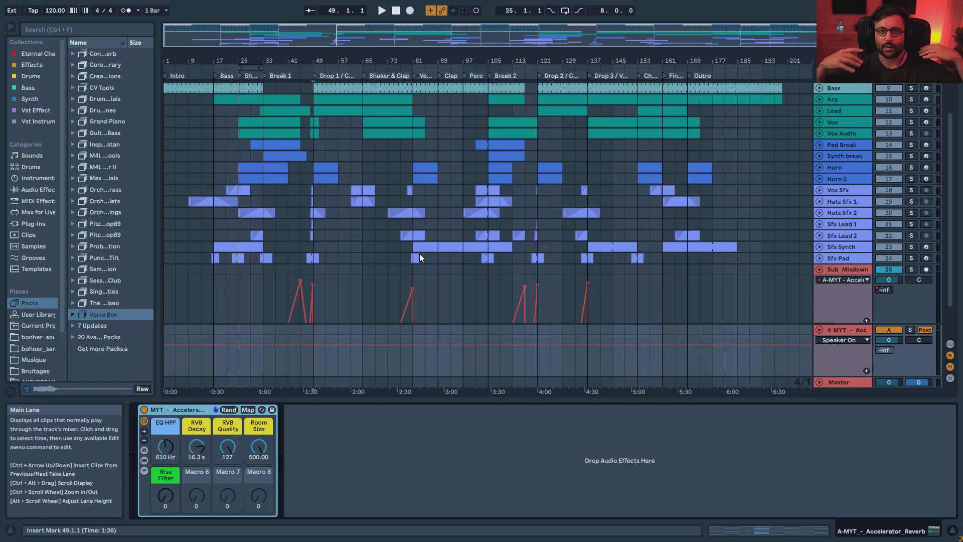
# - Play the end of Break 1 from bar 42 to hear the first A-MYT send rise on Sub_Mixdown up to bar 45
pyautogui.moveTo(344, 34); pyautogui.dragTo(343, 87)
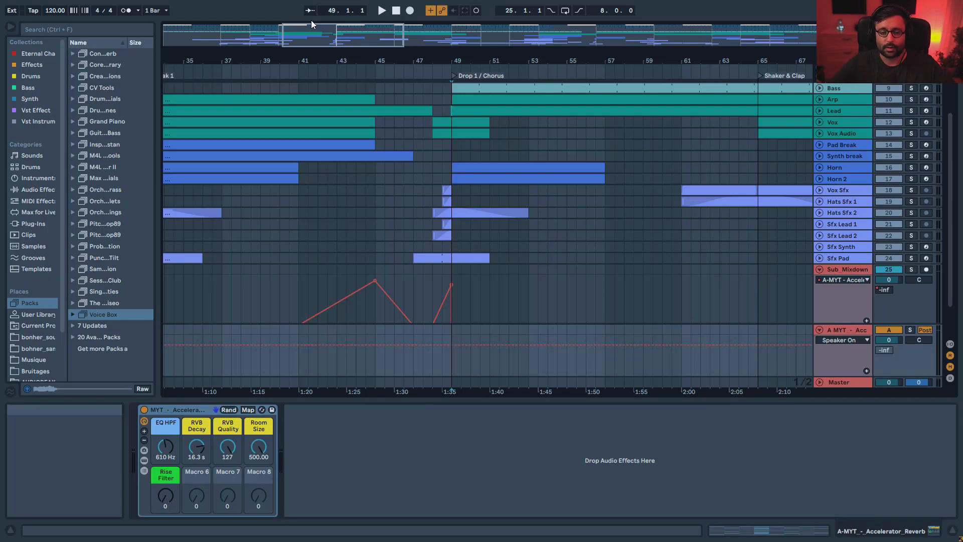
pyautogui.scroll(-2, 335, 279)
pyautogui.click(328, 243)
pyautogui.press('space')
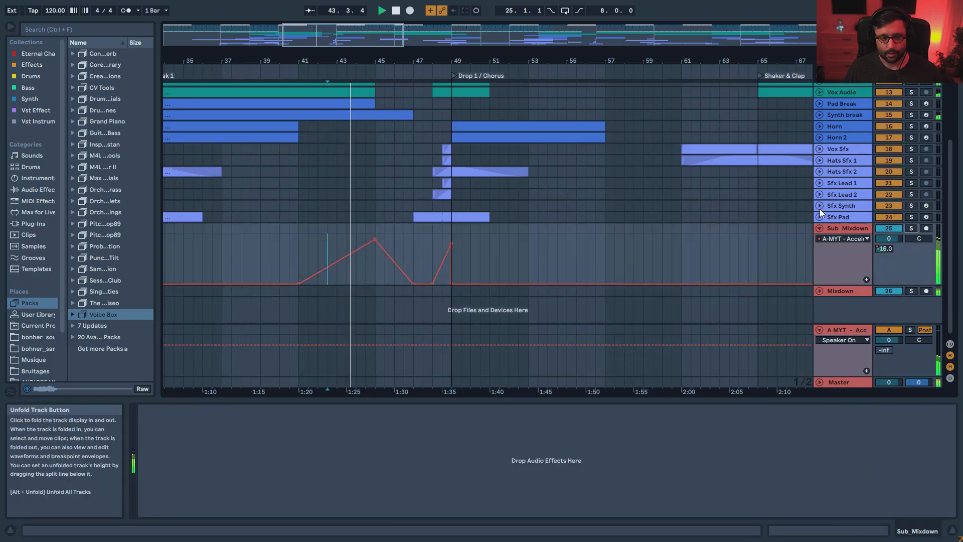
pyautogui.moveTo(376, 240)
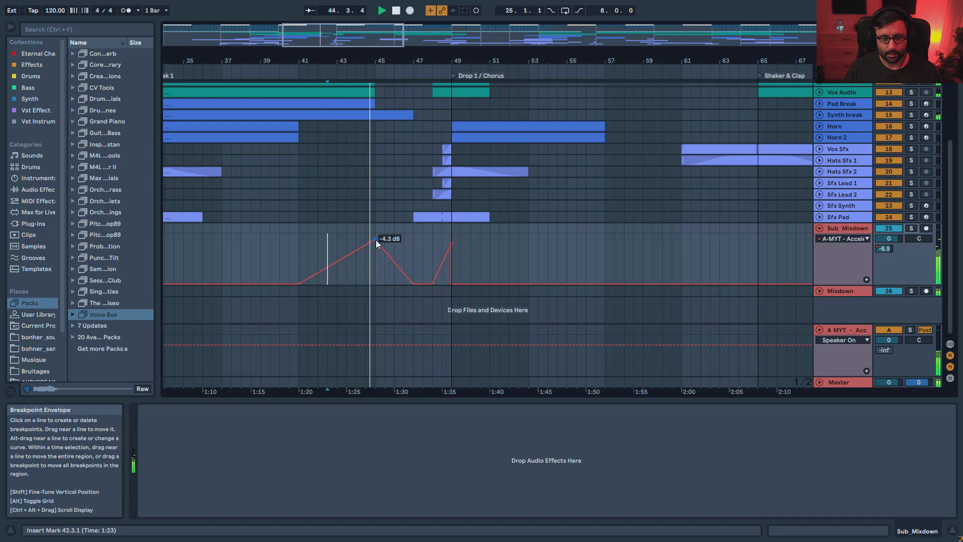
pyautogui.press('space')
# - Try lowering the Sub_Mixdown send peak at bar 45 to -inf dB, play from bar 41, and undo the change
pyautogui.moveTo(375, 240); pyautogui.dragTo(376, 284)
pyautogui.click(296, 261)
pyautogui.press('space')
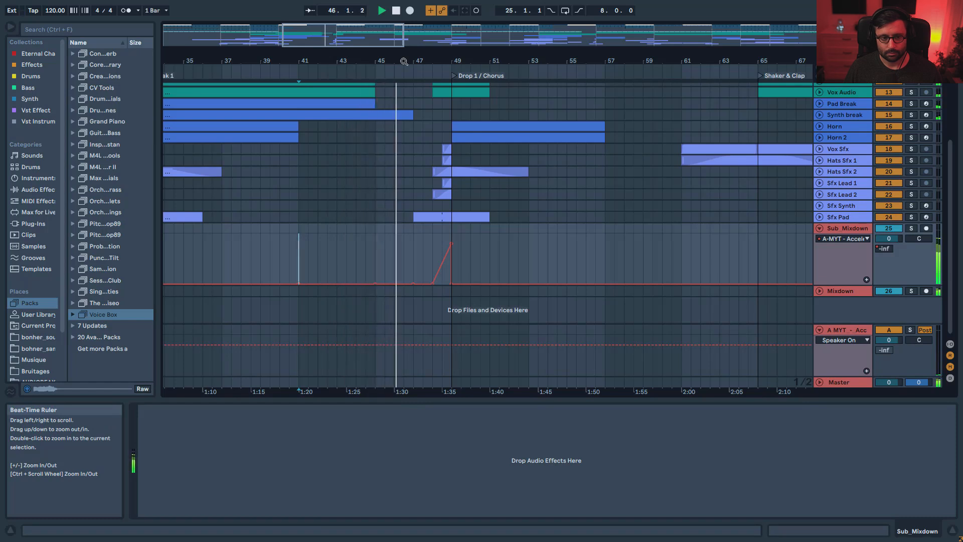
pyautogui.hotkey('ctrl', 'z')
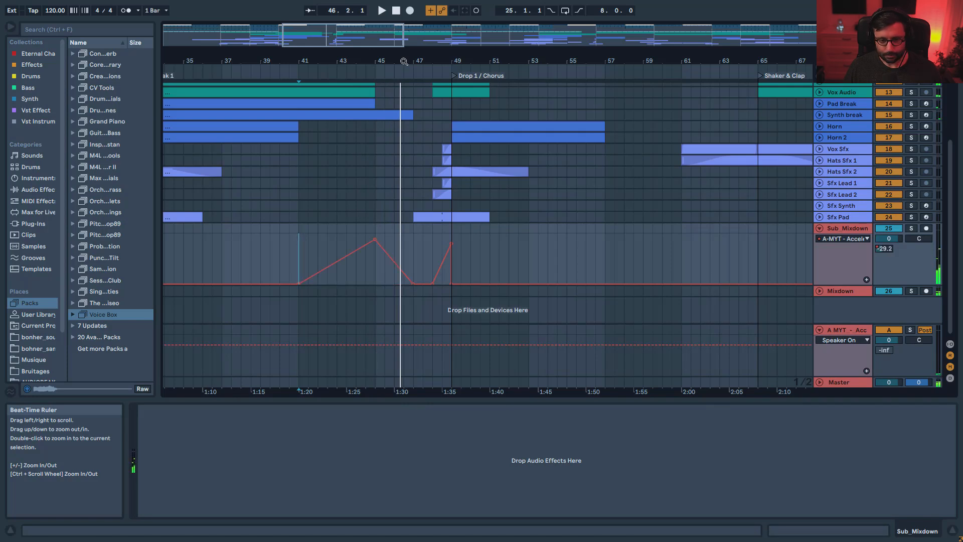
# - Play from bar 43 into Drop 1 to hear both Sub_Mixdown send rises
pyautogui.click(339, 244)
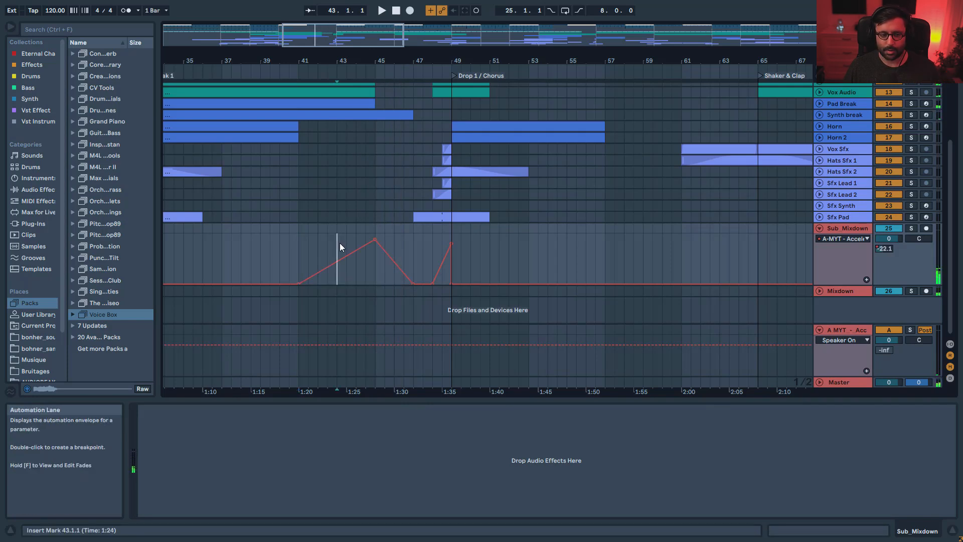
pyautogui.click(337, 243)
pyautogui.press('space')
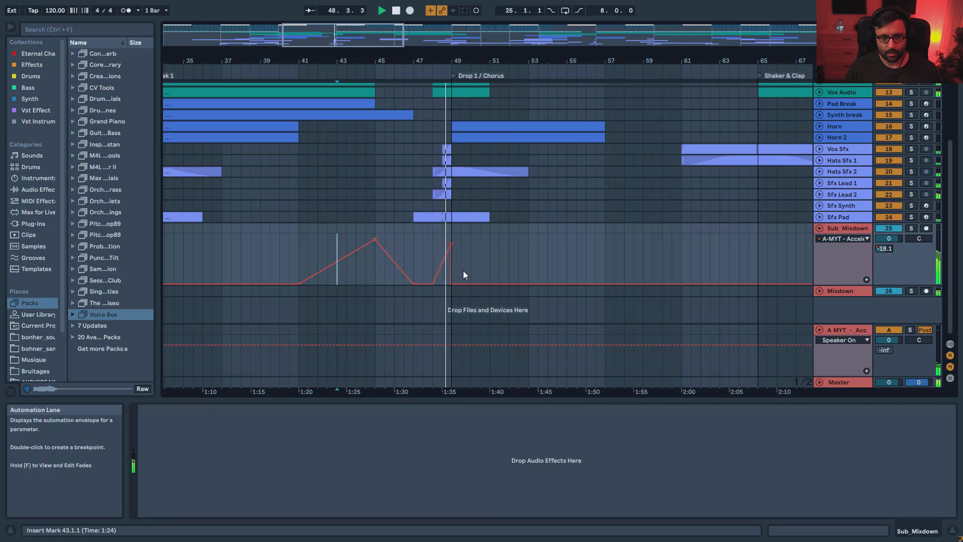
pyautogui.moveTo(447, 248)
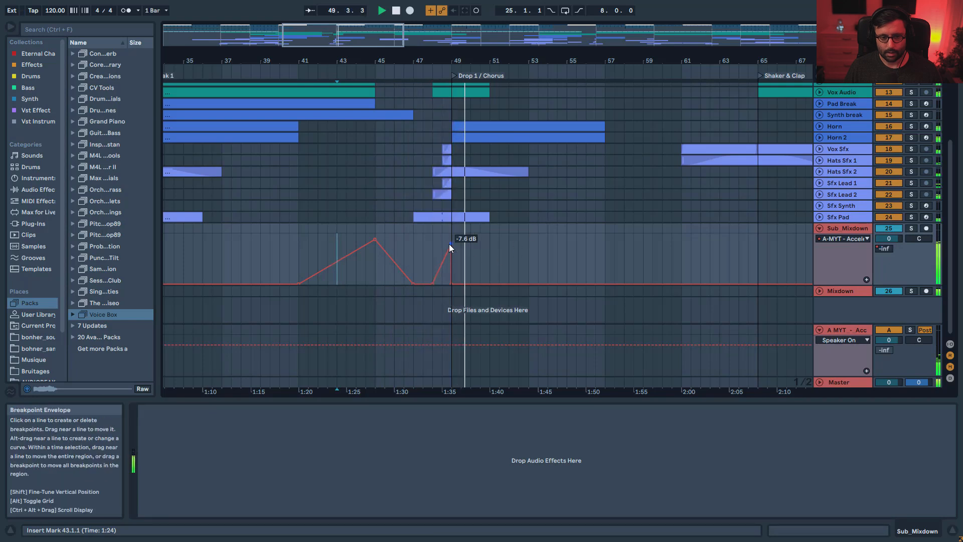
pyautogui.press('space')
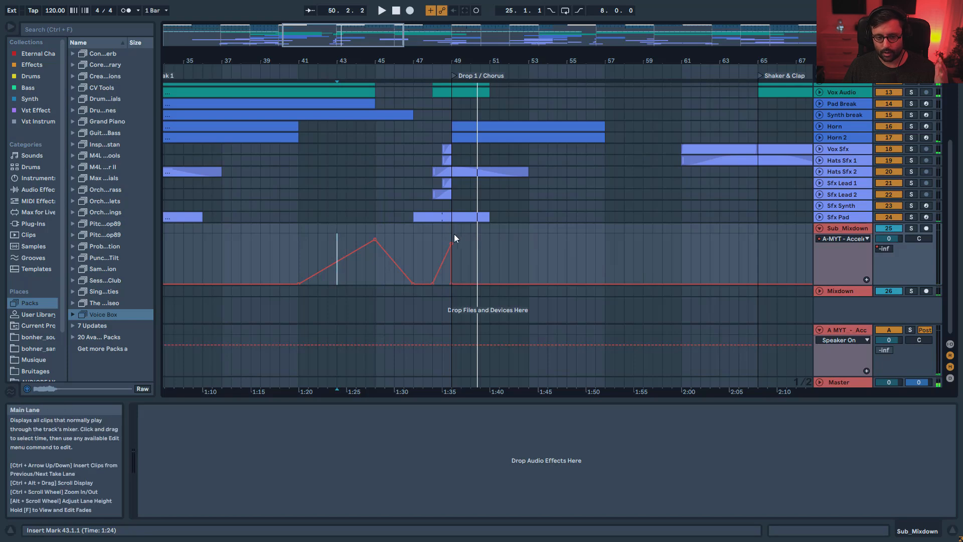
# - Try the transition from bar 48 into Drop 1 with the second send rise flattened, and undo the change
pyautogui.click(449, 243)
pyautogui.press('space')
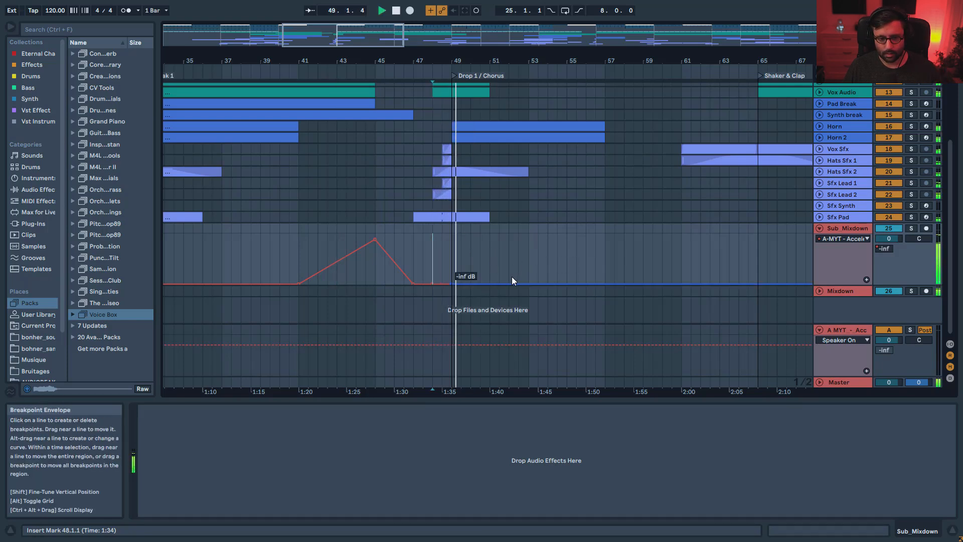
pyautogui.hotkey('ctrl', 'z')
# - Replay the transition from bar 48 into Drop 1 with the second send rise active
pyautogui.press('space')
pyautogui.press('space')
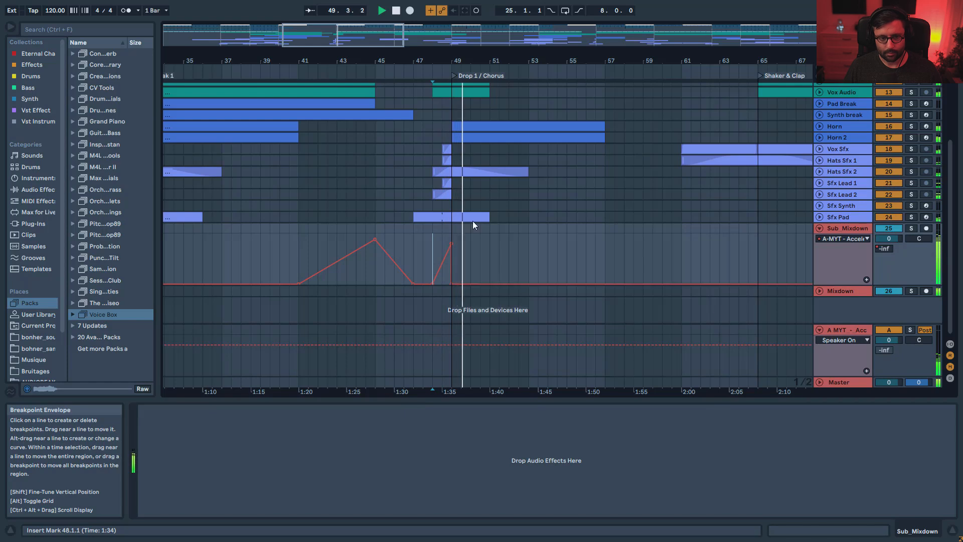
pyautogui.moveTo(331, 35); pyautogui.dragTo(331, 5)
pyautogui.press('space')
# - Fold the Sub_Mixdown track and show the devices inside the A MYT return's Accelerator Reverb rack, hiding them again
pyautogui.click(819, 228)
pyautogui.click(841, 330)
pyautogui.click(197, 407)
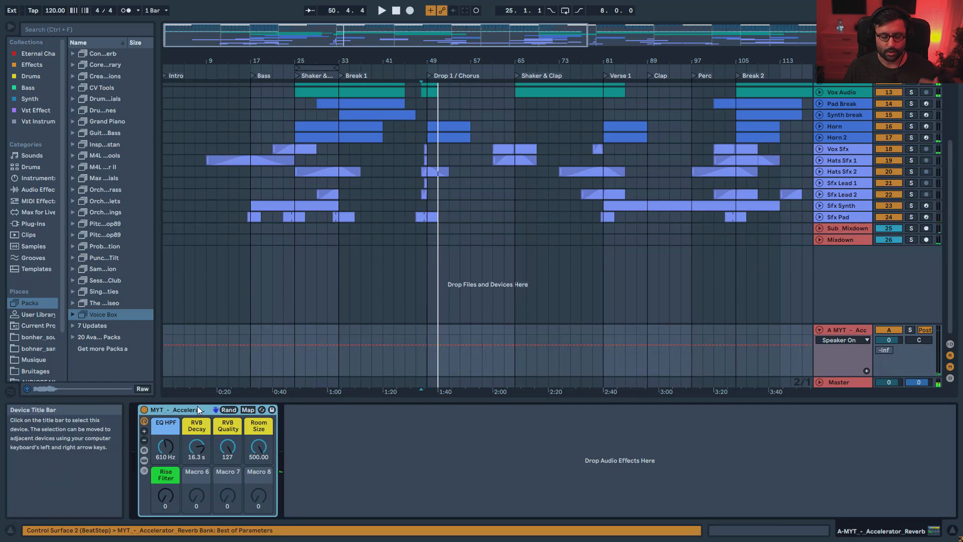
pyautogui.click(145, 461)
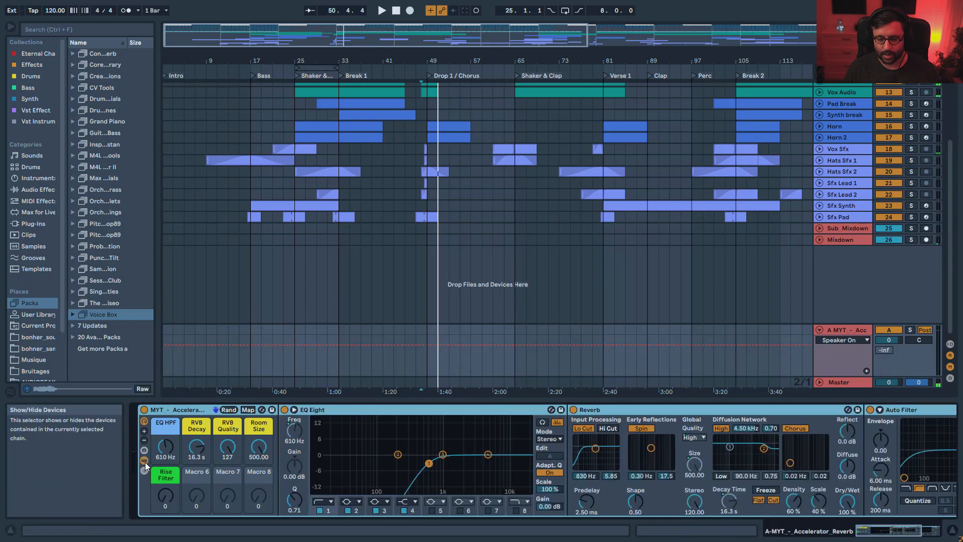
pyautogui.click(144, 461)
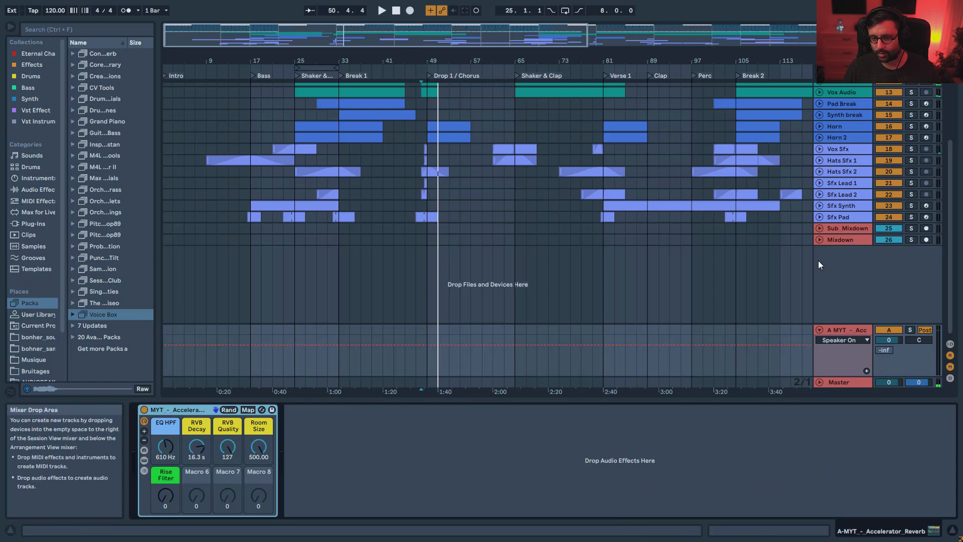
# - Show the Mixdown track's devices and unfold the track to view the second EQ Eight's Device On automation
pyautogui.click(847, 240)
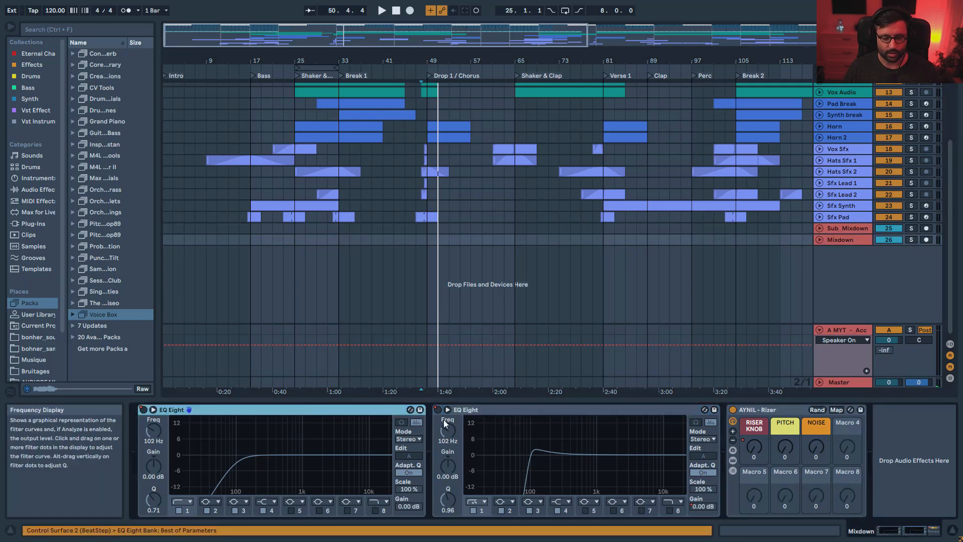
pyautogui.click(501, 410)
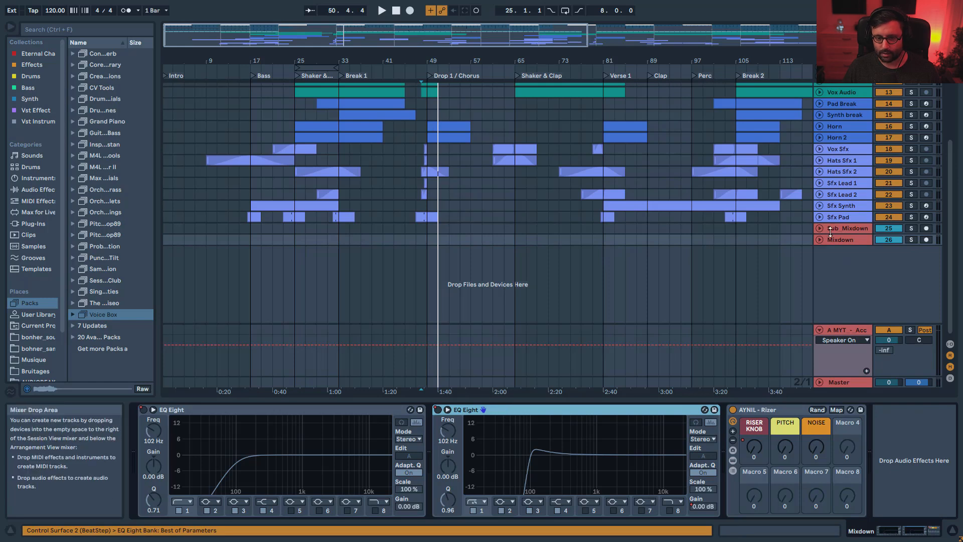
pyautogui.click(814, 238)
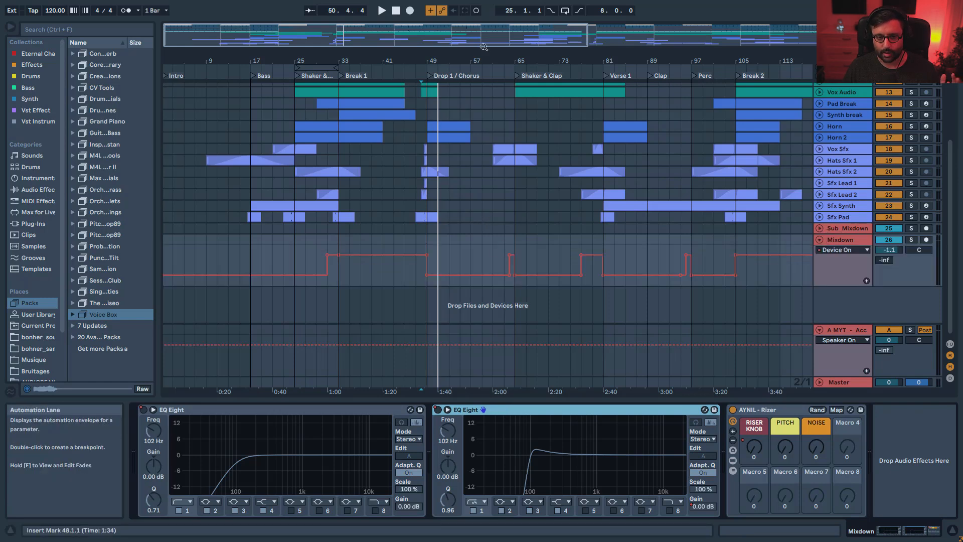
# - Play from bar 63 into the Shaker & Clap section to hear the Mixdown EQ Eight switching on and off
pyautogui.moveTo(482, 44); pyautogui.dragTo(463, 61)
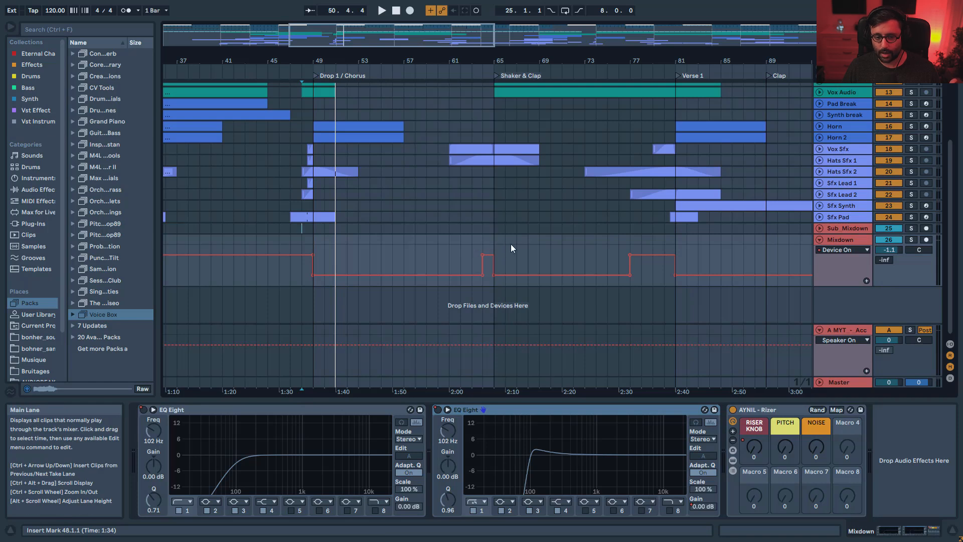
pyautogui.click(475, 248)
pyautogui.press('space')
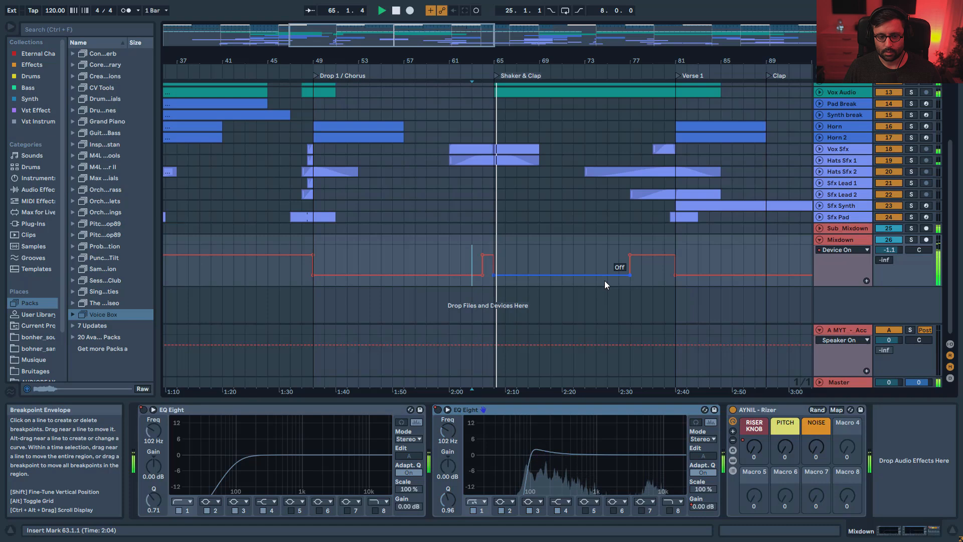
pyautogui.press('space')
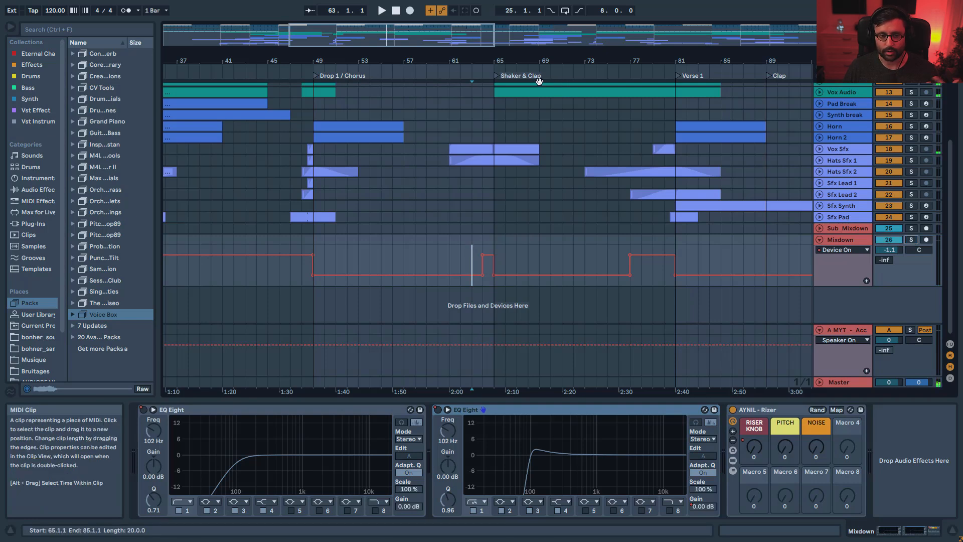
# - Show the RISER KNOB automation across the arrangement and inspect the devices inside the AYNIL - Rizer rack, hiding them again
pyautogui.moveTo(430, 37); pyautogui.dragTo(430, 11)
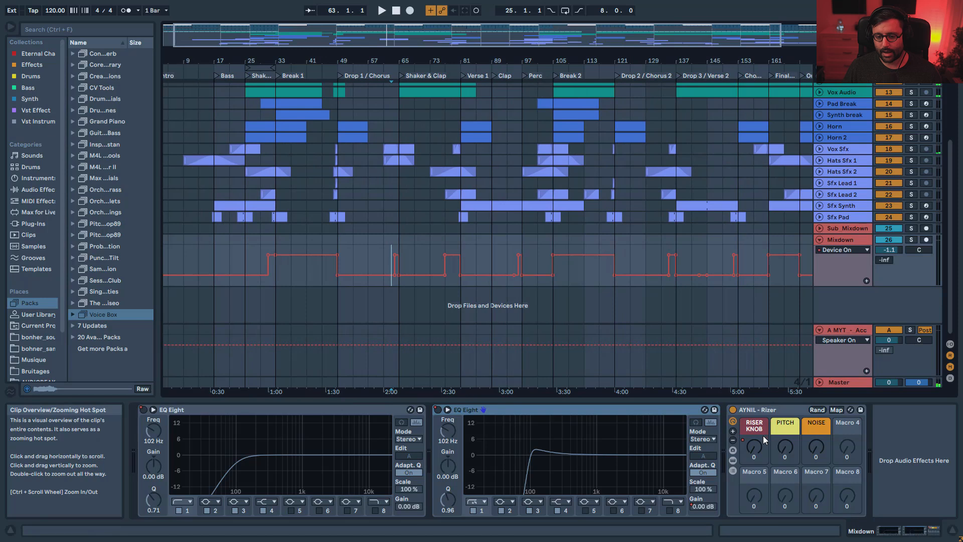
pyautogui.click(755, 445)
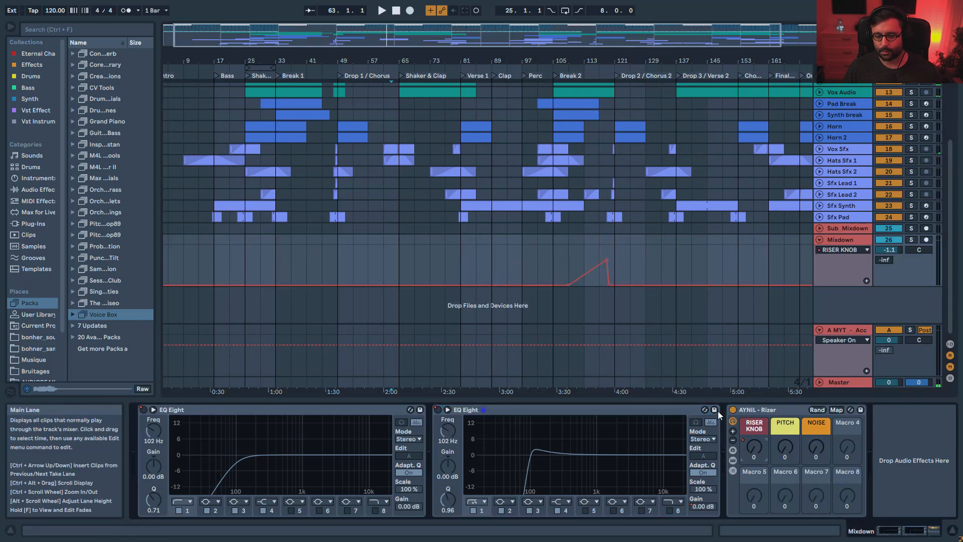
pyautogui.click(731, 462)
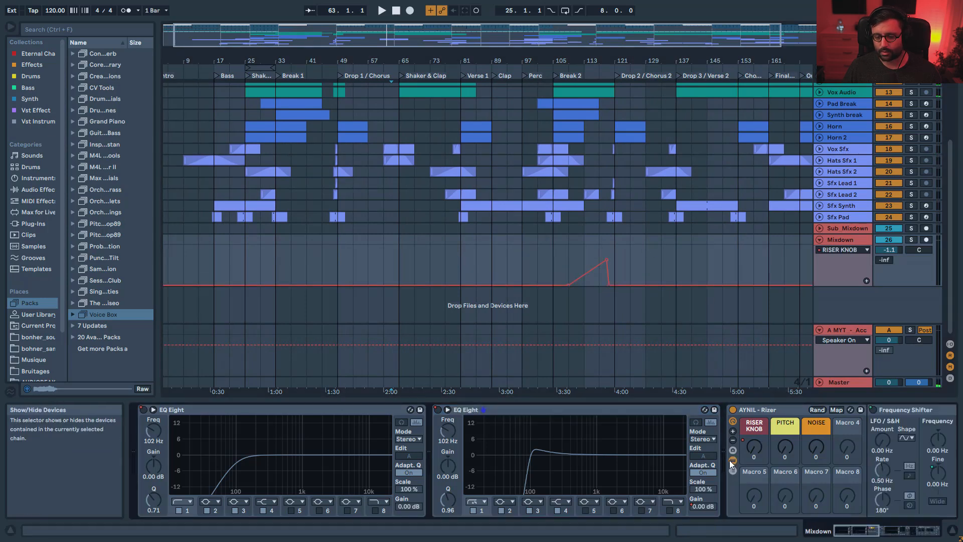
pyautogui.click(896, 525)
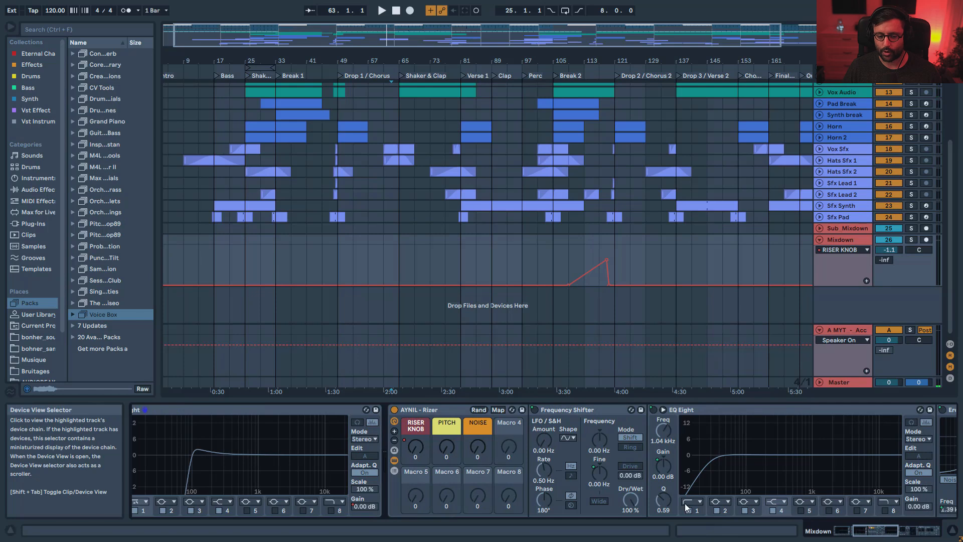
pyautogui.click(394, 460)
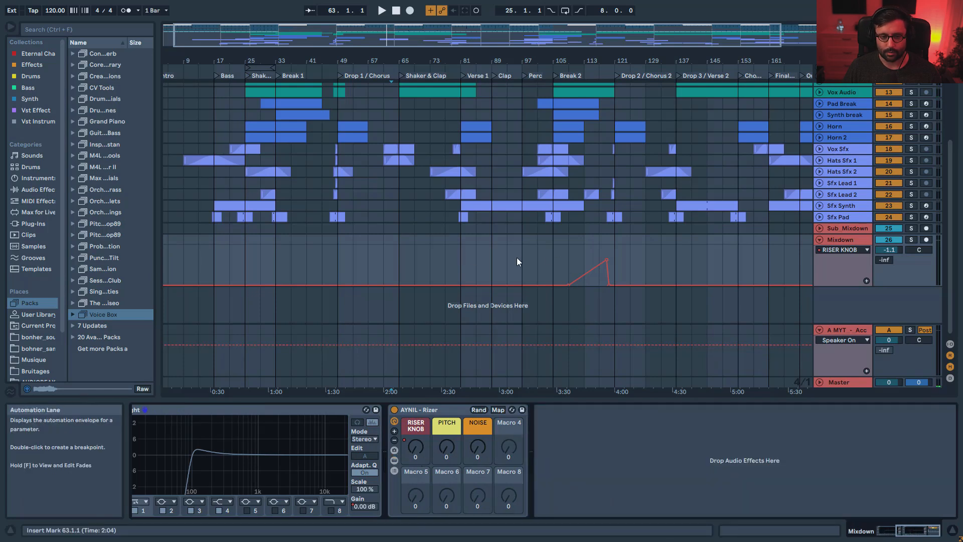
# - Play Break 2 from bar 105 while testing the RISER KNOB by hand, and re-enable its overridden automation
pyautogui.click(552, 253)
pyautogui.press('space')
pyautogui.moveTo(416, 446)
pyautogui.mouseDown()
pyautogui.moveTo(415, 396)
pyautogui.moveTo(415, 437)
pyautogui.mouseUp()
pyautogui.press('space')
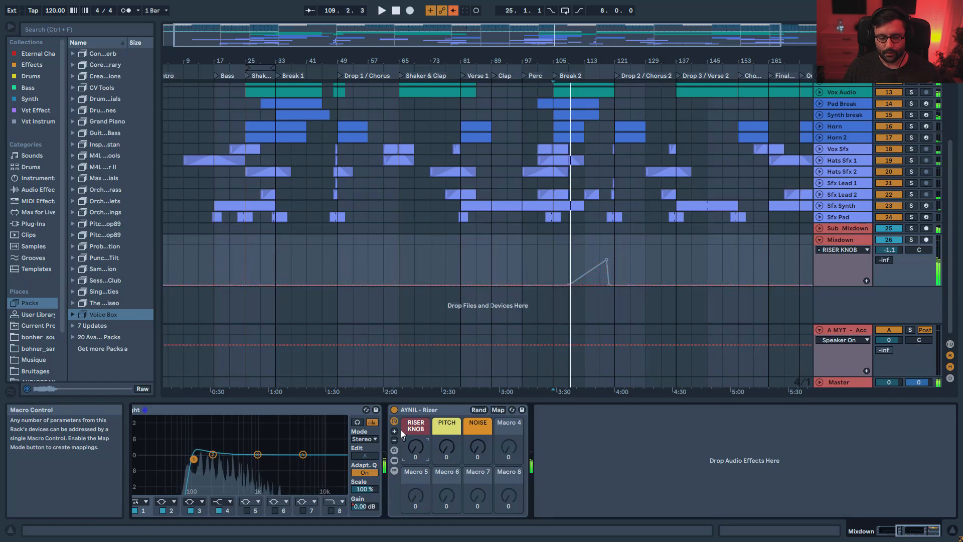
pyautogui.click(454, 11)
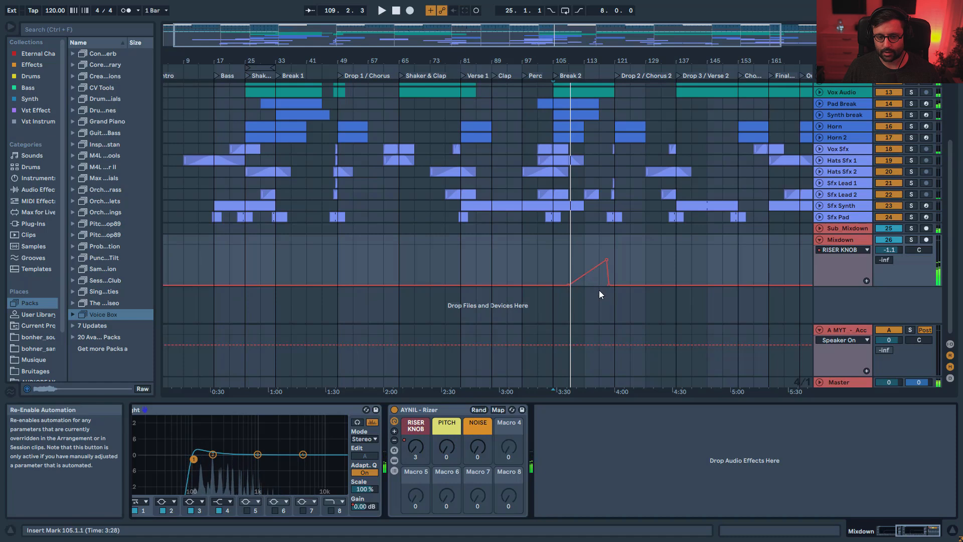
# - Play from bar 117 to hear the RISER KNOB automation build to its peak before Drop 2
pyautogui.moveTo(536, 36); pyautogui.dragTo(469, 97)
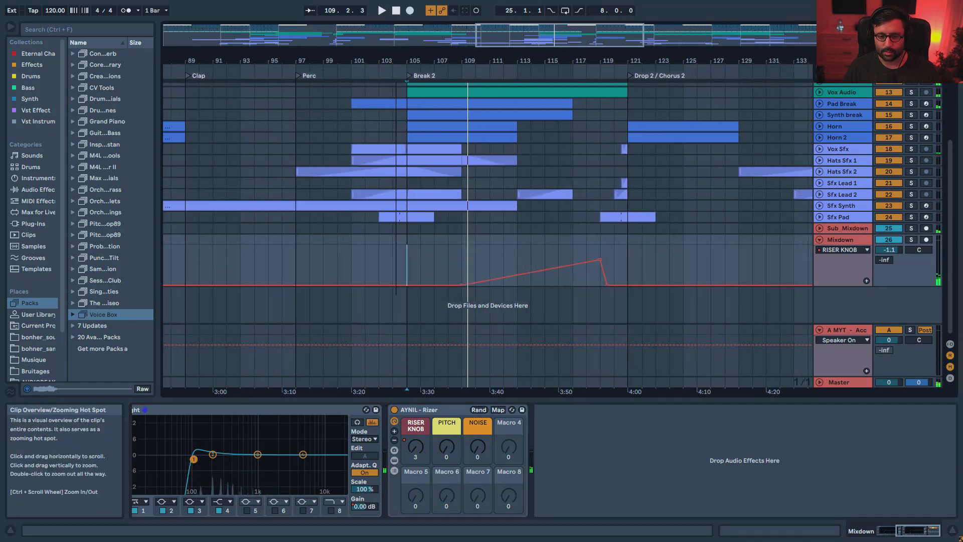
pyautogui.click(574, 253)
pyautogui.press('space')
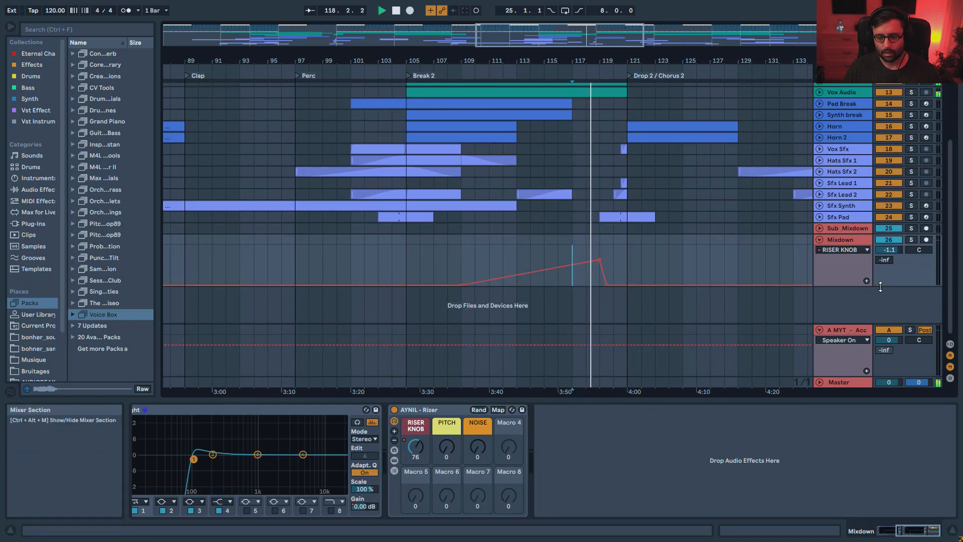
pyautogui.click(820, 240)
pyautogui.click(819, 239)
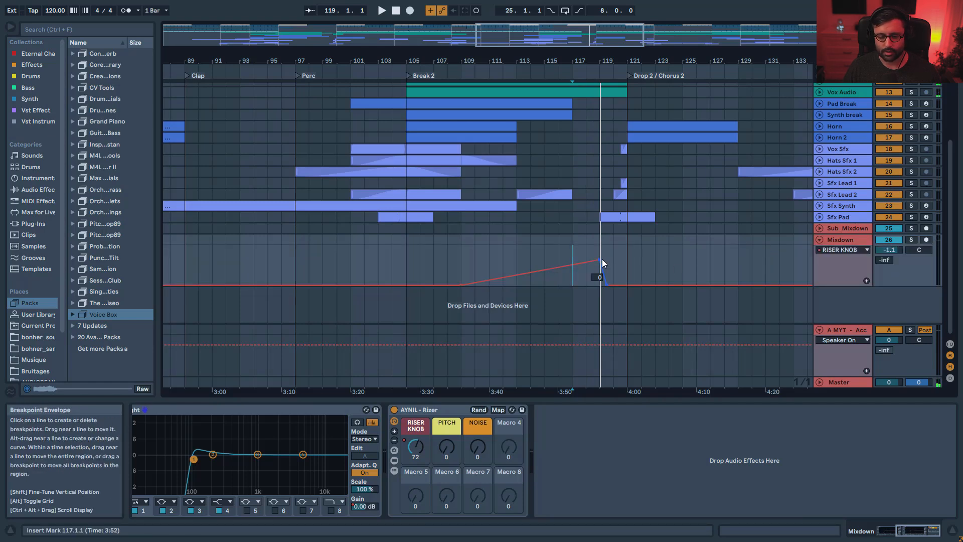
# - Solo the Kick track, play it from bar 89, and check band 2 of its EQ Eight
pyautogui.moveTo(570, 25); pyautogui.dragTo(571, 3)
pyautogui.scroll(5, 849, 99)
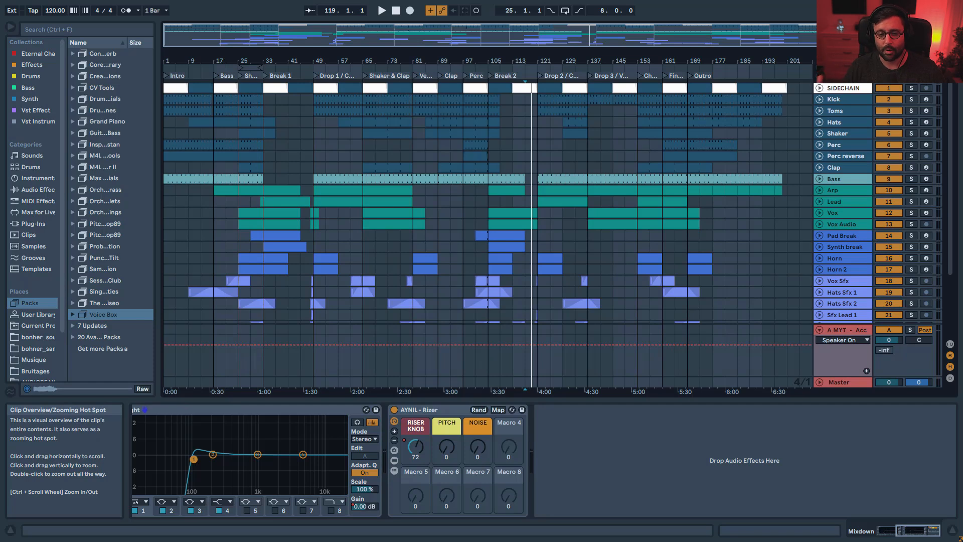
pyautogui.click(911, 99)
pyautogui.click(475, 100)
pyautogui.press('space')
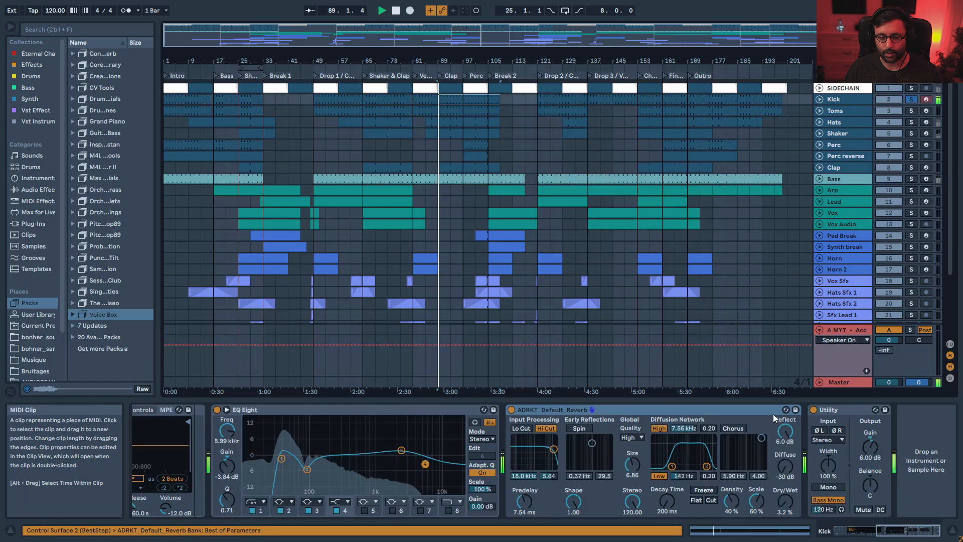
pyautogui.click(280, 511)
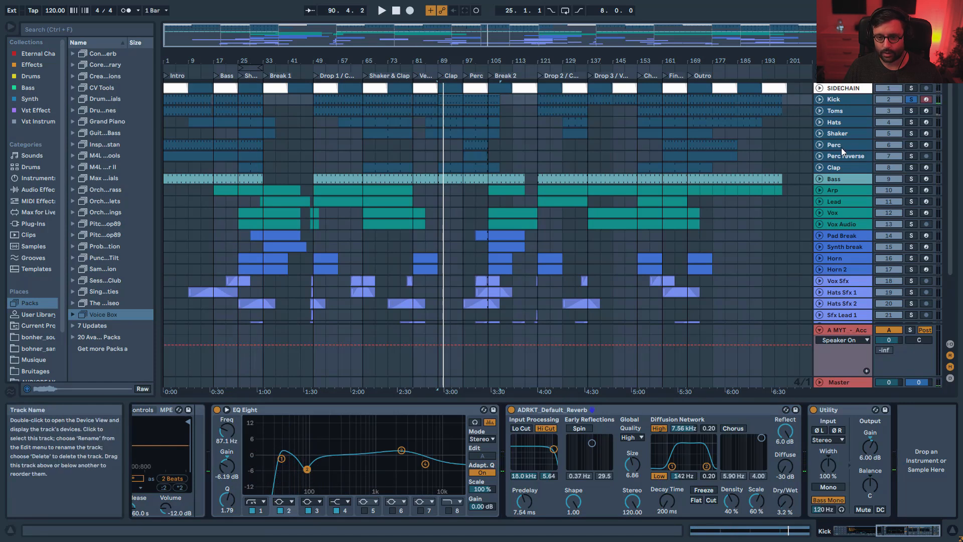
# - Solo the Bass and Toms tracks alongside the Kick, view their device chains, and play the three tracks together
pyautogui.click(844, 179)
pyautogui.scroll(-5, 823, 515)
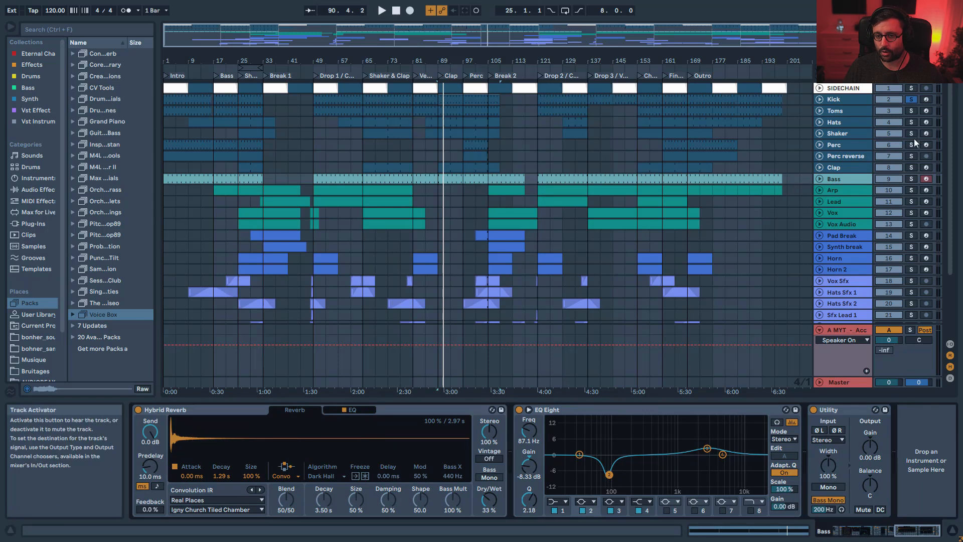
pyautogui.click(914, 179)
pyautogui.click(911, 110)
pyautogui.click(856, 111)
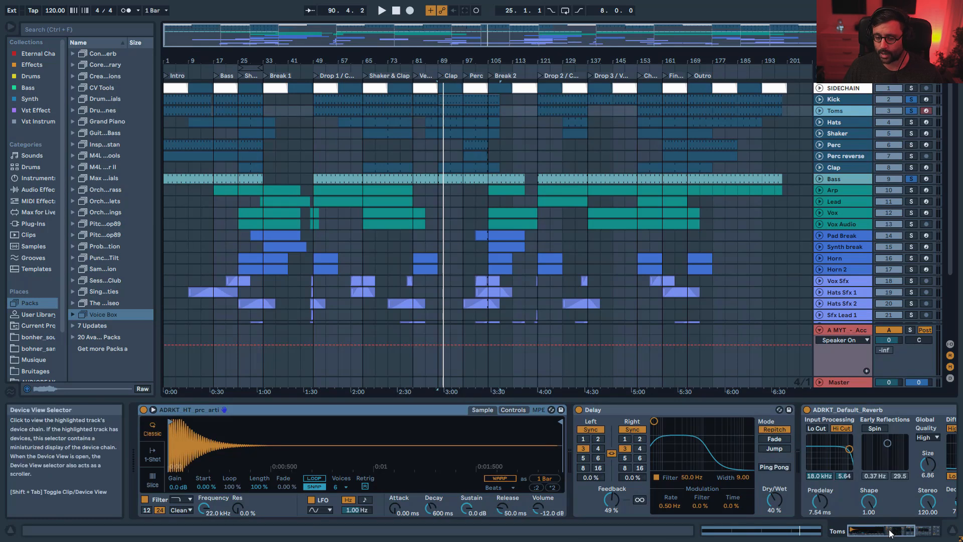
pyautogui.hscroll(5, 667, 456)
pyautogui.press('space')
# - Test band 2 of the Bass track's EQ Eight while the soloed tracks play
pyautogui.click(835, 180)
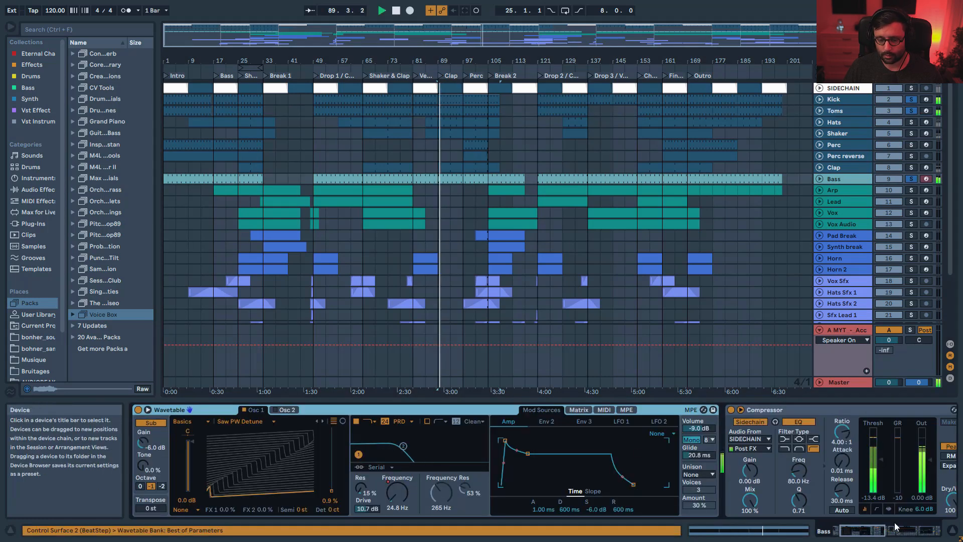
pyautogui.hscroll(5, 706, 511)
pyautogui.click(582, 510)
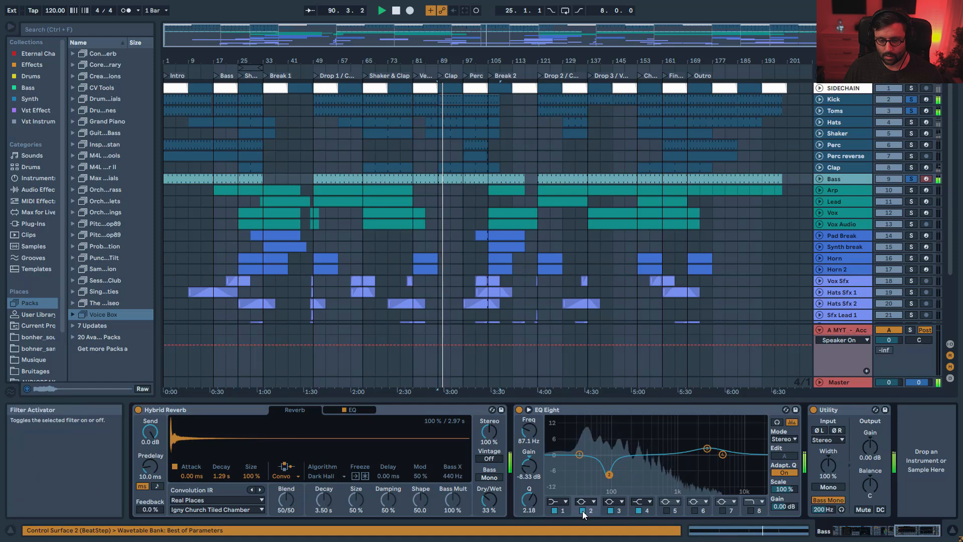
# - Bypass band 2 of the Kick's EQ Eight during playback to compare the sound, and re-enable it
pyautogui.click(849, 104)
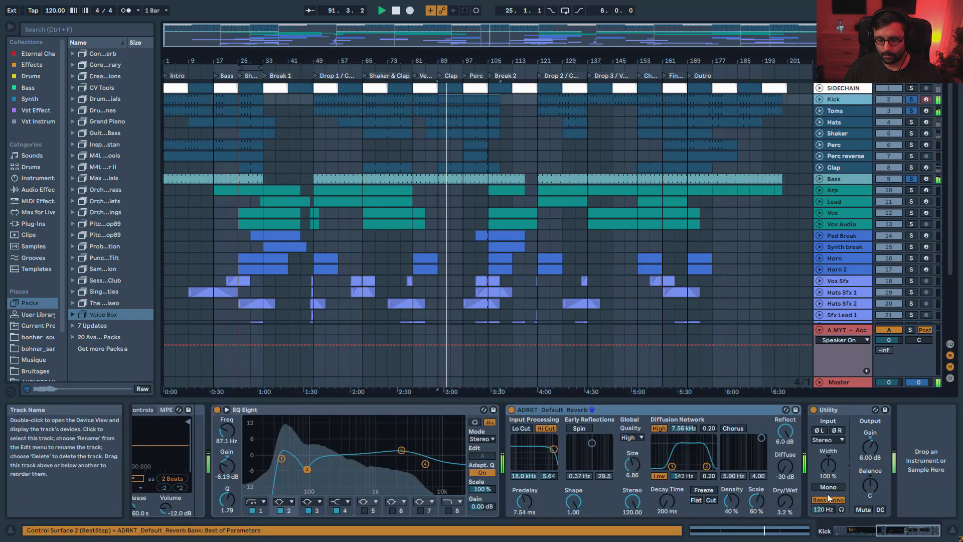
pyautogui.click(281, 511)
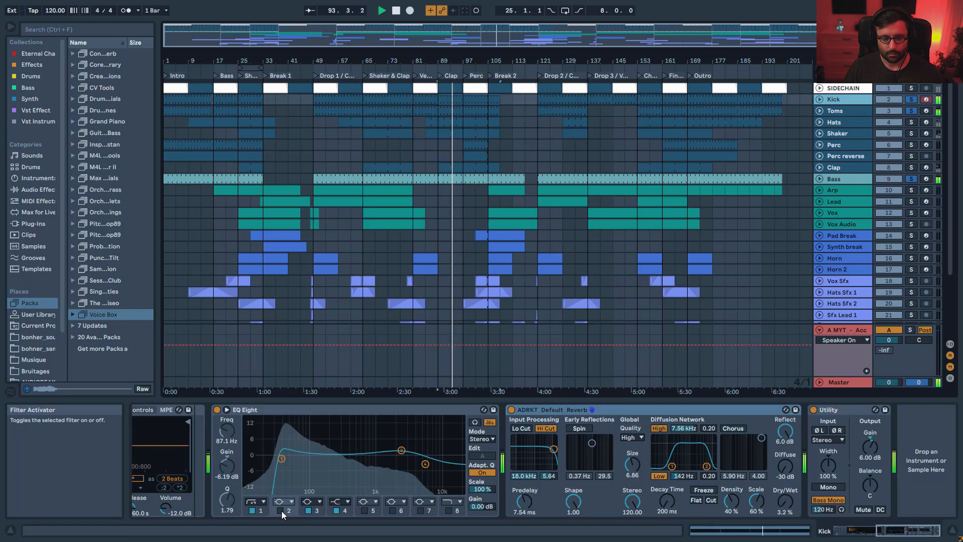
pyautogui.press('space')
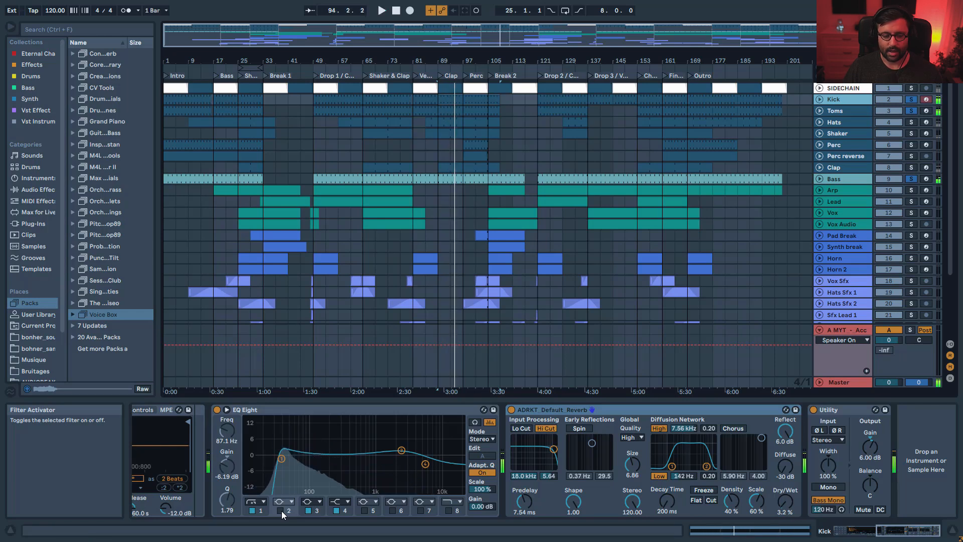
pyautogui.click(281, 511)
# - Play the Bass together with the Kick and Toms while checking the low end in its EQ Eight
pyautogui.click(858, 179)
pyautogui.press('space')
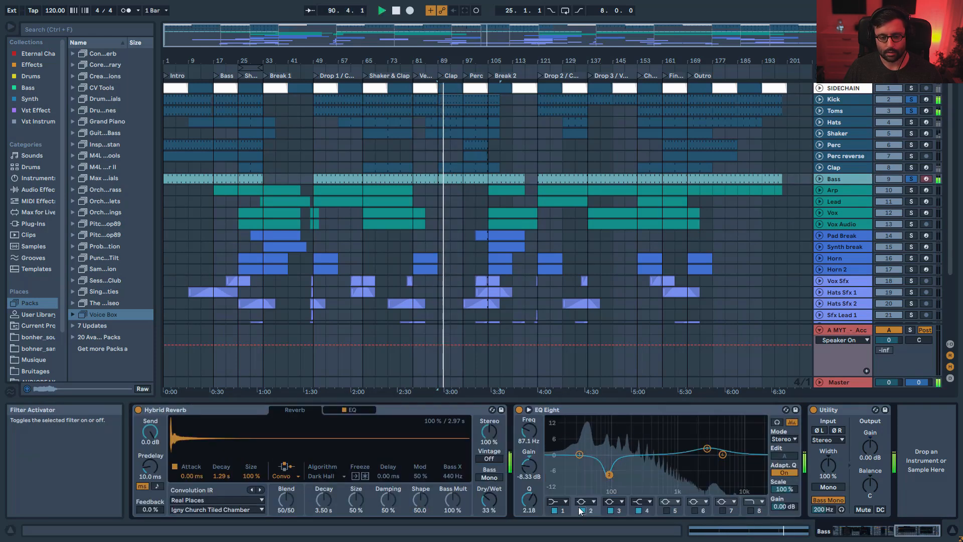
pyautogui.press('space')
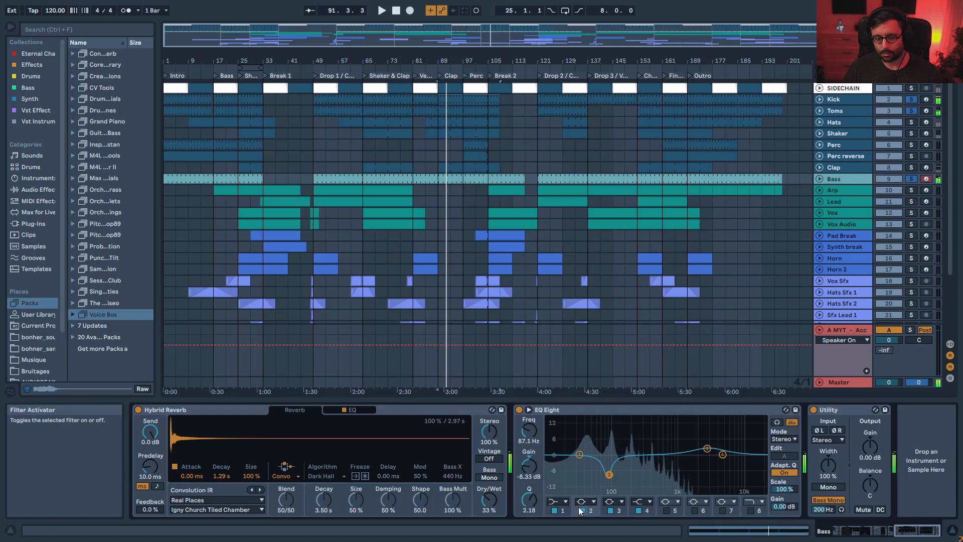
# - Play the full mix without solos from the Shaker & Clap section, comparing the Kick with its reverb bypassed and active
pyautogui.click(848, 104)
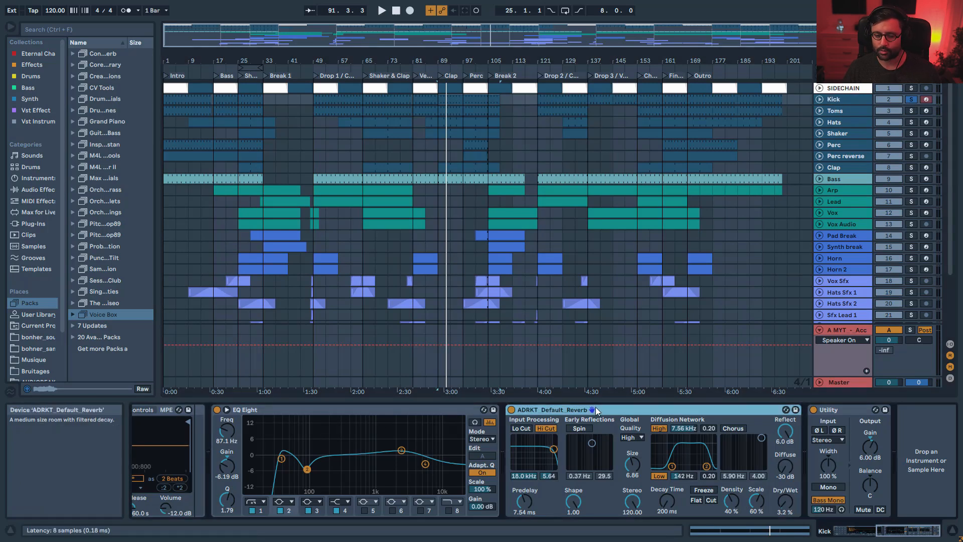
pyautogui.click(376, 146)
pyautogui.press('space')
pyautogui.click(906, 100)
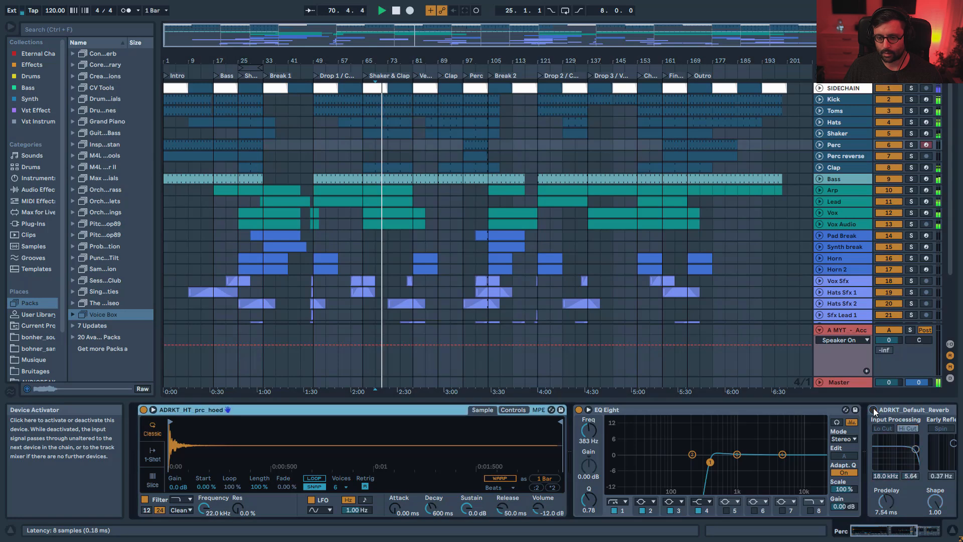
pyautogui.click(860, 102)
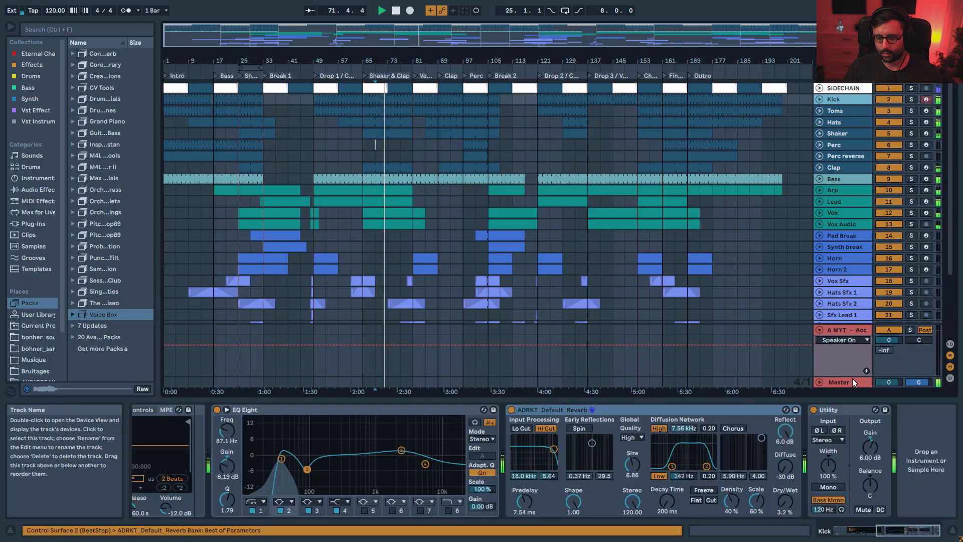
pyautogui.click(511, 409)
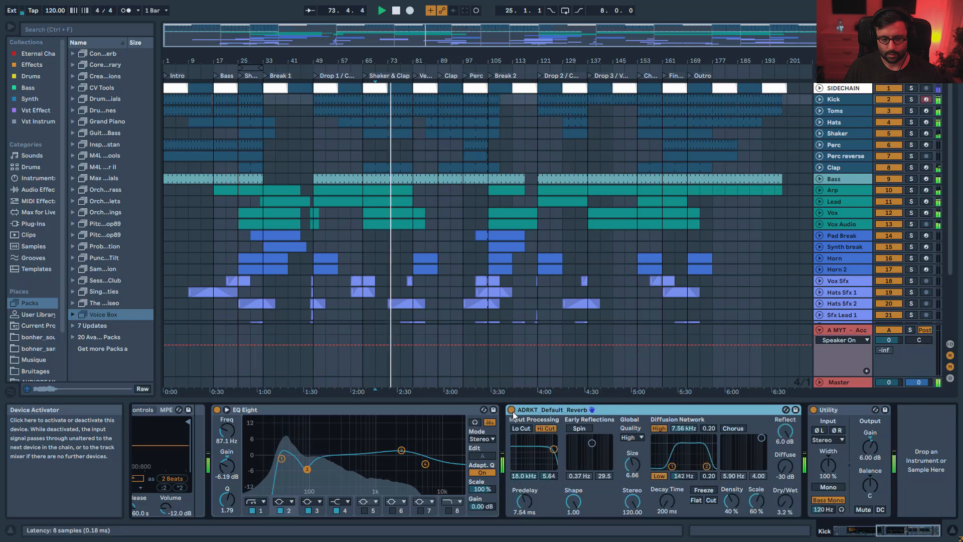
pyautogui.click(512, 410)
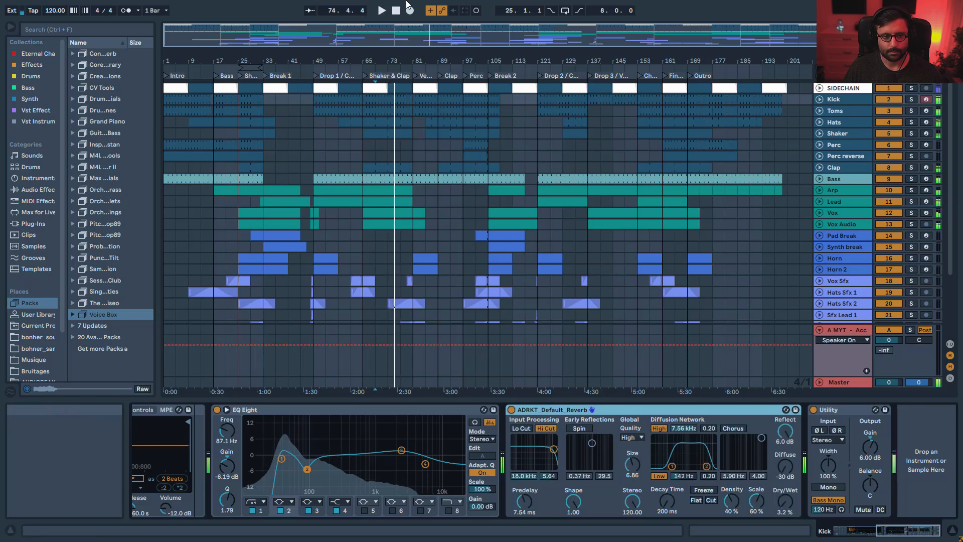
# - Play the arrangement from the Intro and compare the Kick with its reverb bypassed and re-enabled
pyautogui.click(381, 10)
pyautogui.click(513, 409)
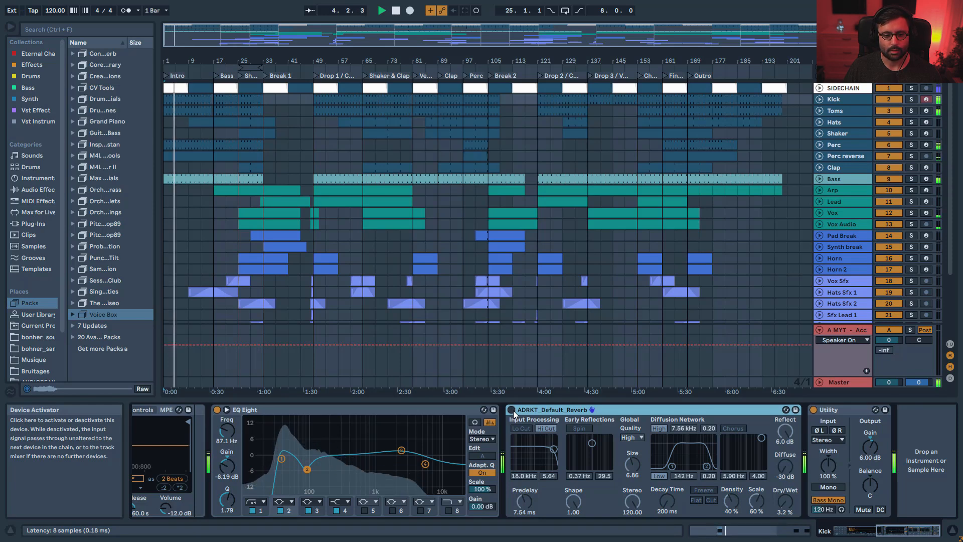
pyautogui.click(512, 410)
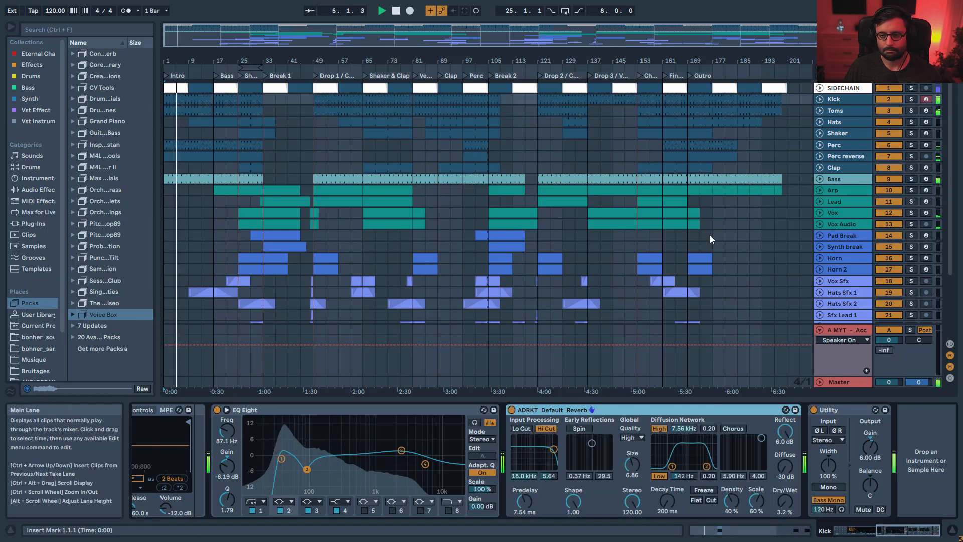
# - Solo the Toms, play them from the Intro while switching their Delay and reverb off and on, and examine the reverb settings
pyautogui.click(849, 112)
pyautogui.press('space')
pyautogui.moveTo(874, 531); pyautogui.dragTo(878, 531)
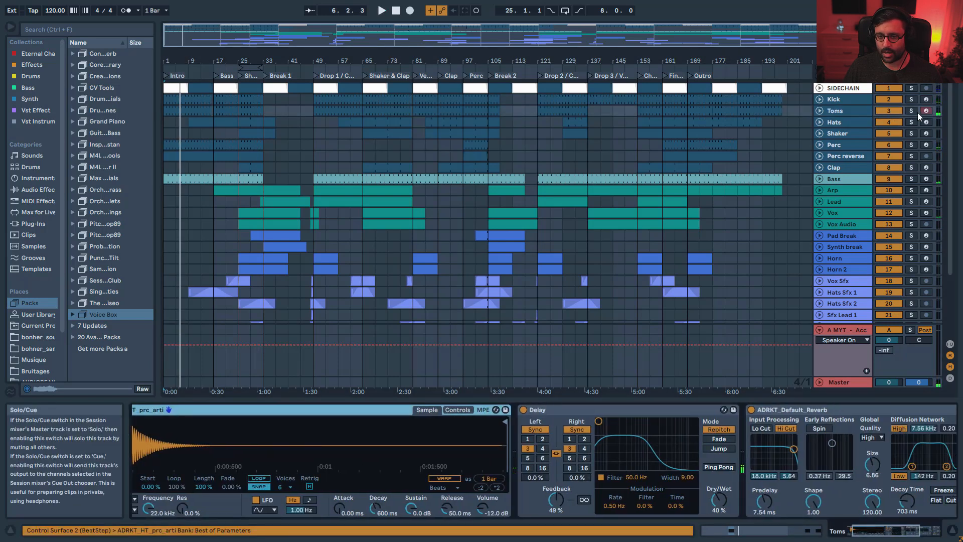
pyautogui.click(912, 112)
pyautogui.press('space')
pyautogui.click(523, 409)
pyautogui.click(523, 409)
pyautogui.click(751, 410)
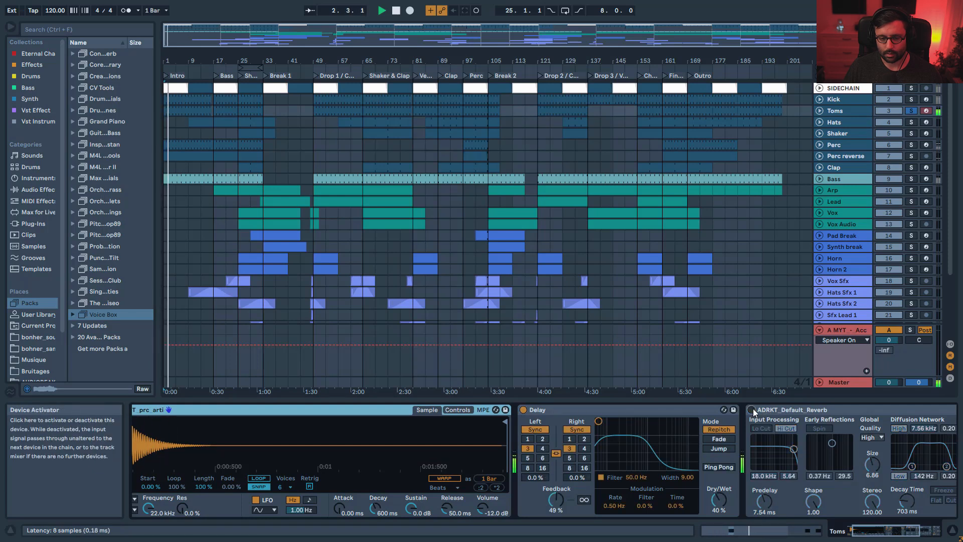
pyautogui.click(751, 410)
pyautogui.click(892, 532)
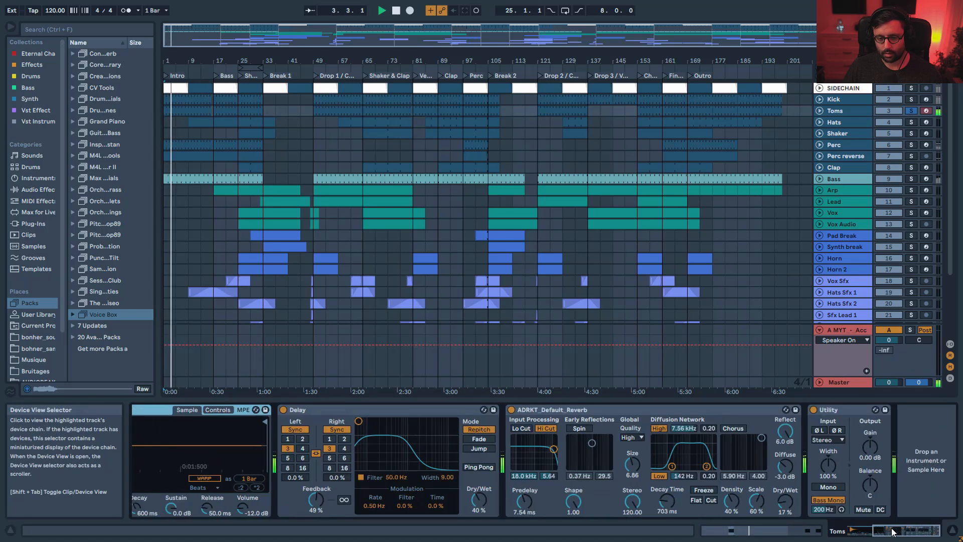
pyautogui.press('space')
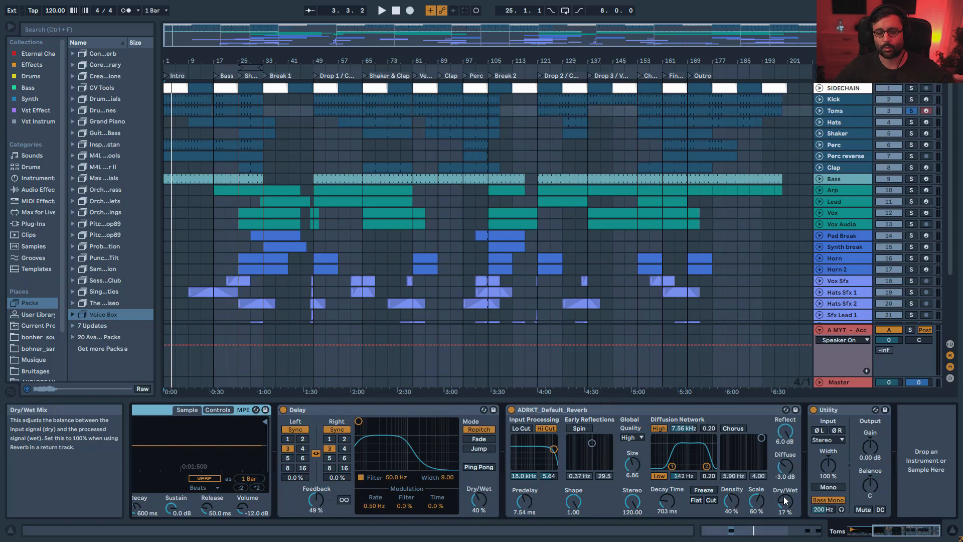
# - Solo the Pad Break track, play its first clip around Break 1, and inspect its Hybrid Reverb and EQ Eight
pyautogui.click(851, 236)
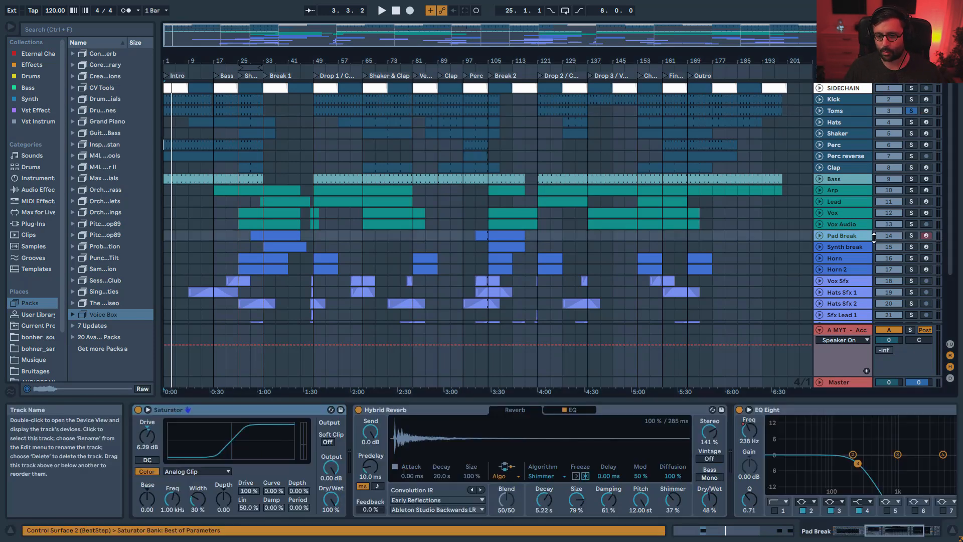
pyautogui.click(910, 237)
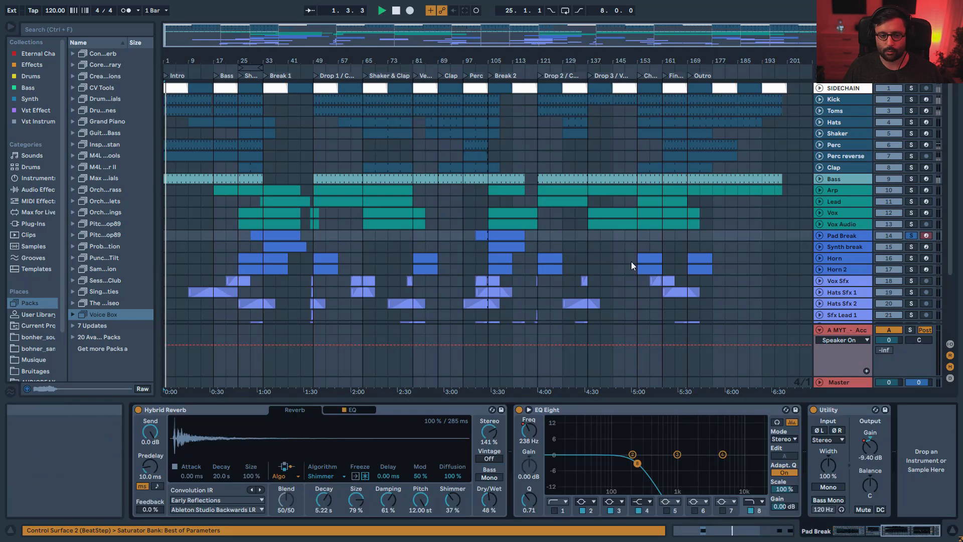
pyautogui.click(296, 236)
pyautogui.press('space')
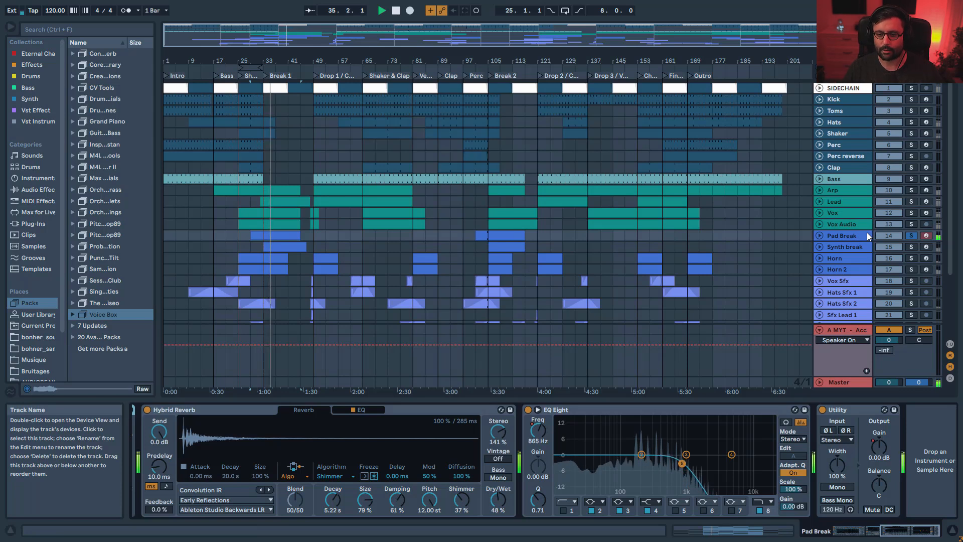
# - Solo the Arp and Lead tracks in turn and inspect their reverbs, along with the Lead's Delay
pyautogui.click(847, 191)
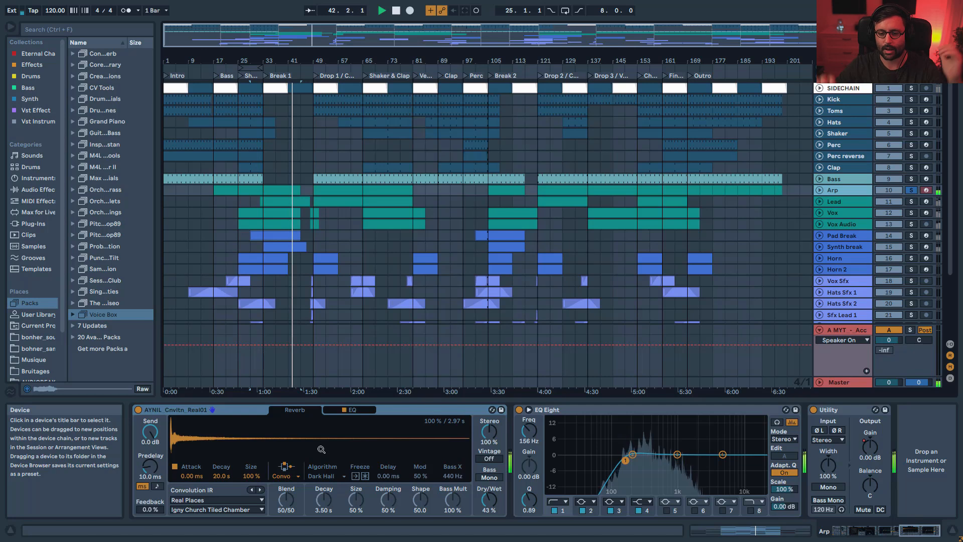
pyautogui.click(910, 201)
pyautogui.press('space')
pyautogui.click(848, 201)
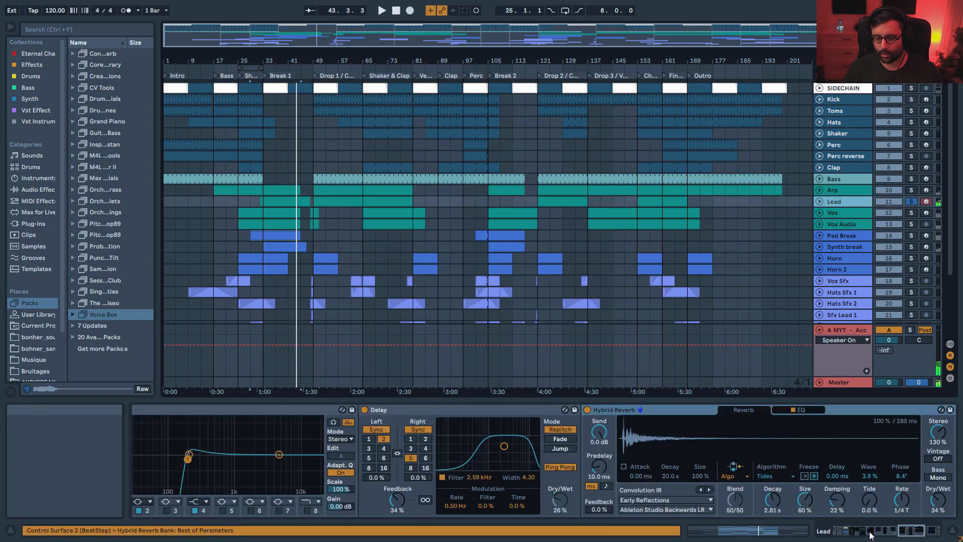
pyautogui.click(908, 530)
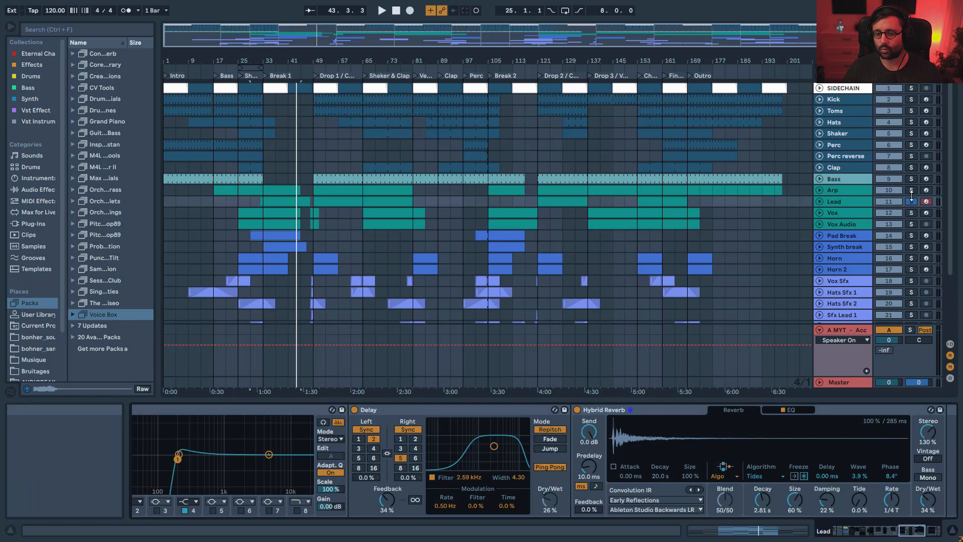
pyautogui.click(610, 409)
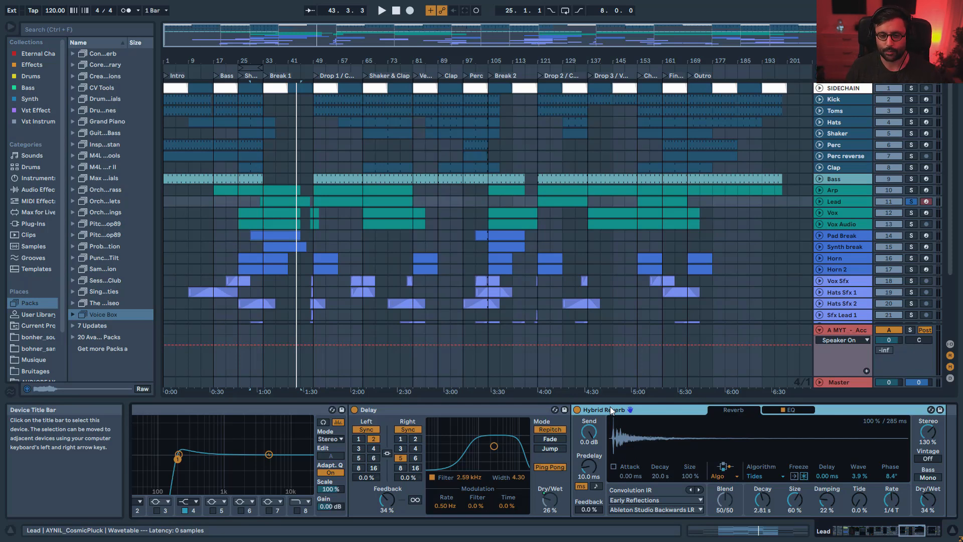
# - Inspect the Hats drum rack's CHH2 pad and the reverb on its Reverb Close return chain
pyautogui.click(845, 109)
pyautogui.click(844, 123)
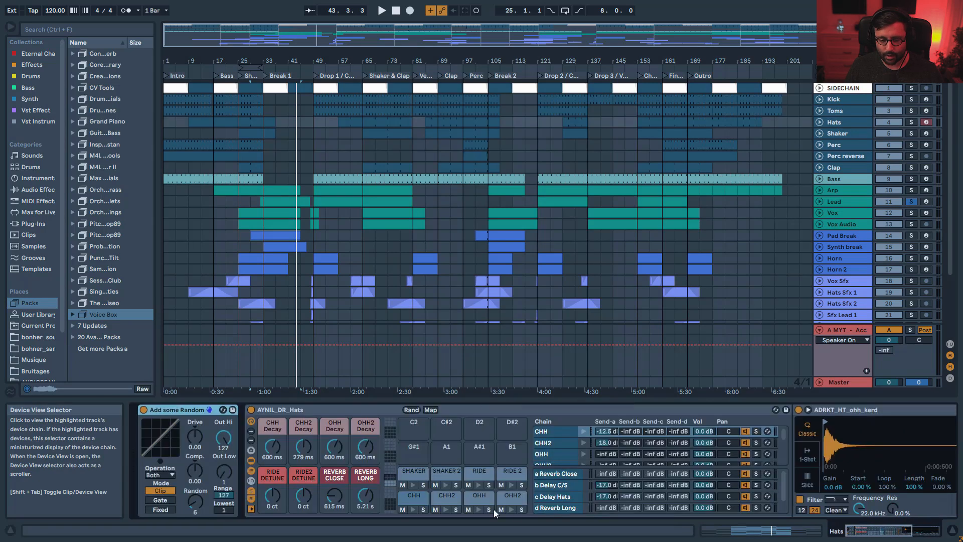
pyautogui.click(439, 496)
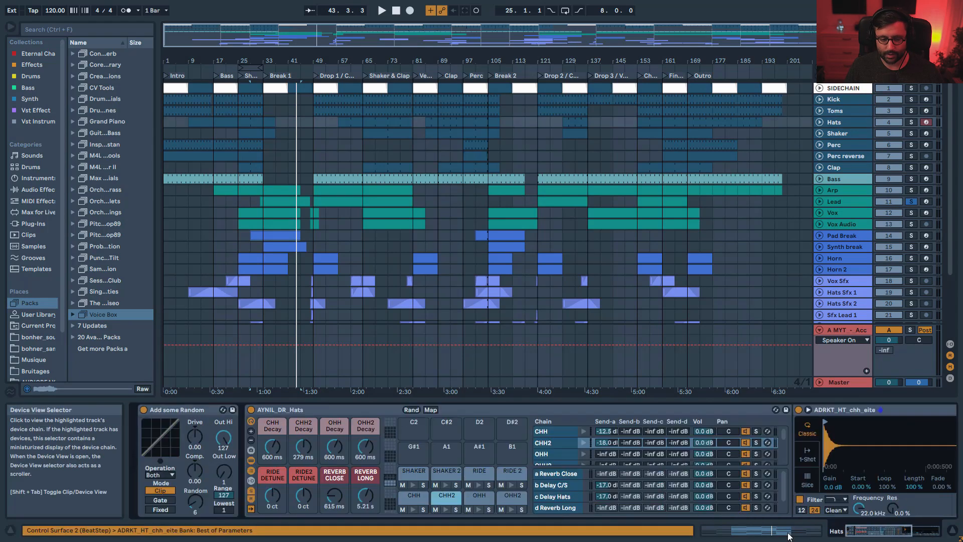
pyautogui.click(556, 475)
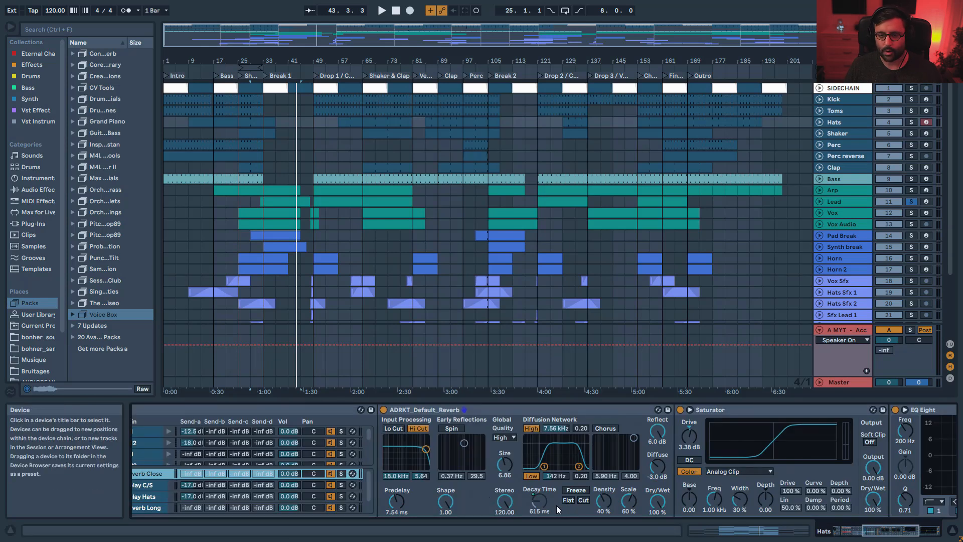
# - Solo and play the Shaker track while examining its Stereo Width, Compressor, and reverb devices
pyautogui.click(852, 134)
pyautogui.click(851, 531)
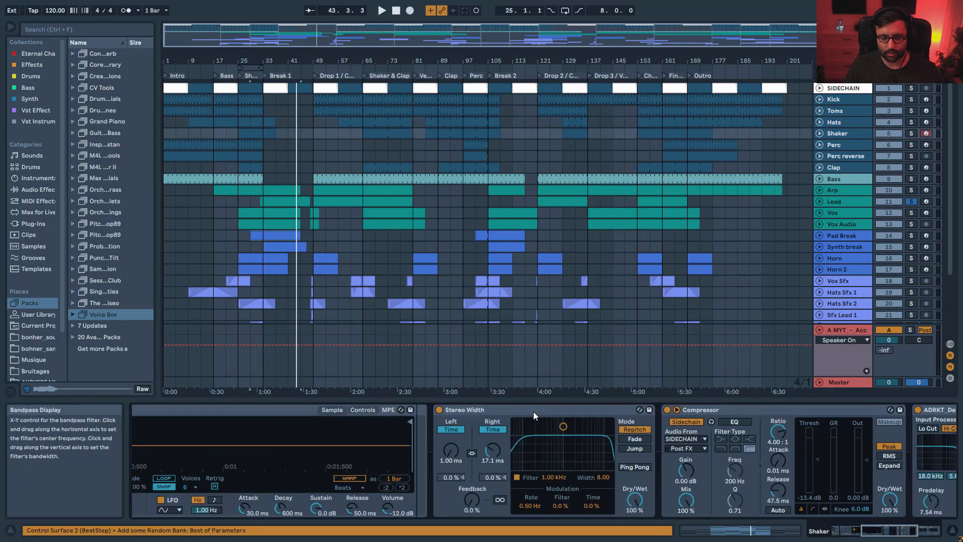
pyautogui.click(533, 412)
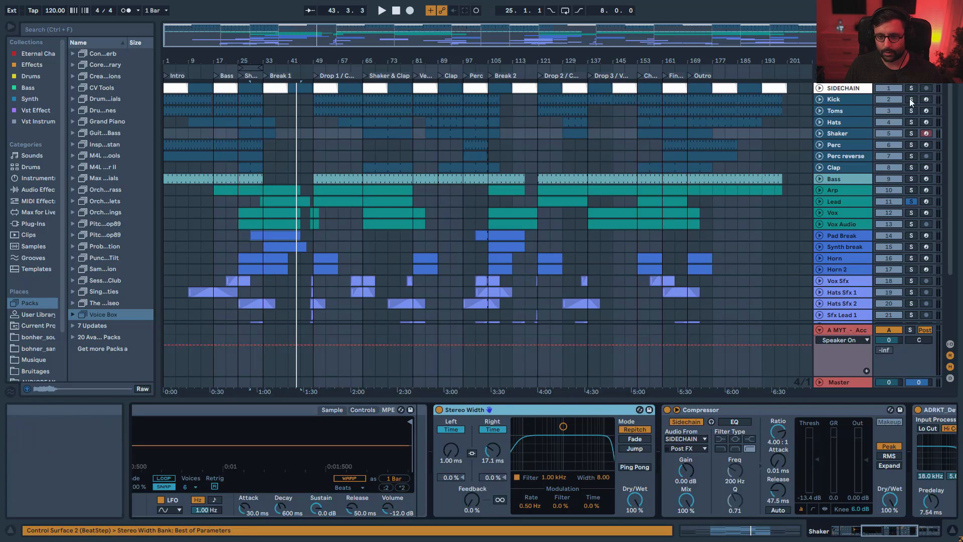
pyautogui.press('space')
pyautogui.hscroll(4, 732, 451)
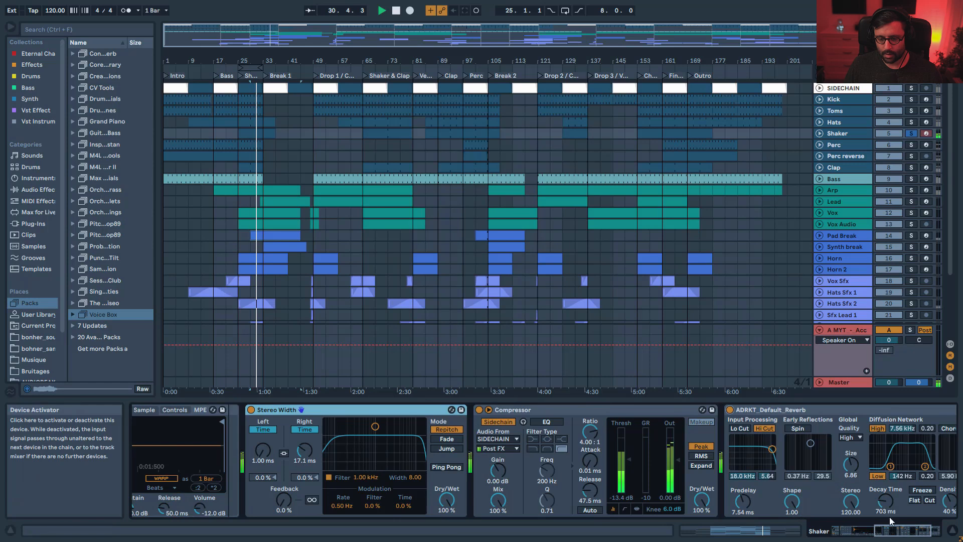
pyautogui.moveTo(893, 530); pyautogui.dragTo(905, 530)
pyautogui.press('space')
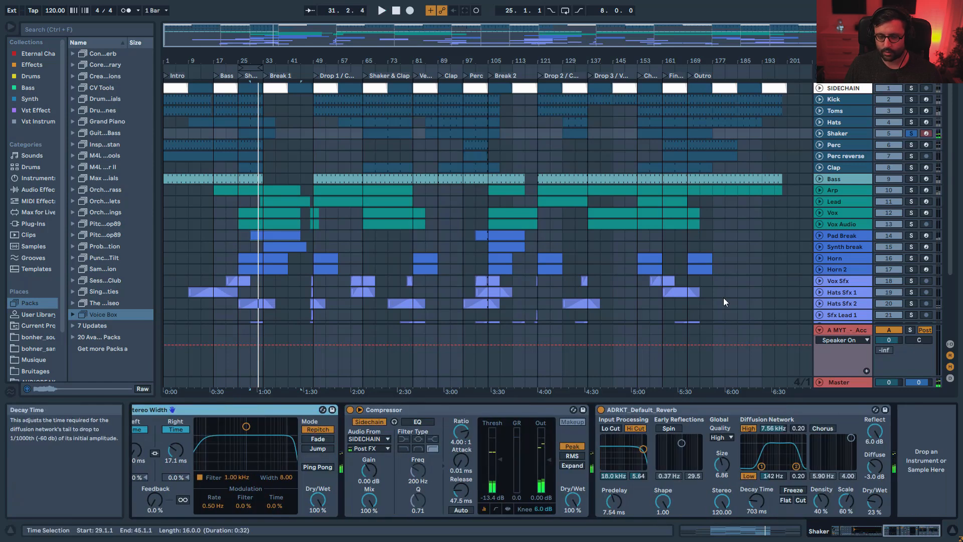
# - Play the soloed Perc track, examine its EQ Eight and reverb decay, and check the Perc reverse track
pyautogui.click(470, 414)
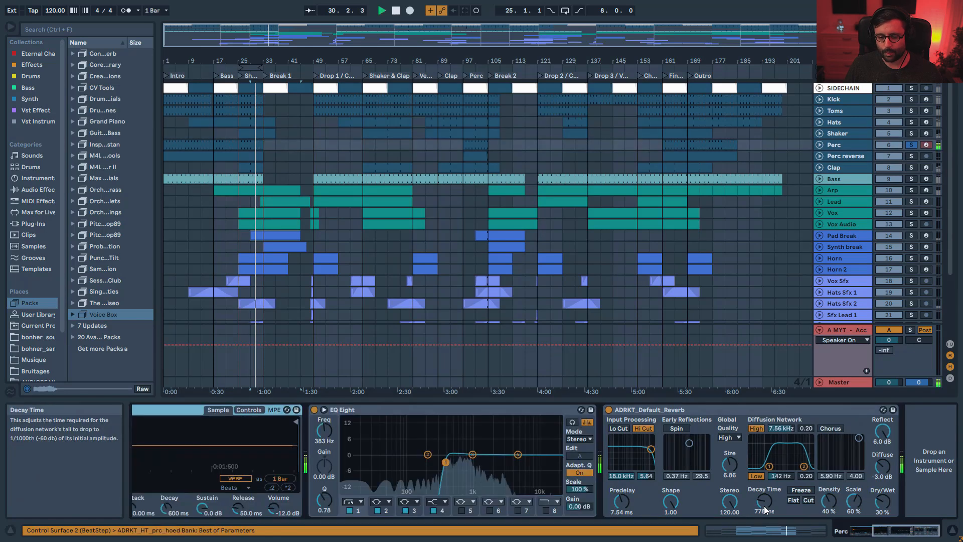
pyautogui.press('space')
pyautogui.moveTo(763, 504); pyautogui.dragTo(767, 502)
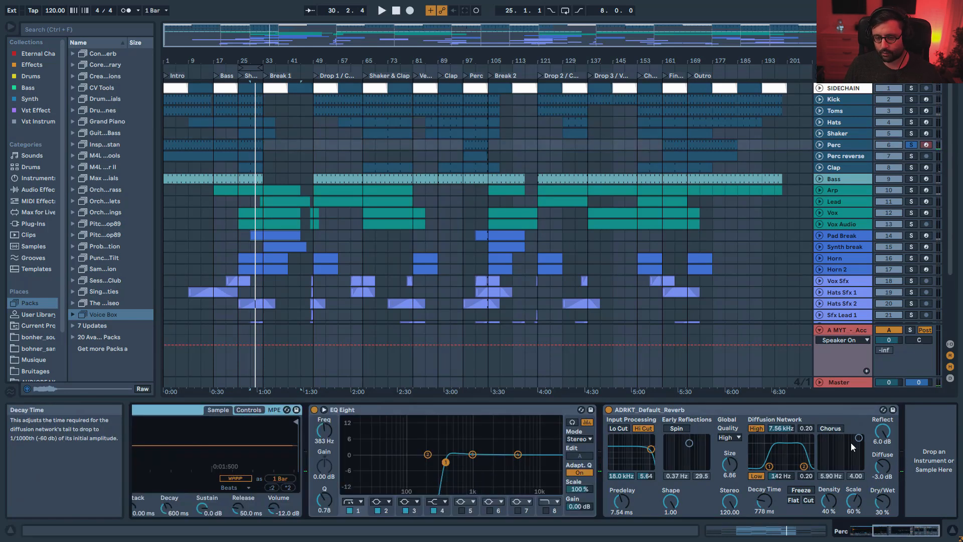
pyautogui.doubleClick(859, 157)
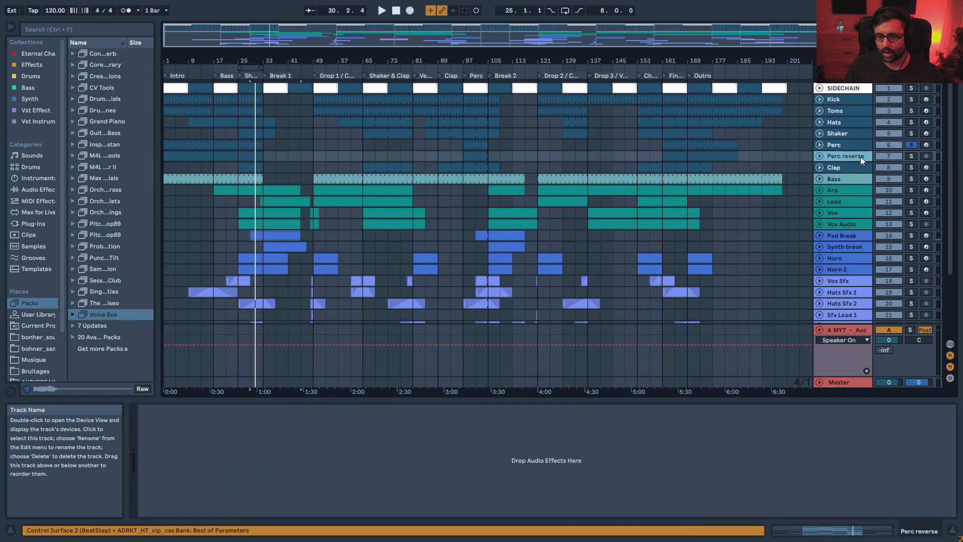
pyautogui.click(858, 145)
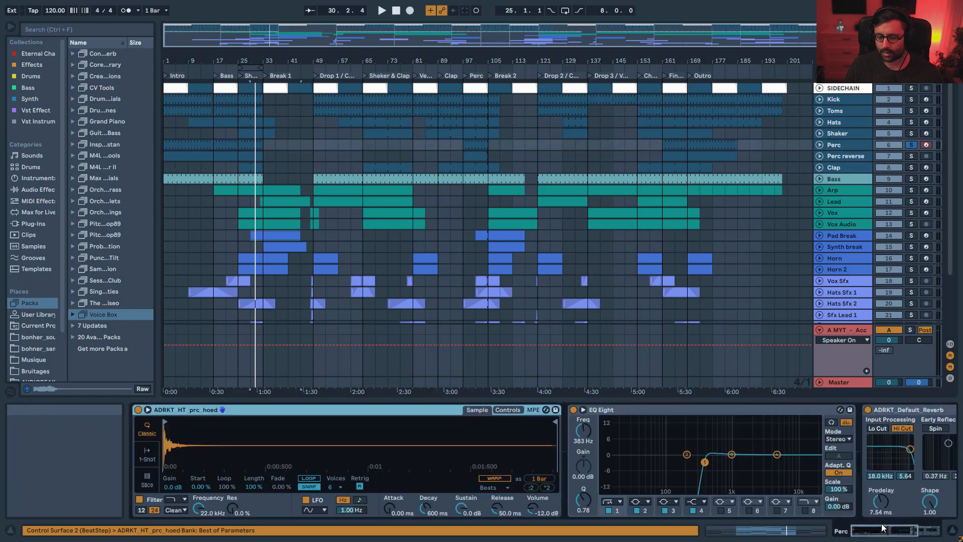
pyautogui.click(839, 156)
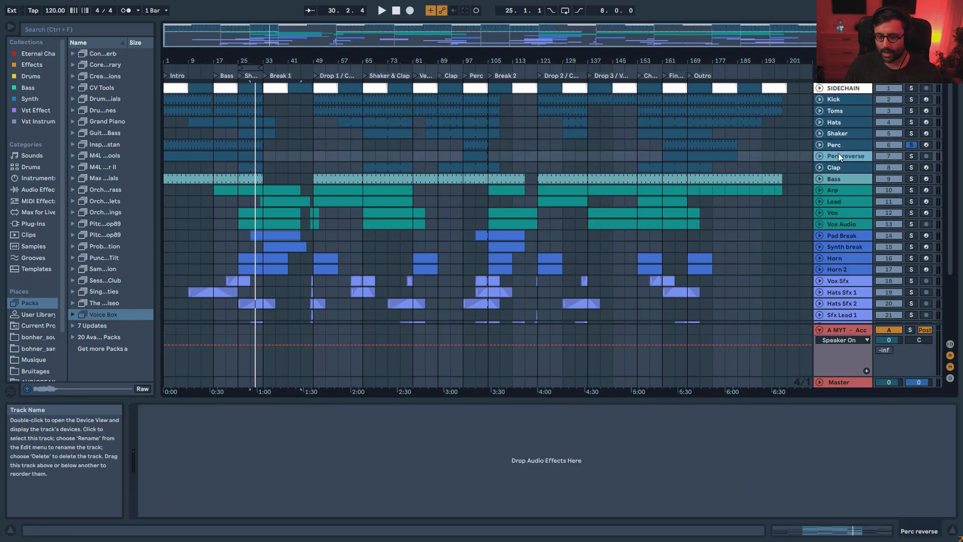
# - Inspect the Clap drum rack's Hybrid Reverb and turn off the Perc track's solo in the session mixer
pyautogui.press('Down')
pyautogui.press('Tab')
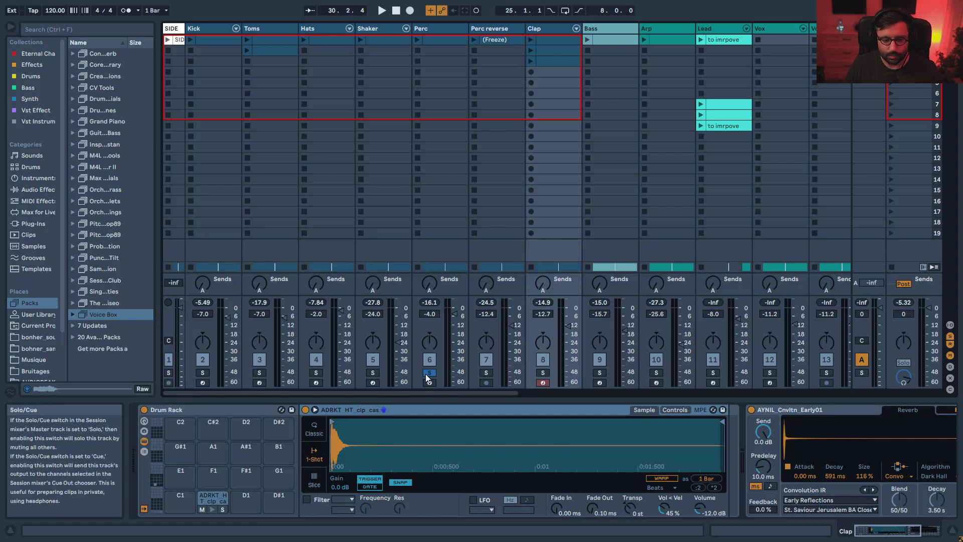
pyautogui.press('Tab')
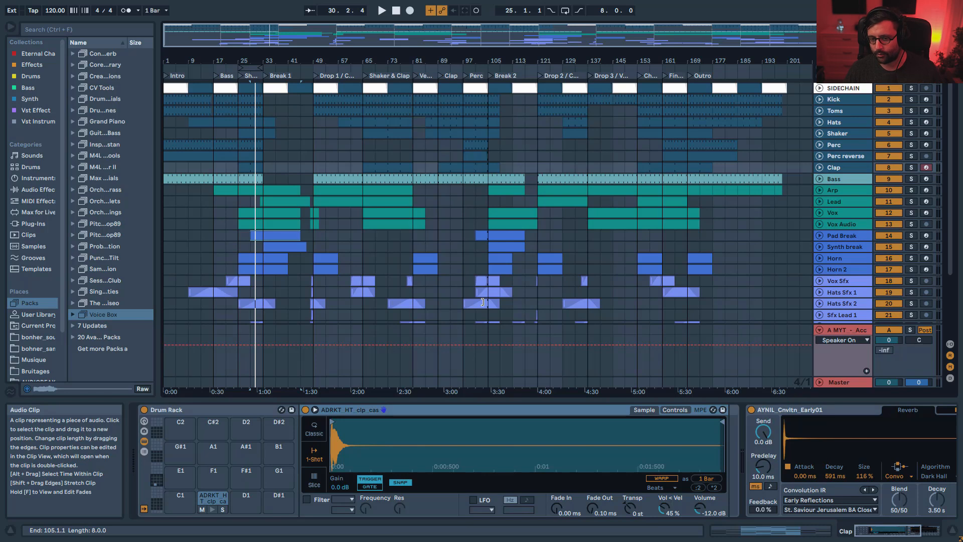
# - Inspect the Bass track's Compressor, Saturator, Hybrid Reverb and EQ Eight, including the EQ's boosted high-mid band
pyautogui.click(843, 179)
pyautogui.moveTo(850, 530); pyautogui.dragTo(888, 530)
pyautogui.click(250, 410)
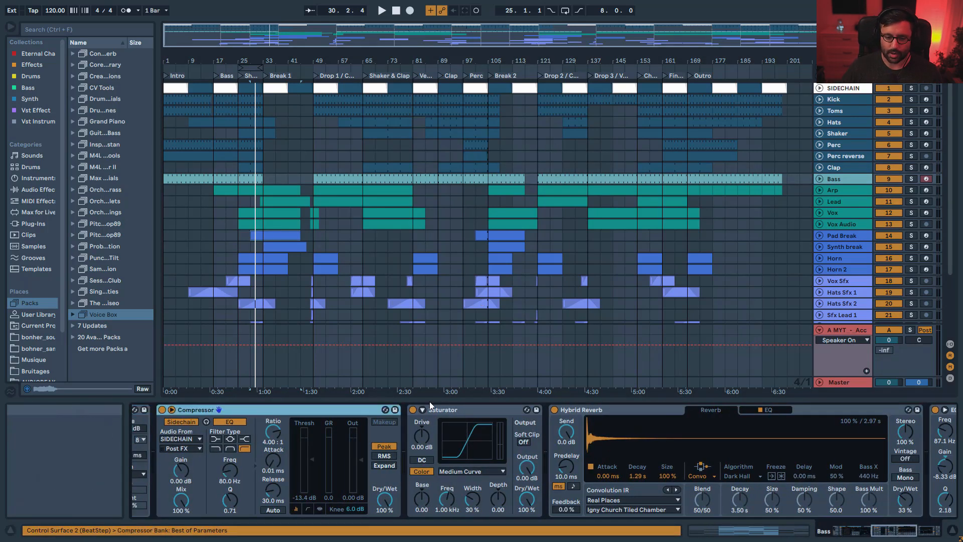
pyautogui.moveTo(886, 530); pyautogui.dragTo(922, 530)
pyautogui.click(358, 410)
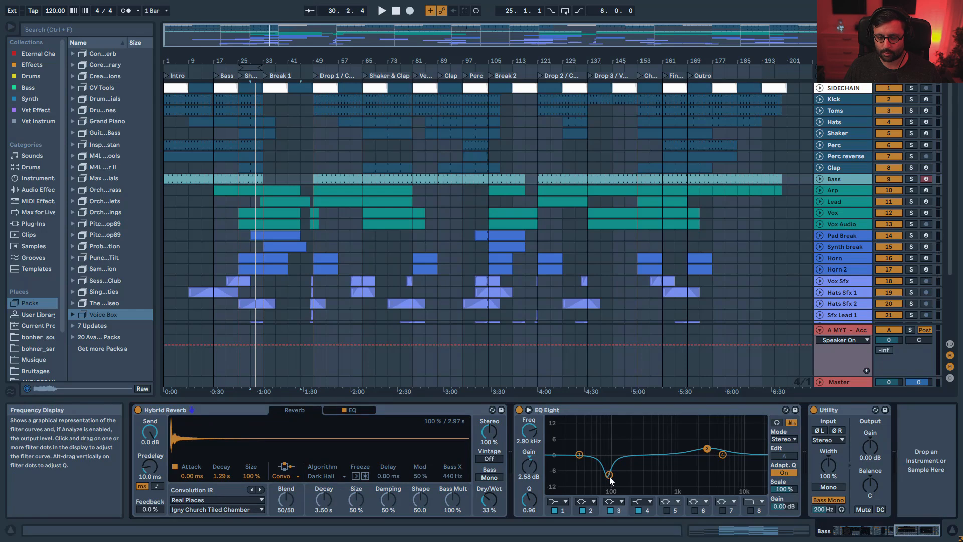
pyautogui.click(706, 449)
# - Inspect the effect chains of the Arp and Lead tracks, including the Lead's Saturator, EQ Eight, Delay and Hybrid Reverb
pyautogui.click(853, 191)
pyautogui.moveTo(928, 532); pyautogui.dragTo(876, 536)
pyautogui.click(842, 201)
pyautogui.moveTo(873, 531); pyautogui.dragTo(897, 532)
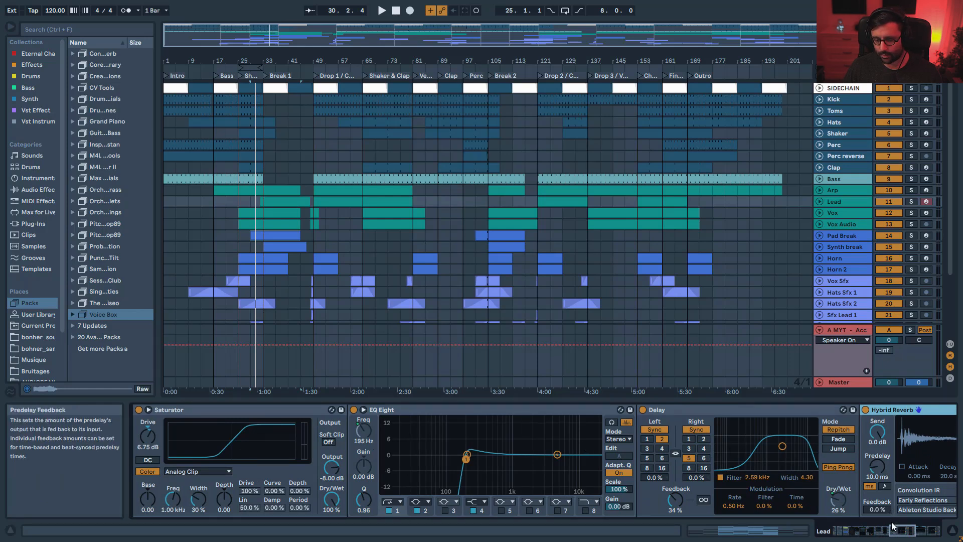
pyautogui.scroll(-5, 740, 450)
# - Inspect the Vox track's Delay and shimmer reverb, and the Pad Break's Hybrid Reverb, EQ Eight and Utility
pyautogui.click(840, 214)
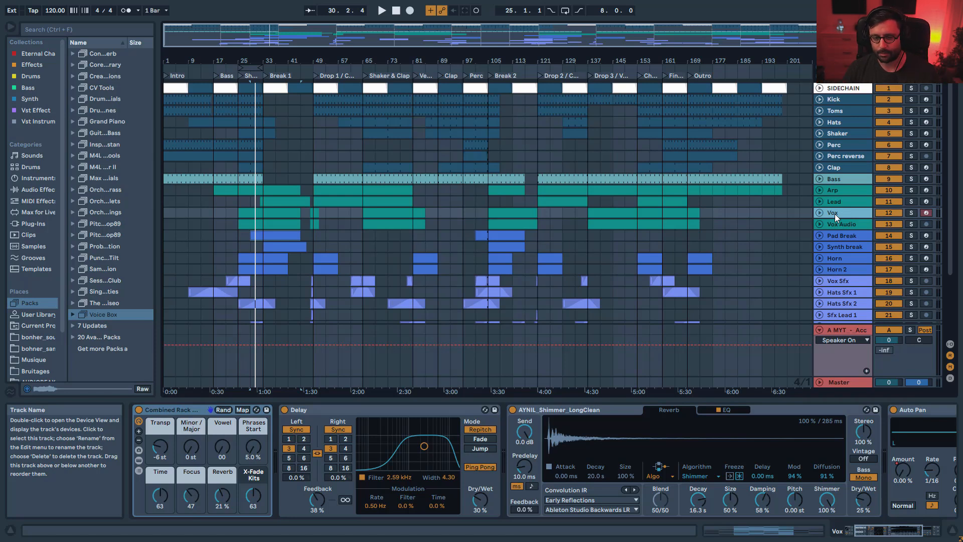
pyautogui.press('Down')
pyautogui.press('Down')
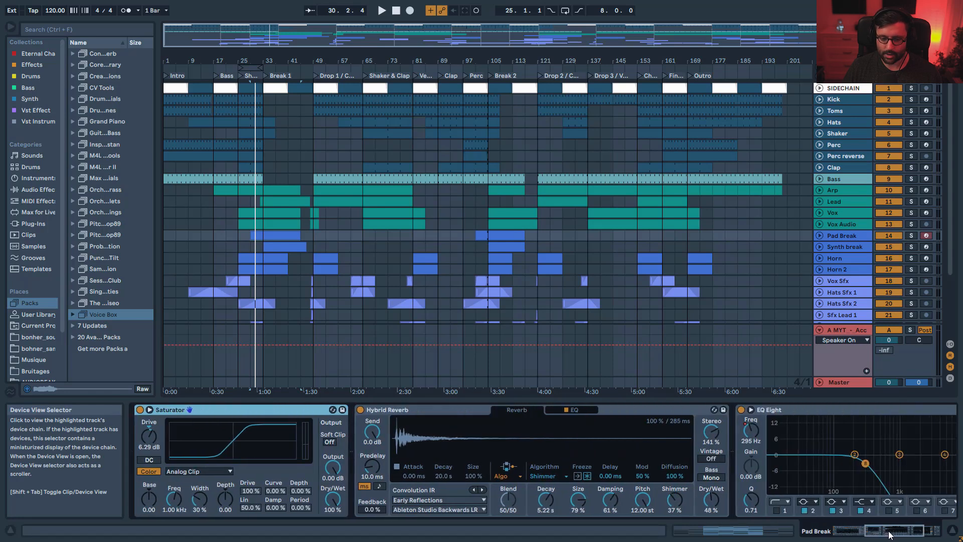
pyautogui.click(889, 535)
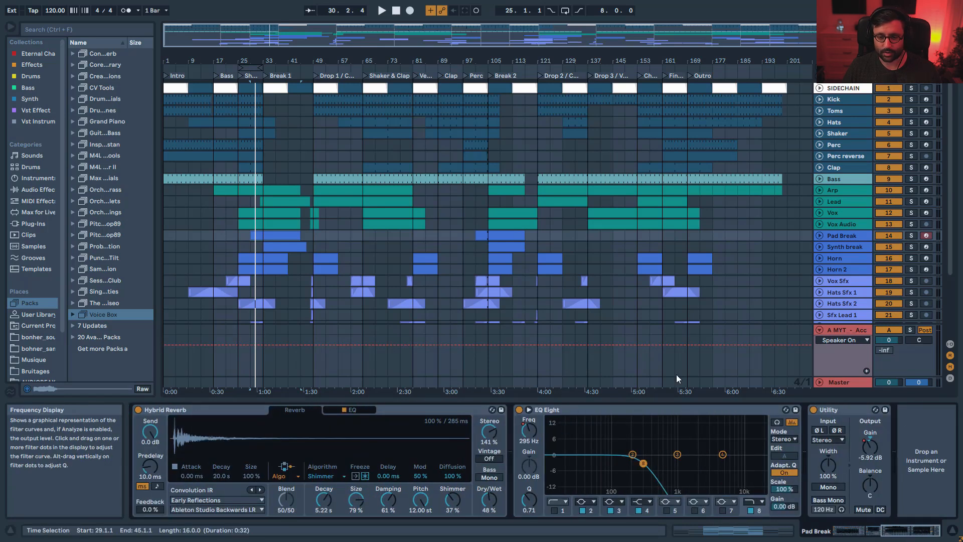
# - Examine the Synth break track's Saturator, AYNIL_Classic2 chorus, Delay filter and Dry/Wet settings, and Hybrid Reverb
pyautogui.click(858, 246)
pyautogui.click(882, 533)
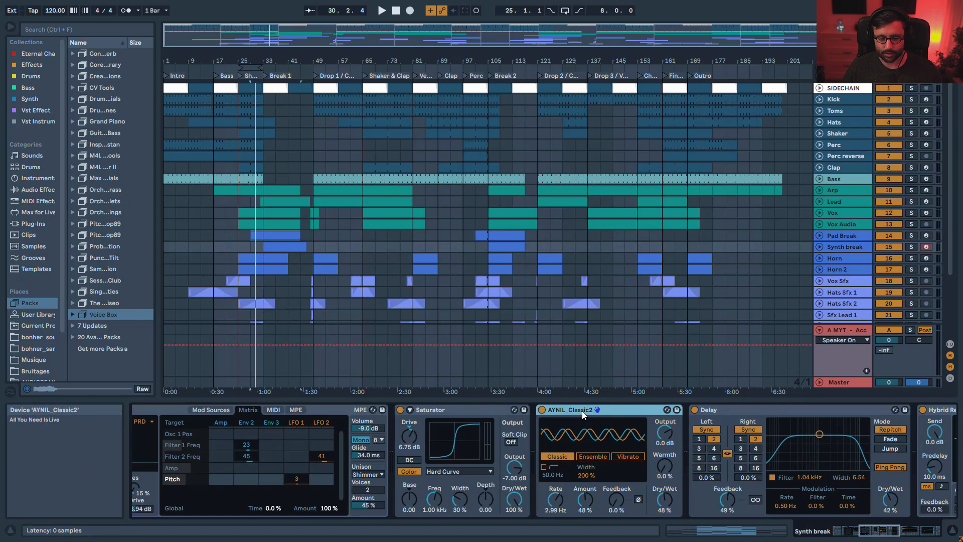
pyautogui.click(882, 535)
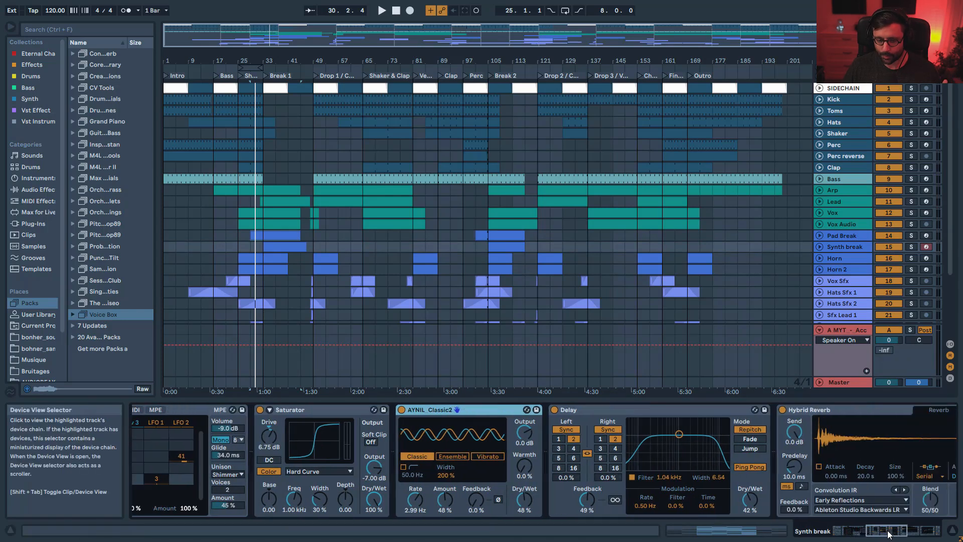
pyautogui.moveTo(893, 530); pyautogui.dragTo(887, 530)
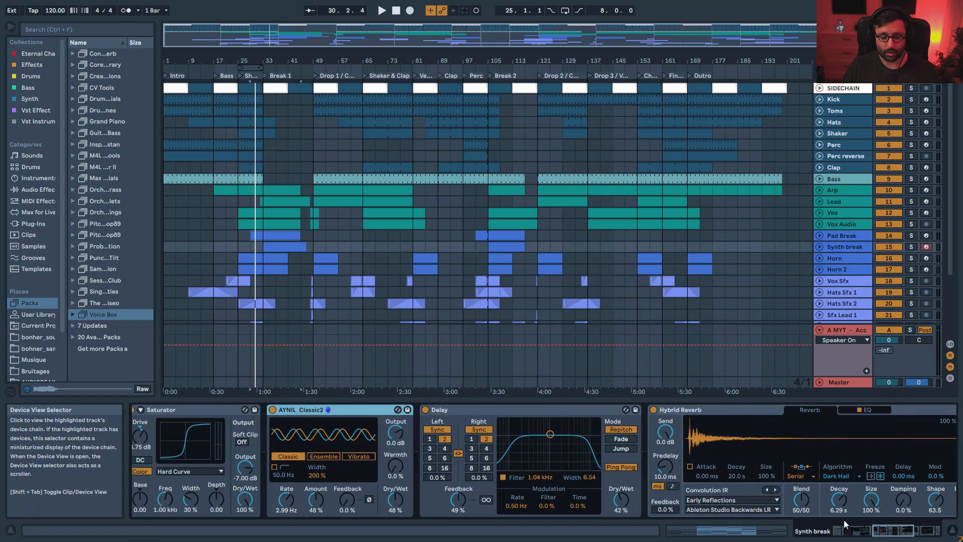
pyautogui.click(467, 410)
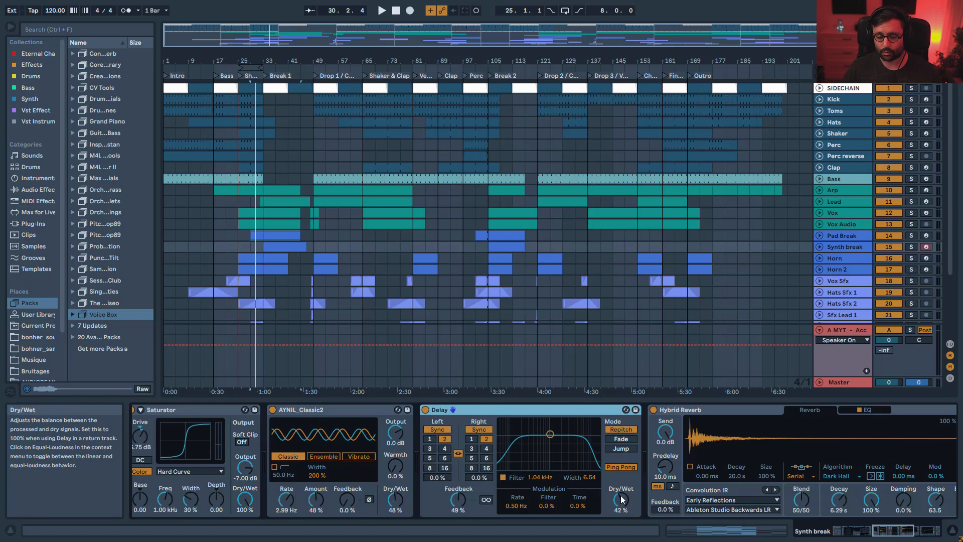
pyautogui.click(548, 437)
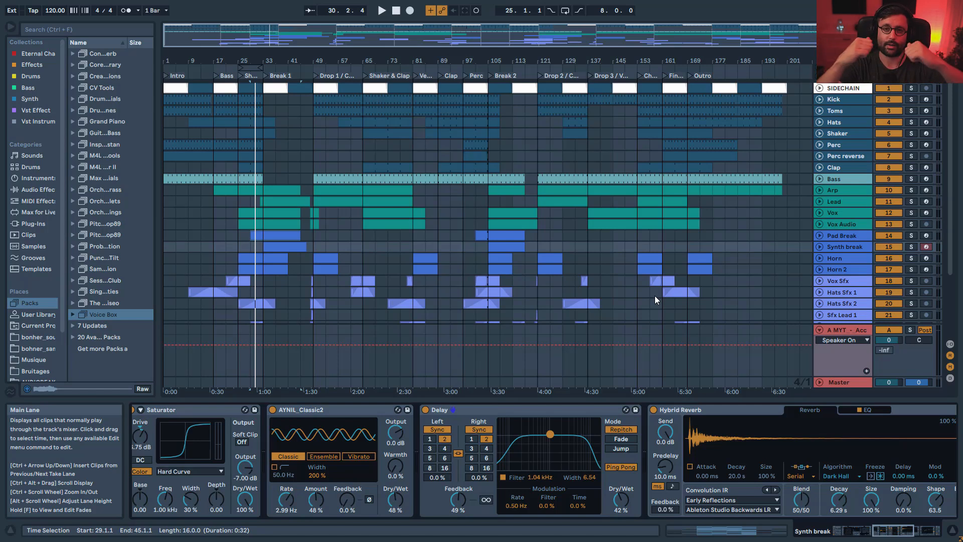
pyautogui.hscroll(10, 900, 516)
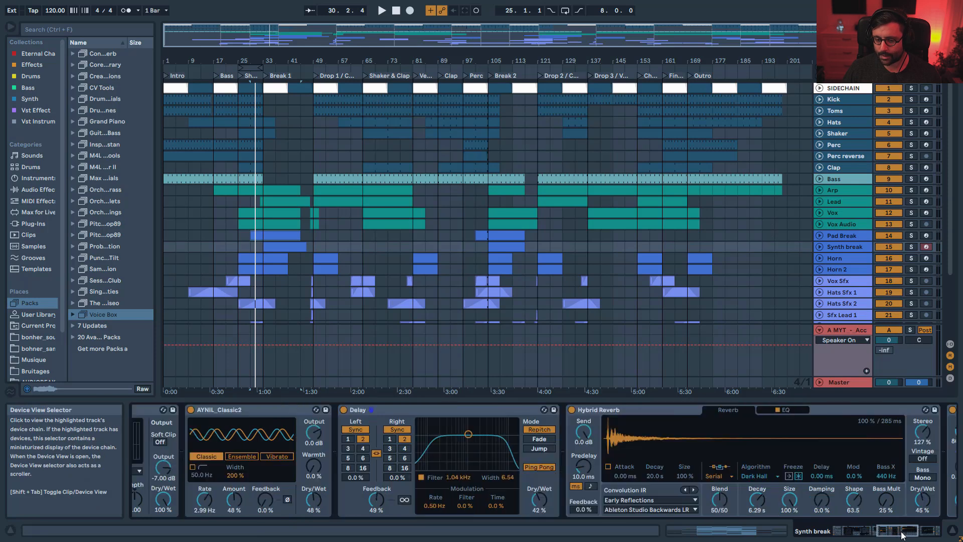
# - Inspect the Horn track's Drum Buss, EQ Eight and Hybrid Reverb
pyautogui.click(843, 258)
pyautogui.click(878, 531)
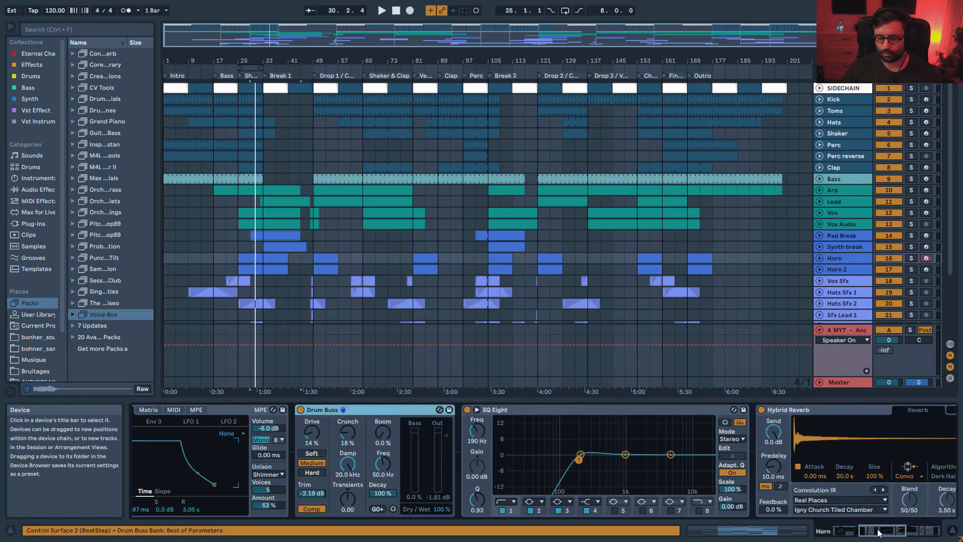
pyautogui.hscroll(4, 878, 532)
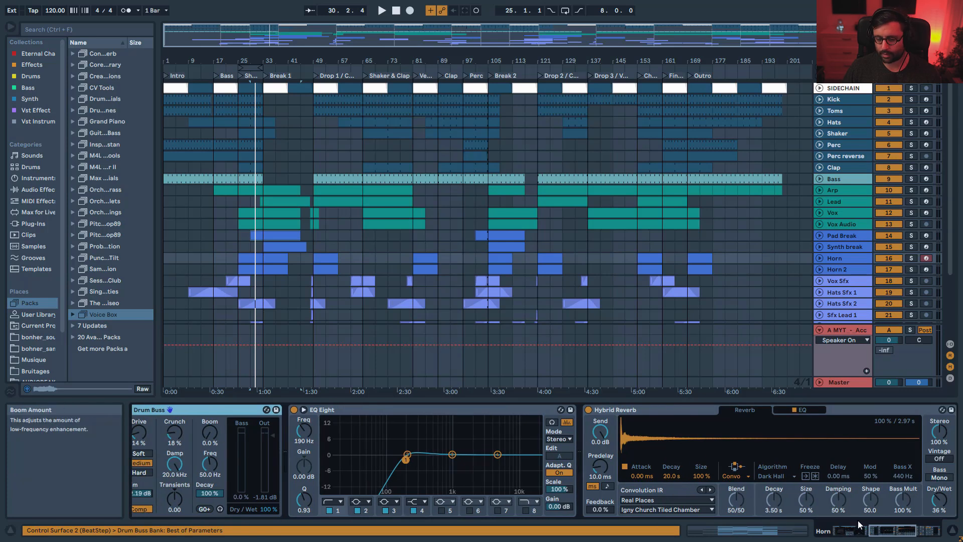
pyautogui.hscroll(4, 858, 524)
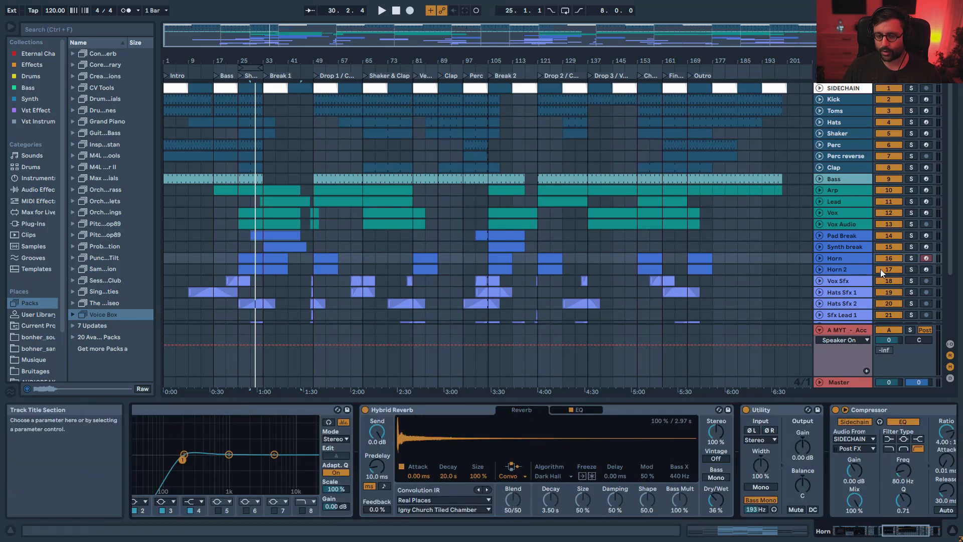
# - Solo the Horn track and play its first clip from bar 25 while examining its Hybrid Reverb, Utility and Compressor
pyautogui.click(911, 258)
pyautogui.click(251, 258)
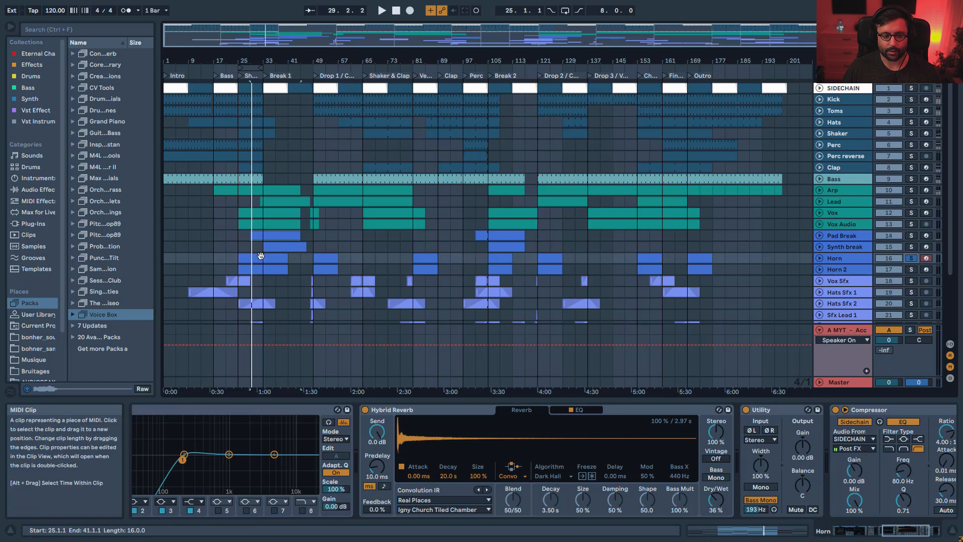
pyautogui.press('space')
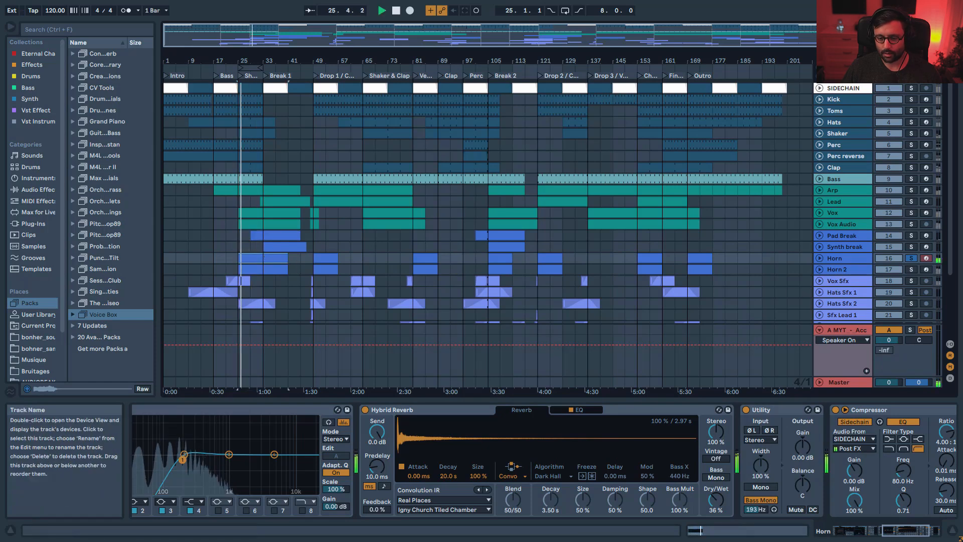
pyautogui.hscroll(4, 910, 516)
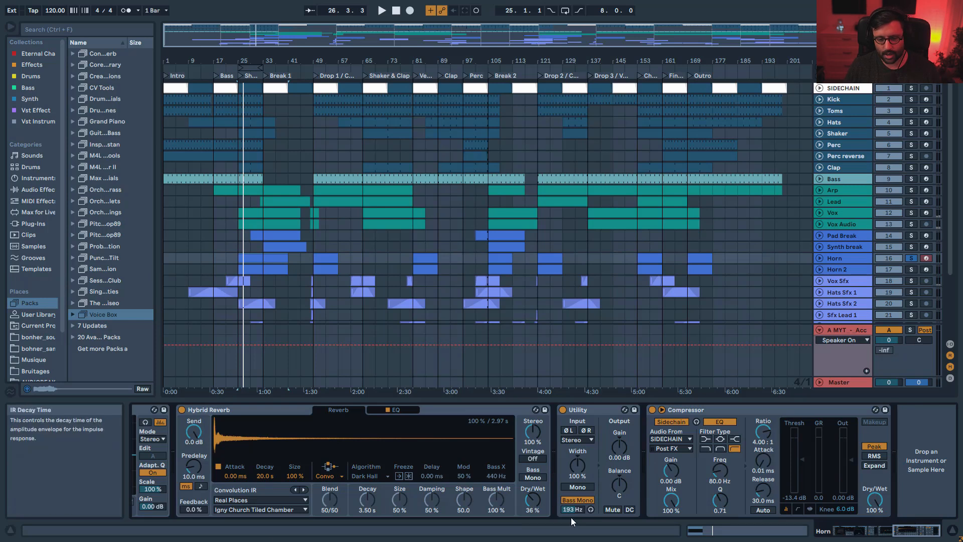
# - Inspect the Horn 2 track's Utility, Compressor and EQ Eight, selecting the EQ's boosted band
pyautogui.click(837, 269)
pyautogui.moveTo(860, 530); pyautogui.dragTo(919, 531)
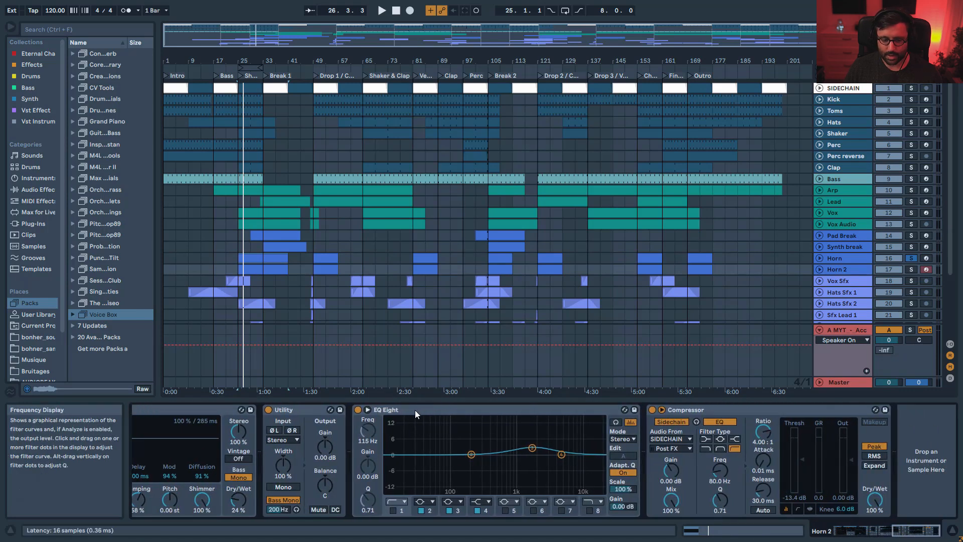
pyautogui.click(532, 448)
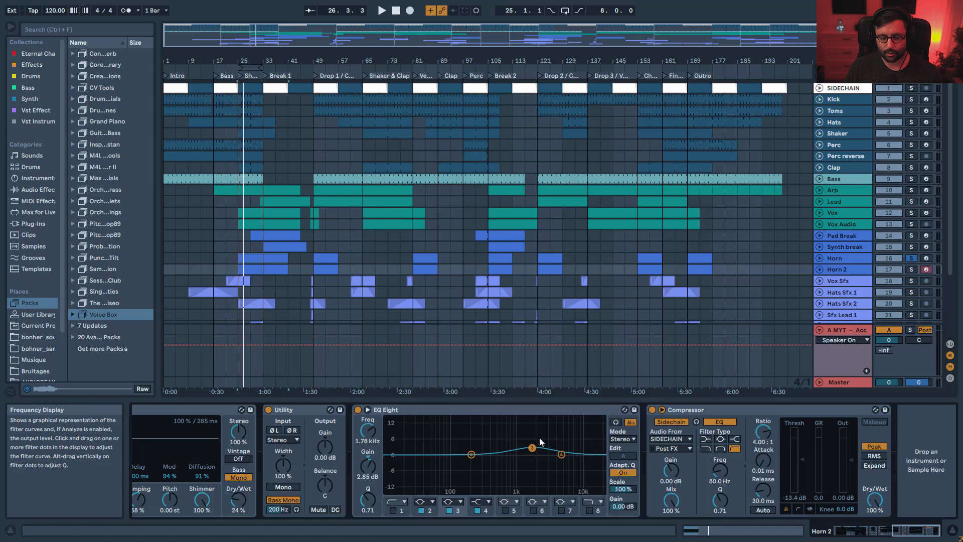
# - Compare the shimmer reverb and EQ Eight on Hats Sfx 1 and Hats Sfx 2, and inspect the Sfx Synth's devices
pyautogui.click(849, 293)
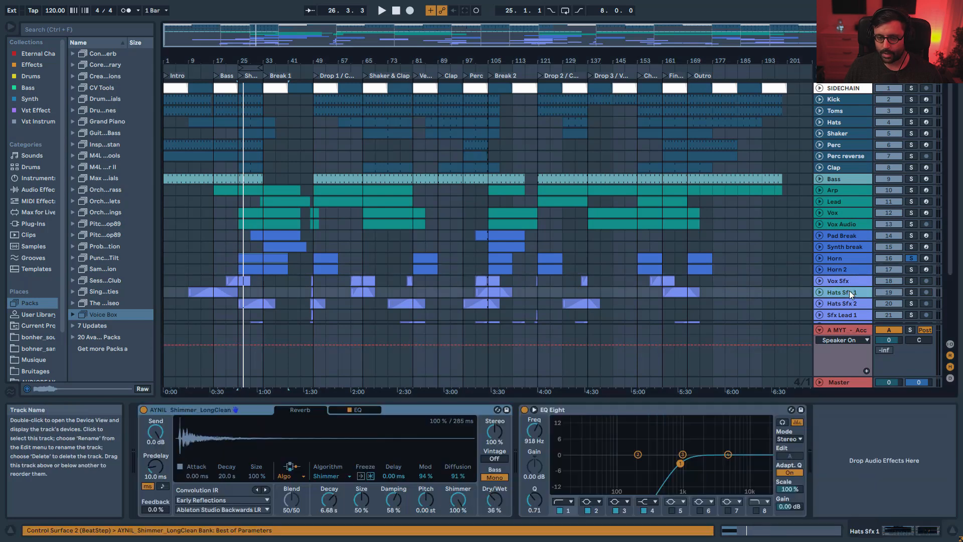
pyautogui.click(838, 303)
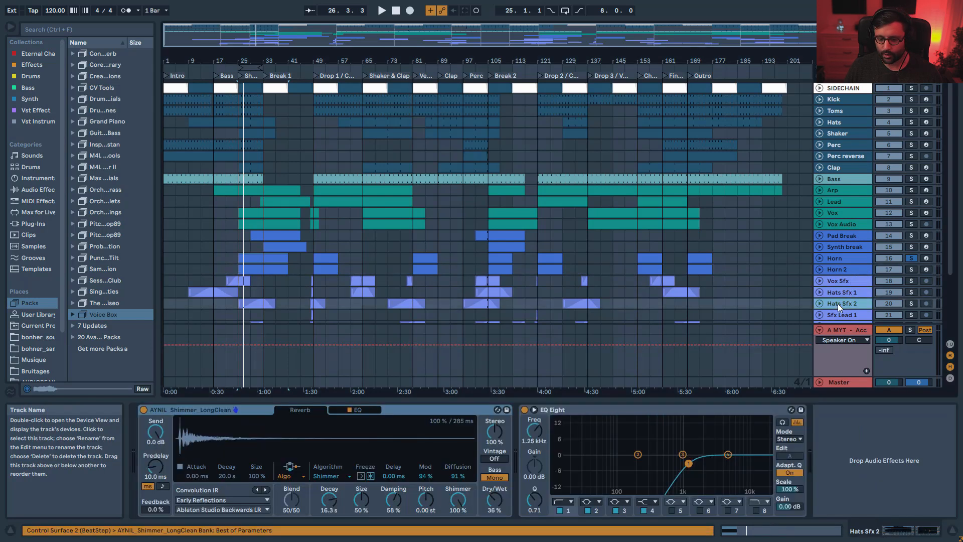
pyautogui.scroll(-5, 837, 303)
pyautogui.click(847, 277)
pyautogui.moveTo(868, 532); pyautogui.dragTo(896, 522)
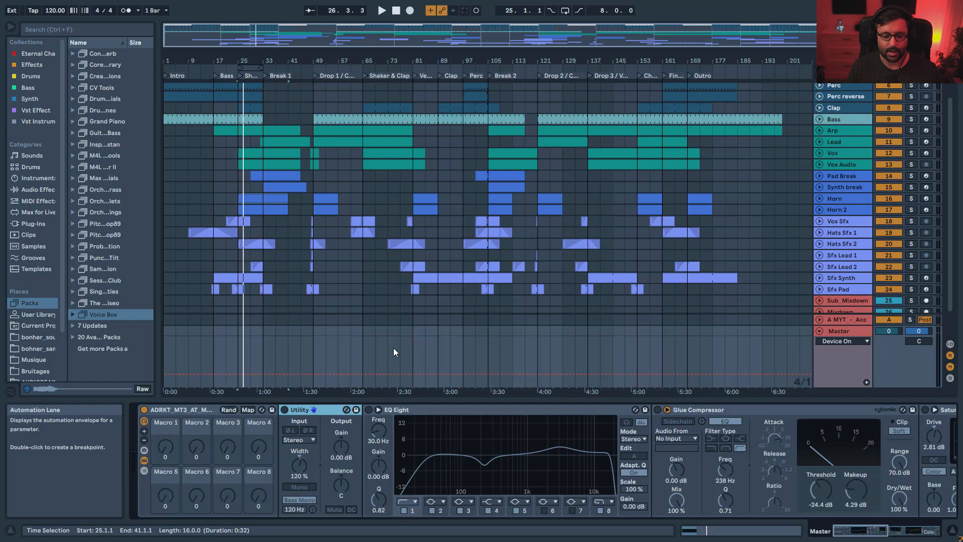
# - Loop the 16 bars of the Lead clip starting at bar 153 and play the full arrangement there
pyautogui.scroll(3, 657, 206)
pyautogui.click(656, 203)
pyautogui.hotkey('ctrl', 'l')
pyautogui.press('space')
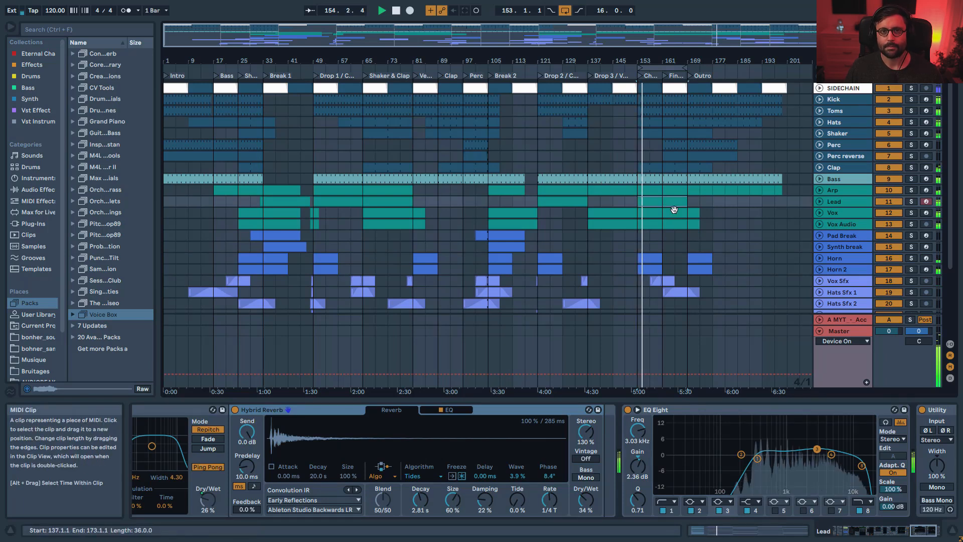
# - Bring up the Master track's device chain and stop playback
pyautogui.scroll(-4, 883, 312)
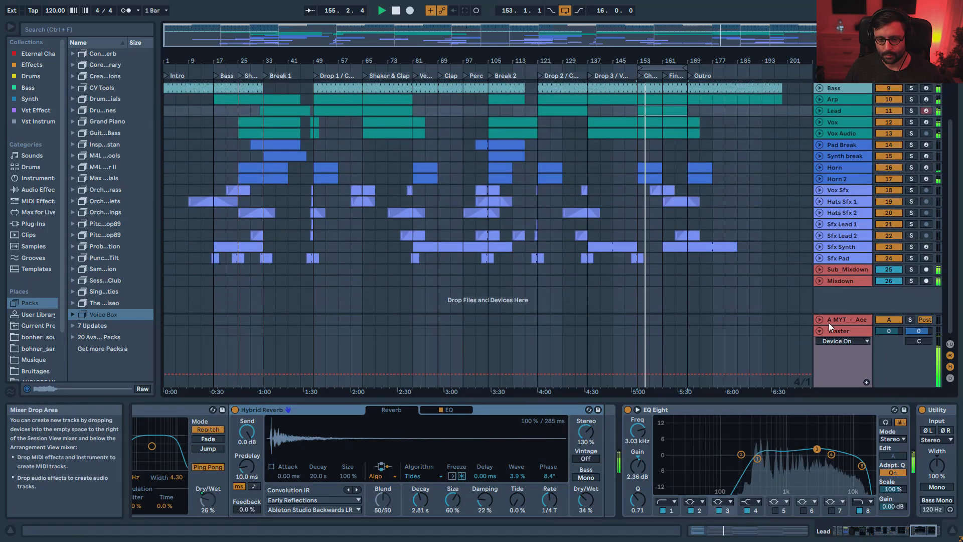
pyautogui.click(843, 329)
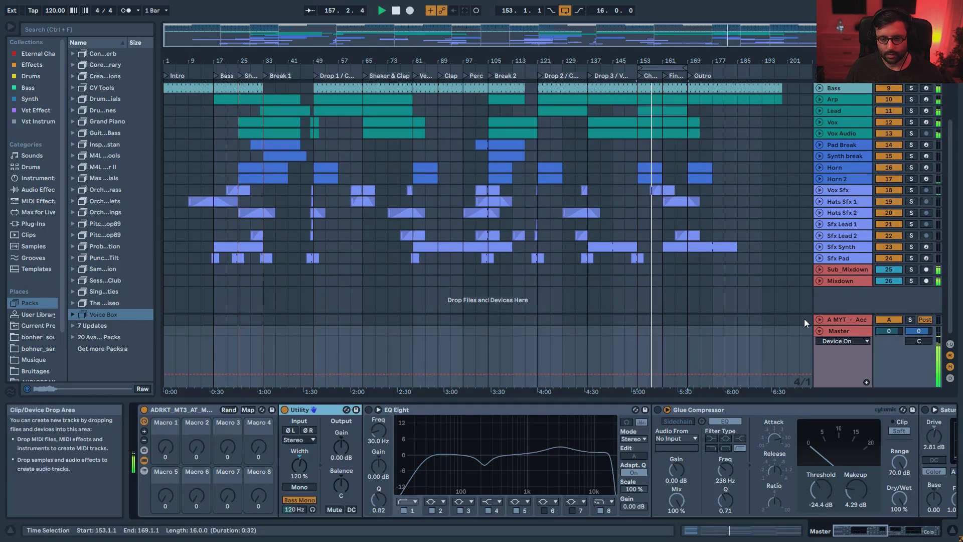
pyautogui.press('space')
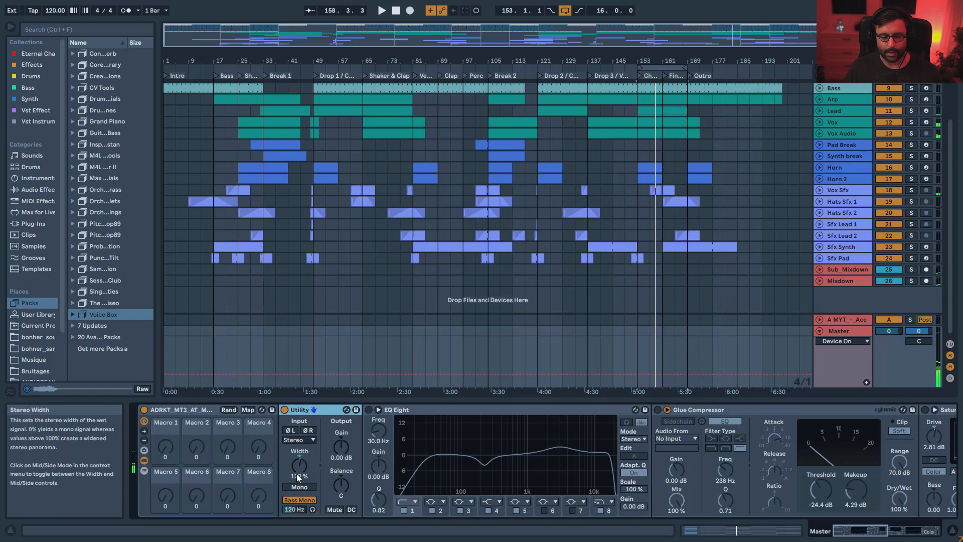
# - Play the looped section and audition the Master Utility's stereo width at 100% against 120%
pyautogui.press('space')
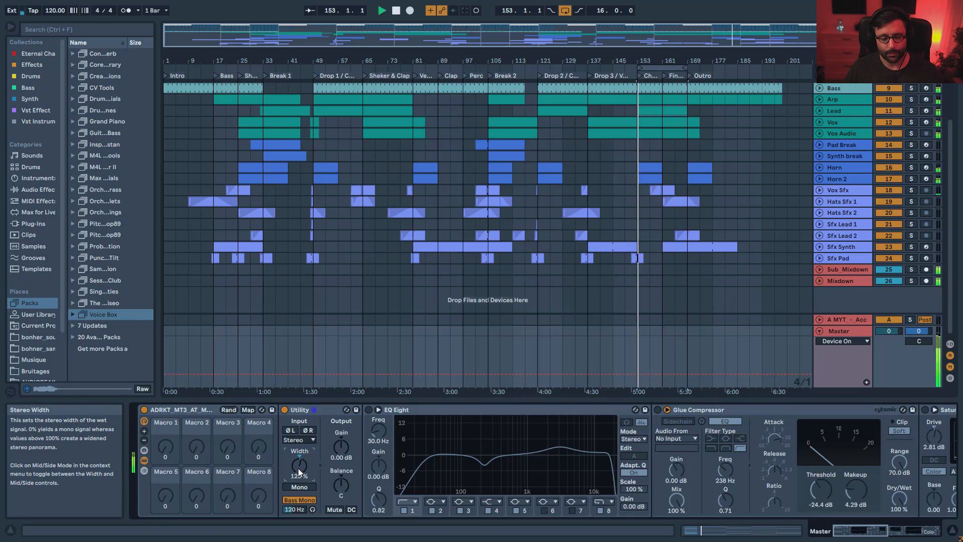
pyautogui.moveTo(299, 469); pyautogui.dragTo(300, 462)
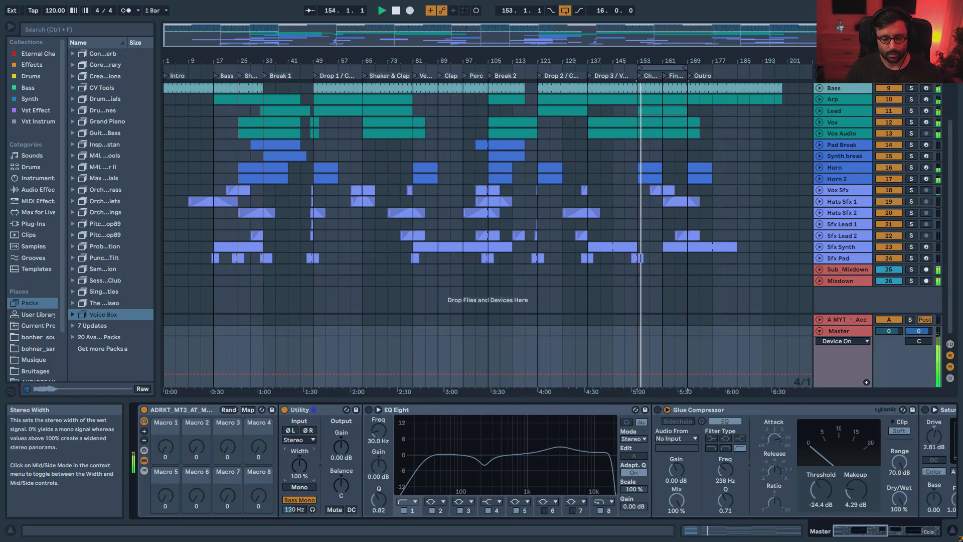
pyautogui.press('space')
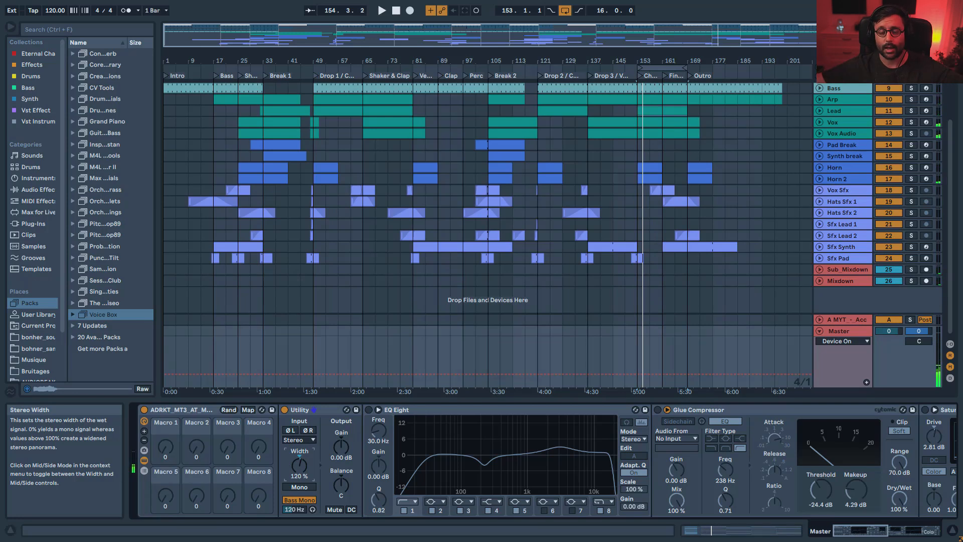
# - Turn on the Master's first EQ Eight during playback and compare the sound with its 30 Hz low-cut band bypassed and active
pyautogui.press('space')
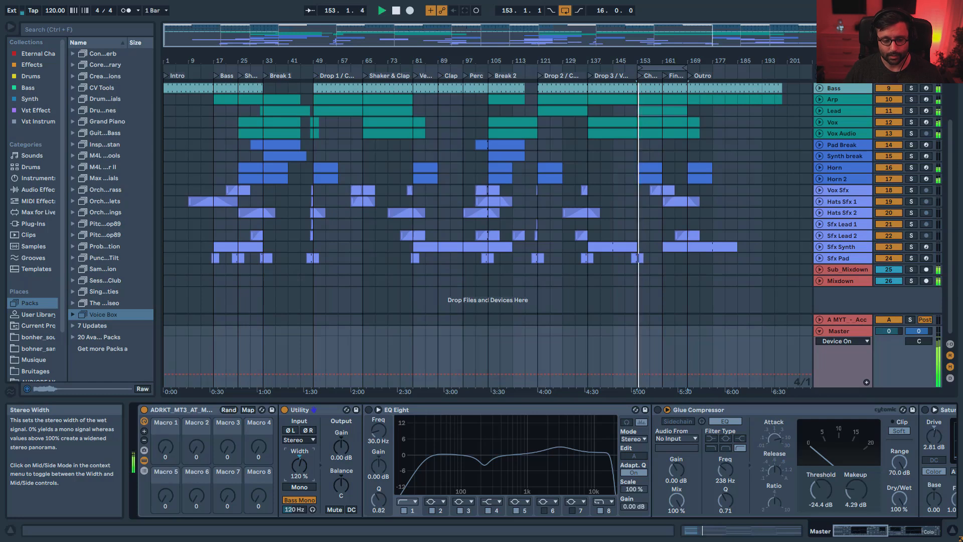
pyautogui.click(368, 410)
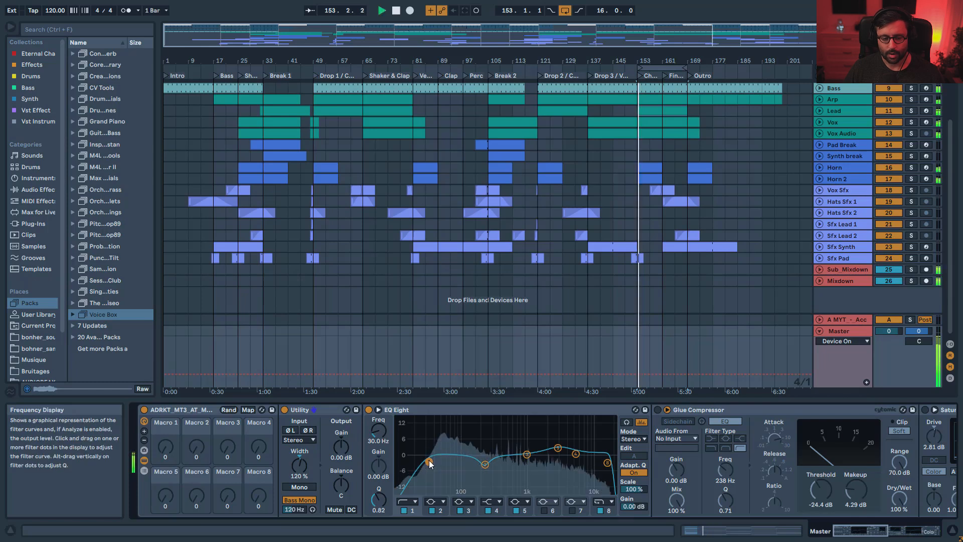
pyautogui.click(404, 510)
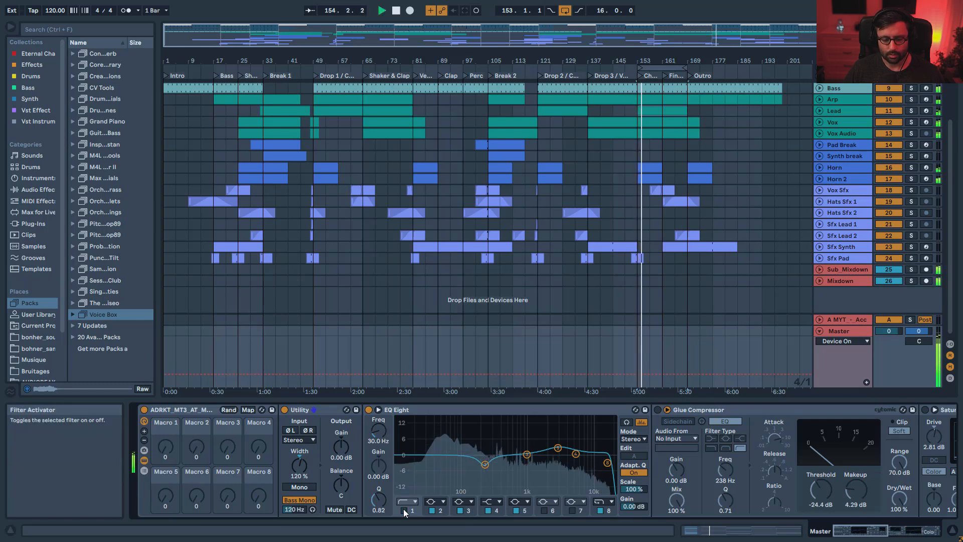
pyautogui.click(404, 510)
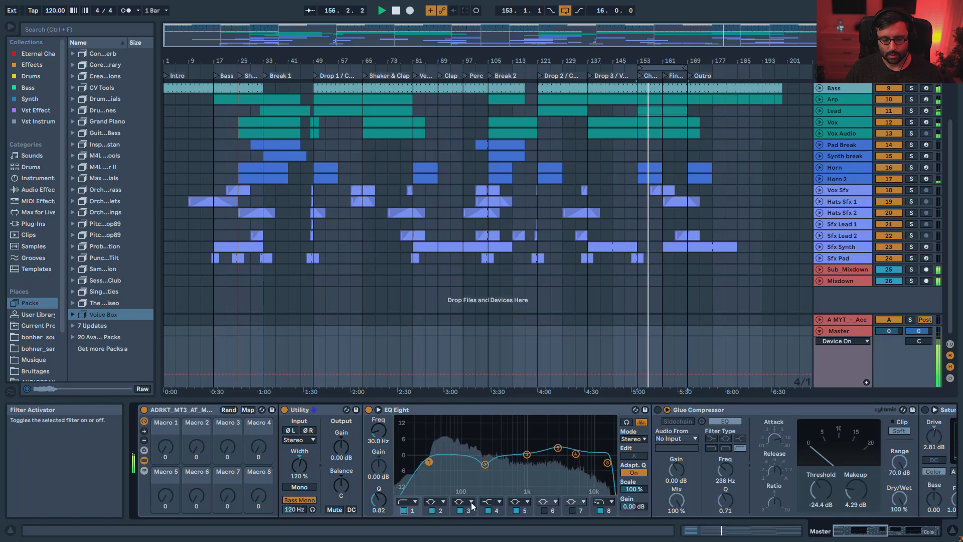
pyautogui.press('space')
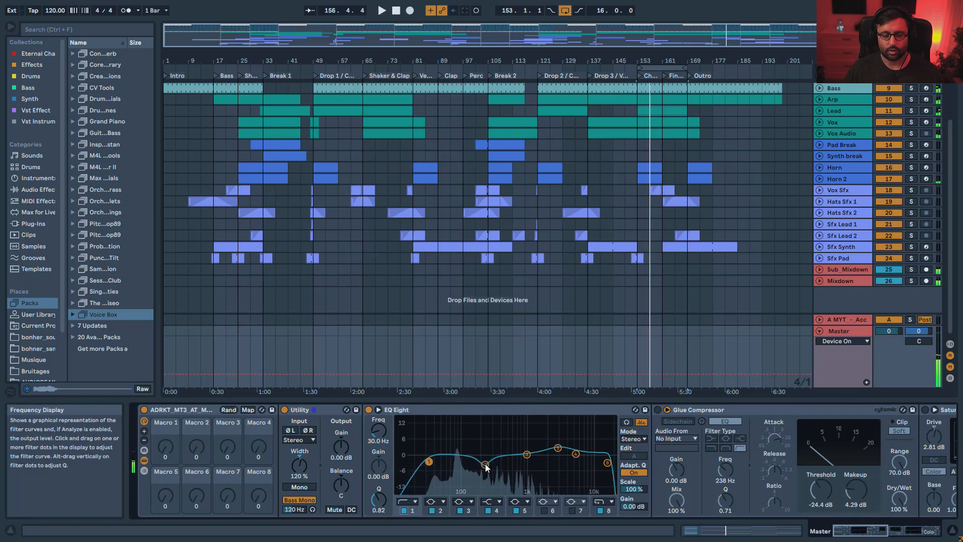
# - Select EQ Eight's band 2 dip and compare the loop with that band off and on
pyautogui.click(485, 465)
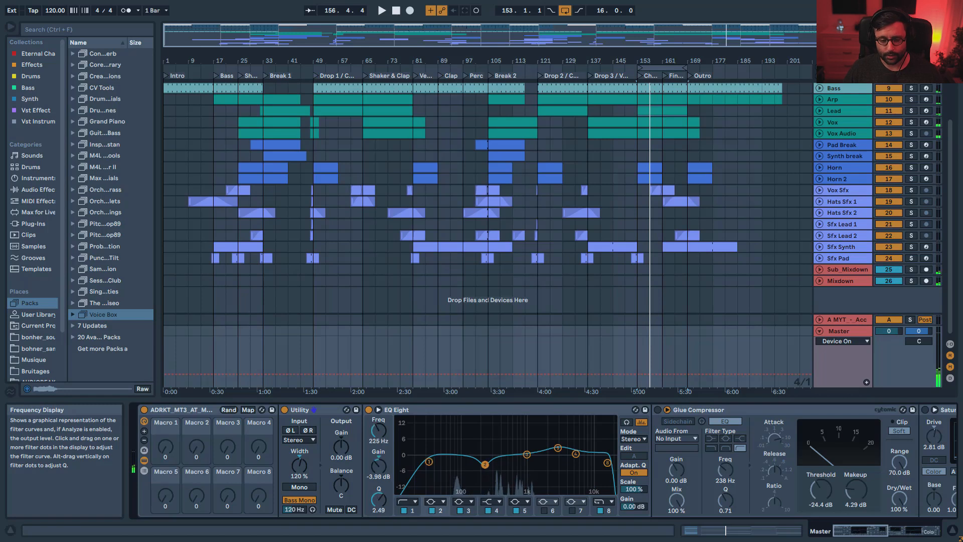
pyautogui.click(431, 511)
pyautogui.press('space')
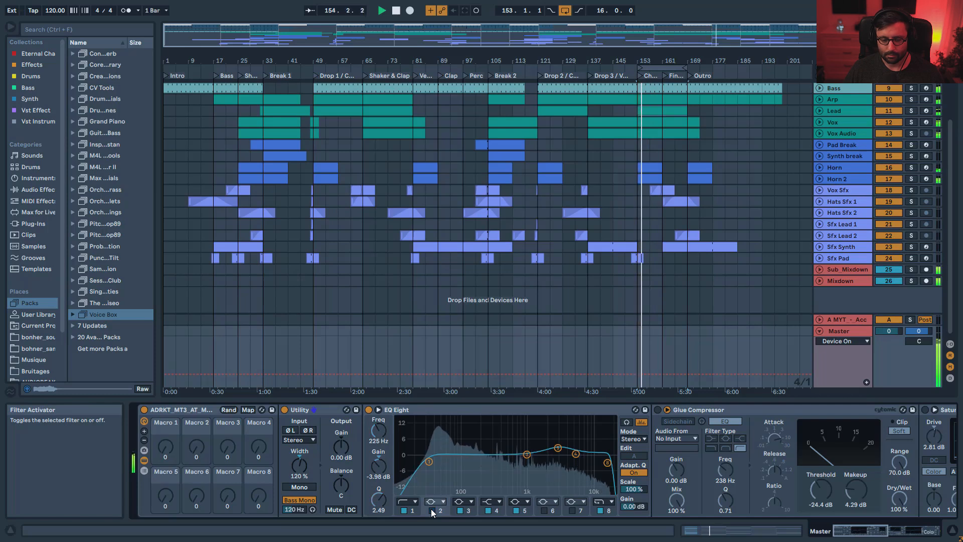
pyautogui.click(431, 510)
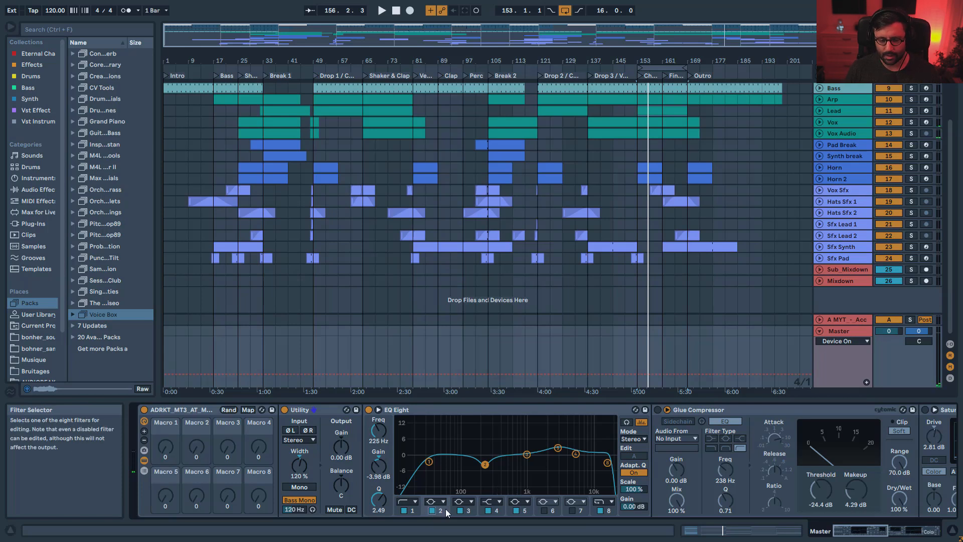
# - Compare the loop with EQ Eight's band 5 boost off and on, and check the high-cut band 8 settings
pyautogui.click(520, 510)
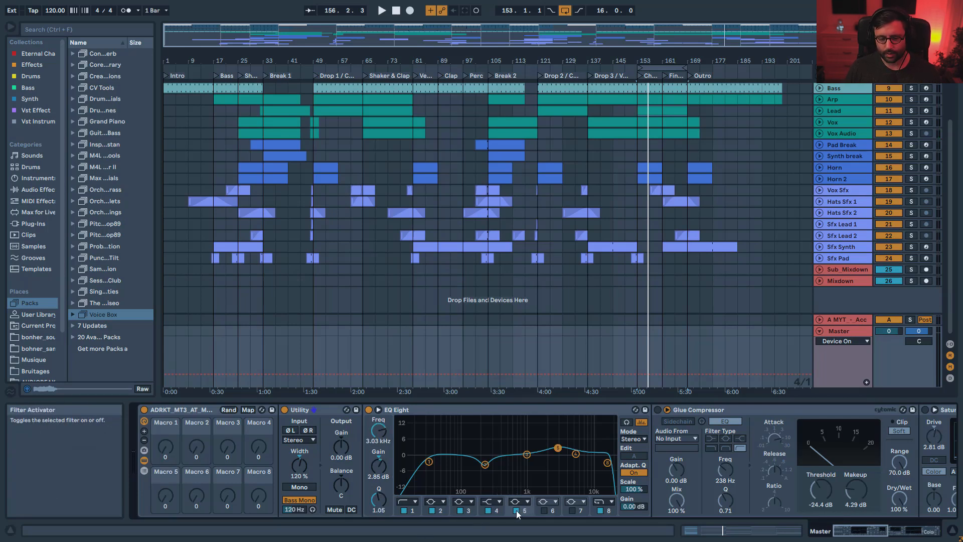
pyautogui.press('space')
pyautogui.click(516, 510)
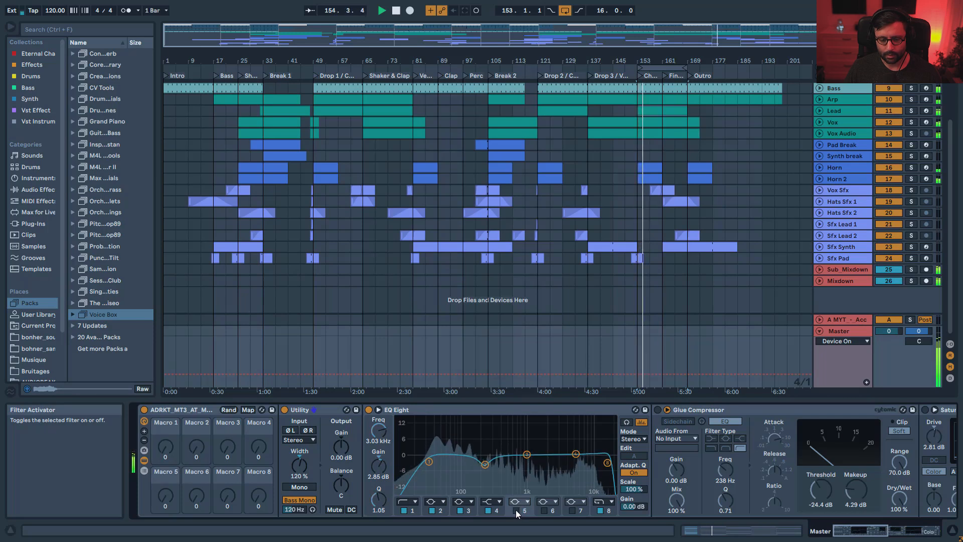
pyautogui.click(516, 510)
pyautogui.press('space')
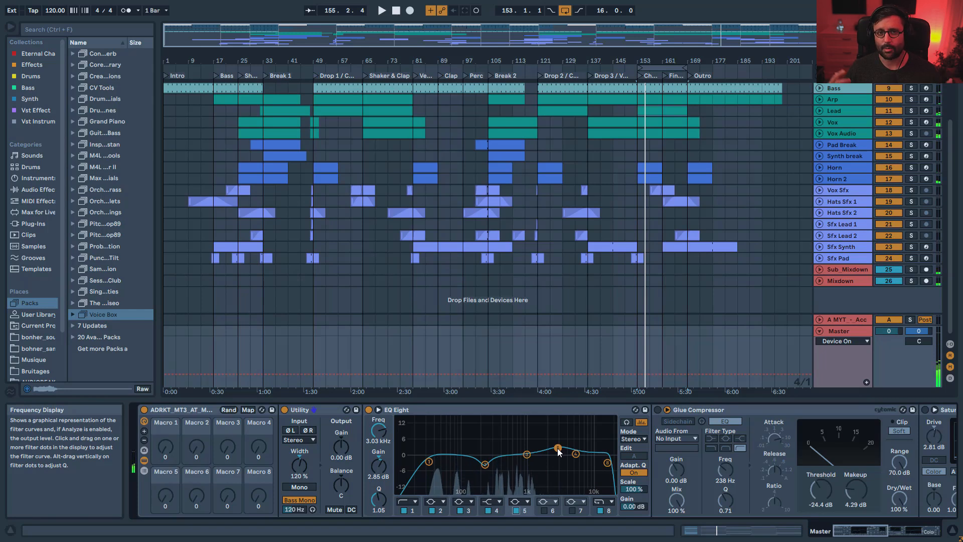
pyautogui.click(607, 462)
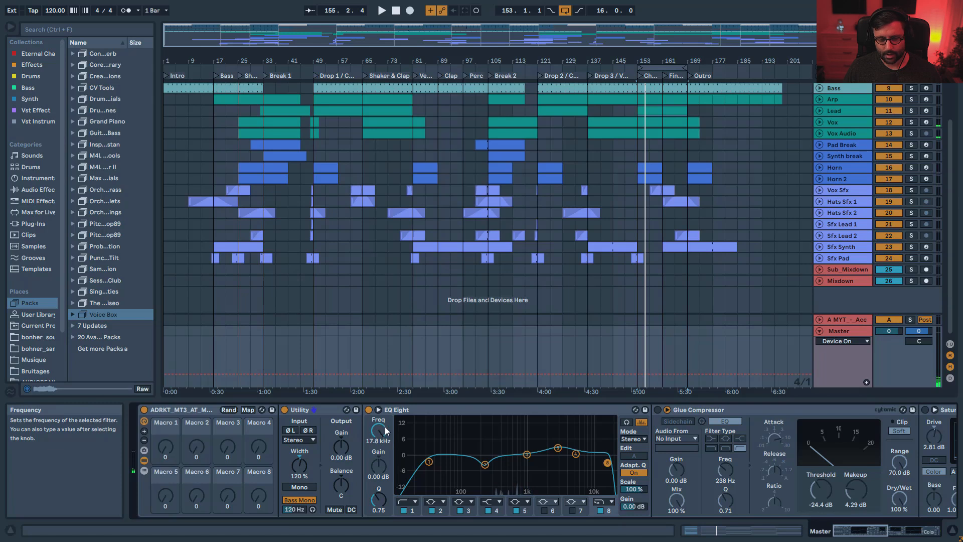
# - Turn on the Glue Compressor that follows EQ Eight in the Master chain
pyautogui.press('space')
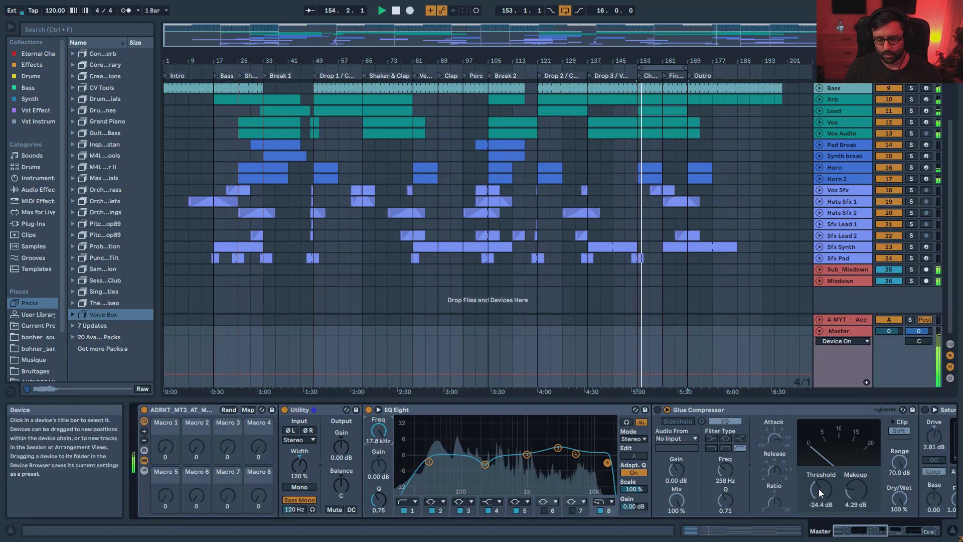
pyautogui.moveTo(862, 531); pyautogui.dragTo(877, 531)
pyautogui.press('space')
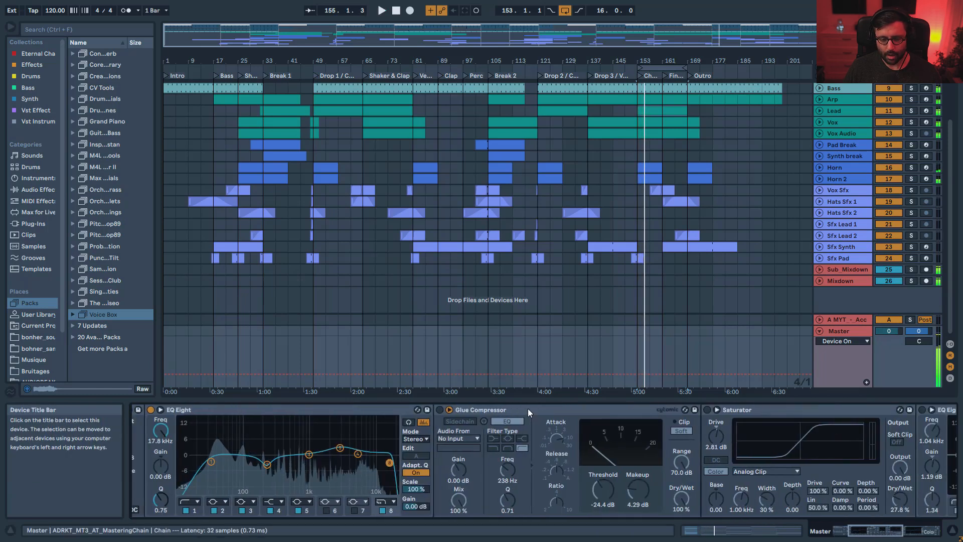
pyautogui.click(527, 410)
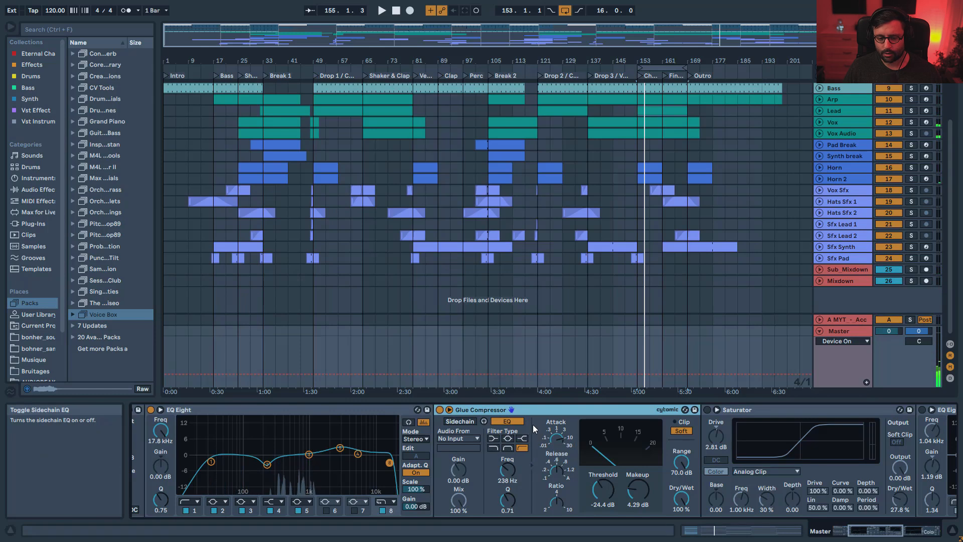
# - Compare the Glue Compressor with its sidechain EQ off and on, leaving it on
pyautogui.press('space')
pyautogui.click(496, 419)
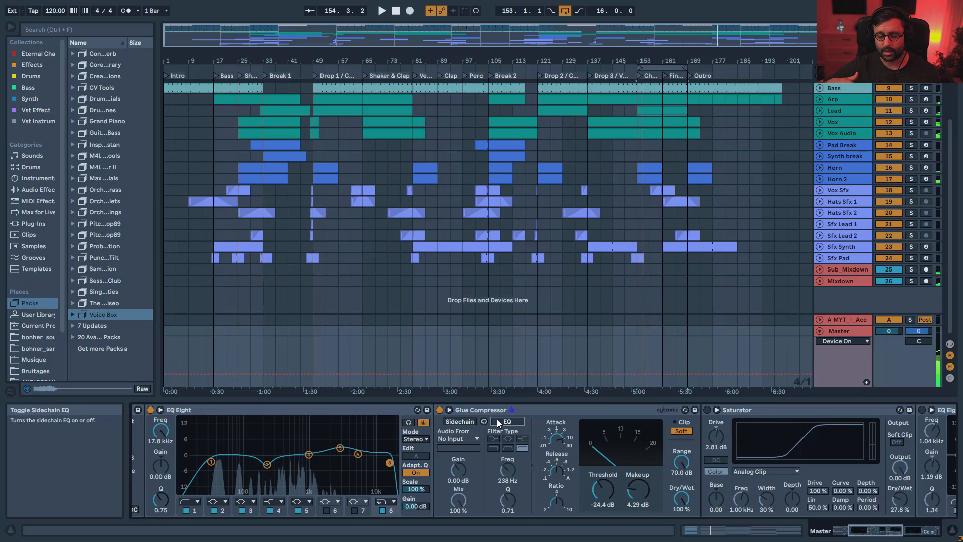
pyautogui.press('space')
pyautogui.click(496, 419)
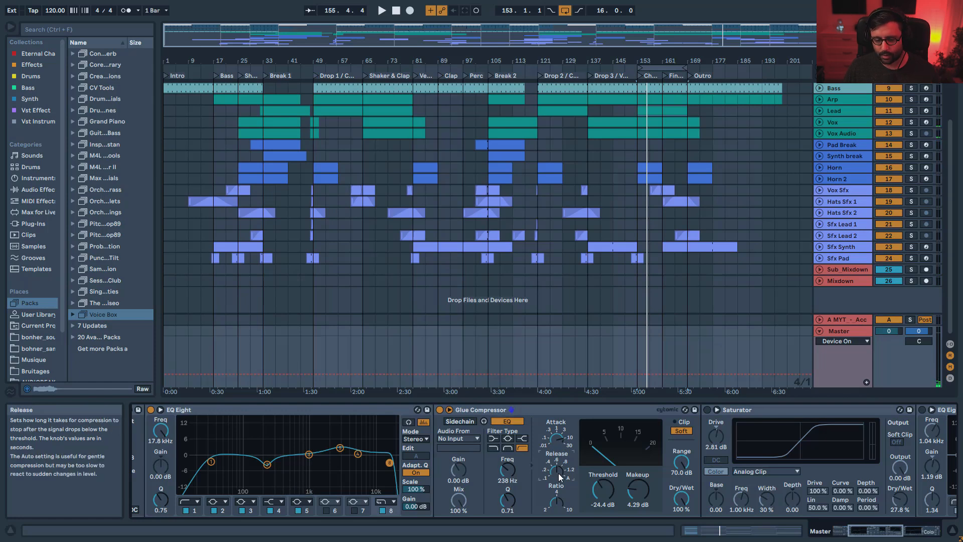
# - Play the loop to examine the Glue Compressor's gain reduction, trying a different threshold and restoring it to -24.4 dB
pyautogui.press('space')
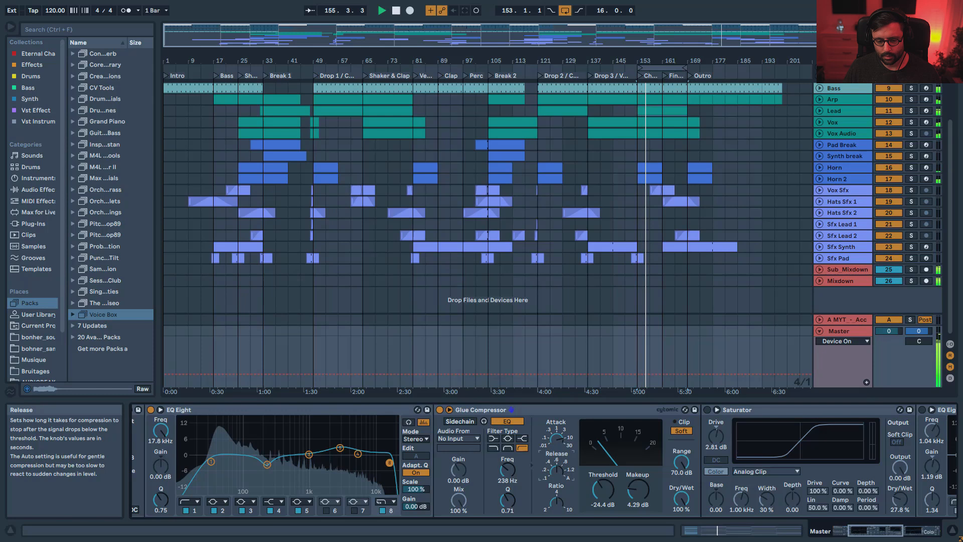
pyautogui.press('space')
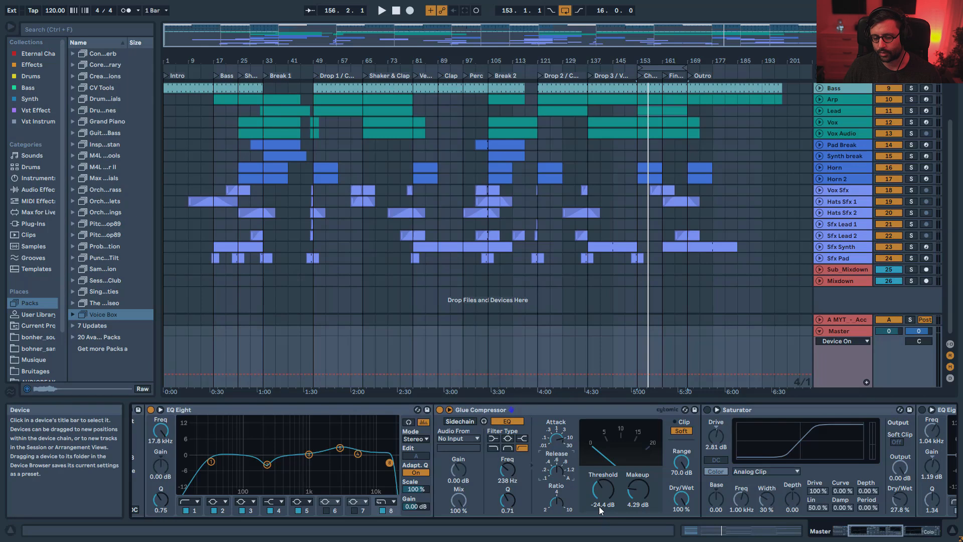
pyautogui.press('space')
pyautogui.moveTo(602, 495); pyautogui.dragTo(601, 441)
pyautogui.moveTo(601, 489); pyautogui.dragTo(602, 491)
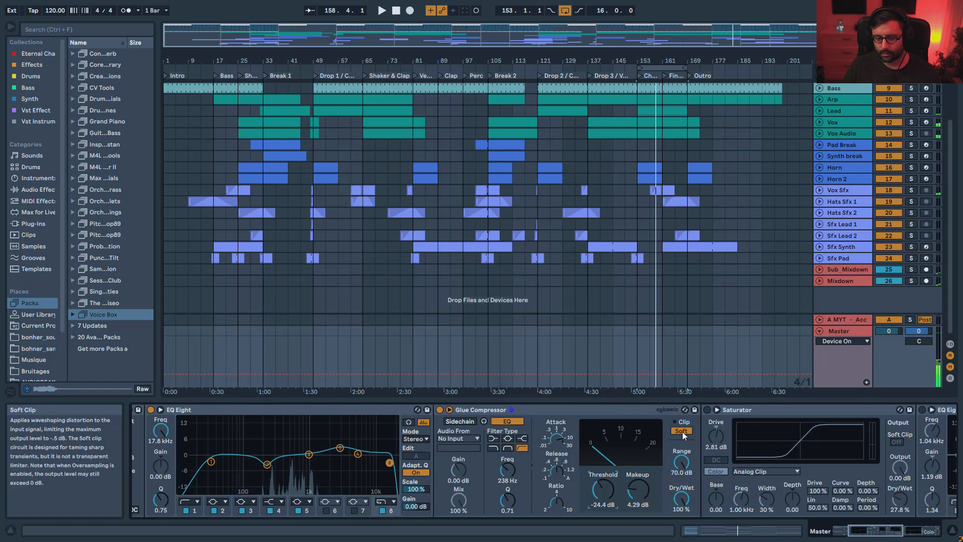
pyautogui.press('space')
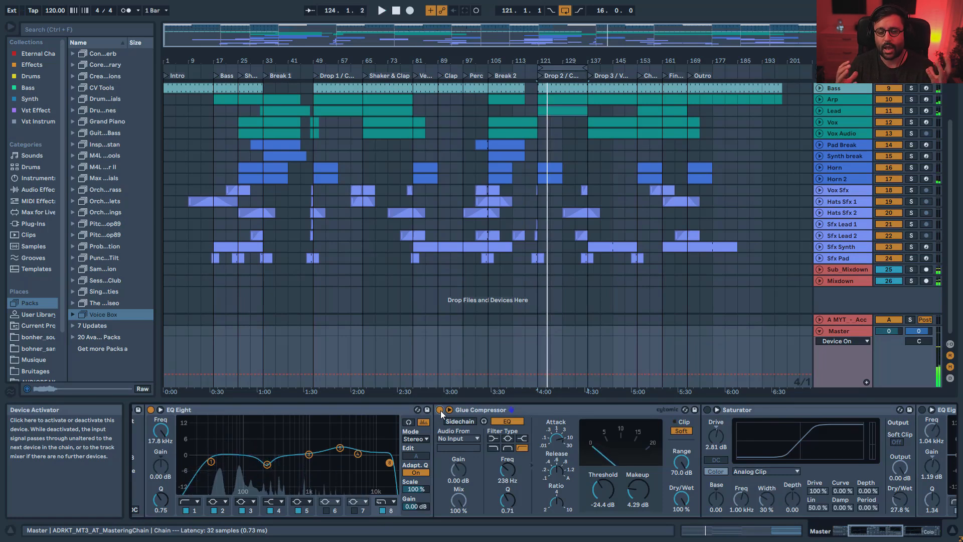
# - Turn on the Master's Saturator, compare it bypassed and active during playback, and check its Analog Clip curve options
pyautogui.scroll(-3, 474, 412)
pyautogui.click(428, 409)
pyautogui.press('space')
pyautogui.click(428, 410)
pyautogui.click(428, 410)
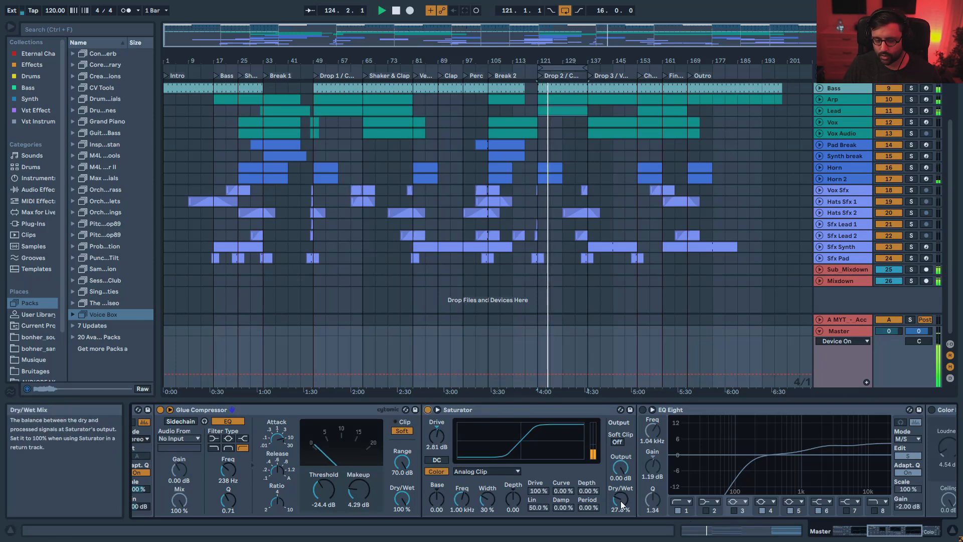
pyautogui.press('space')
pyautogui.click(466, 471)
pyautogui.click(466, 472)
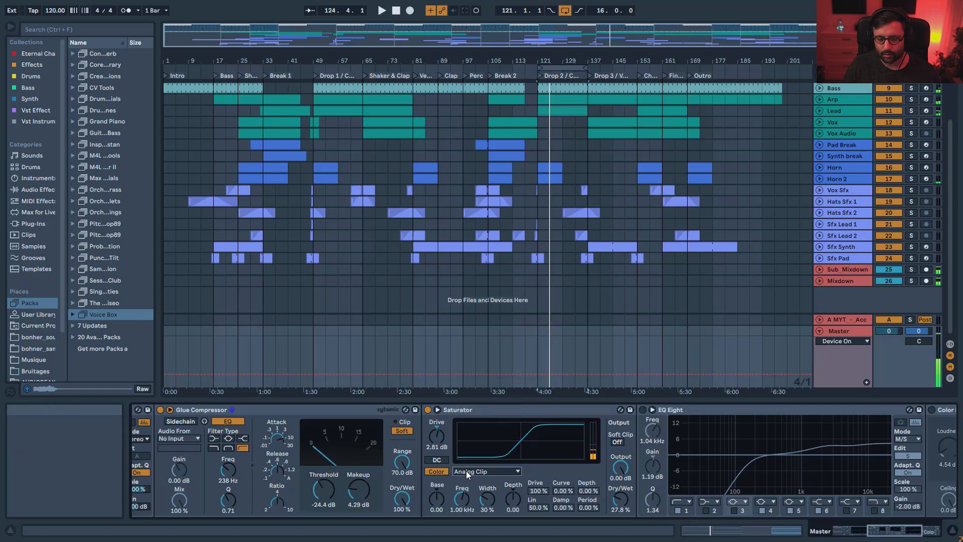
# - Turn on the M/S EQ Eight after the Saturator and compare it bypassed and active while playing the Drop 2 loop
pyautogui.scroll(-4, 501, 439)
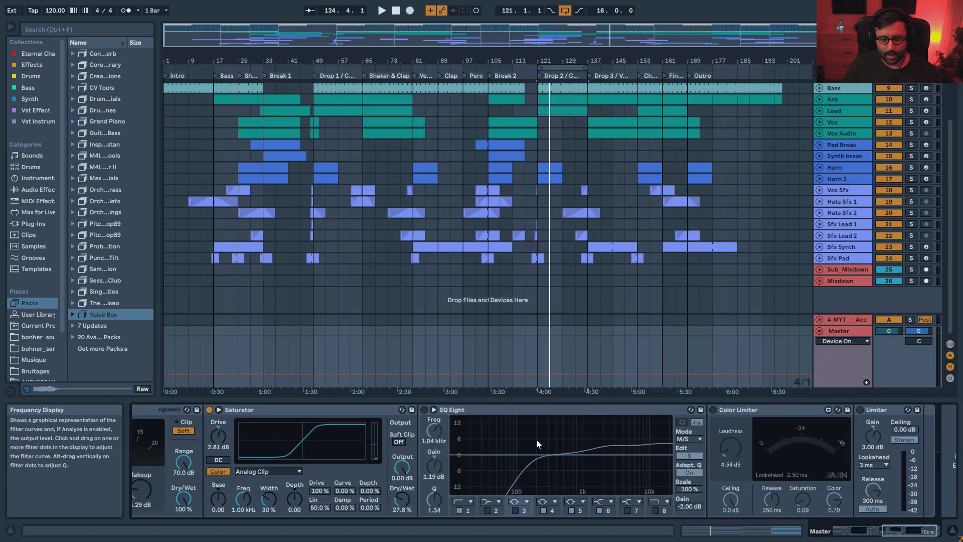
pyautogui.click(532, 406)
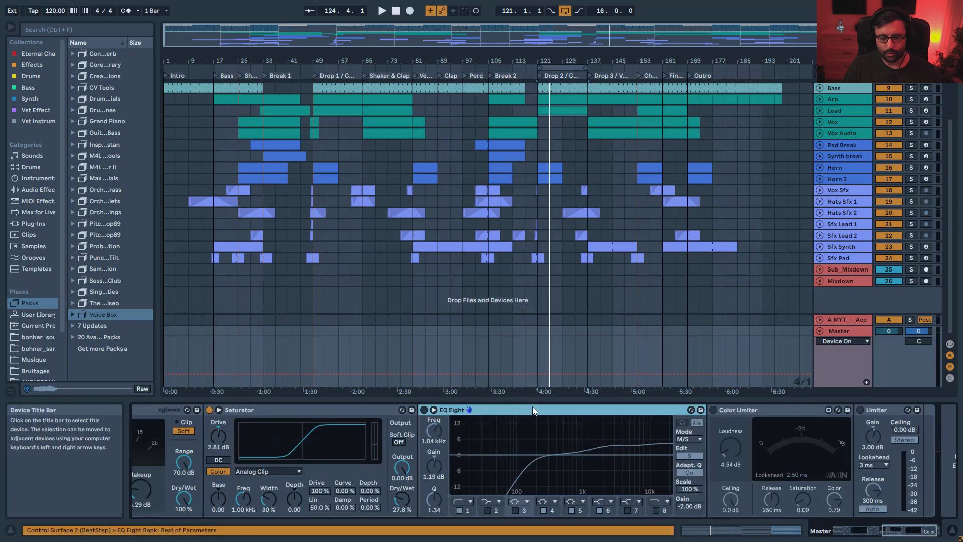
pyautogui.click(425, 410)
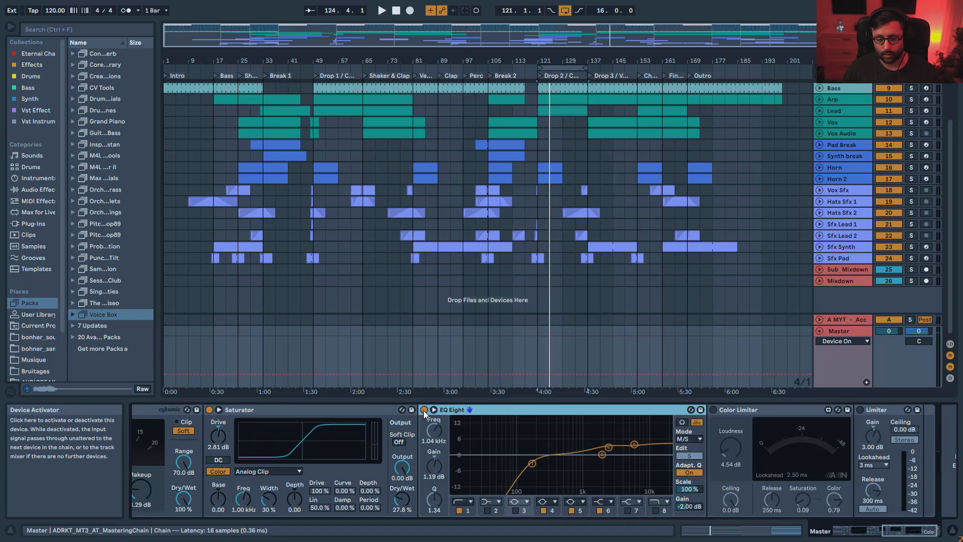
pyautogui.press('space')
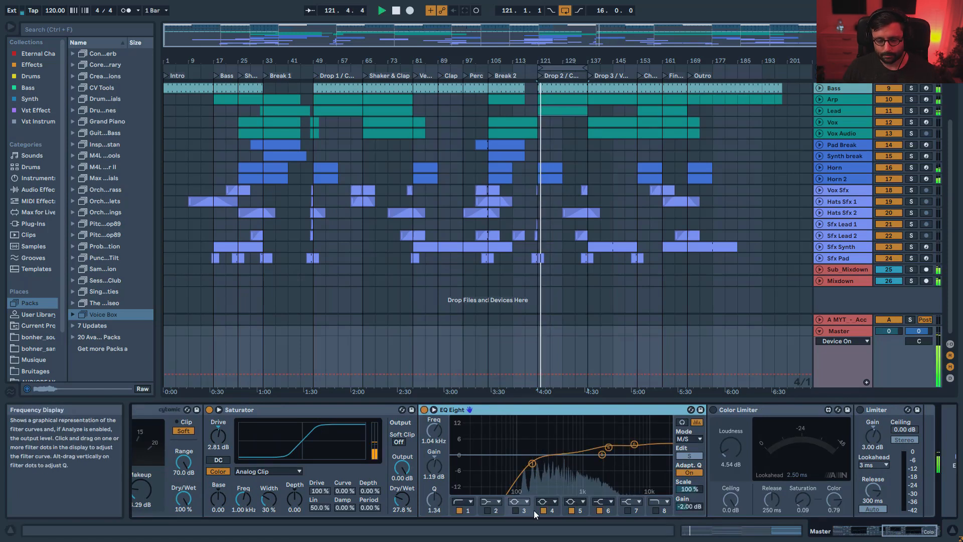
pyautogui.click(426, 409)
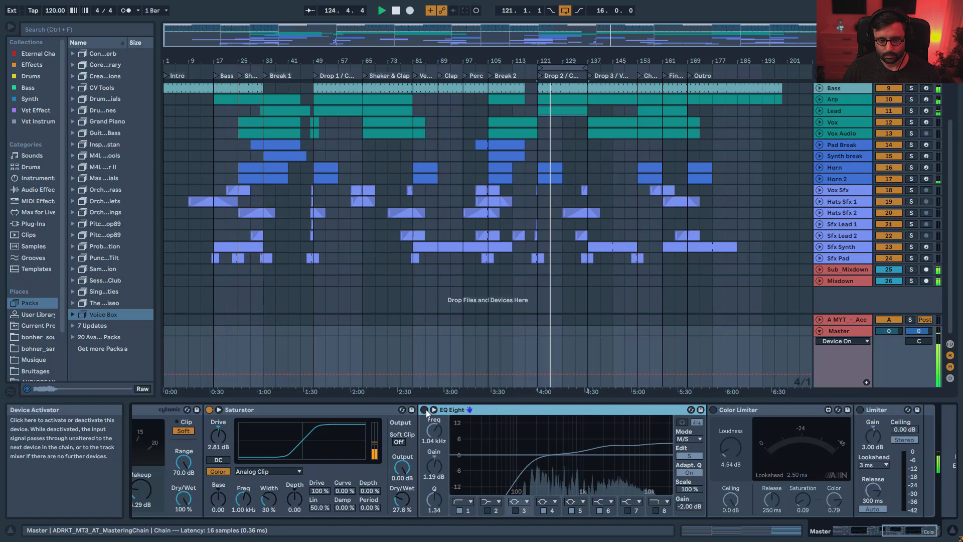
pyautogui.click(426, 409)
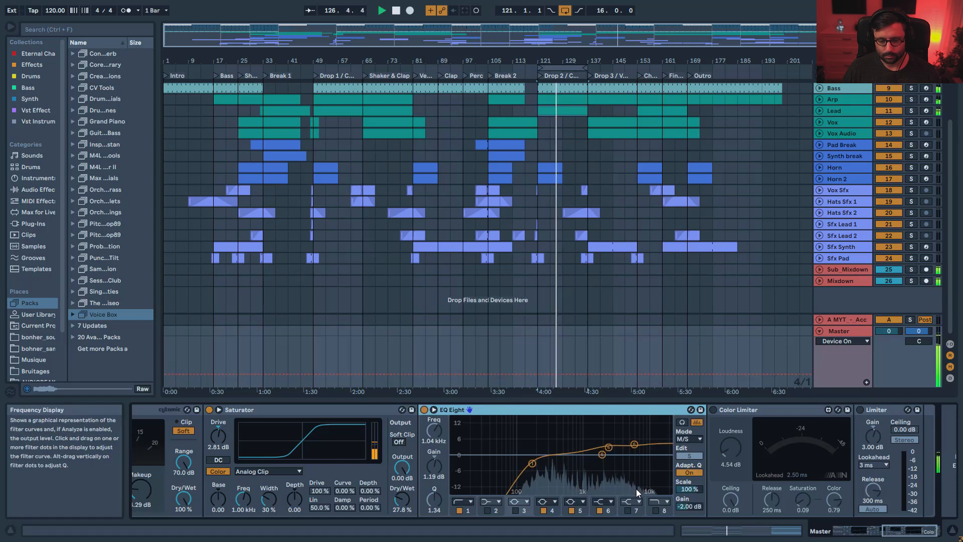
# - Stop playback and examine the M/S EQ Eight's two high-frequency boost bands, switching between its mid and side curves
pyautogui.press('space')
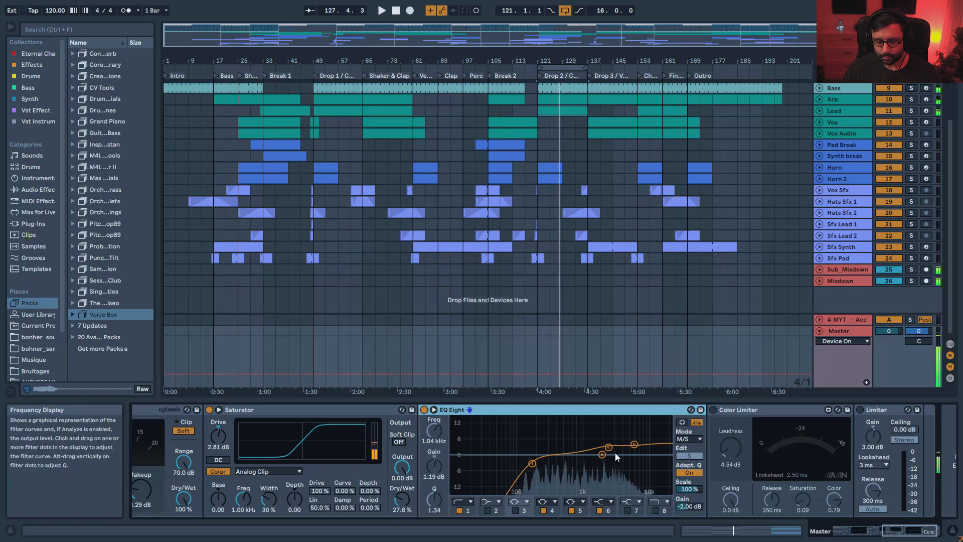
pyautogui.click(608, 447)
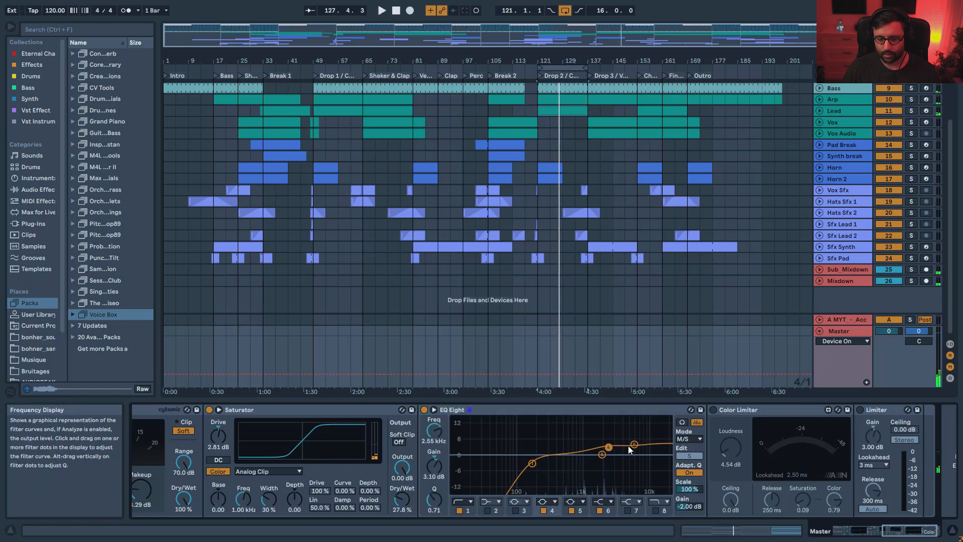
pyautogui.click(633, 443)
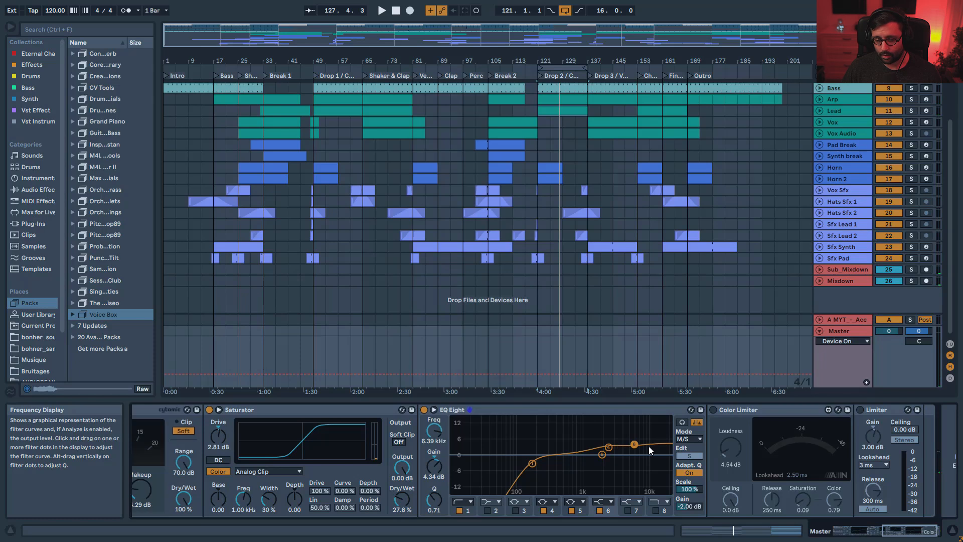
pyautogui.click(689, 456)
pyautogui.click(689, 455)
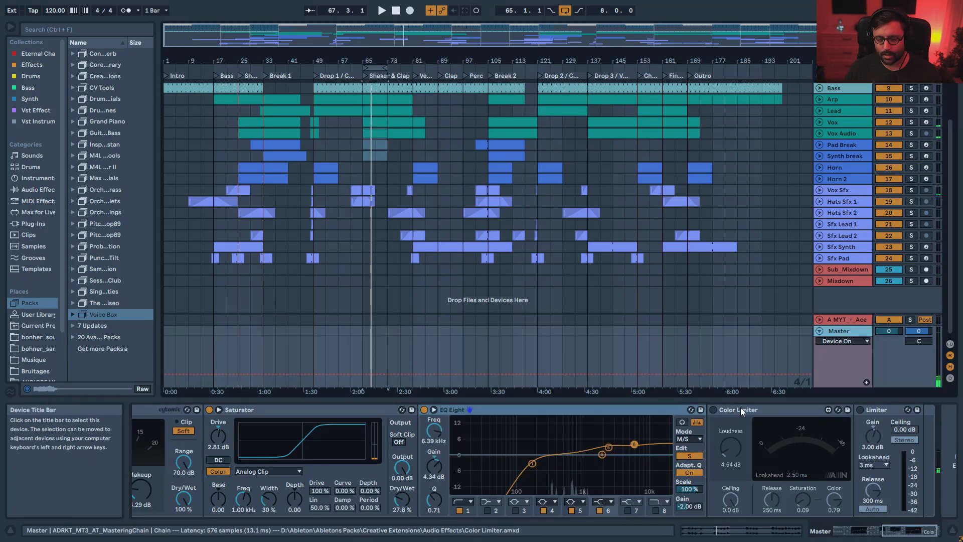
# - Turn on the Master's Color Limiter and compare it bypassed and active while playing the Shaker & Clap loop
pyautogui.click(747, 410)
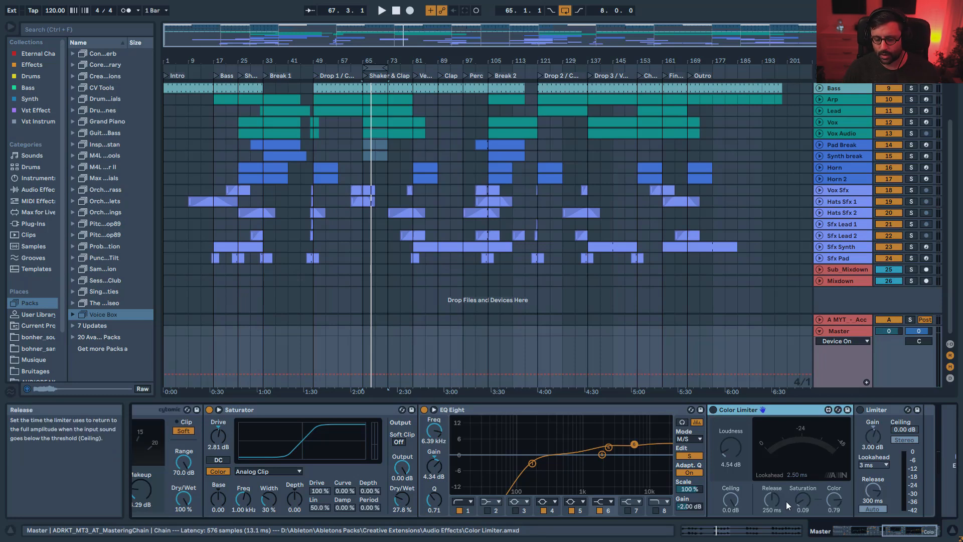
pyautogui.click(713, 410)
pyautogui.press('space')
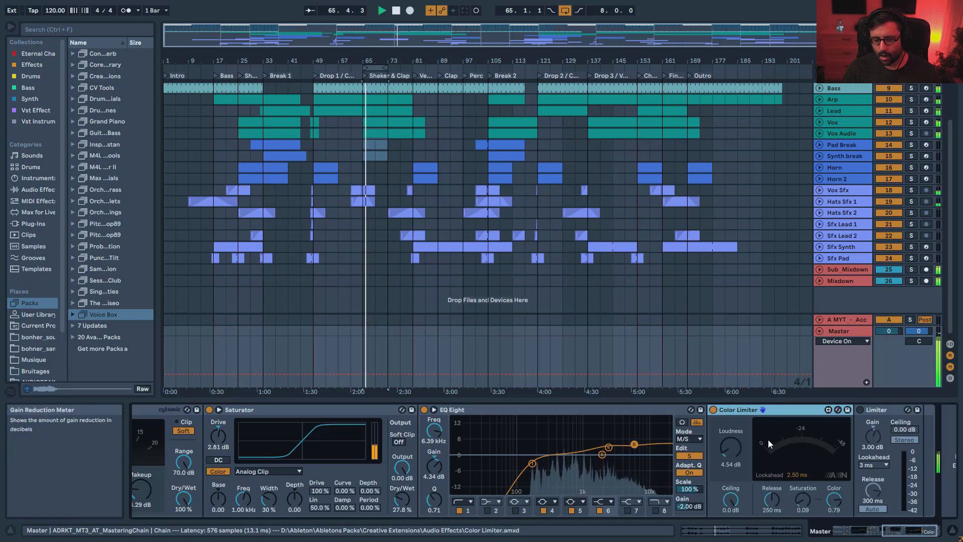
pyautogui.click(715, 410)
pyautogui.click(714, 411)
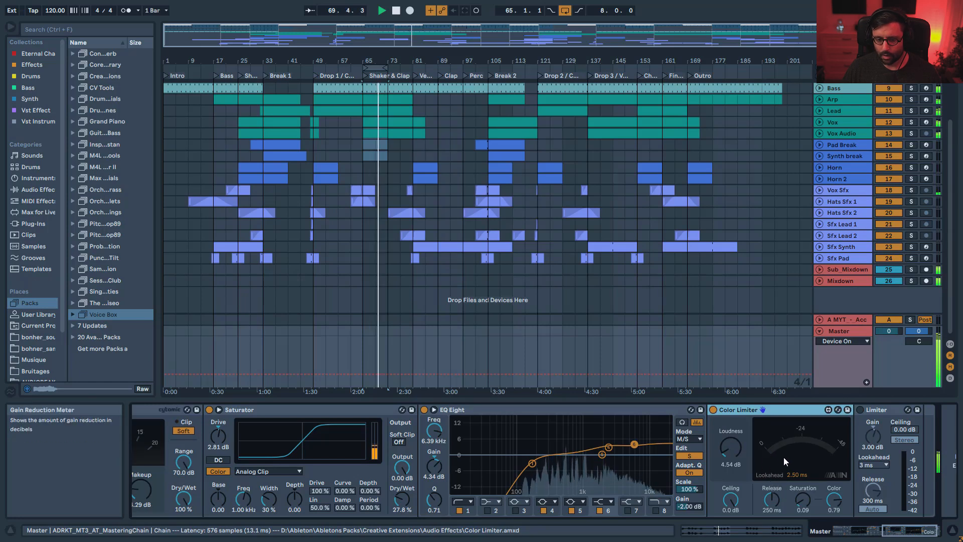
pyautogui.press('space')
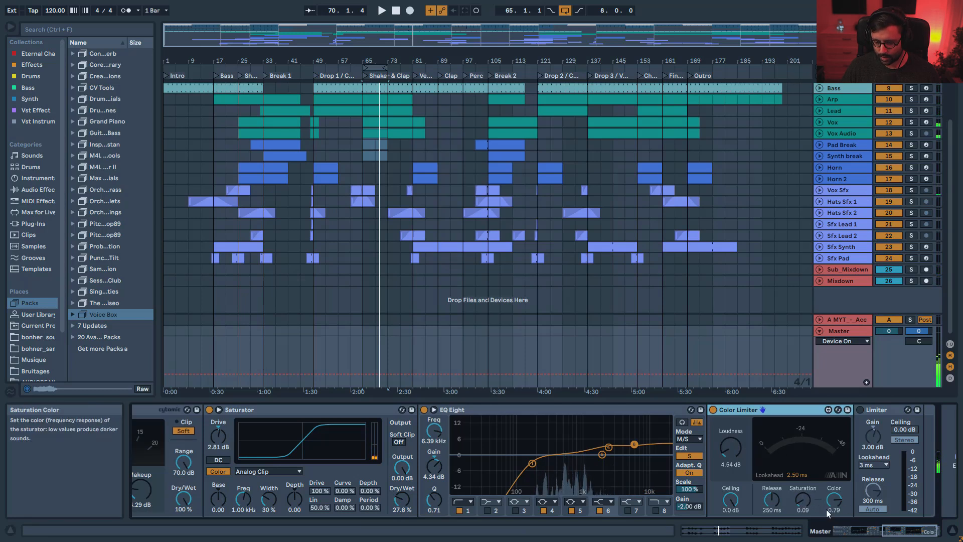
pyautogui.press('space')
pyautogui.click(713, 409)
pyautogui.click(713, 410)
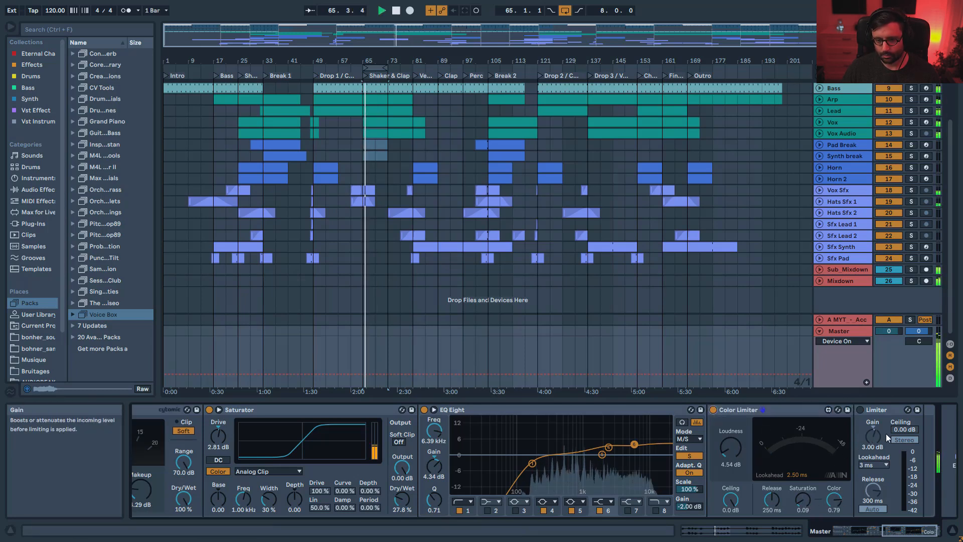
# - Turn on the final Limiter, compare it bypassed and active during playback, and raise its gain to 5.00 dB
pyautogui.click(860, 410)
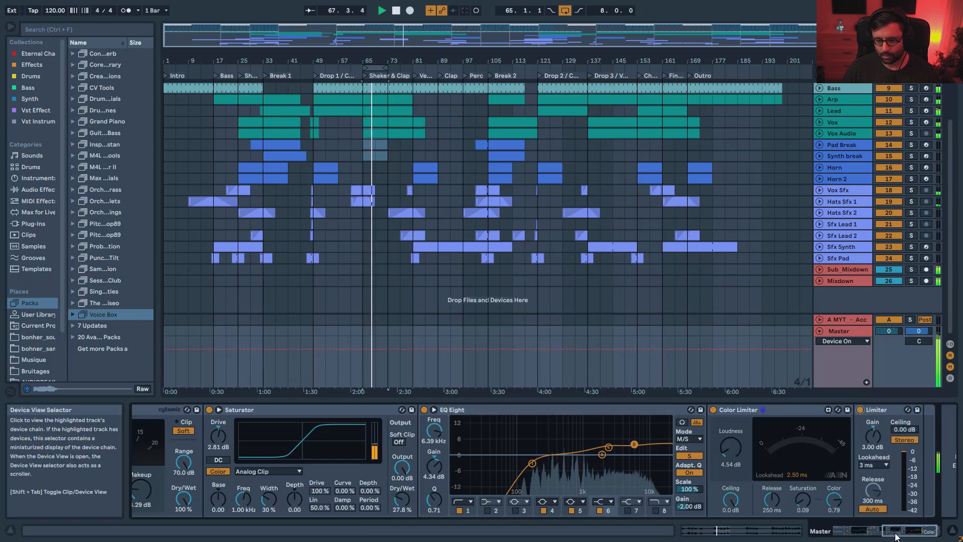
pyautogui.click(918, 531)
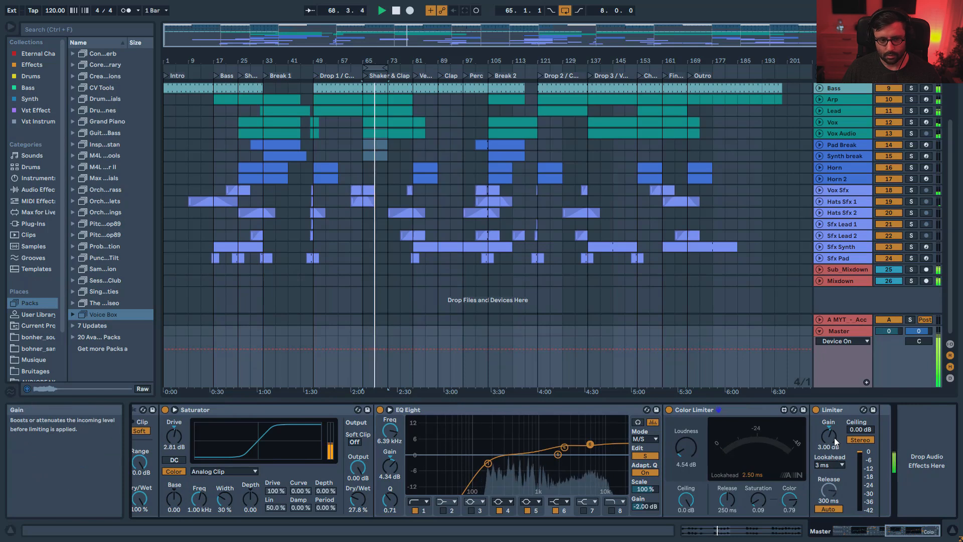
pyautogui.click(816, 410)
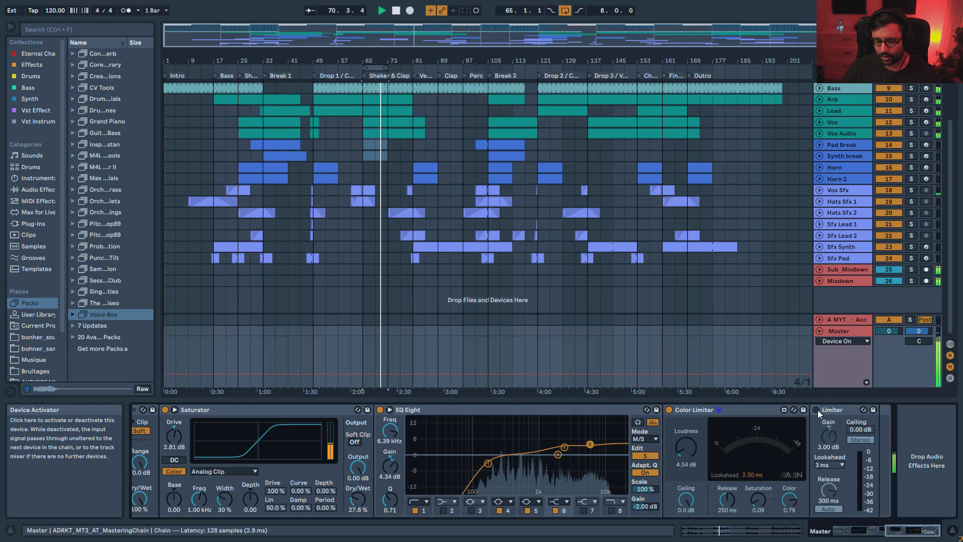
pyautogui.click(816, 410)
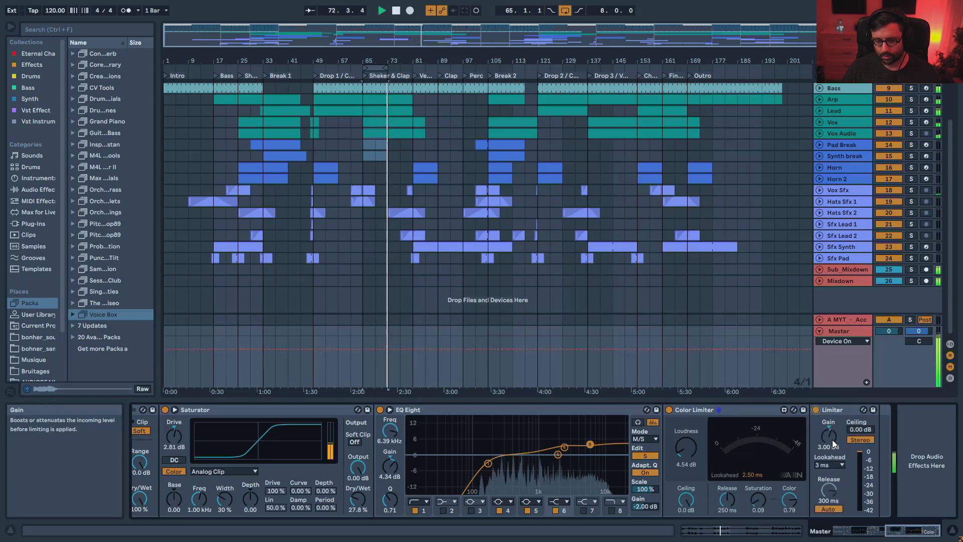
pyautogui.moveTo(832, 439); pyautogui.dragTo(832, 425)
pyautogui.press('space')
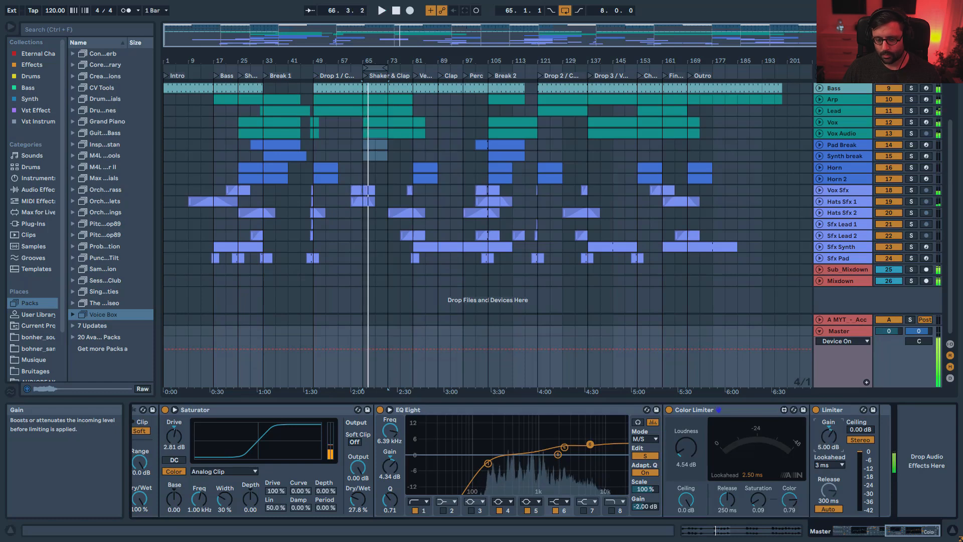